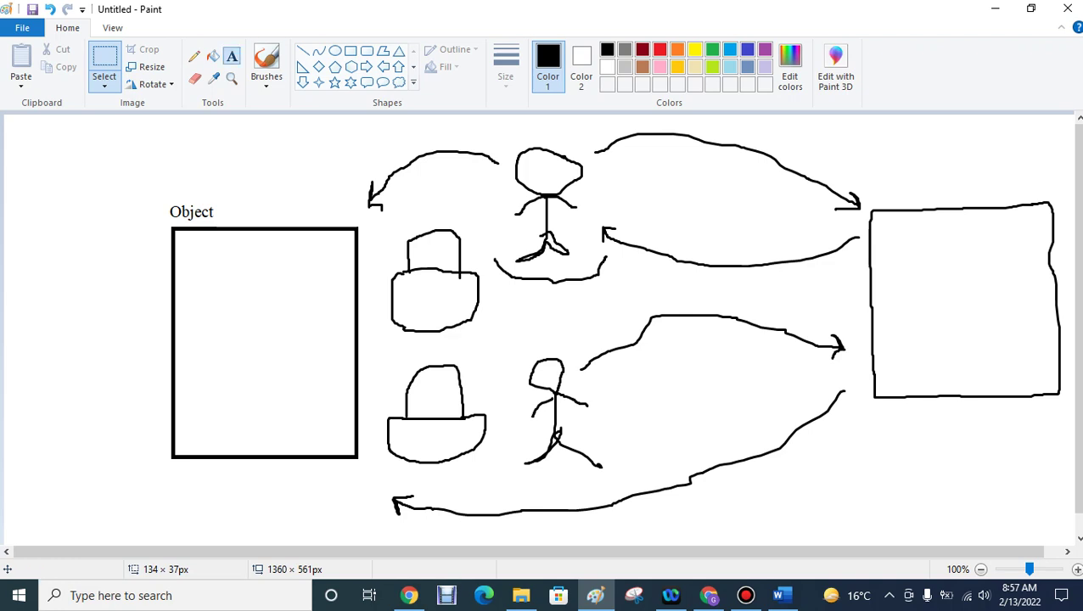
- Add a 'Student Object' text label right of the Object heading, capitalizing the S
click(232, 56)
click(229, 204)
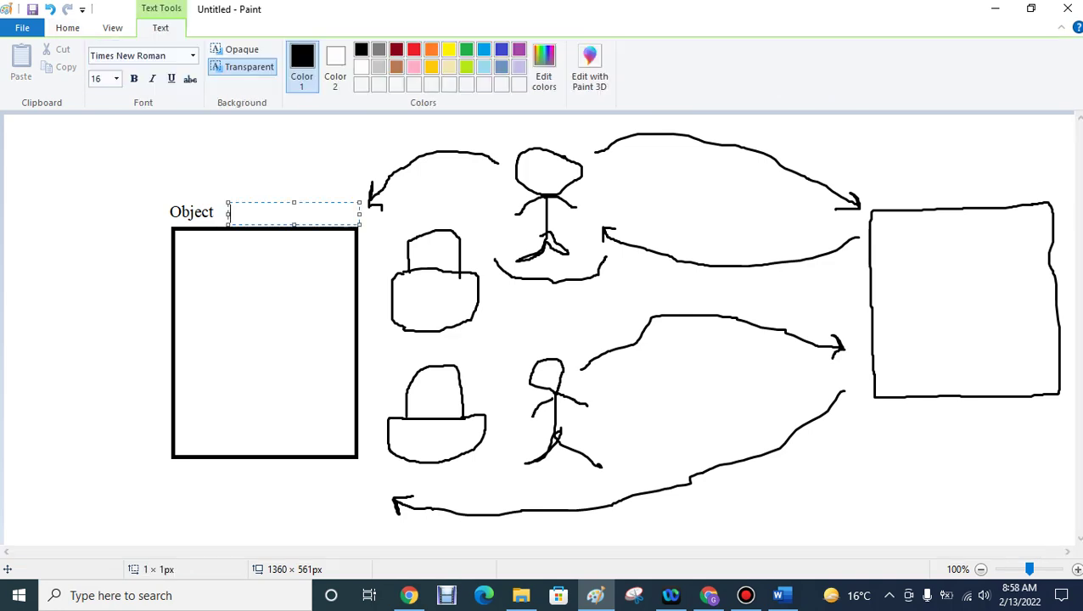
text(student Ob)
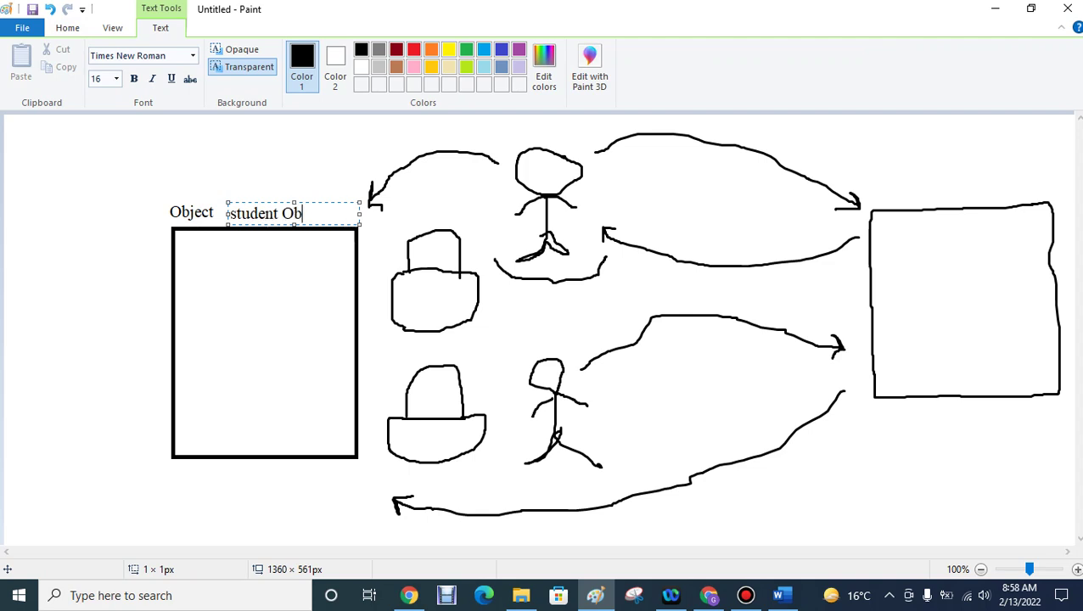
text(ject)
drag(228, 213, 238, 213)
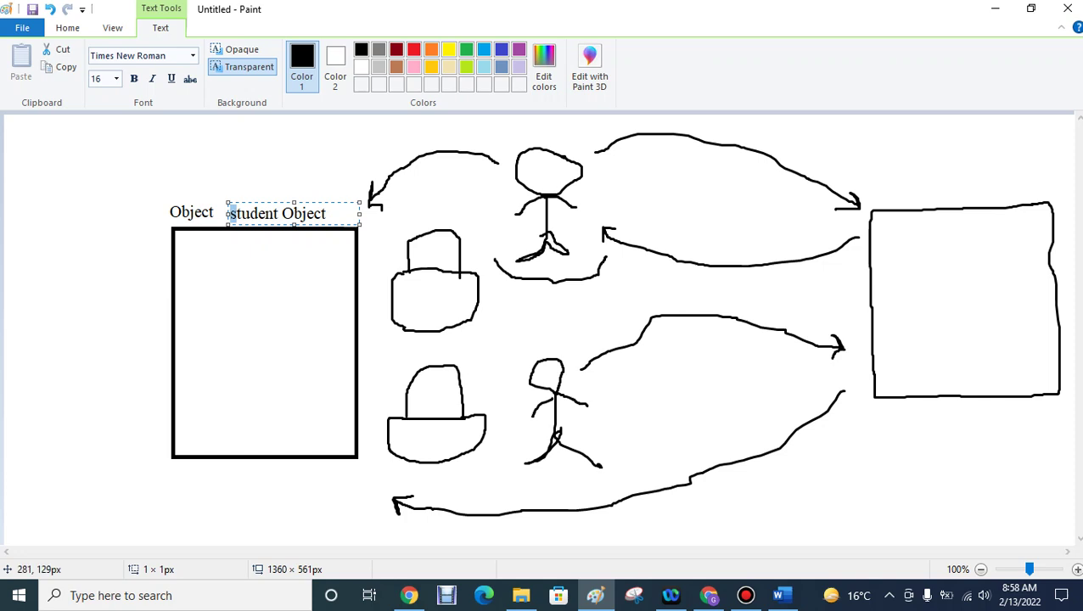
text(S)
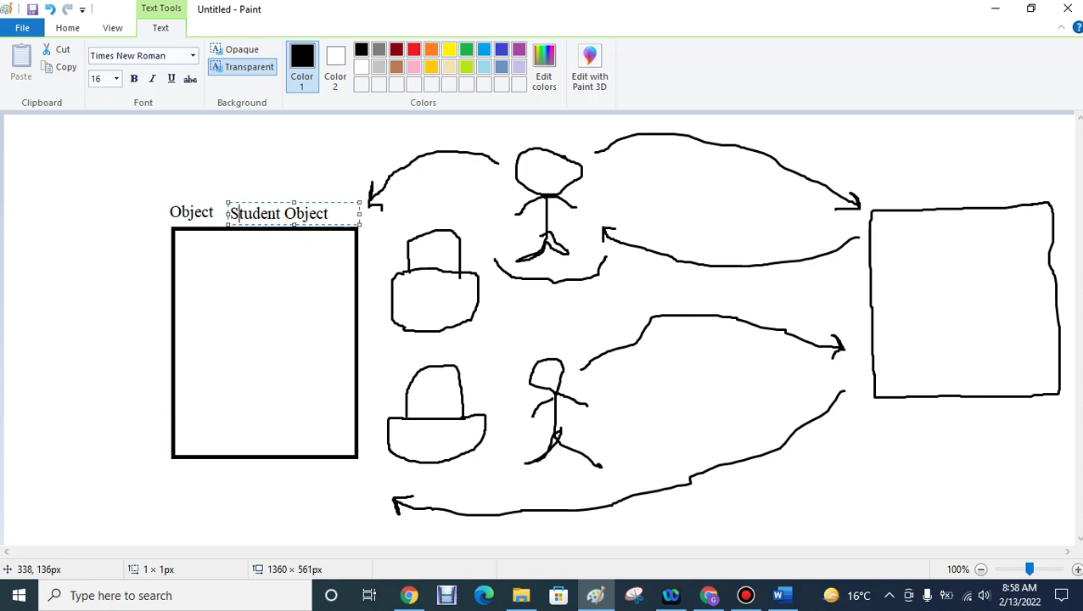
drag(281, 215, 229, 216)
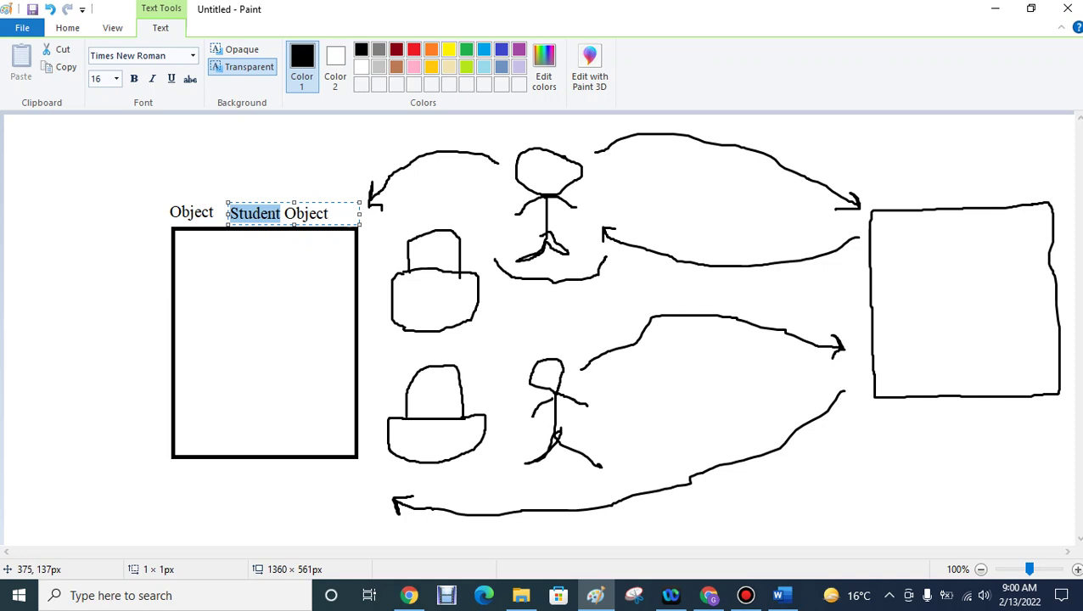
- Change the label from 'Staff' to 'student Marksheet Object' and fit it on one line
text(Staff)
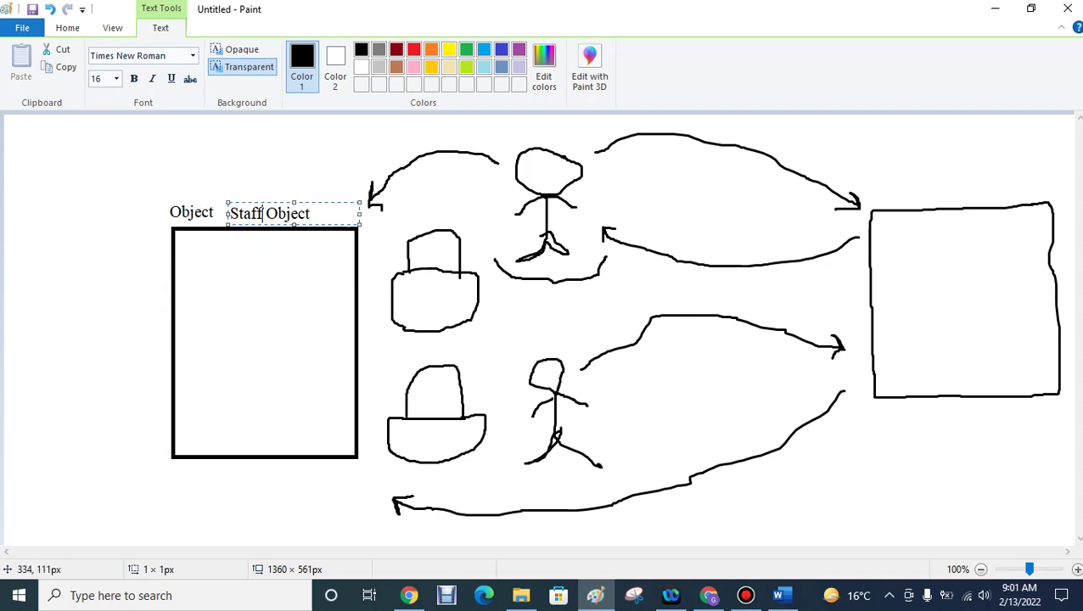
key(shift+Left)
key(shift+Left)
key(shift+Left)
key(shift+Left)
key(shift+Left)
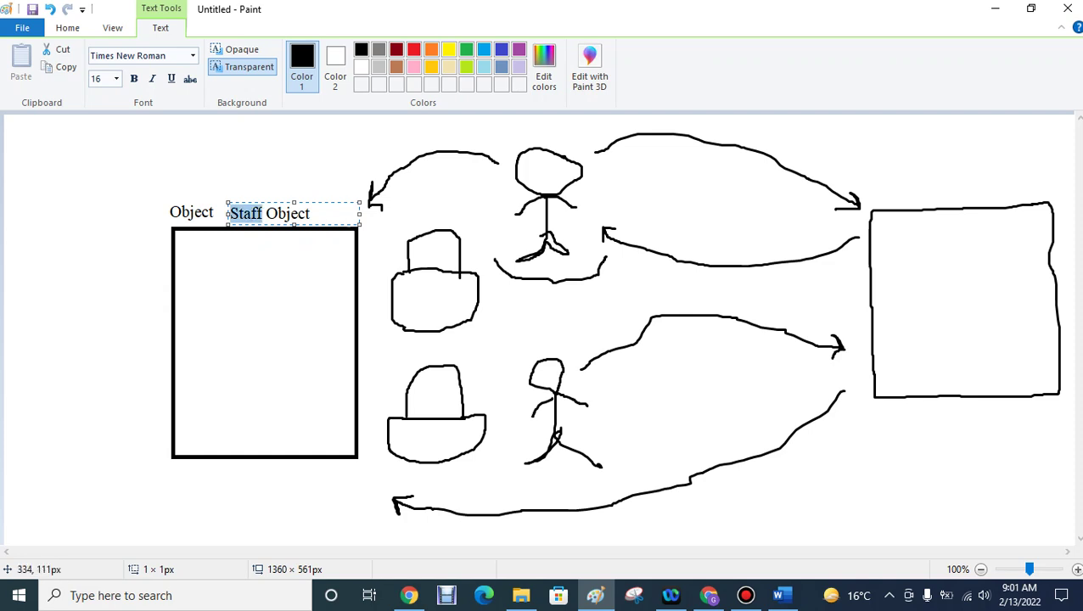
text(student)
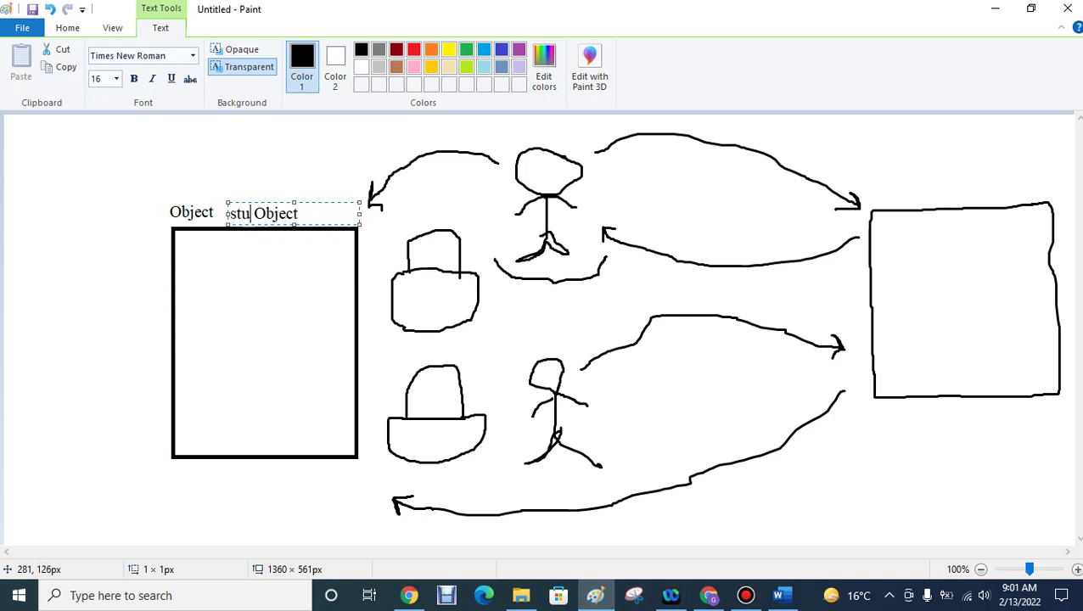
text(Mark)
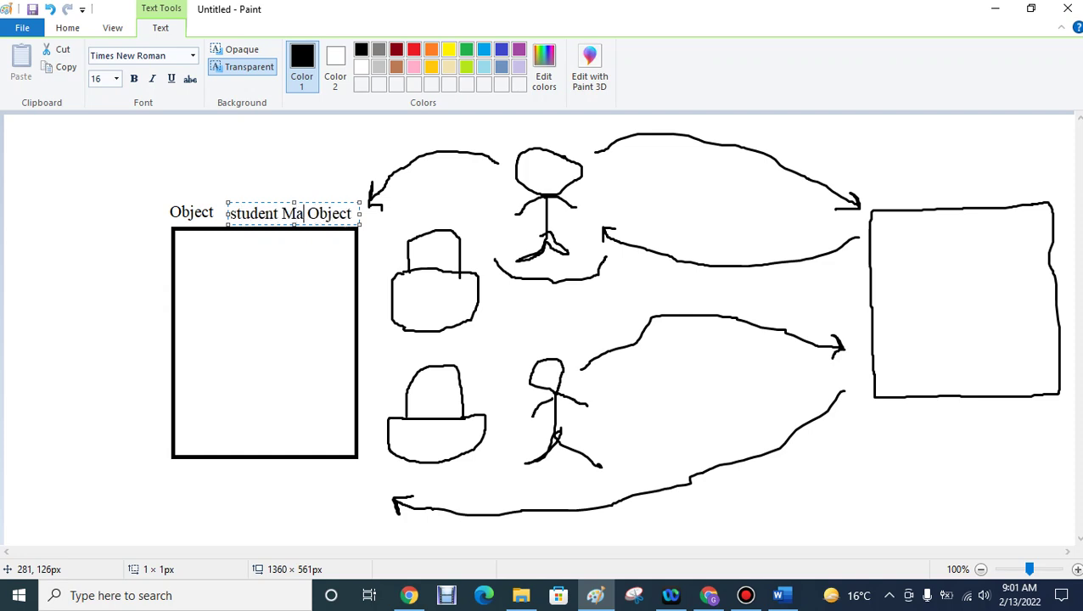
text(sheet)
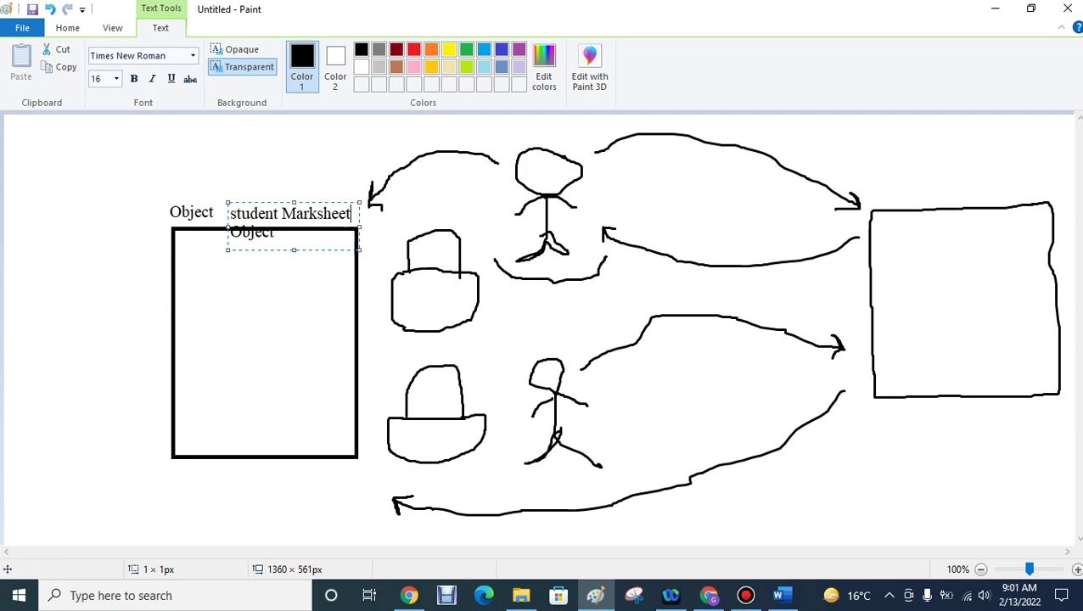
drag(359, 249, 415, 250)
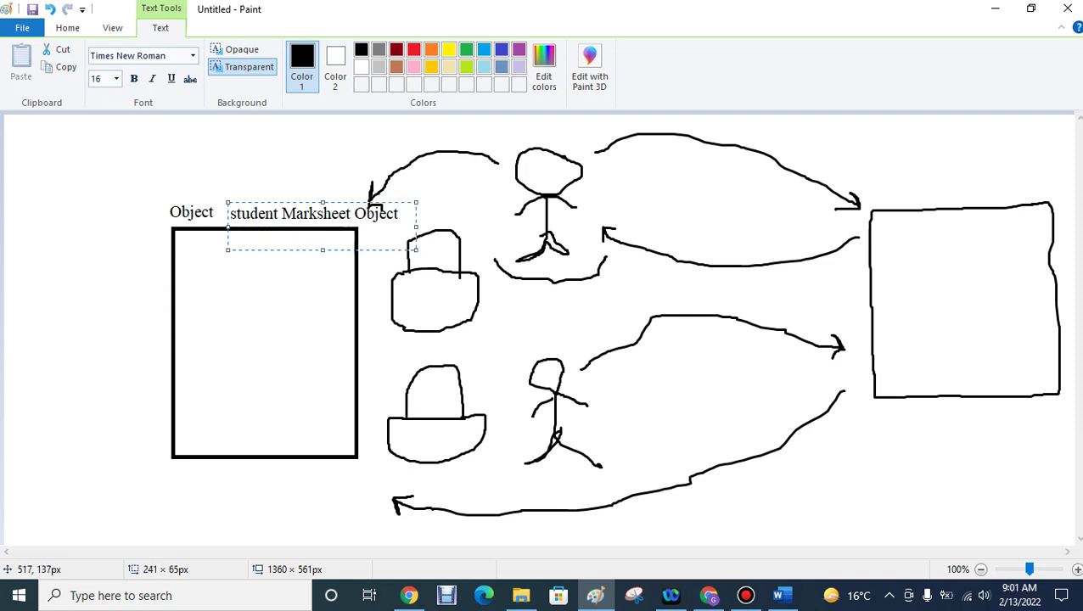
drag(227, 249, 227, 225)
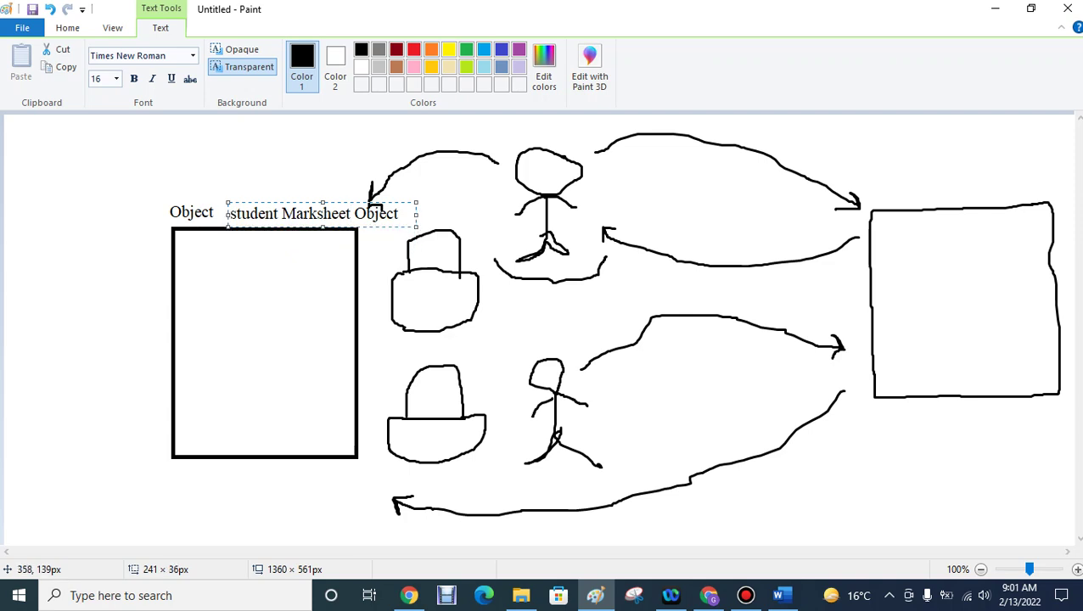
- Capitalize the S to read 'Student Marksheet Object' and minimize Paint
key(Home)
key(shift+Right)
text(S)
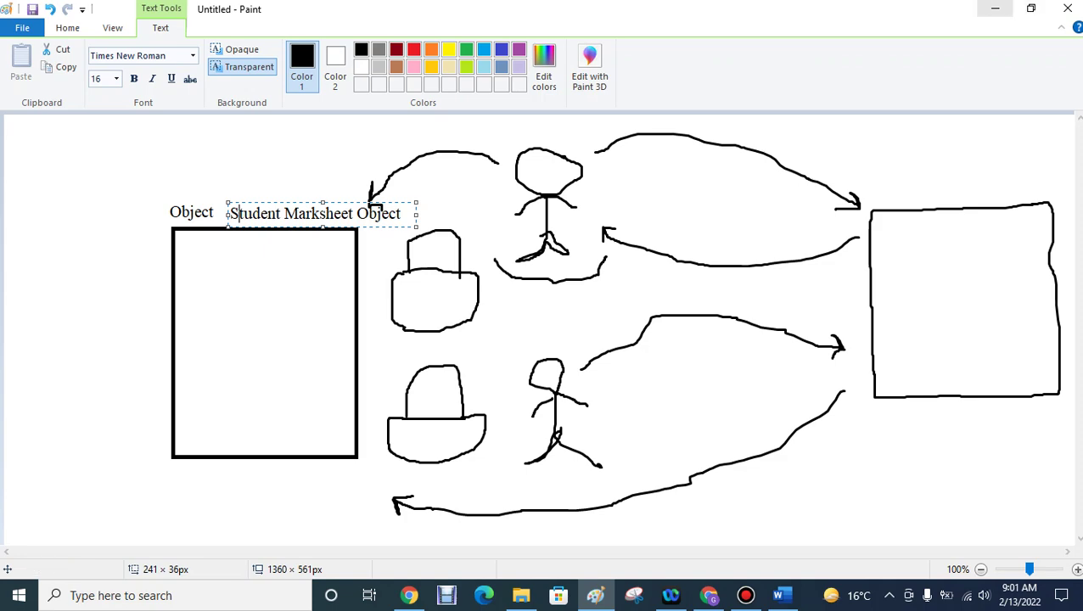
click(995, 9)
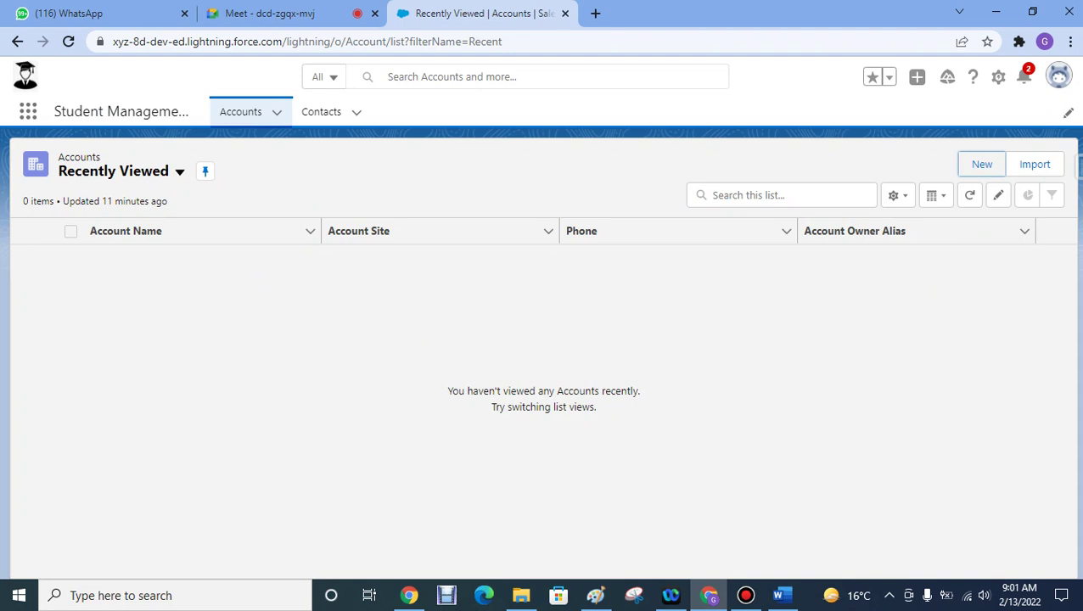
- Open a New Account form from the Accounts list, close it unsaved, and return to Paint
click(240, 112)
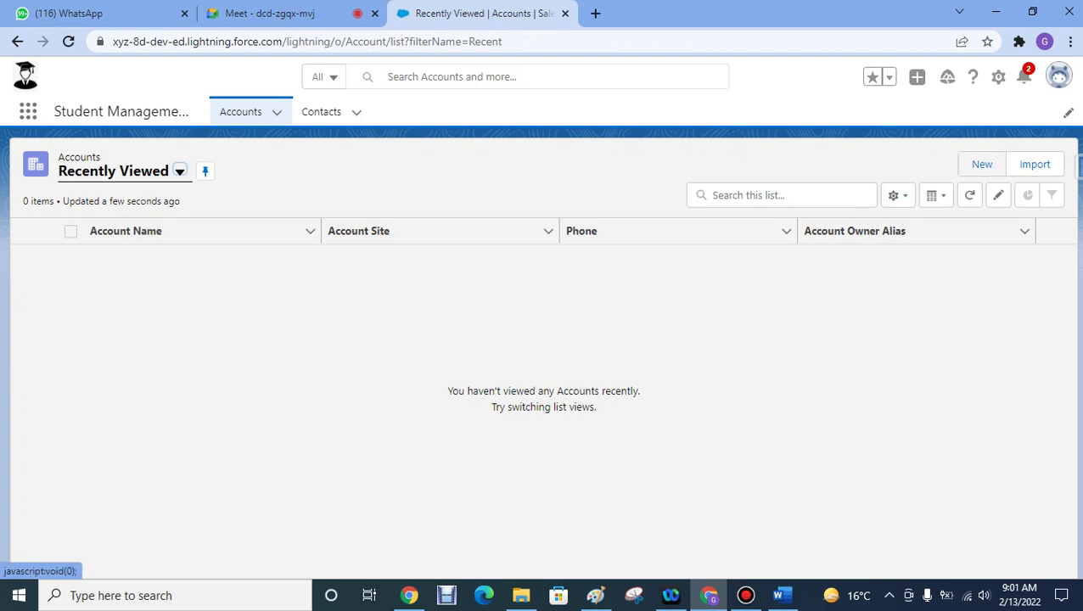
click(981, 164)
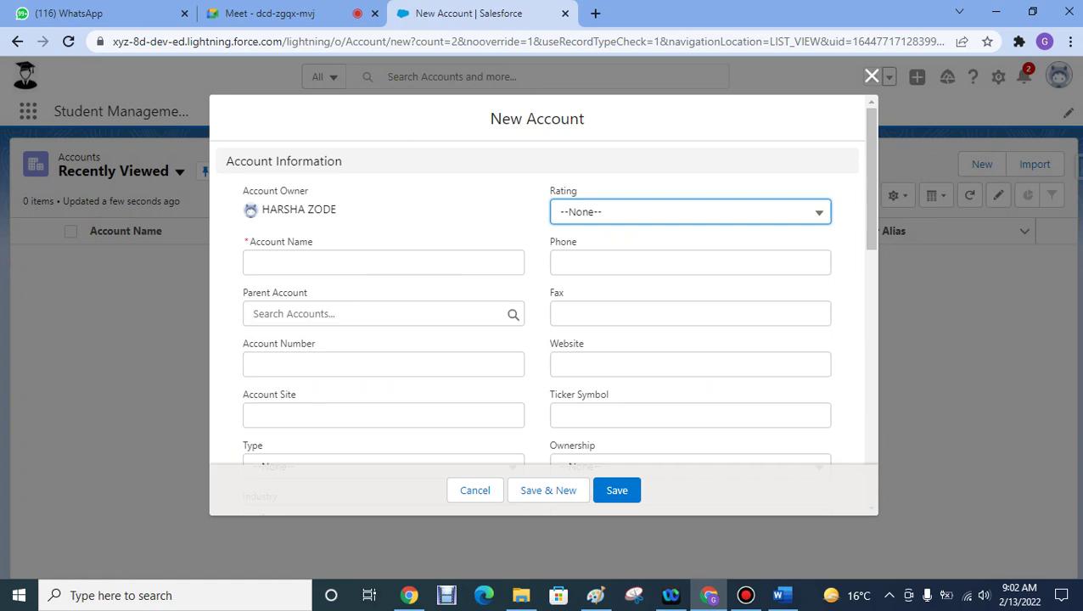
click(871, 77)
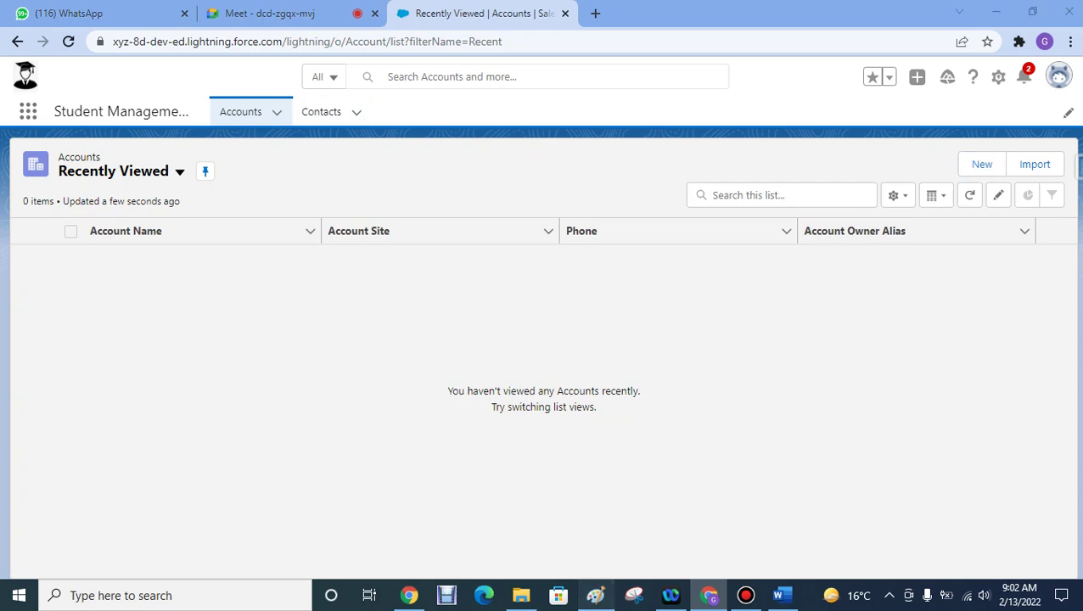
click(595, 595)
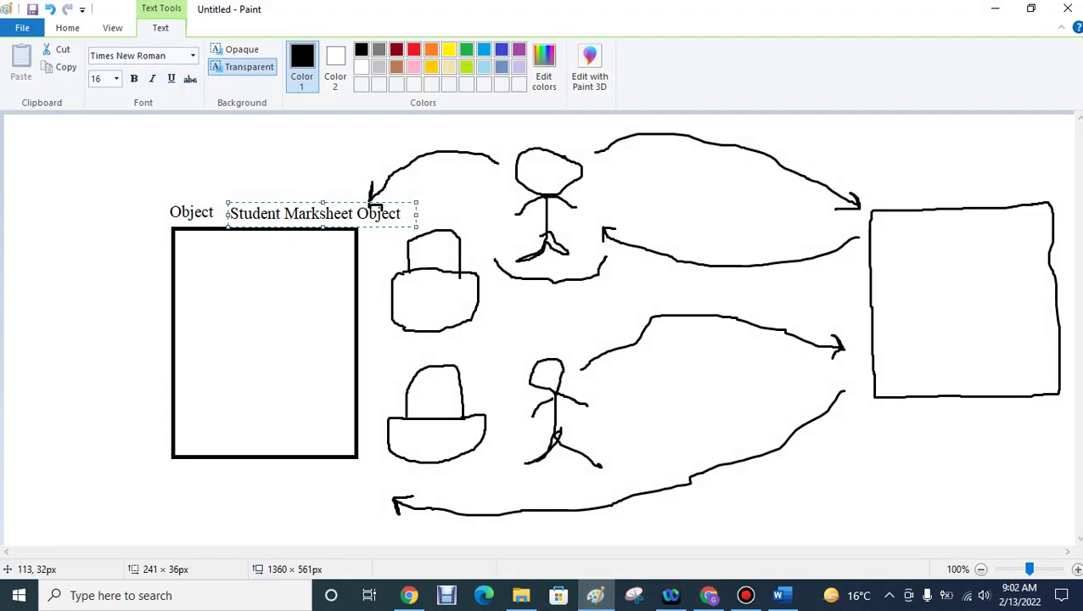
- Start a top-left text block reading 'Type Of Object' with '1)' below a blank line
click(10, 131)
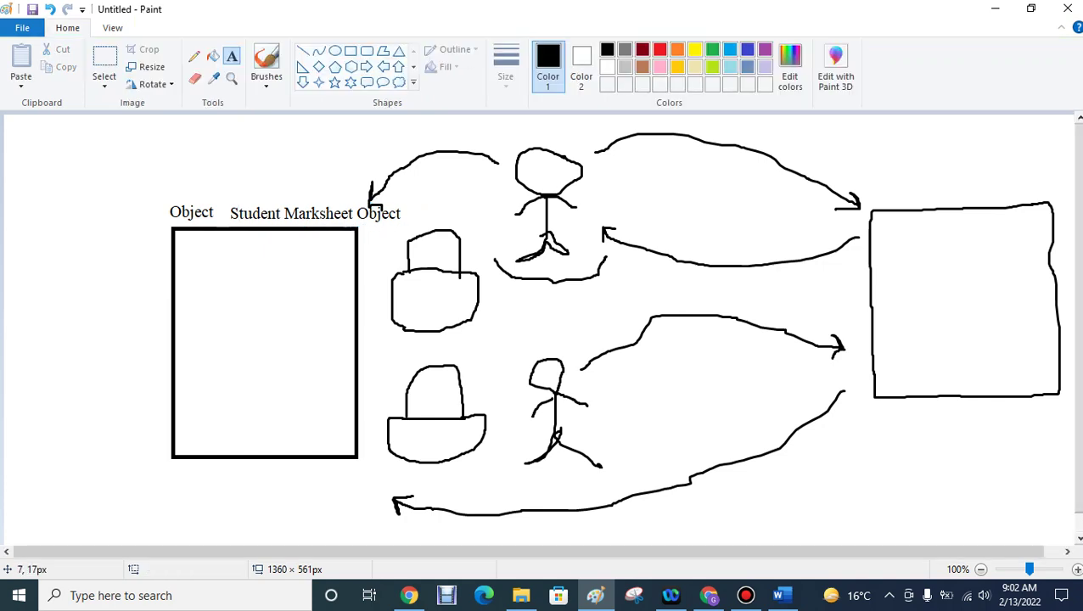
click(11, 131)
text(Type Of)
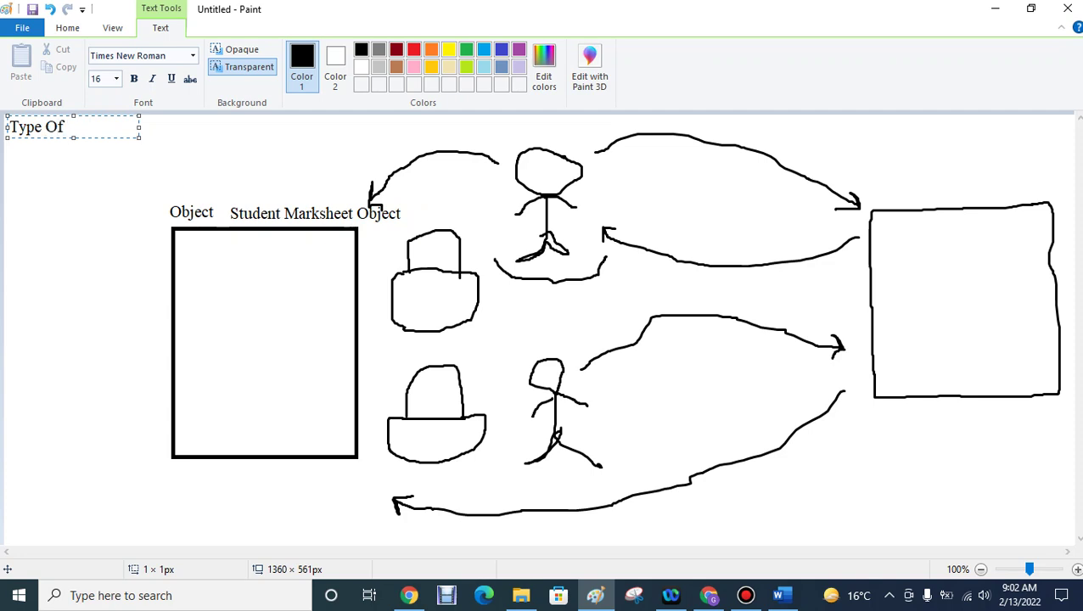
text( Object)
key(Return)
text(1))
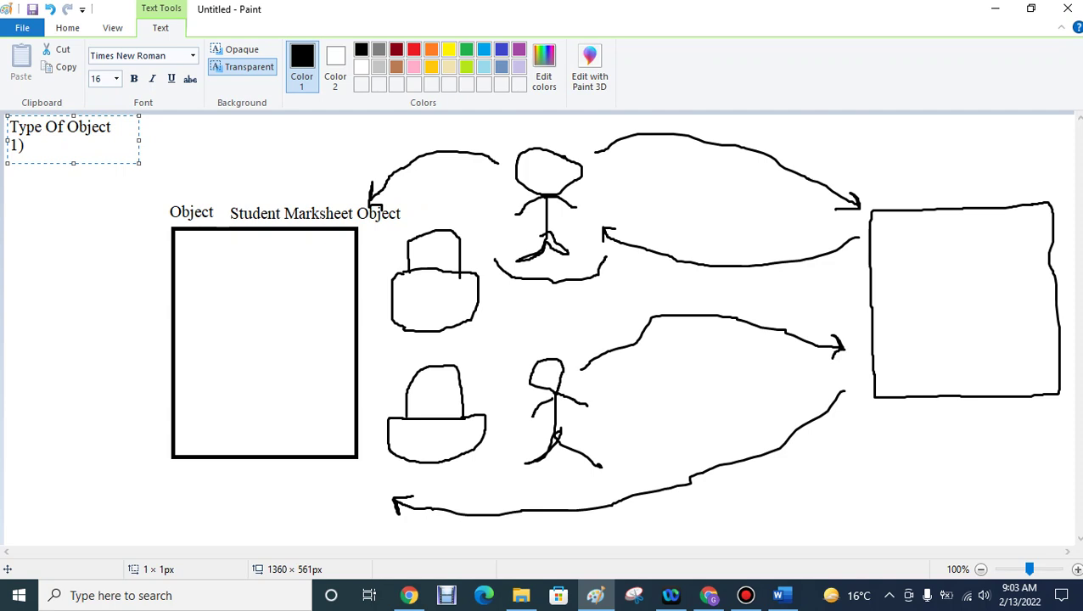
key(Return)
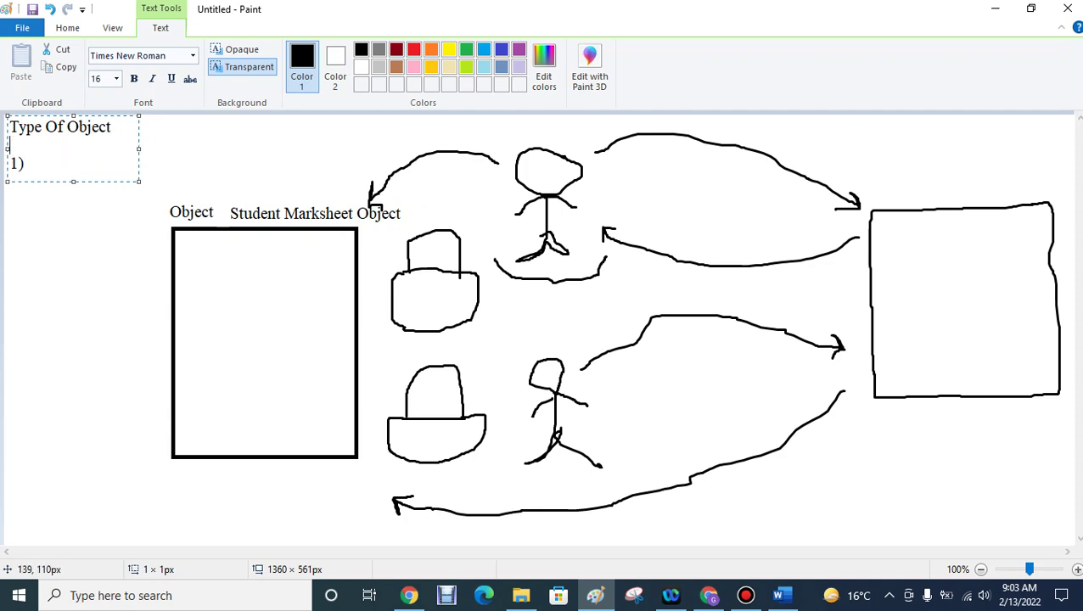
drag(140, 181, 161, 264)
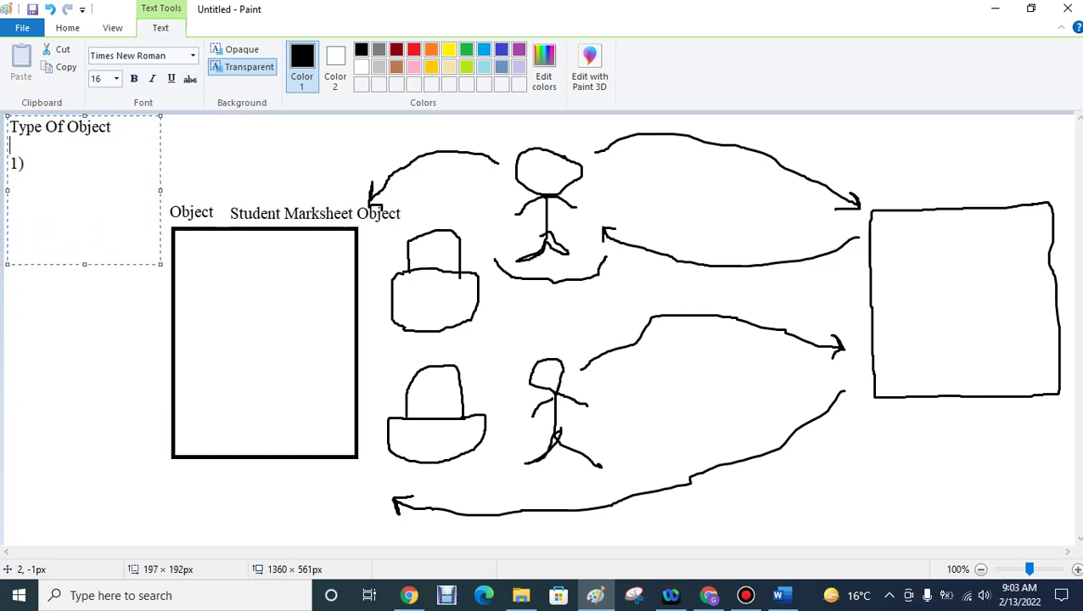
- Add 'Standard Object' after '1)', capitalizing the S
key(Down)
key(End)
text(standard )
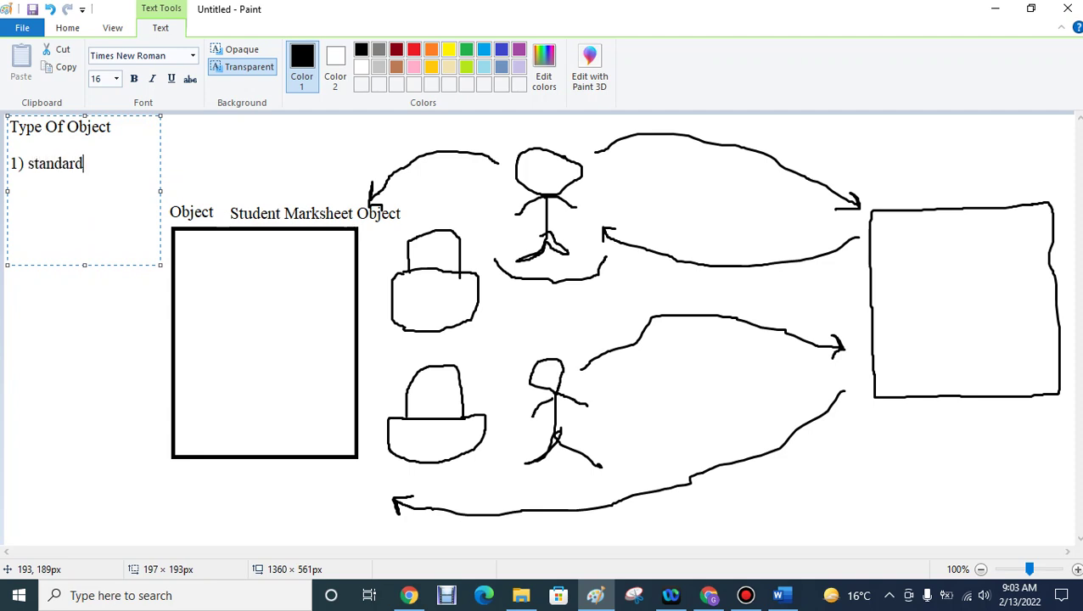
text(Object)
click(34, 163)
key(shift+Left)
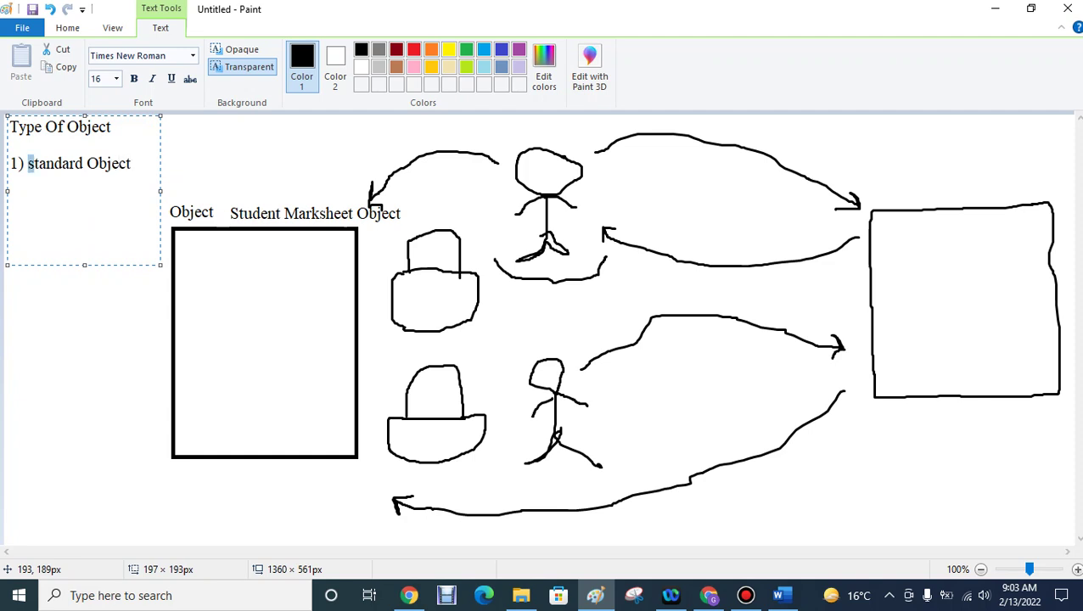
text(S)
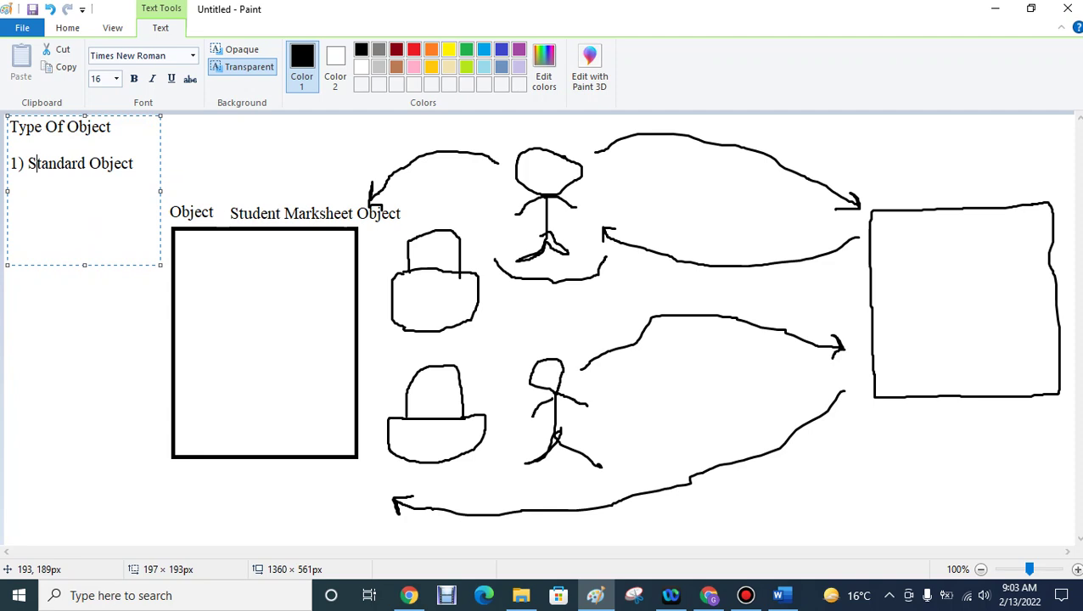
- Add '2)Custom Object' on the next line, then bring the Word assignment forward
key(End)
key(Return)
key(Return)
text(2)Custom Object)
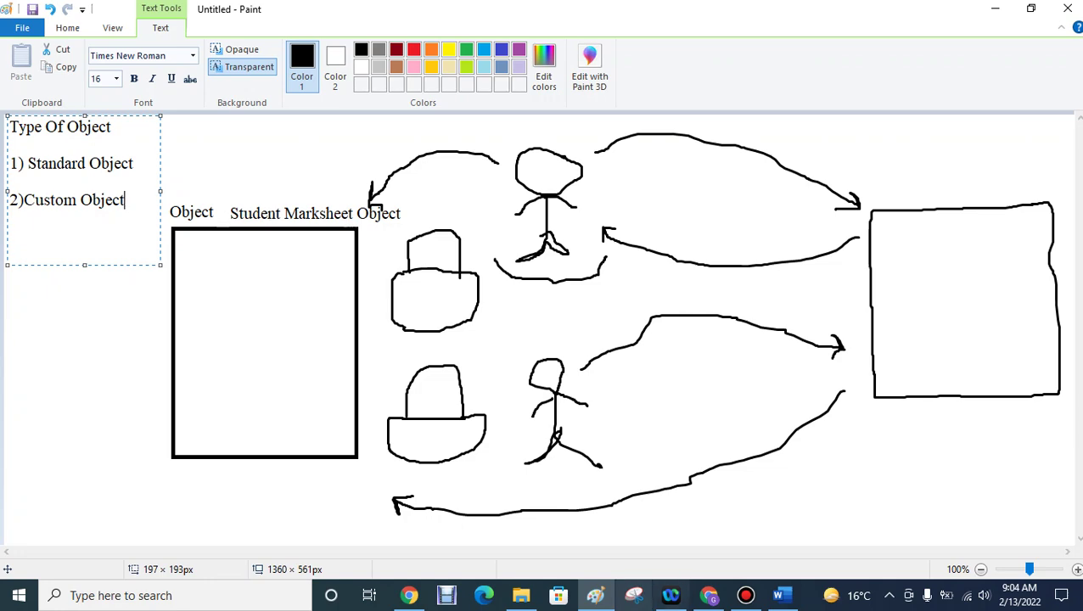
click(778, 595)
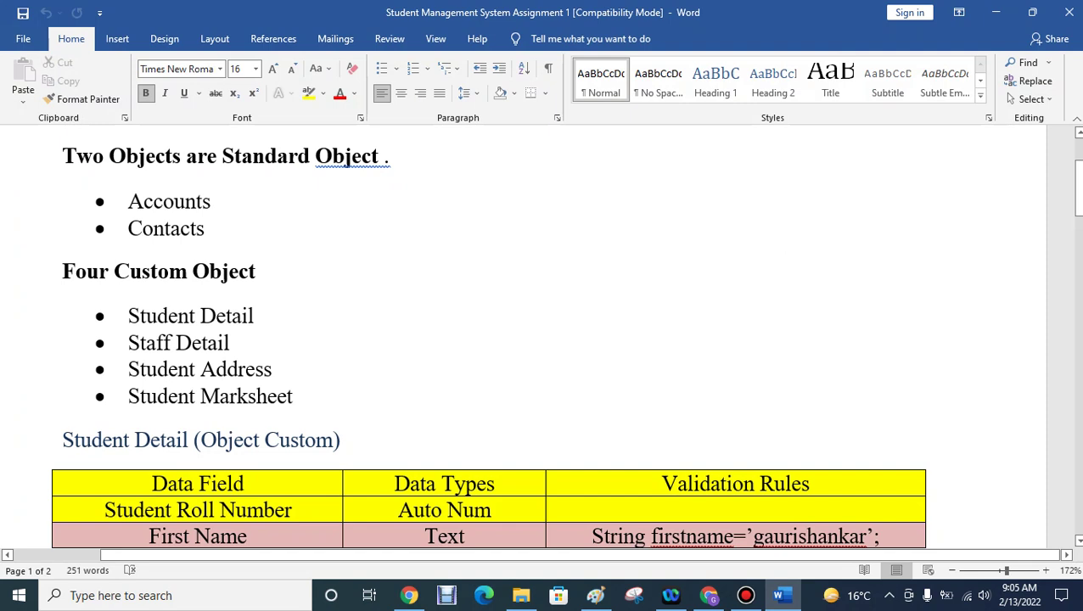
key(Down)
key(Down)
key(Down)
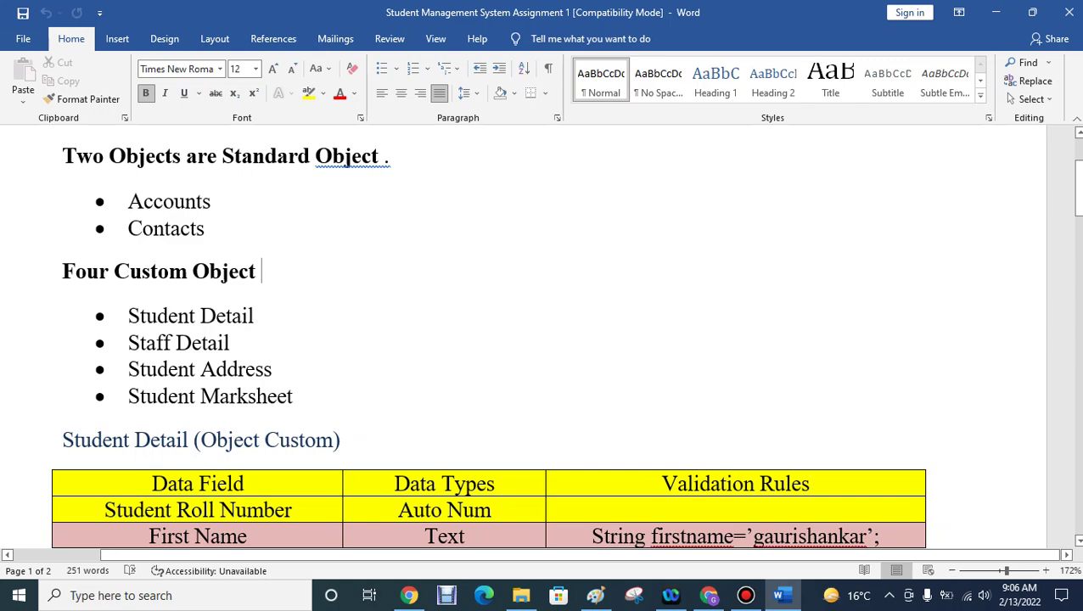
scroll(543, 339, down, 2)
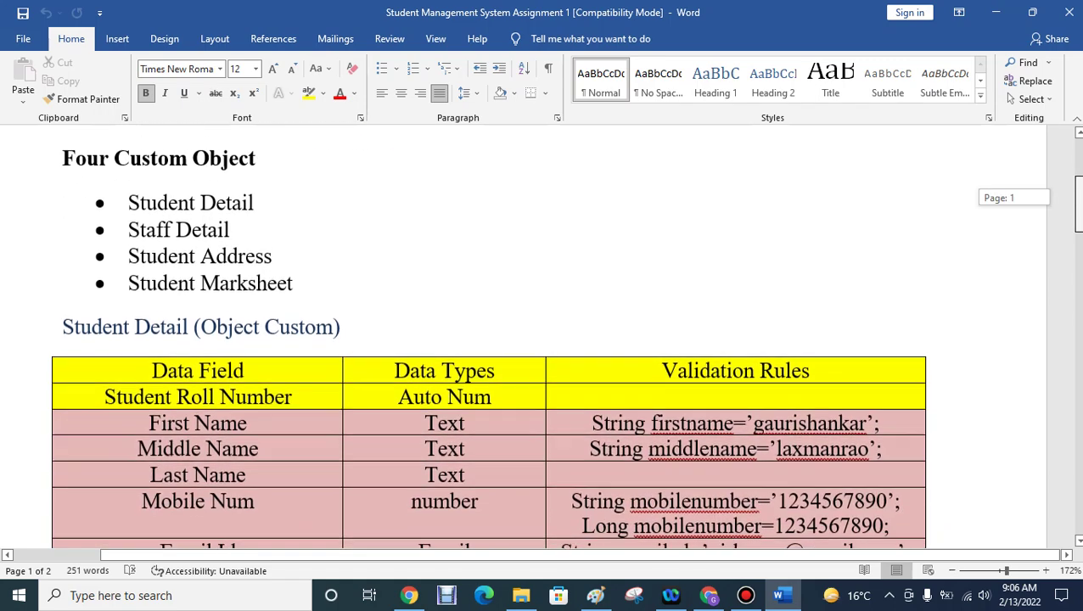
scroll(543, 339, down, 1)
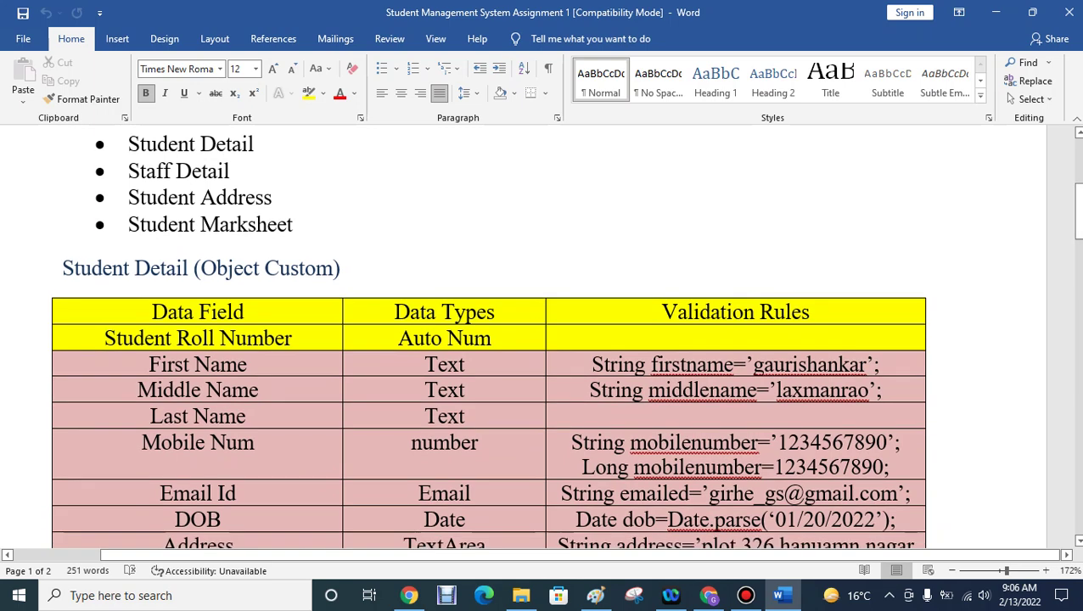
scroll(543, 340, down, 10)
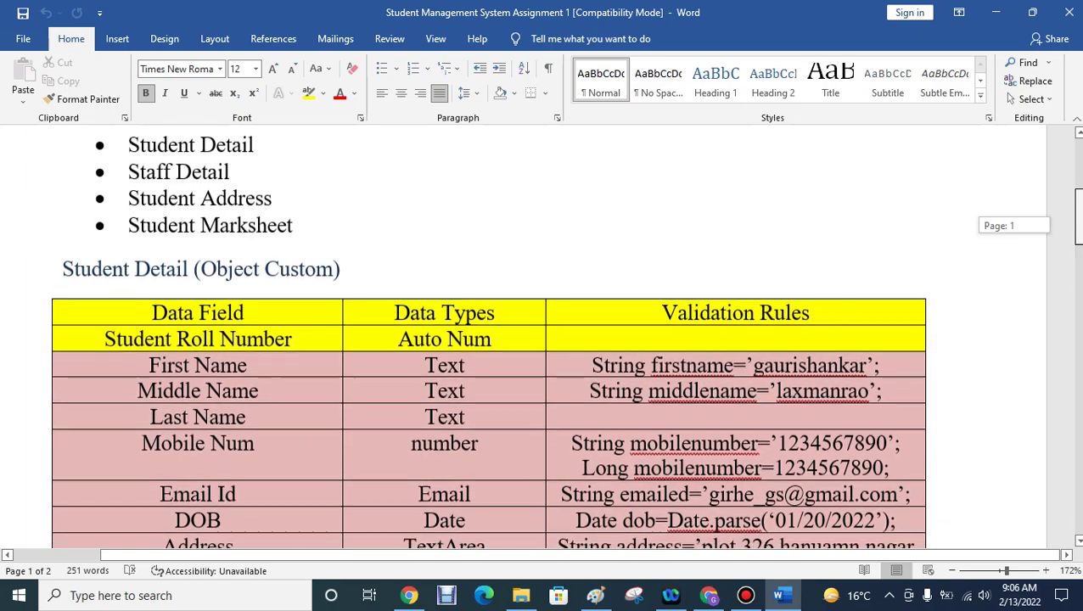
scroll(543, 340, down, 14)
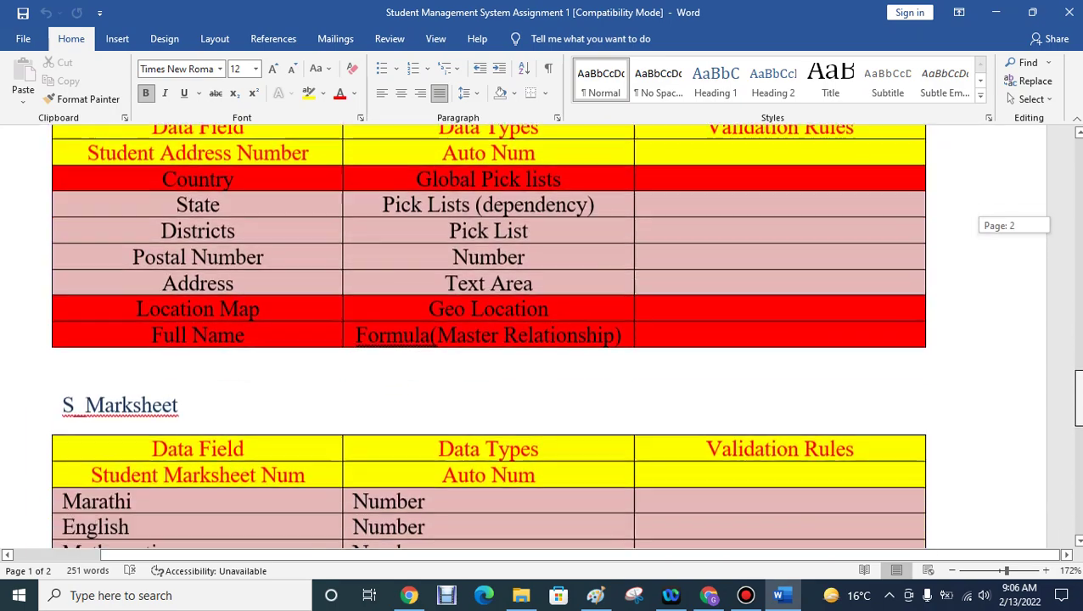
scroll(543, 339, down, 2)
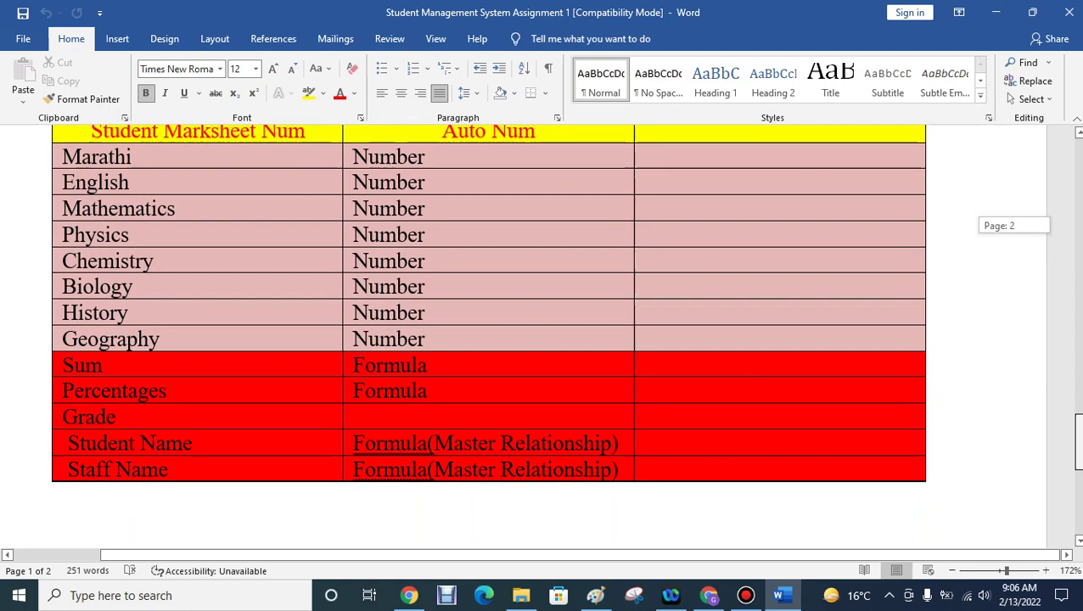
scroll(543, 340, up, 15)
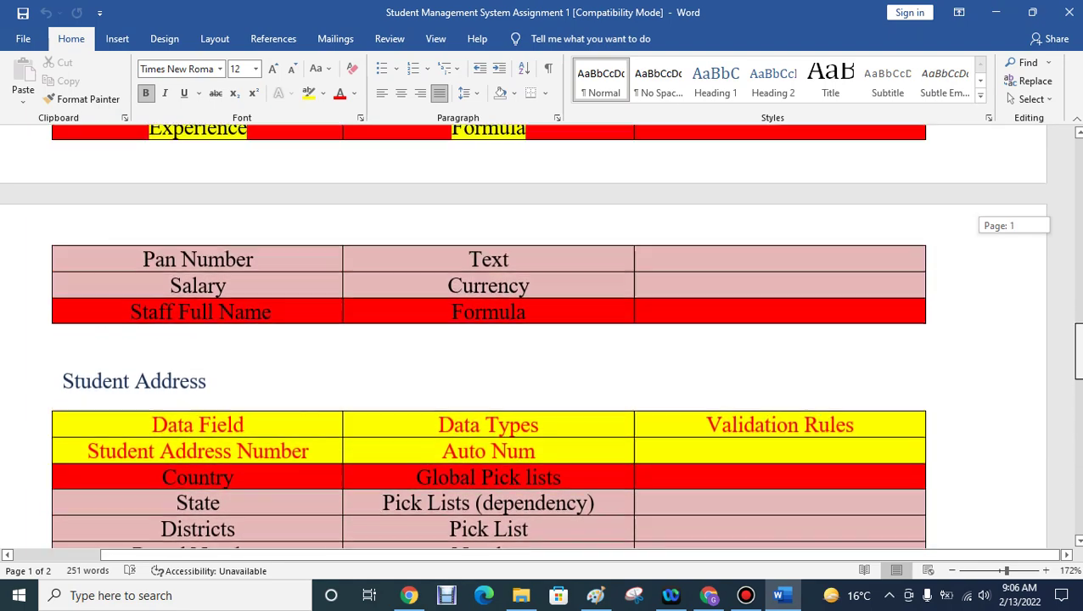
scroll(543, 339, up, 10)
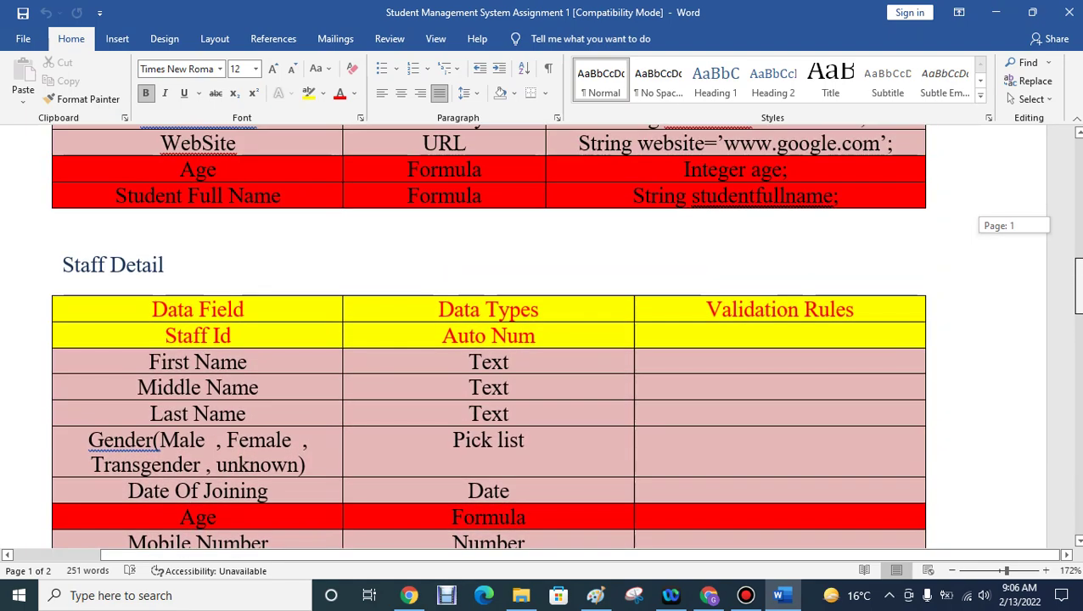
scroll(543, 340, up, 3)
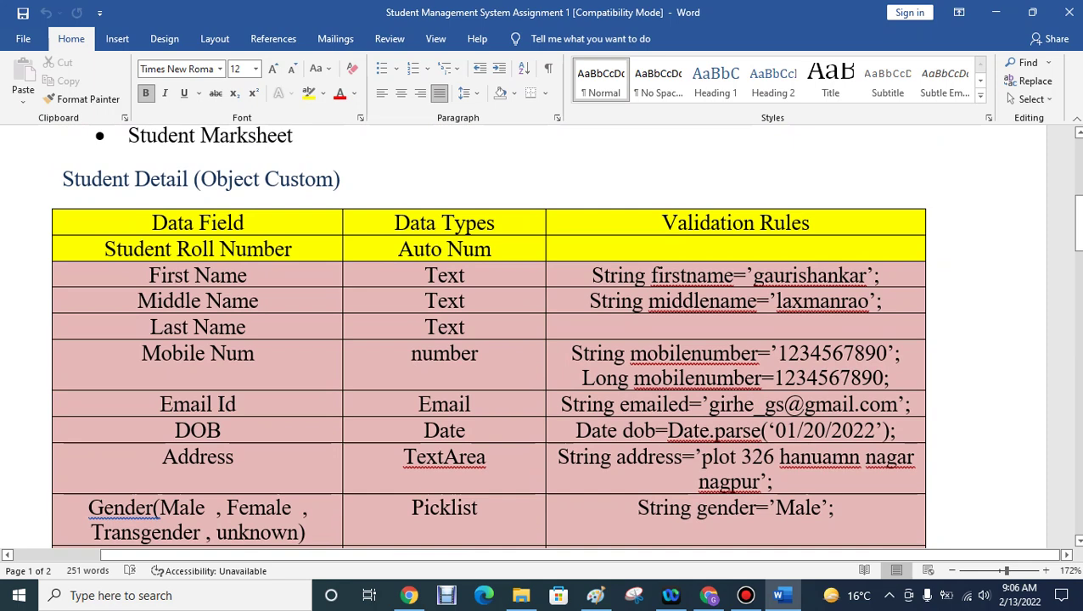
key(ctrl+b)
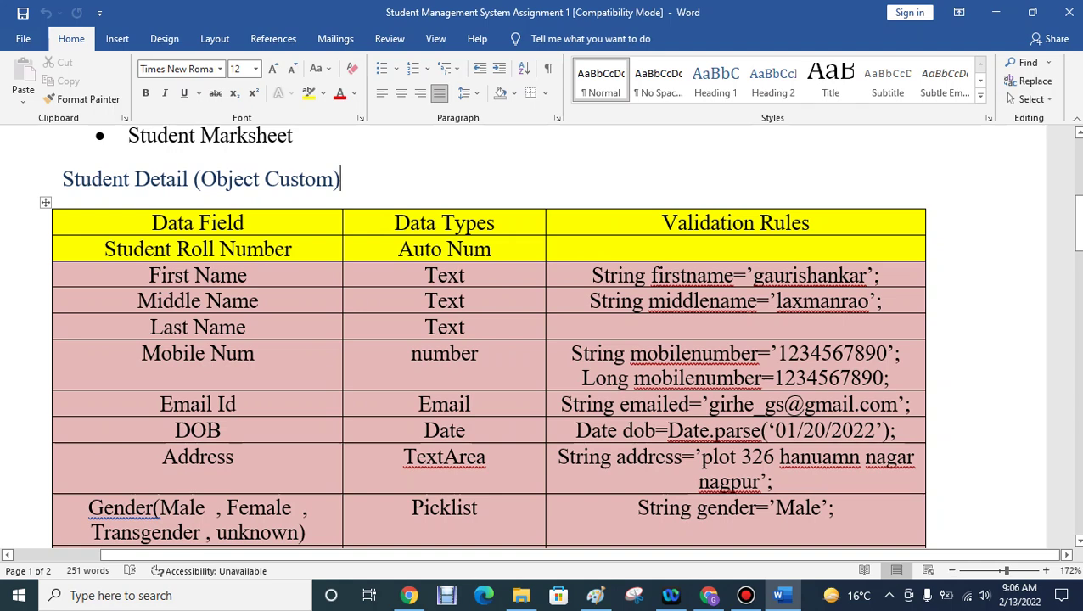
- Add '(default Field)' on its own line in the Student Roll Number cell, then minimize Word
click(291, 248)
text(()
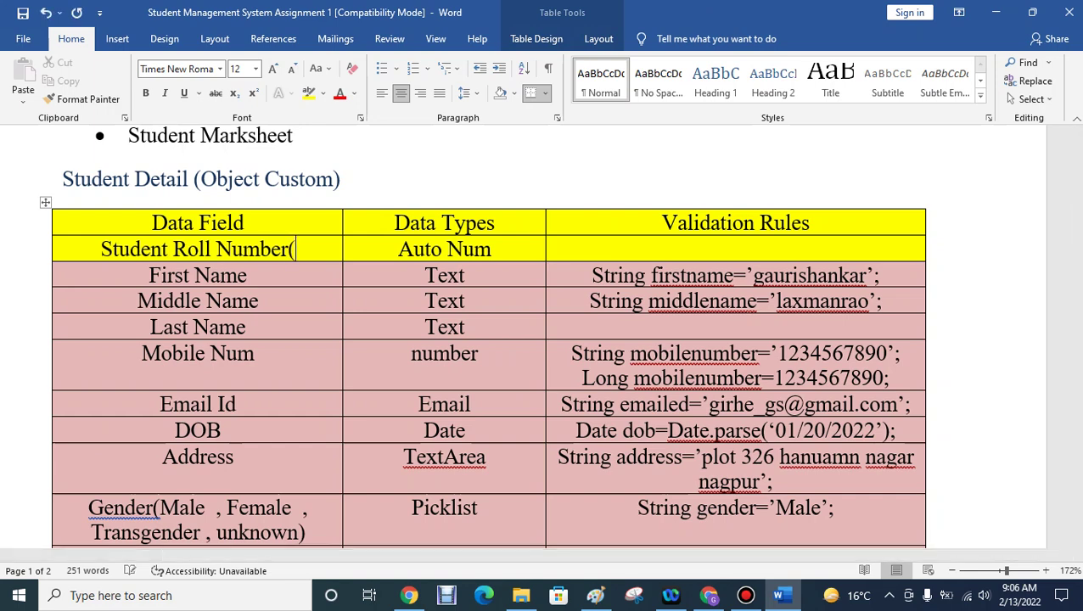
text(defau)
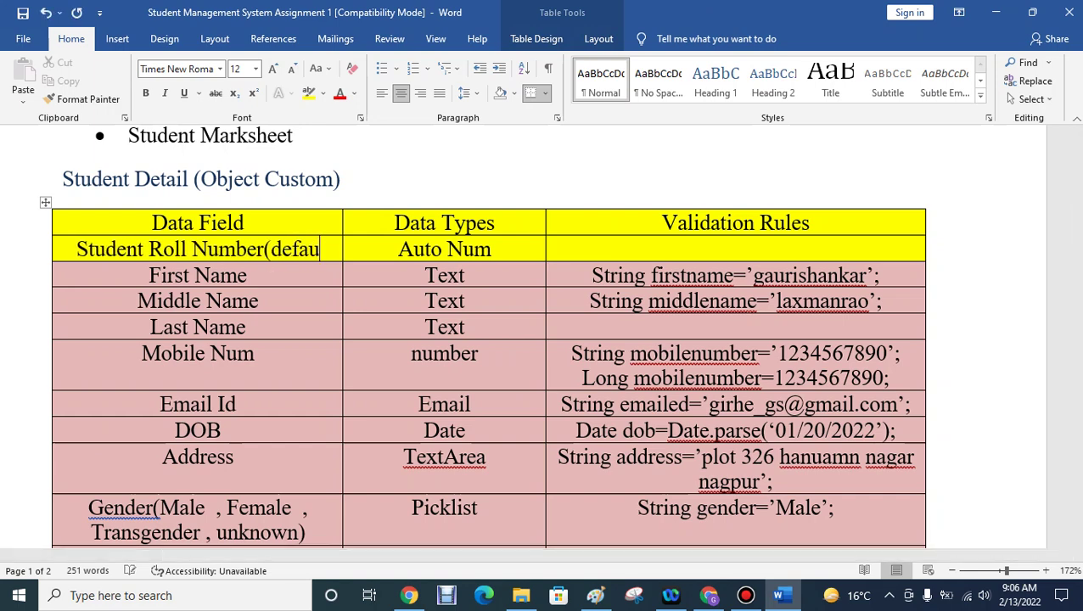
text(lt)
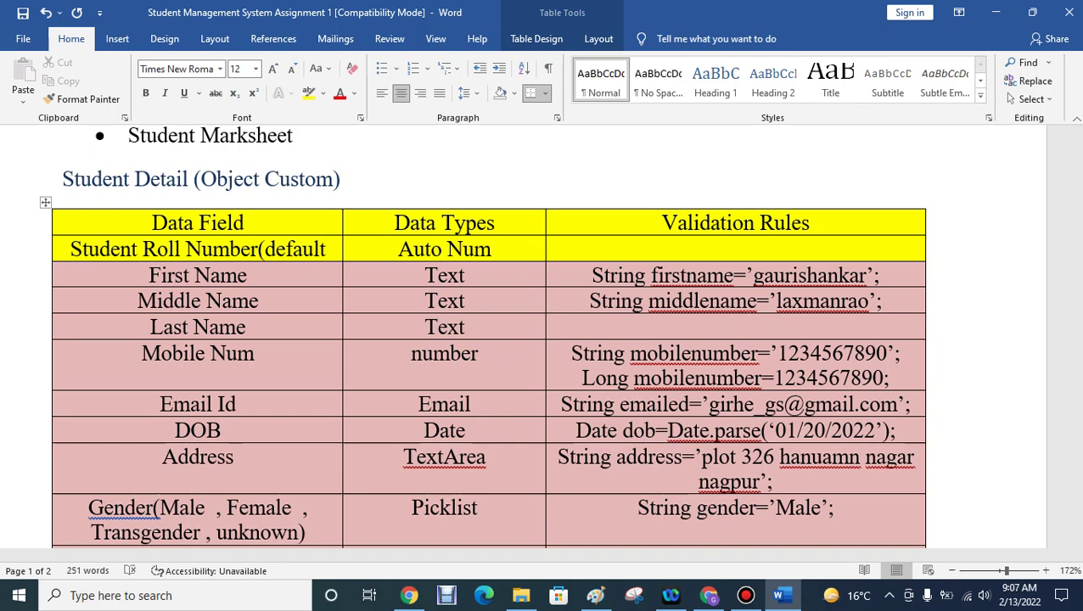
text( Fiel)
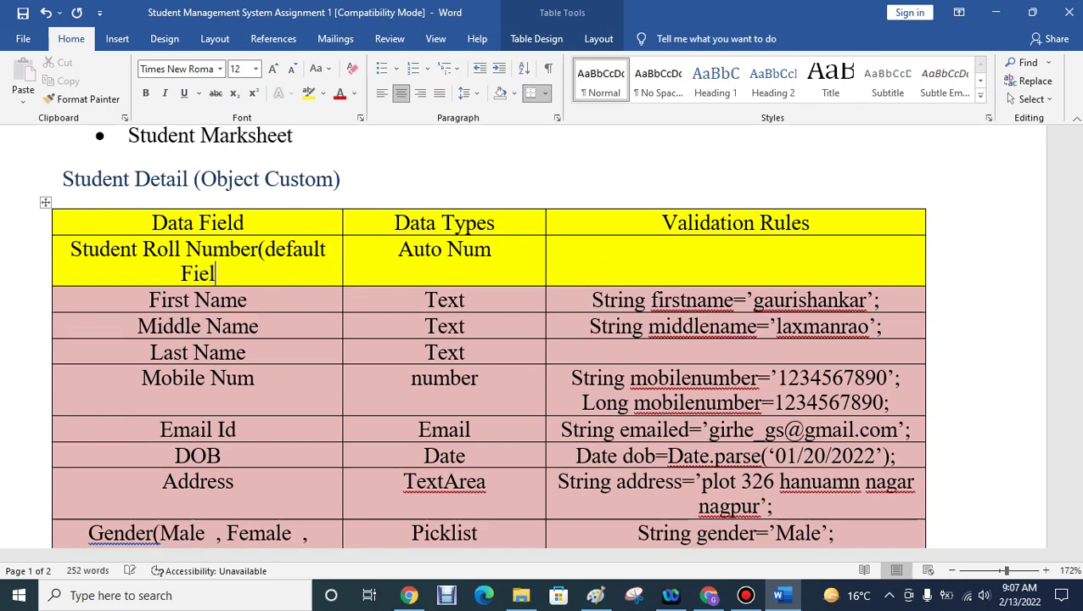
text(d))
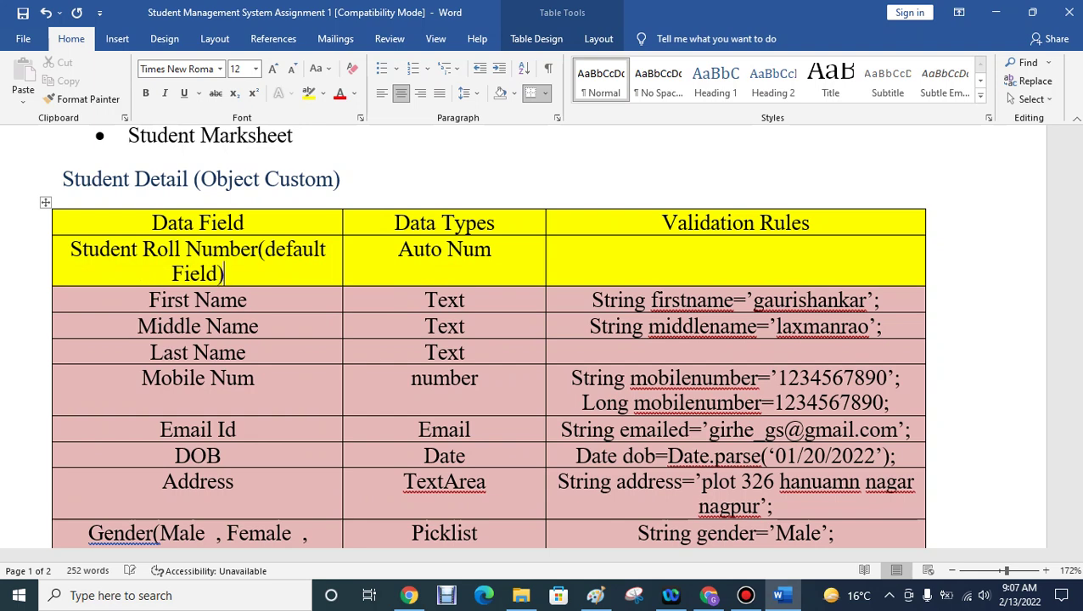
click(257, 249)
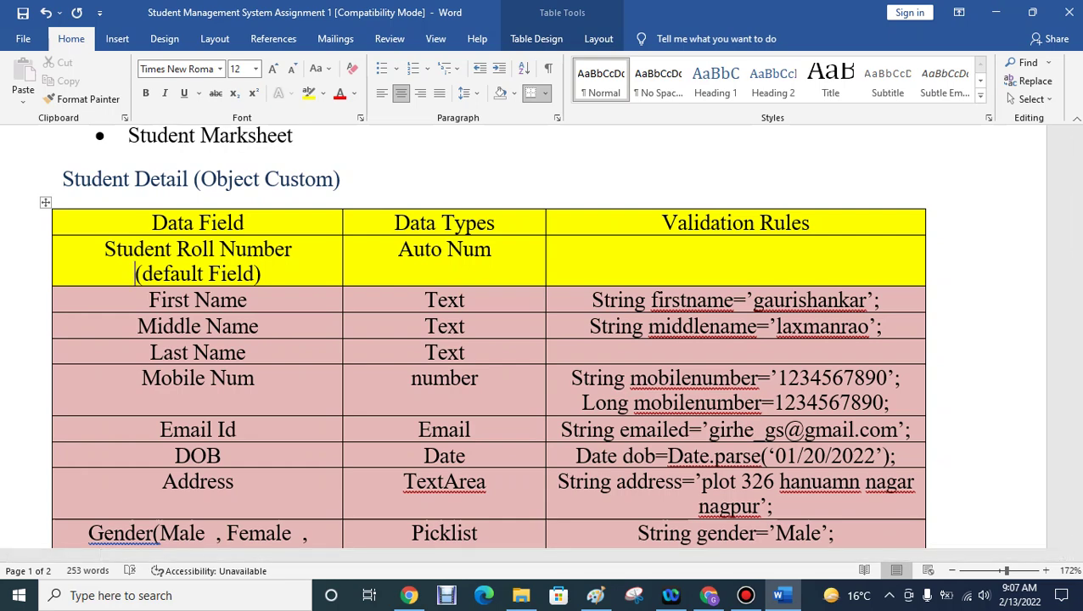
click(995, 11)
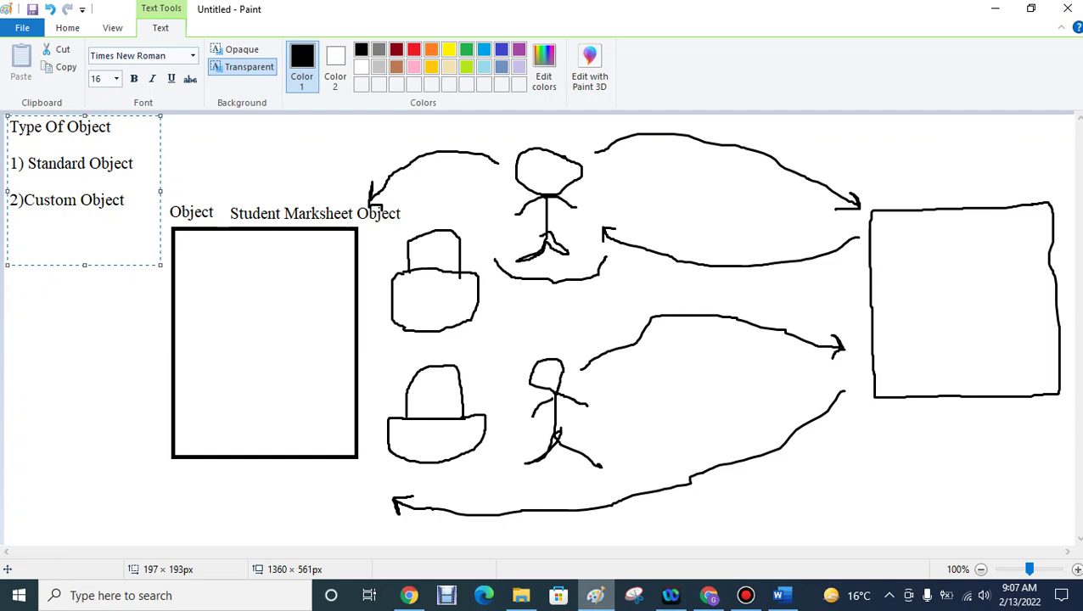
- Open a new blank Paint window and draw a tall rectangle on it
right_click(594, 595)
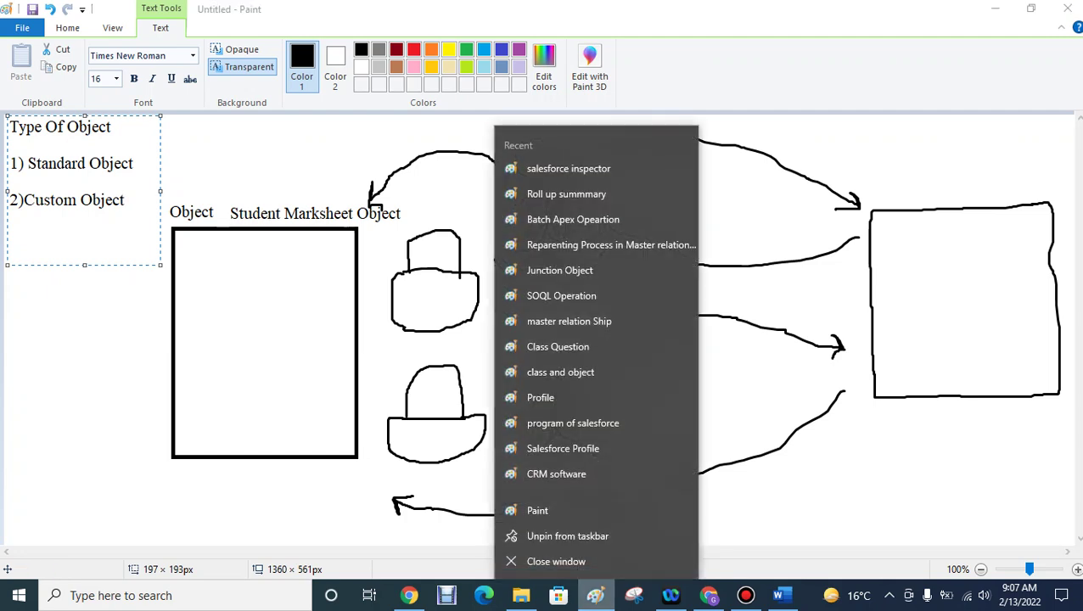
click(537, 510)
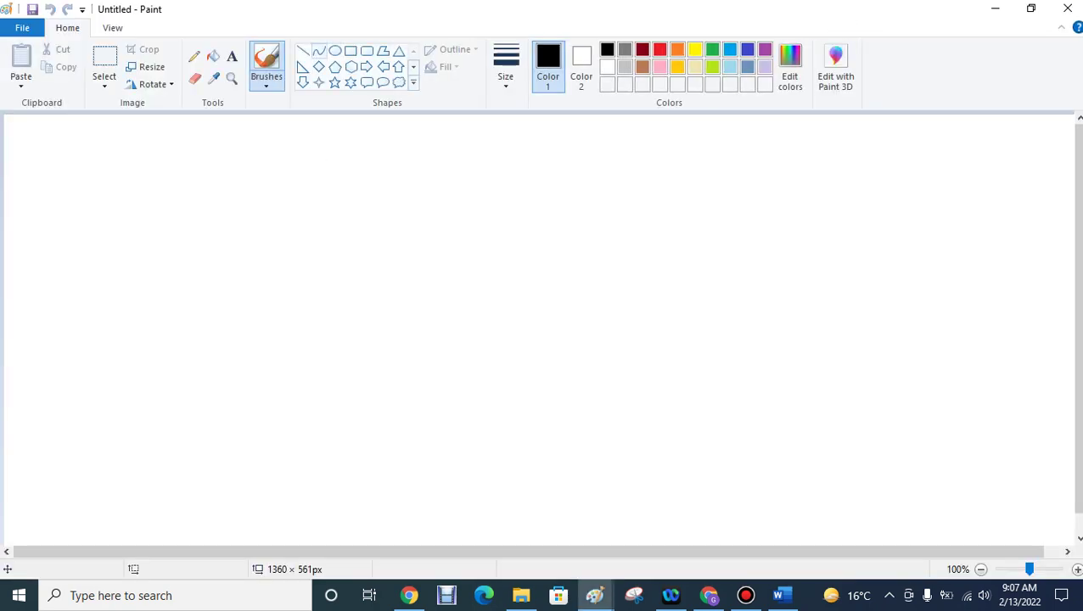
click(350, 51)
mouse_move(248, 174)
mouse_down()
mouse_move(484, 412)
mouse_move(498, 515)
mouse_up()
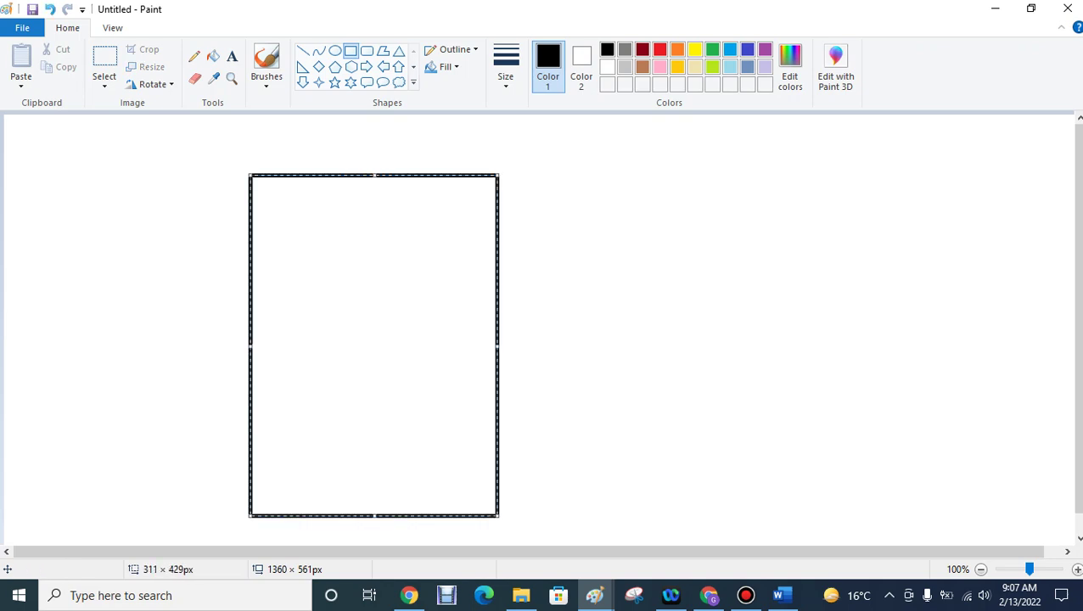
- Caption the rectangle 'student Details (custom Object)' on a single line above it
click(232, 56)
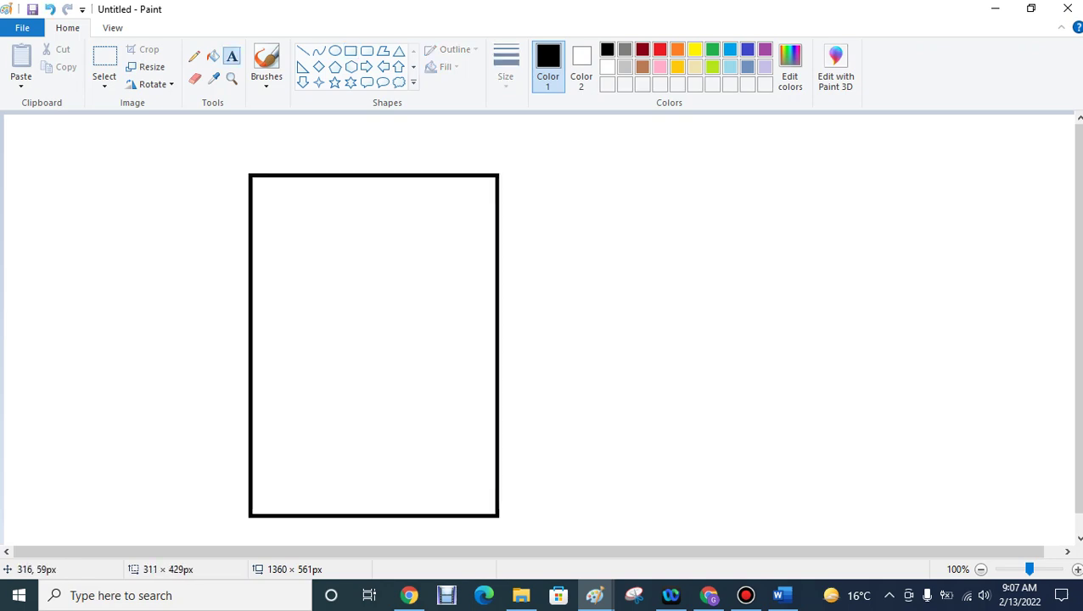
click(254, 150)
text(studen)
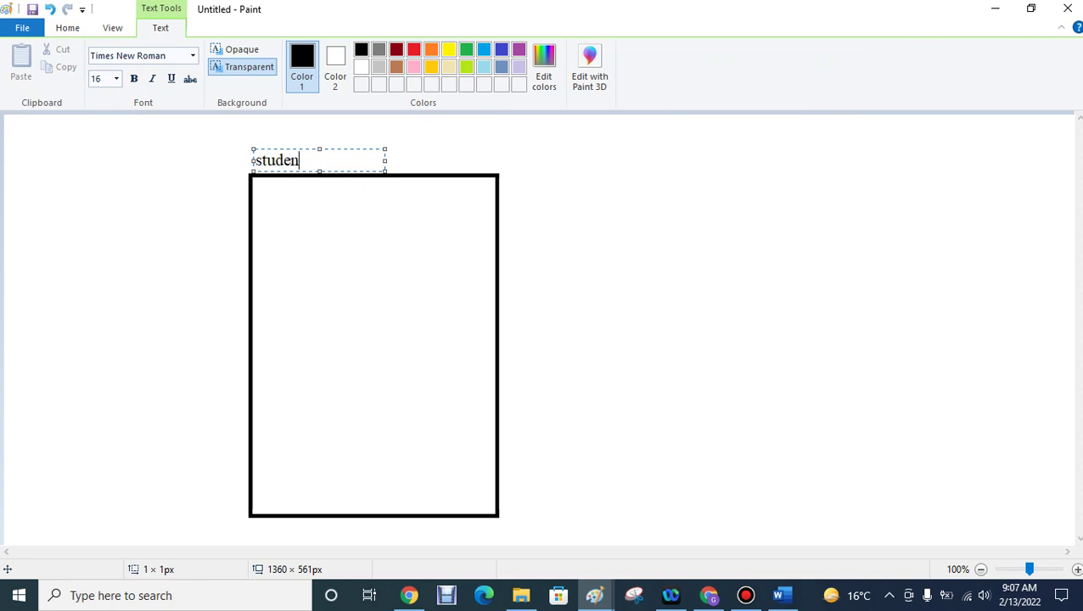
text(t Details (cust)
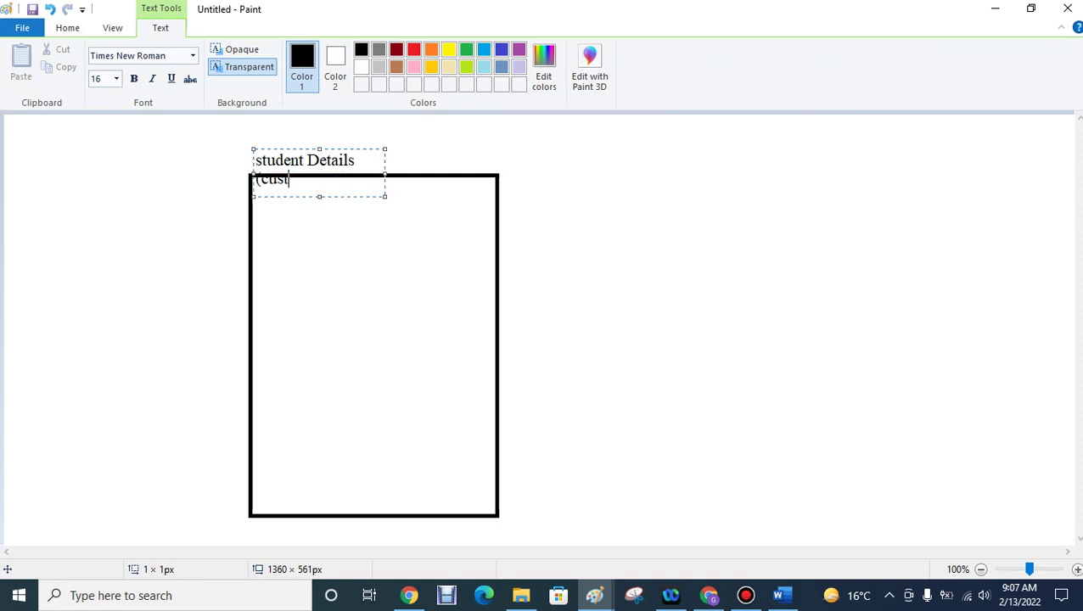
text(om Object)
text())
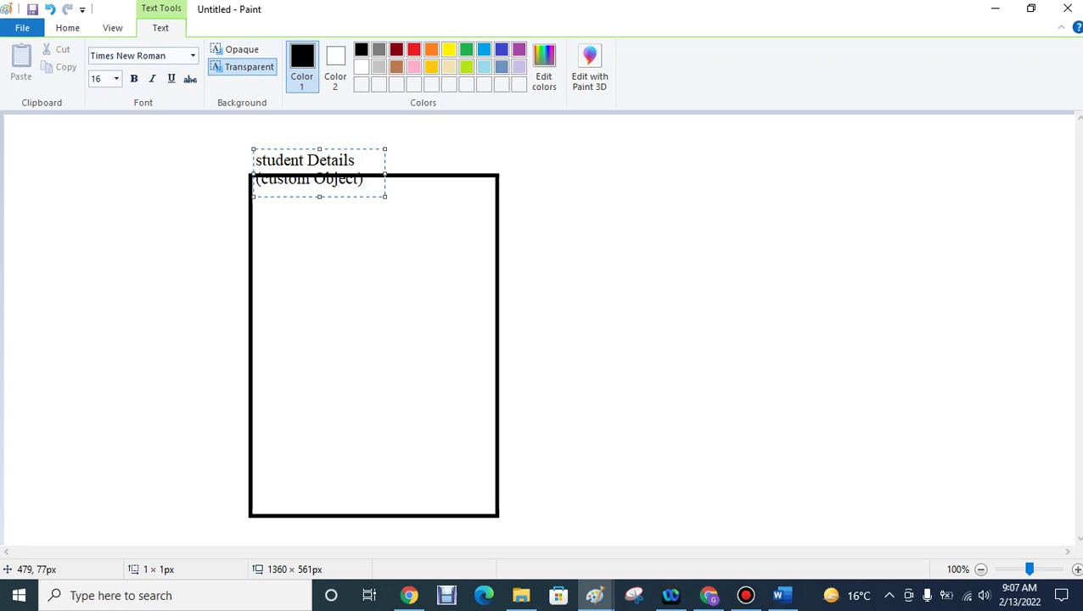
drag(385, 173, 501, 173)
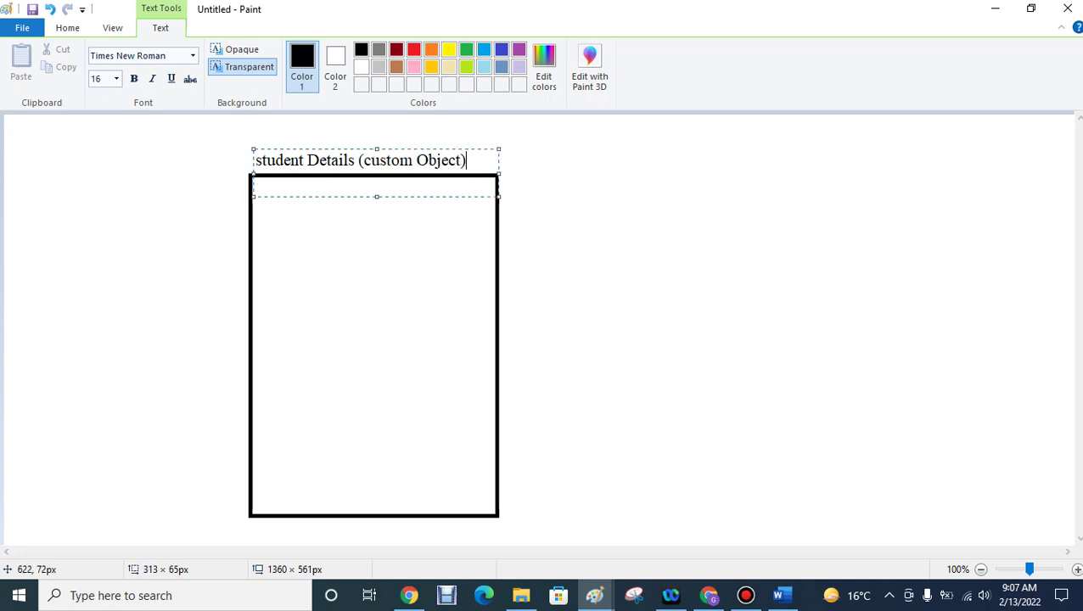
click(407, 130)
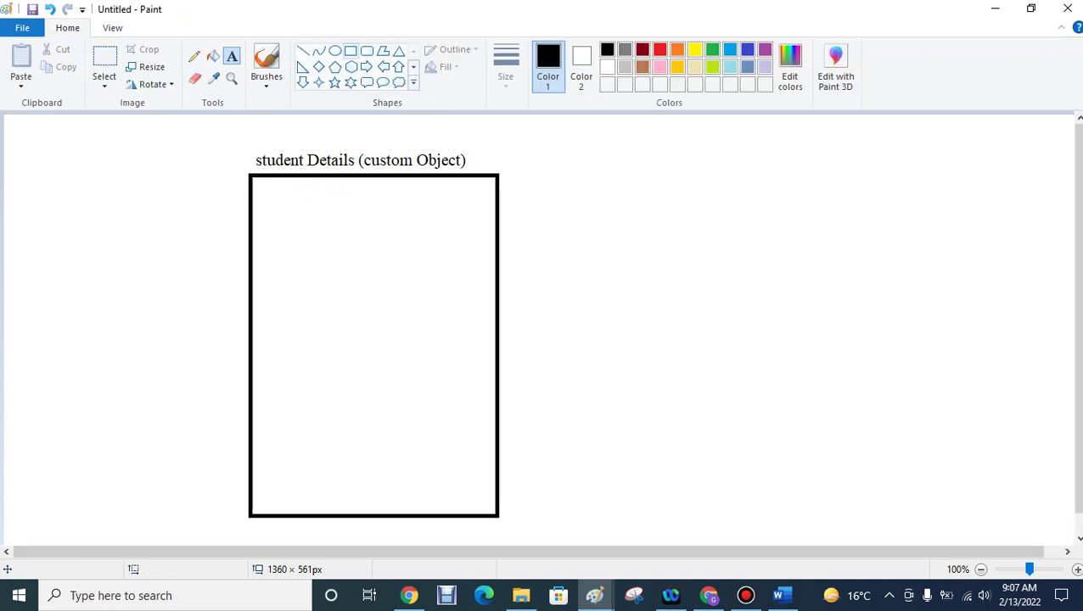
- Add a 'First Name' box holding a sample first name, plus an empty box below it
click(350, 50)
drag(363, 210, 487, 241)
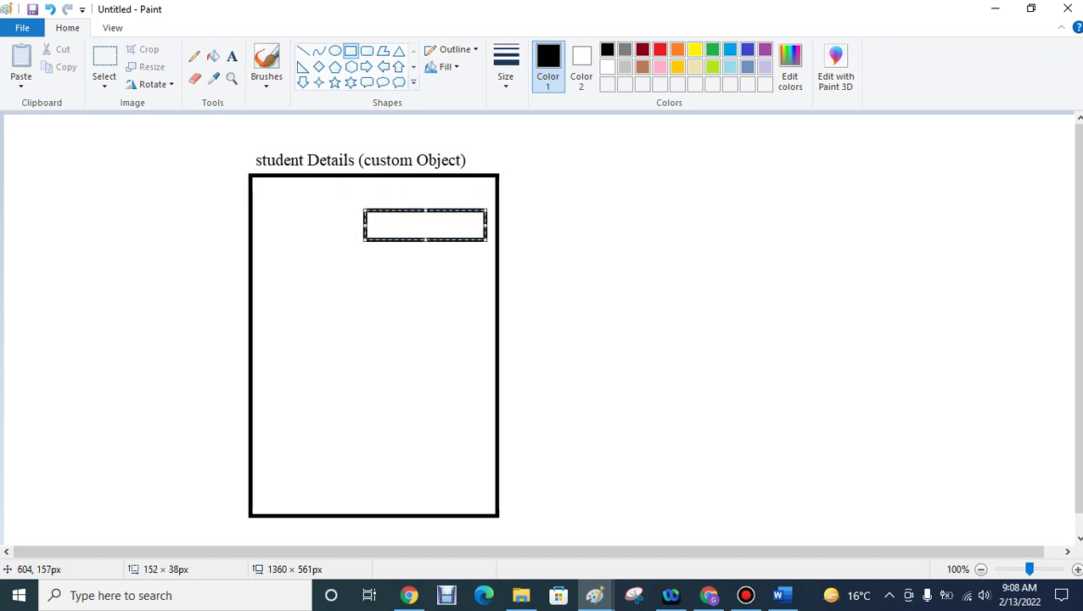
click(232, 56)
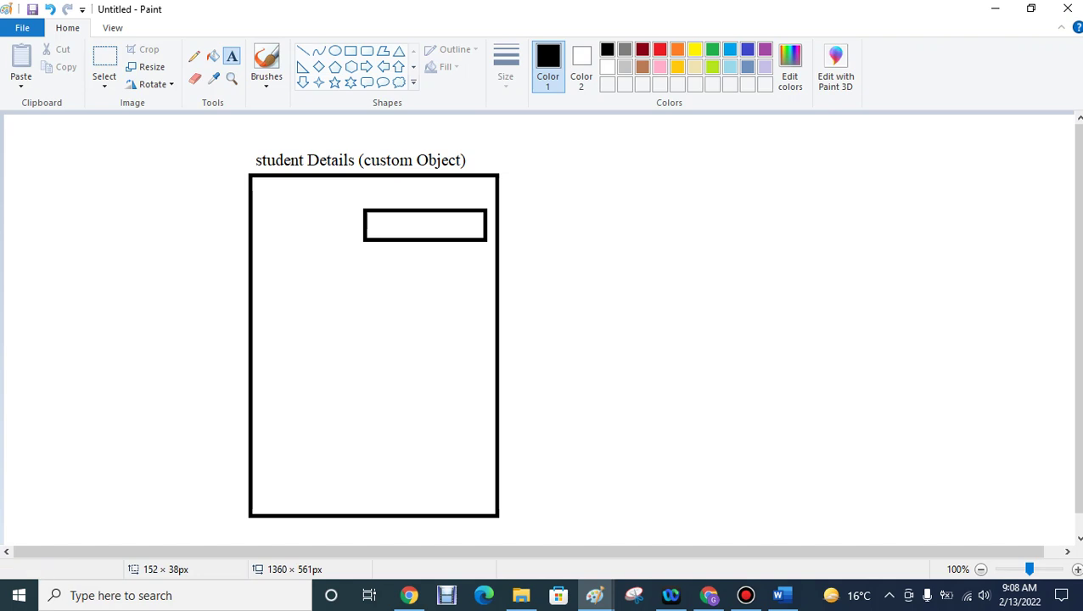
click(267, 215)
text(First Name)
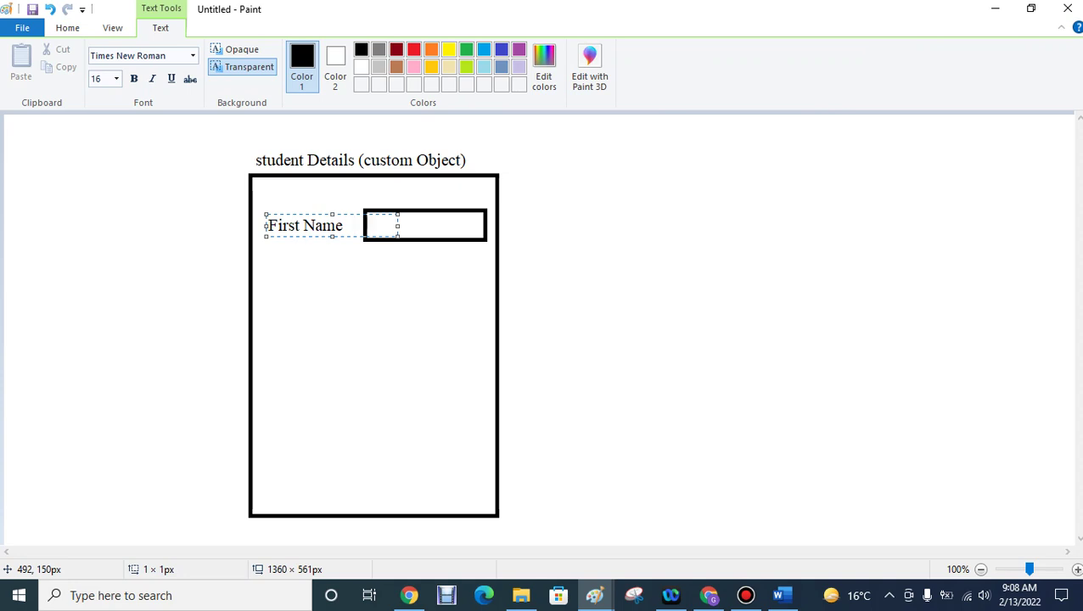
drag(398, 226, 485, 225)
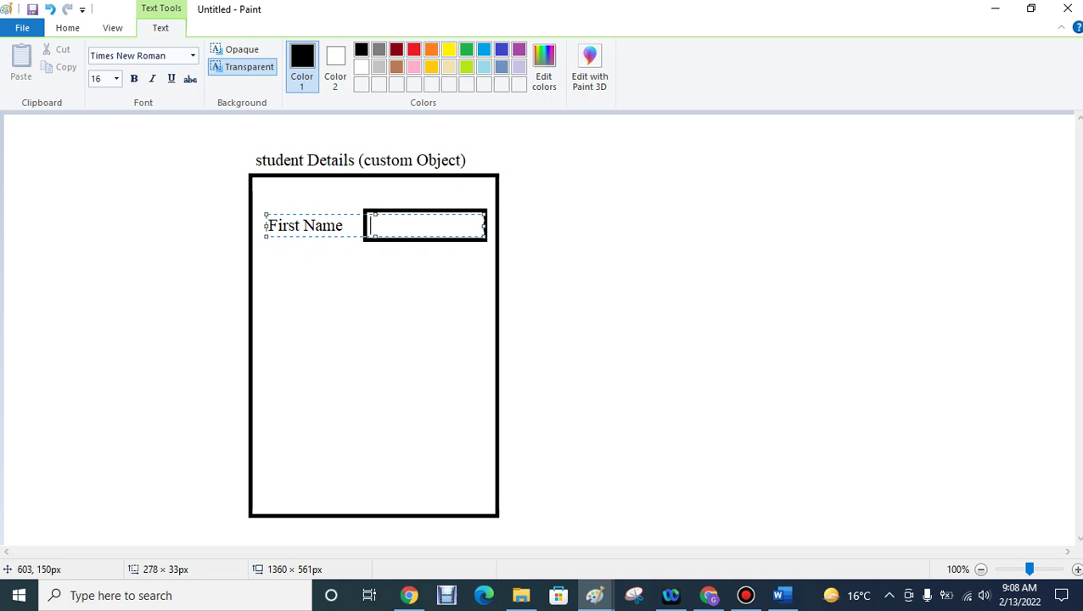
click(364, 290)
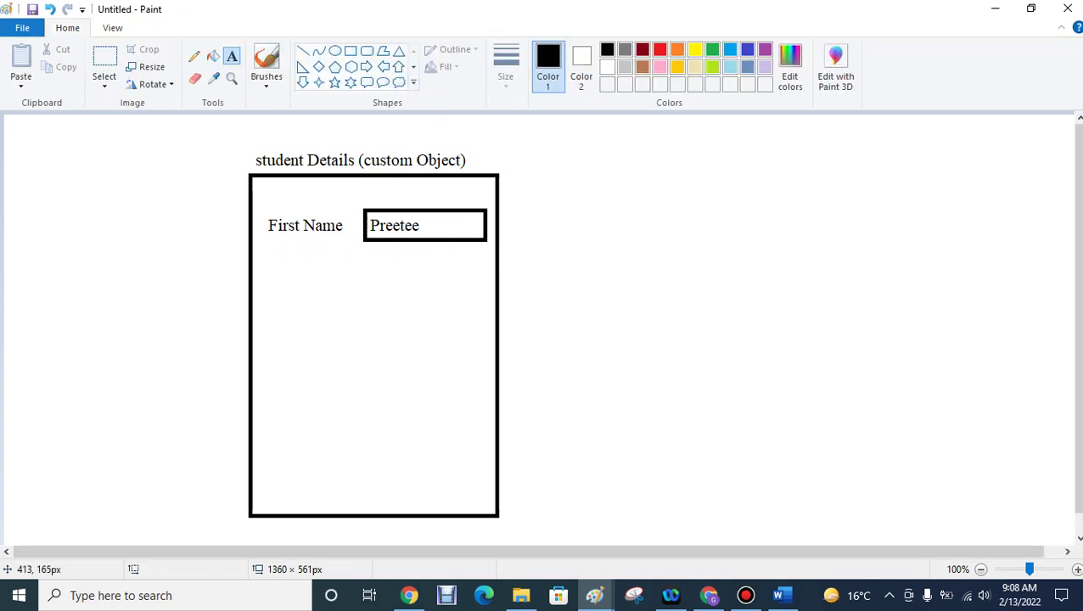
click(351, 51)
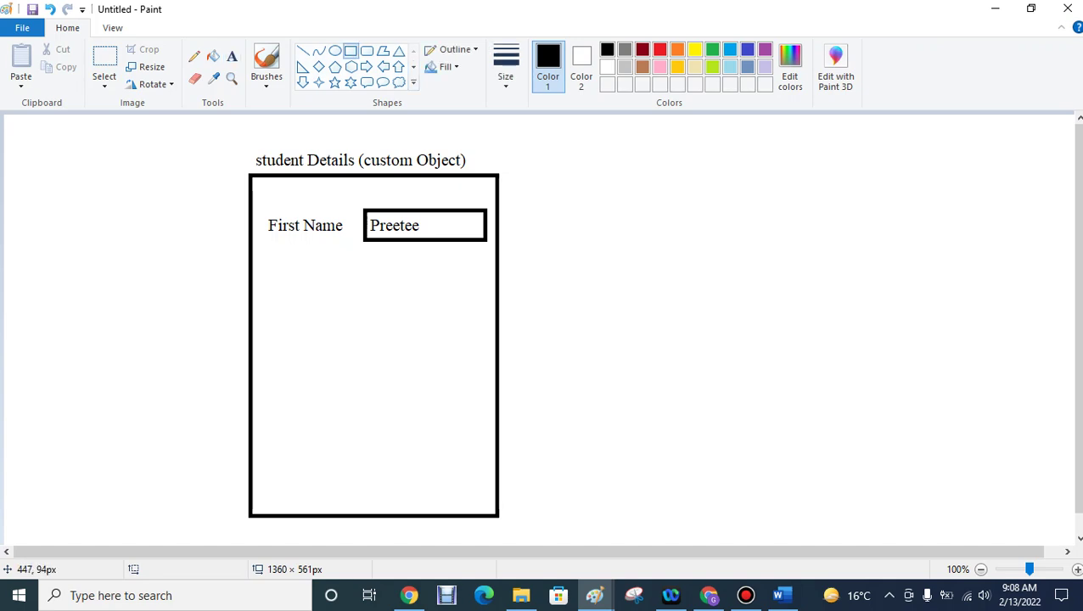
drag(360, 264, 489, 291)
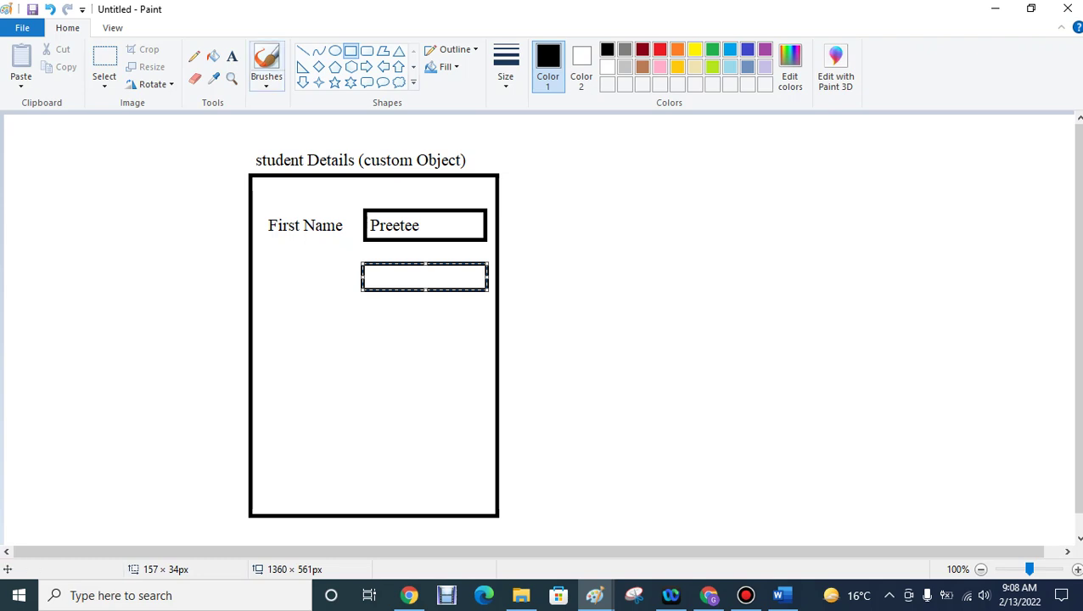
- Label the lower box 'Last Name' and write a sample surname inside it
click(232, 56)
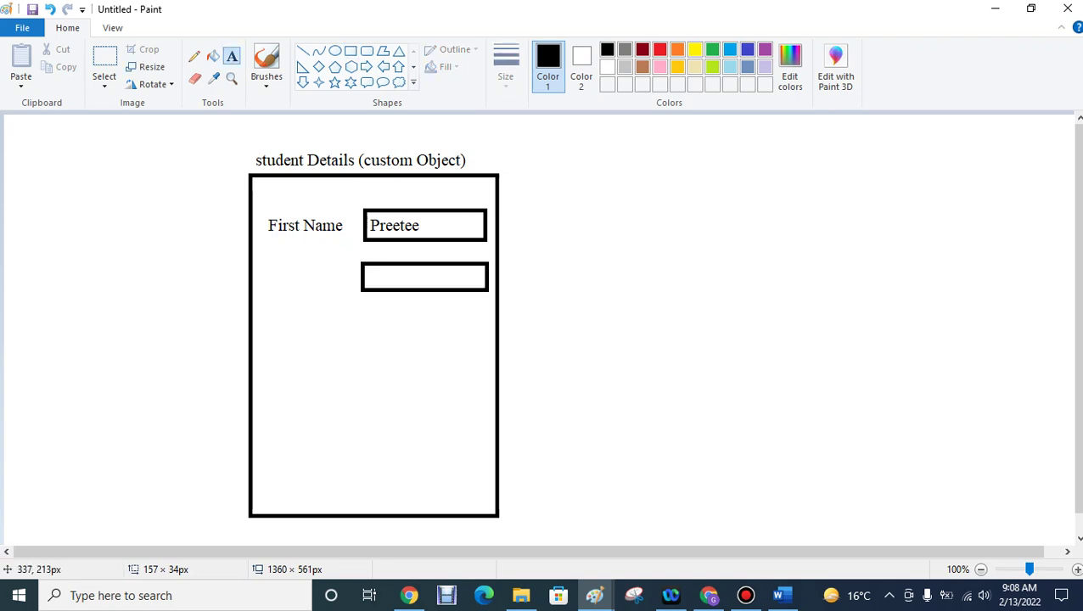
click(268, 270)
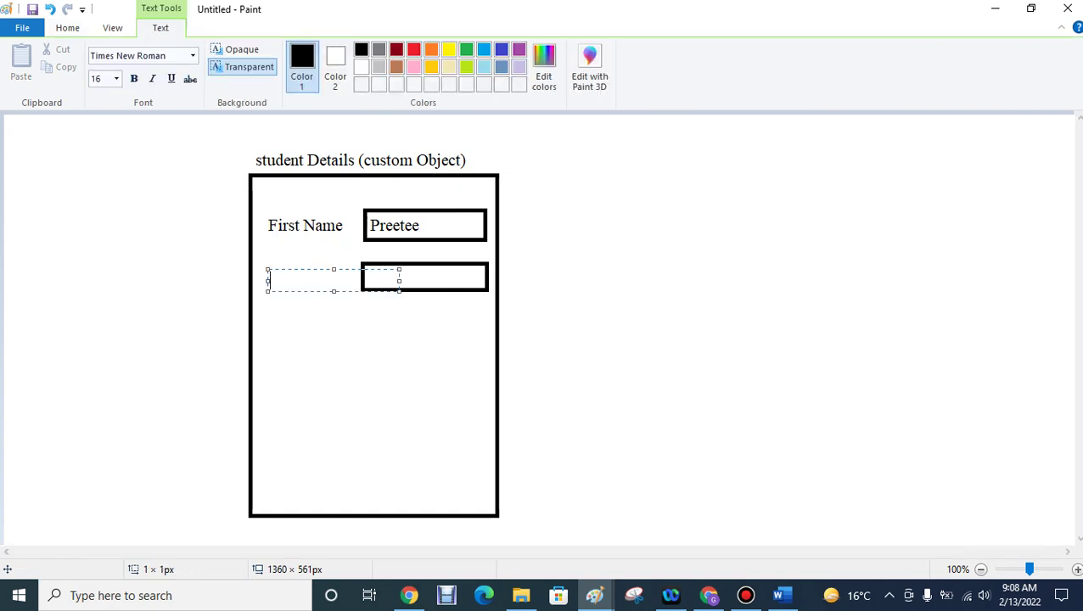
text(Last Name)
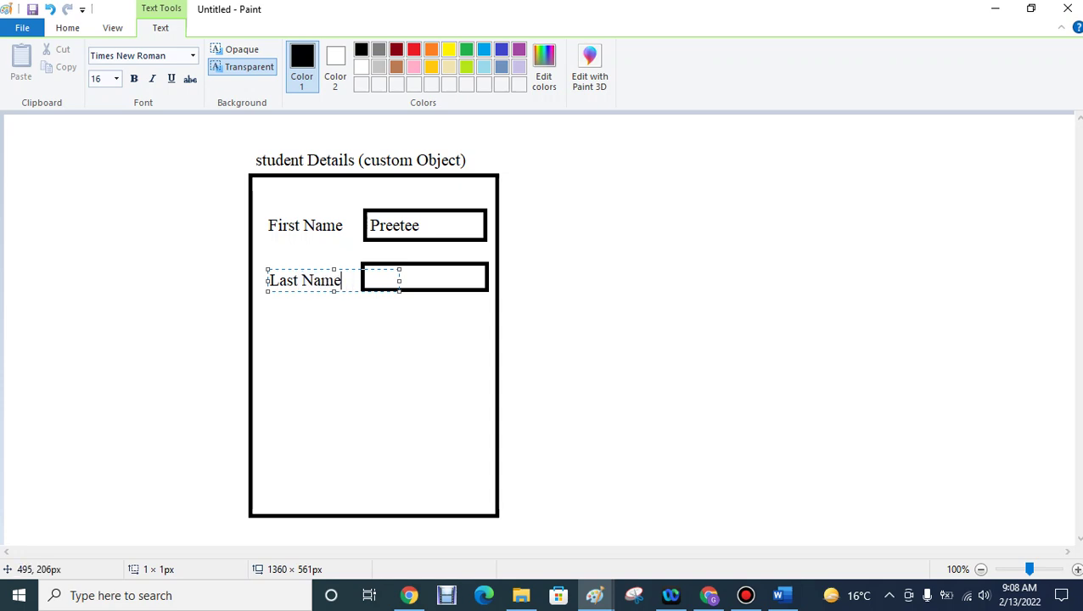
drag(399, 269, 486, 264)
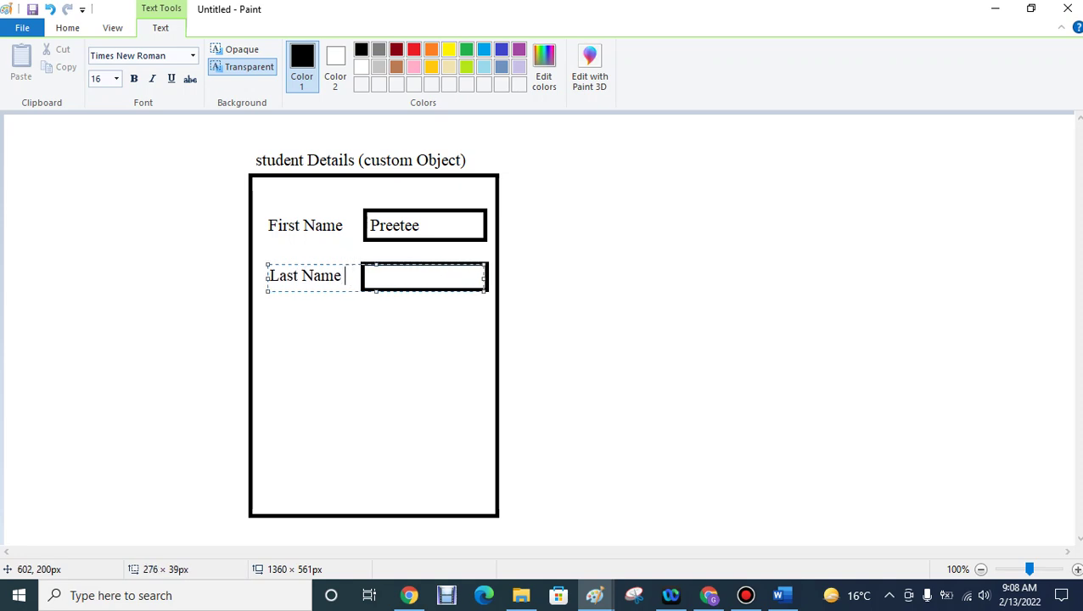
click(437, 379)
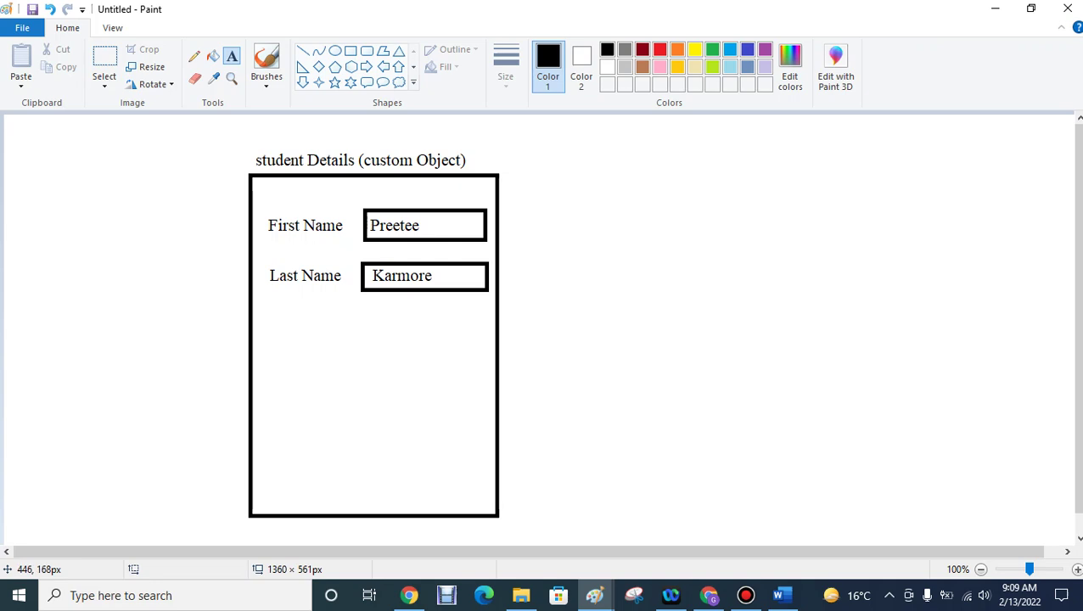
click(385, 265)
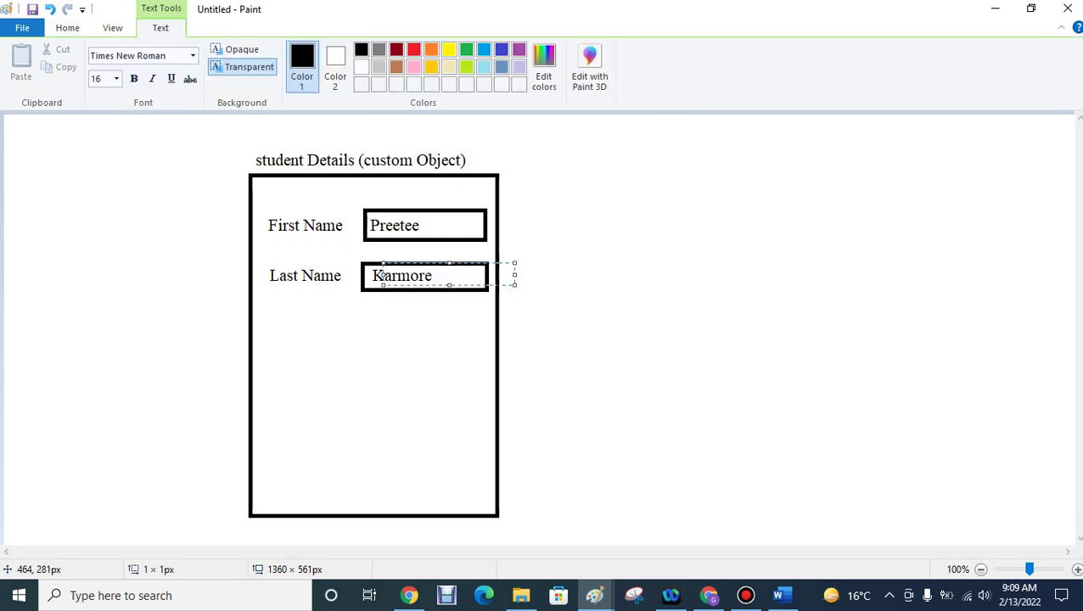
click(448, 288)
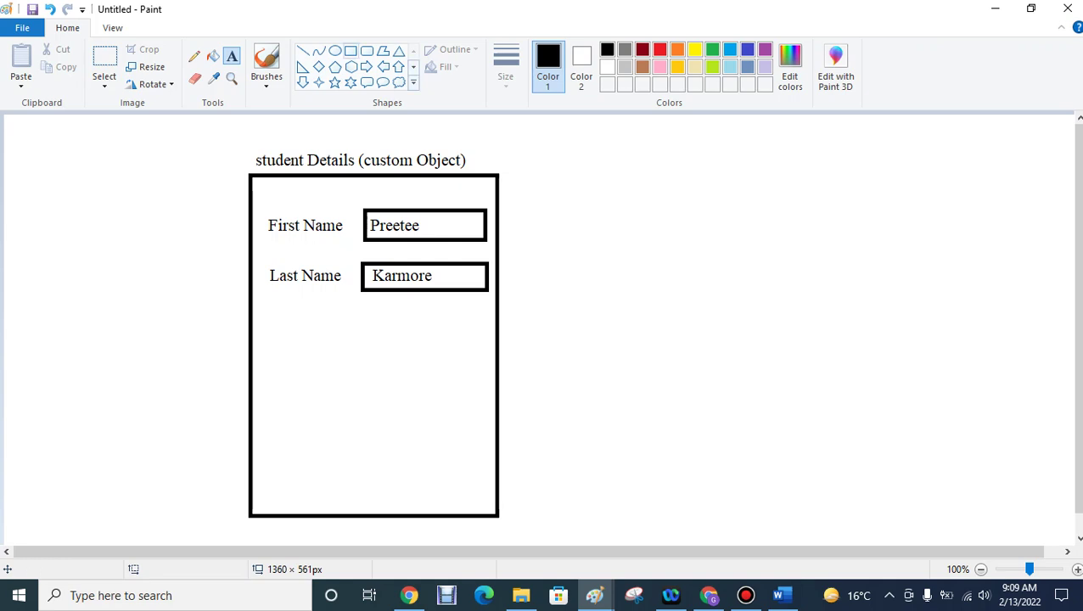
click(351, 50)
- Add a third 'Mobile No' box with a sample phone number, then minimize the form window
drag(358, 314, 485, 343)
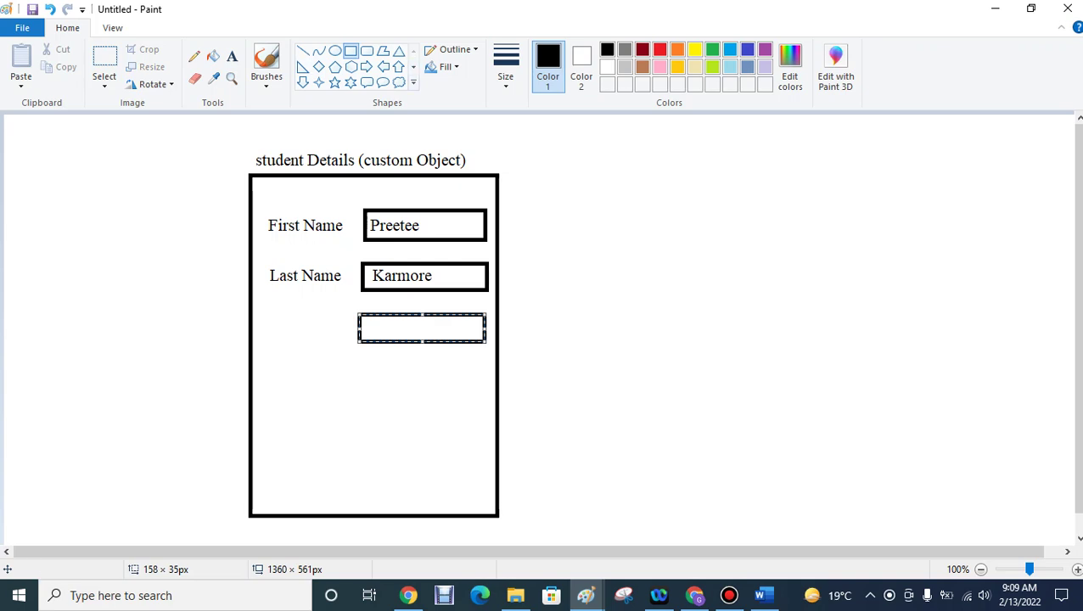
click(232, 56)
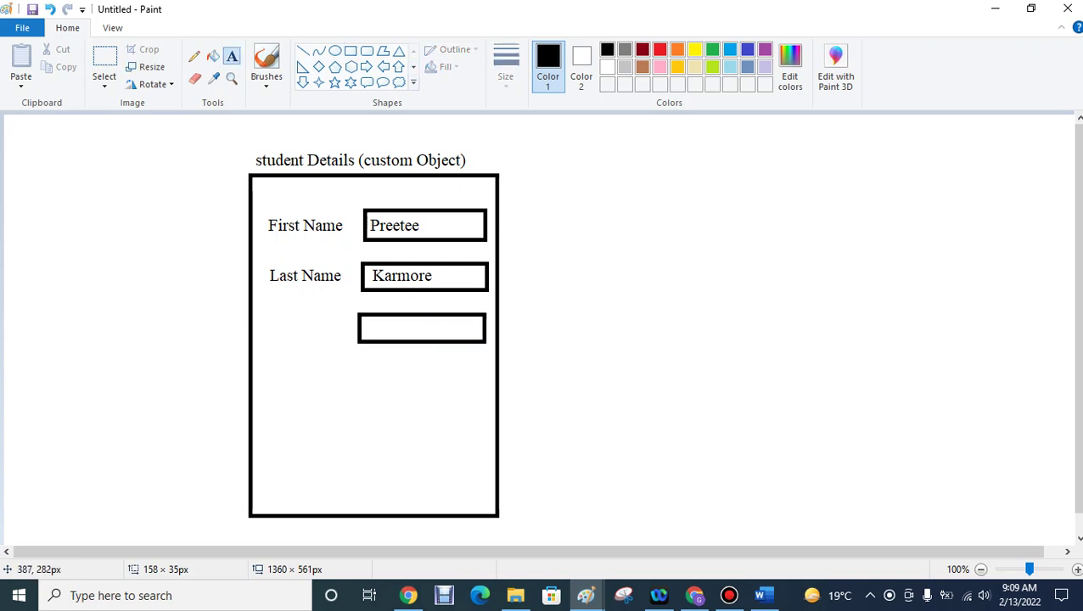
click(269, 319)
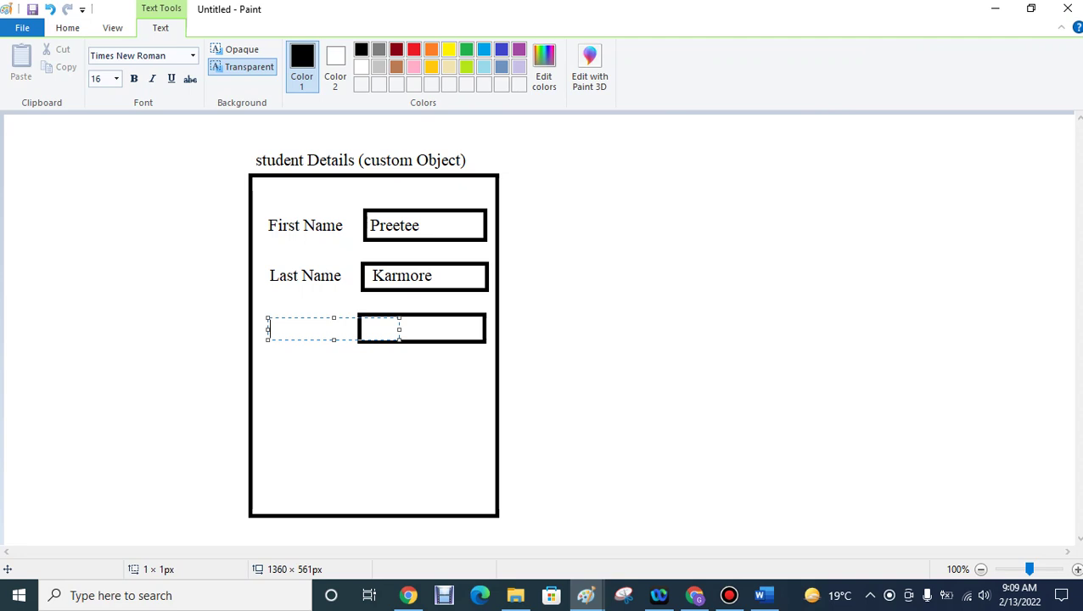
text(Mobile No)
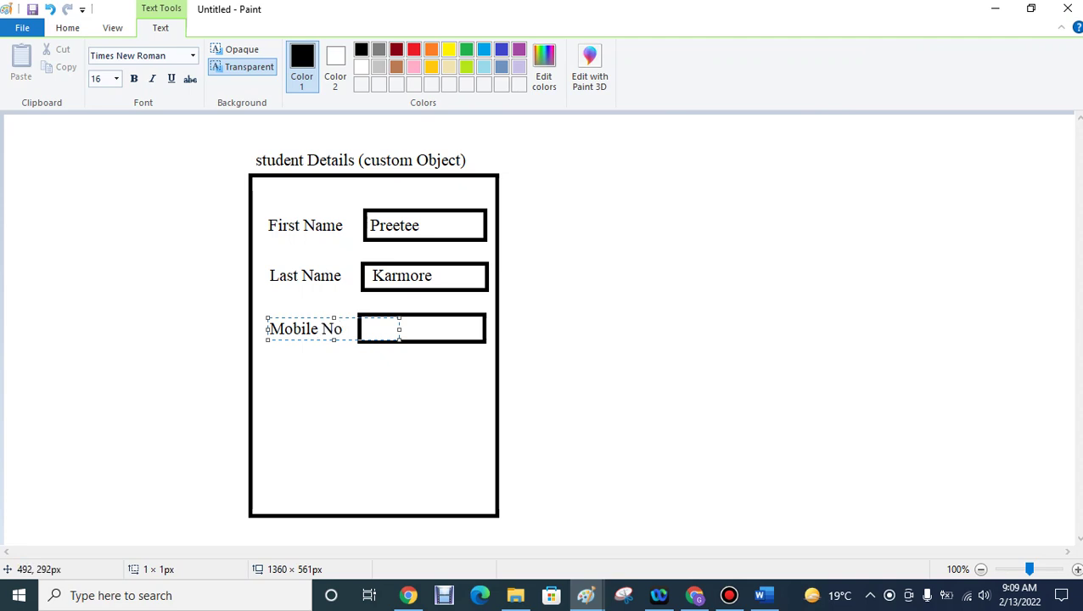
drag(399, 328, 475, 338)
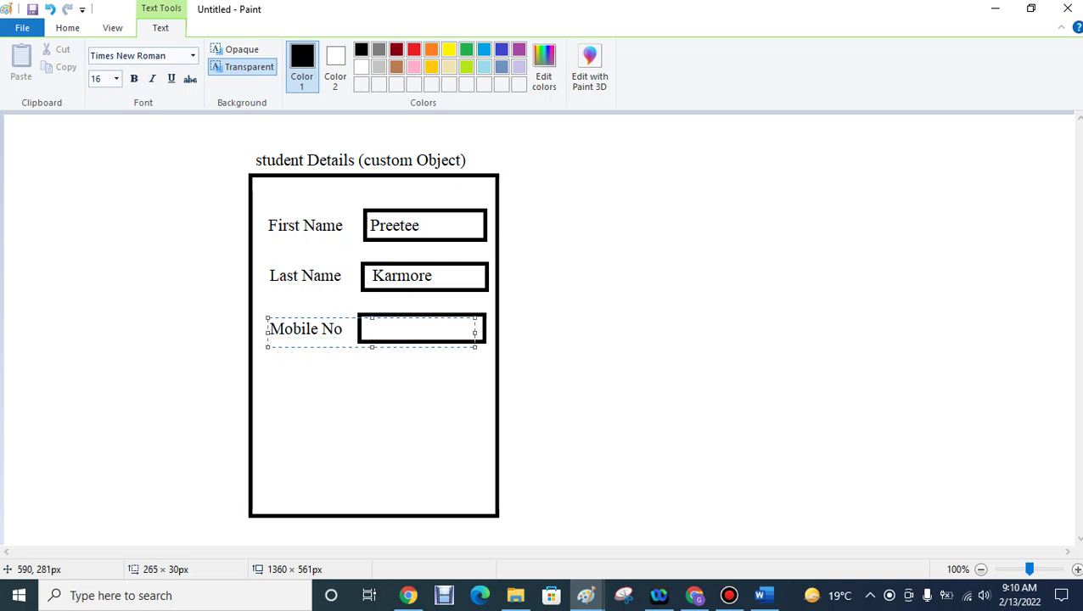
text(()
key(BackSpace)
text(9876543210)
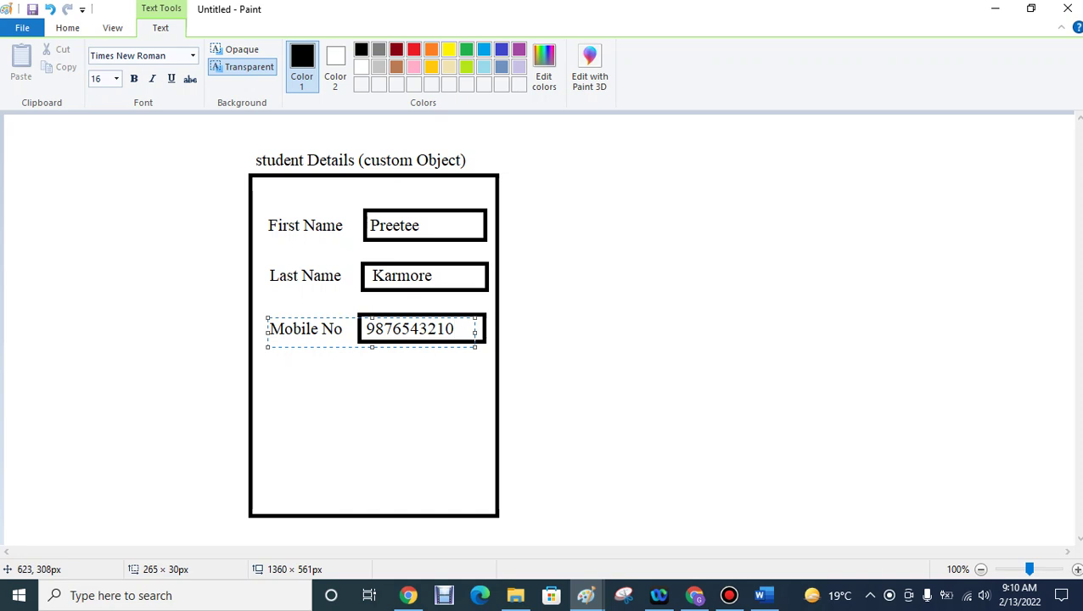
click(461, 431)
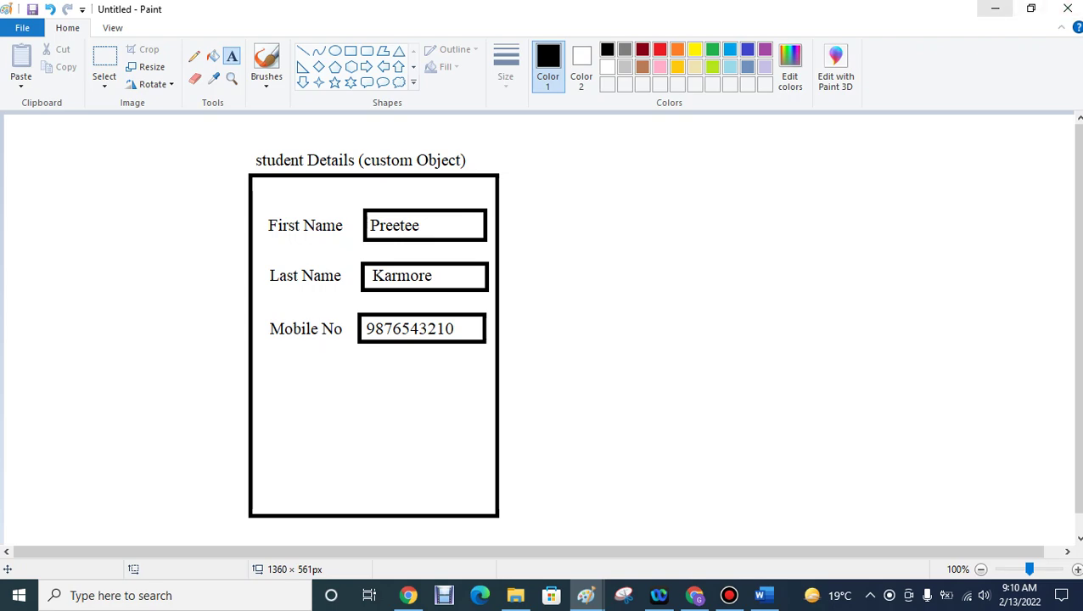
click(994, 9)
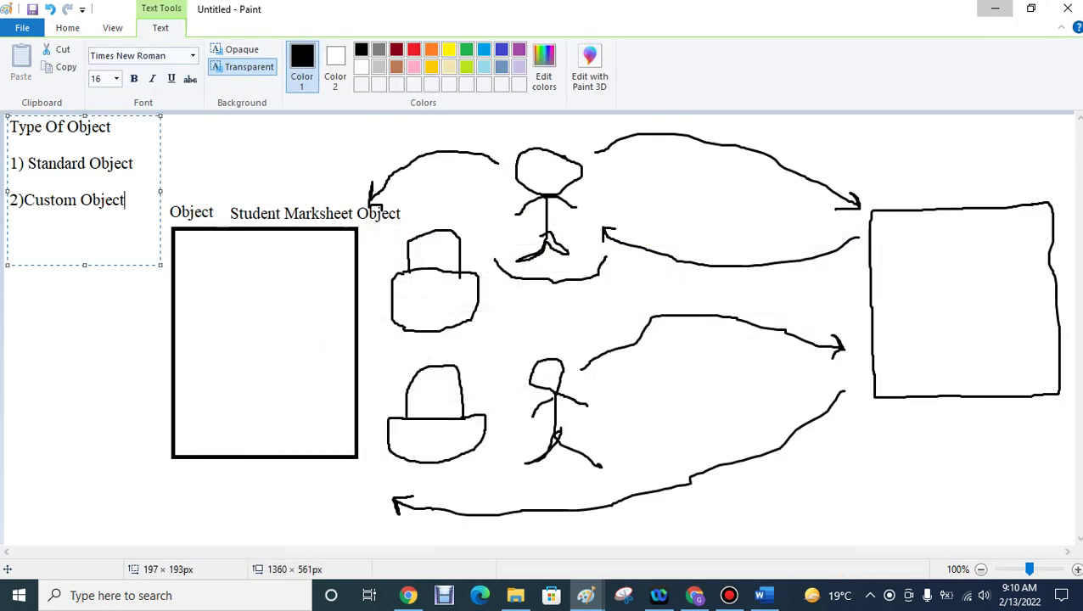
- Minimise the second Paint drawing, then bring up Bandicam and minimise it to reveal Salesforce Accounts
click(994, 9)
click(728, 595)
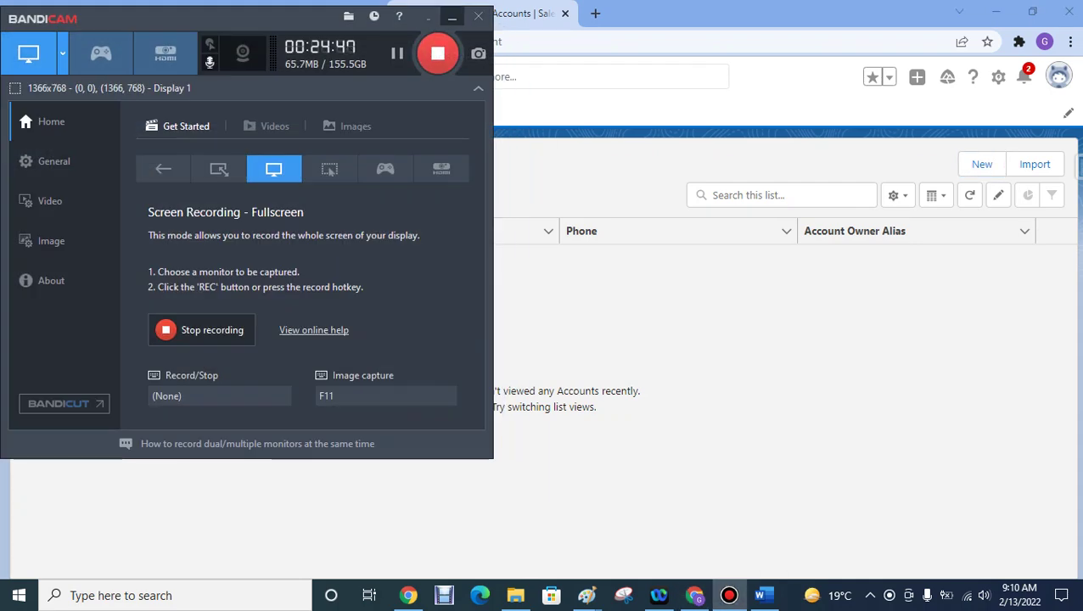
click(452, 16)
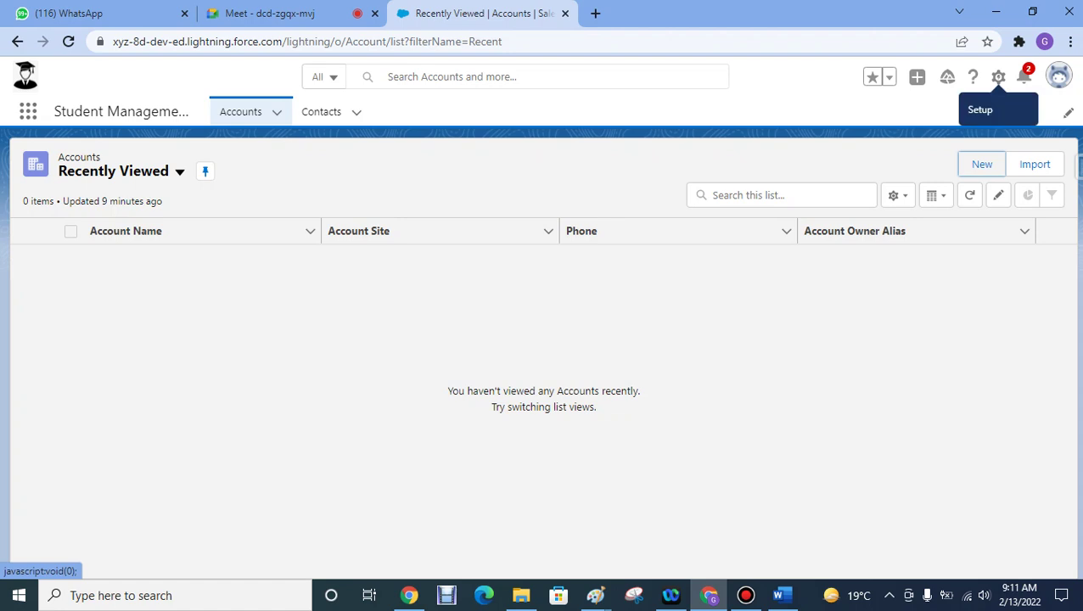
- Open Salesforce Setup Home from the gear menu in a new tab and switch to that tab
click(998, 77)
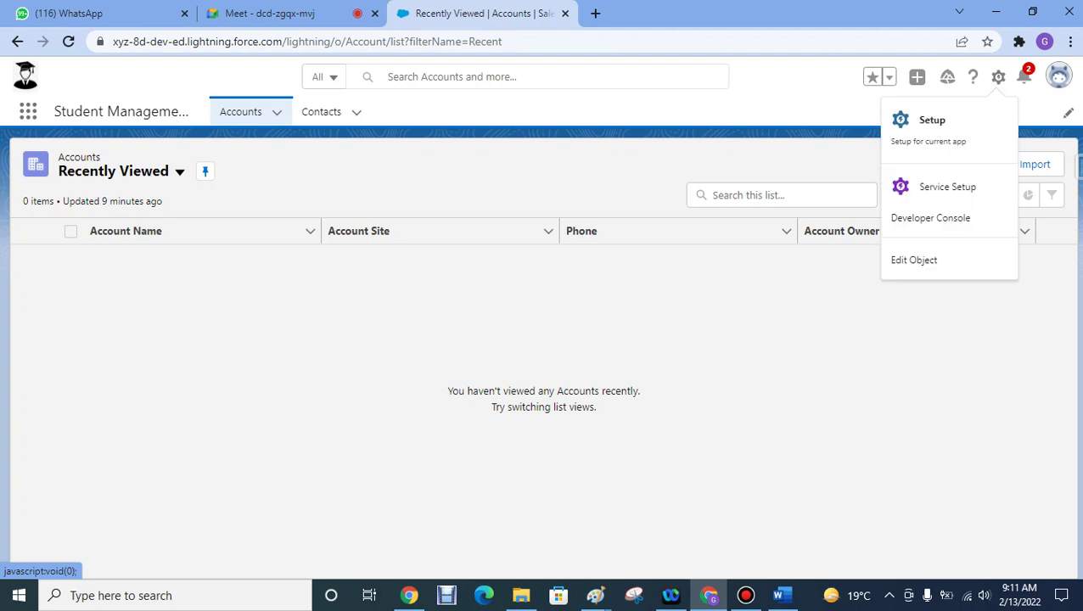
click(931, 125)
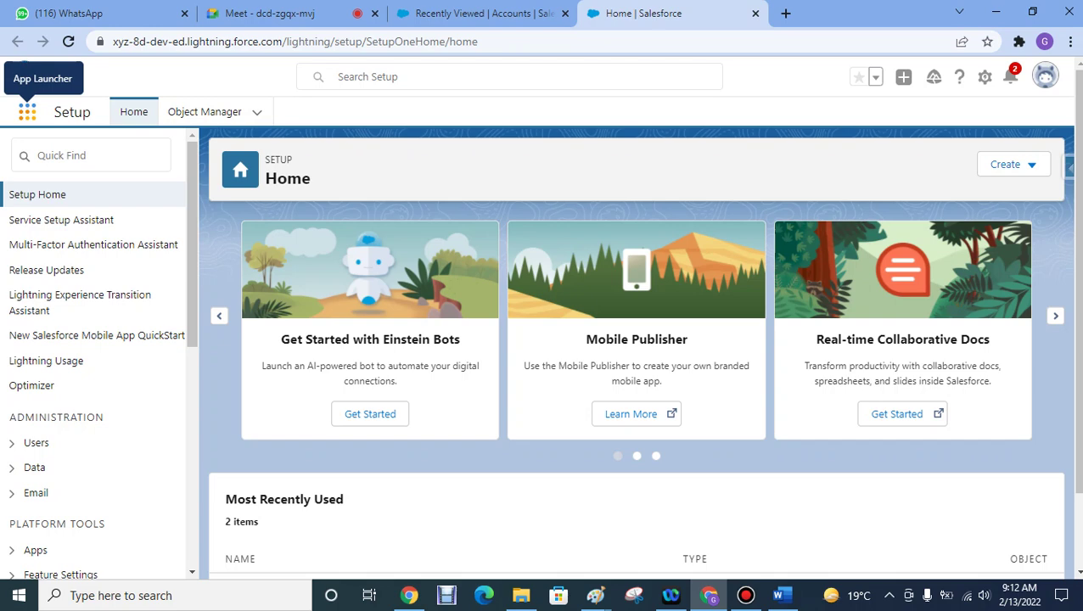
click(475, 13)
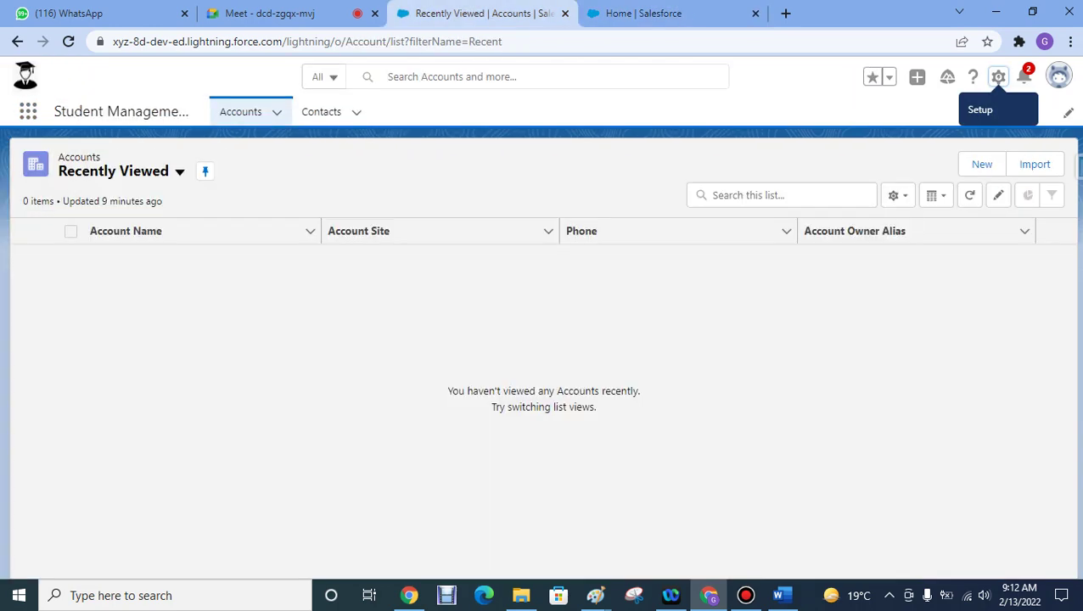
key(ctrl+Tab)
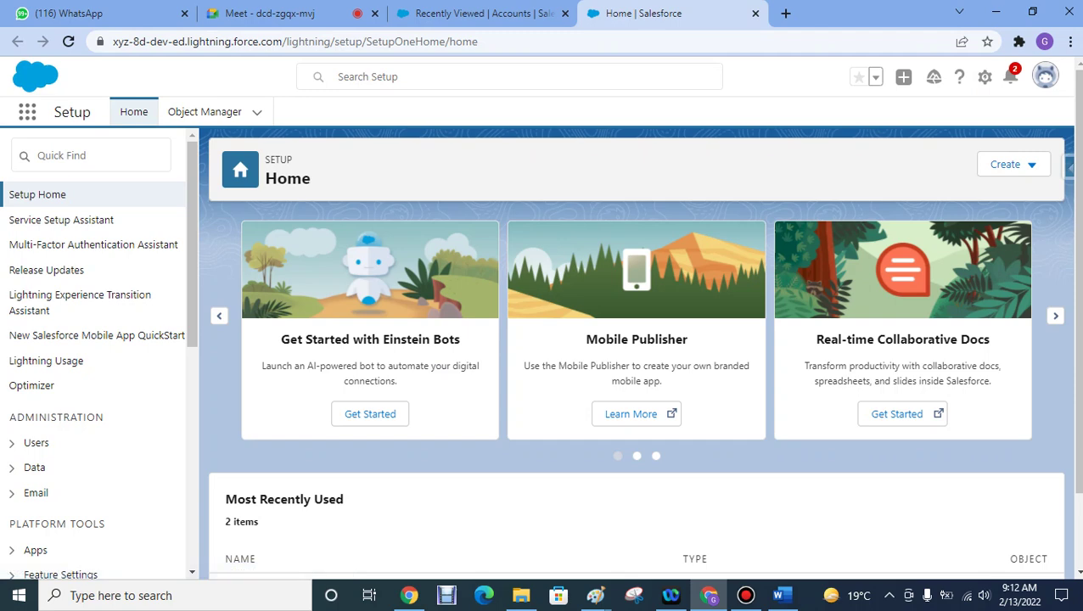
- Open and close the App Launcher, then drop down the Setup Home Create menu
click(27, 111)
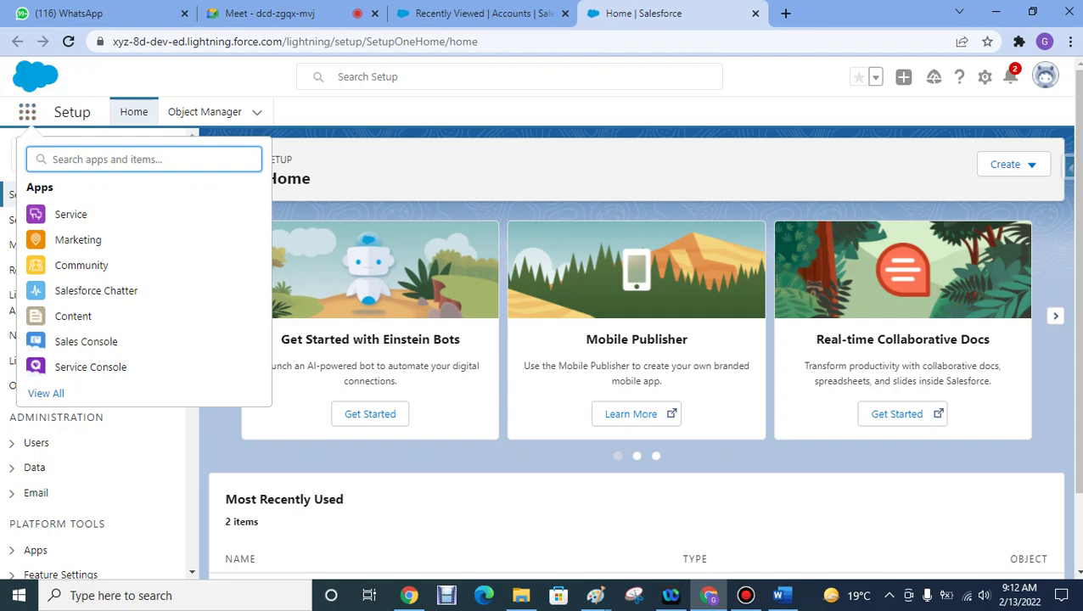
click(27, 111)
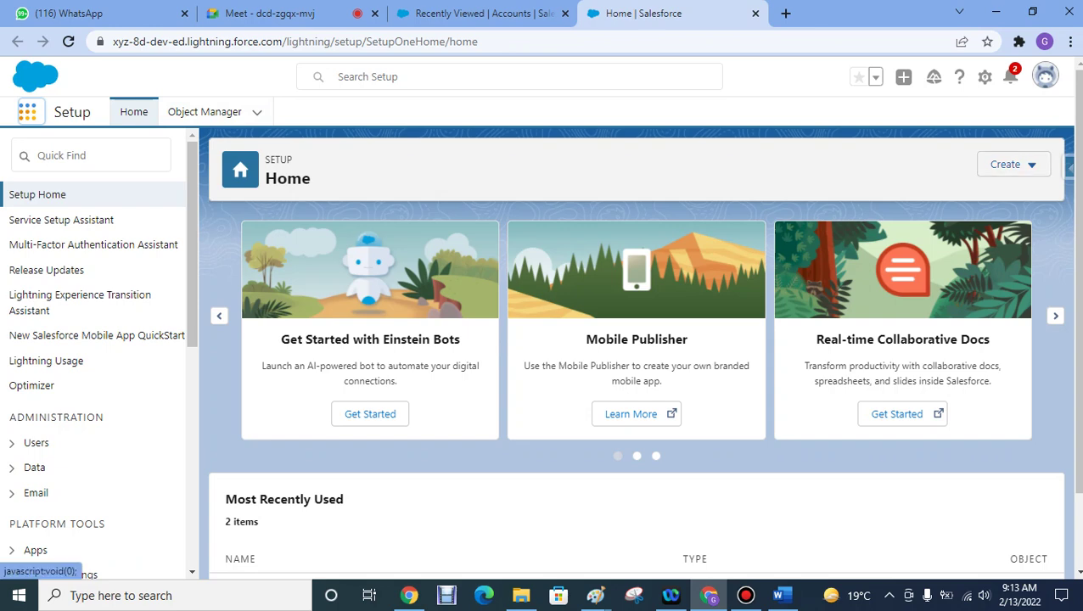
click(1010, 164)
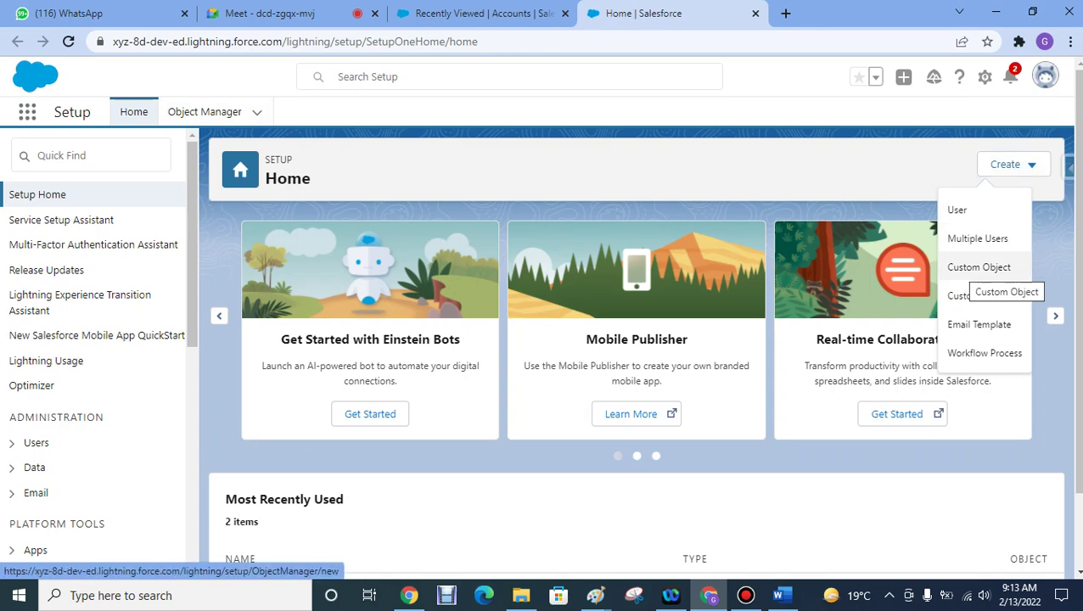
- Start a new Custom Object from the Create menu and switch to the Word assignment document
click(979, 267)
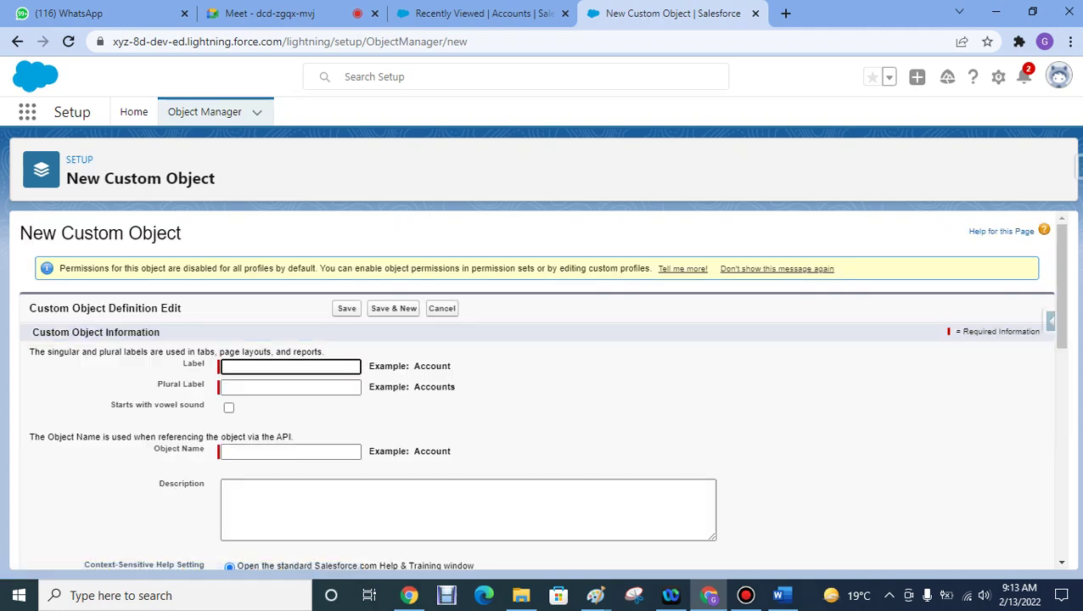
key(alt+Tab)
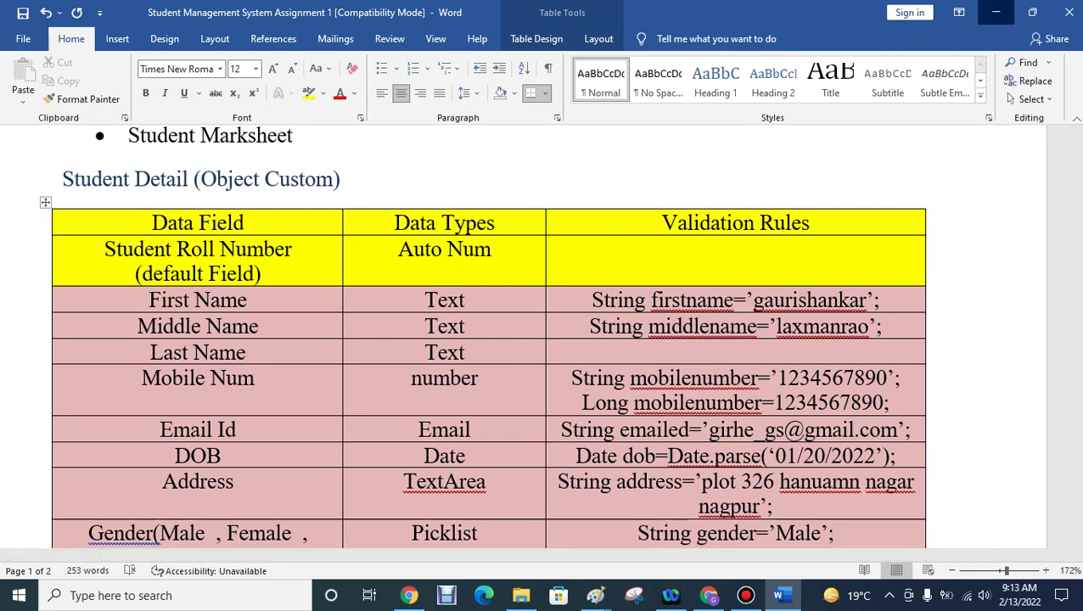
- Enter 'Student Detail' as the custom object's Label, fixing capitalisation and the trailing s
click(996, 12)
key(Down)
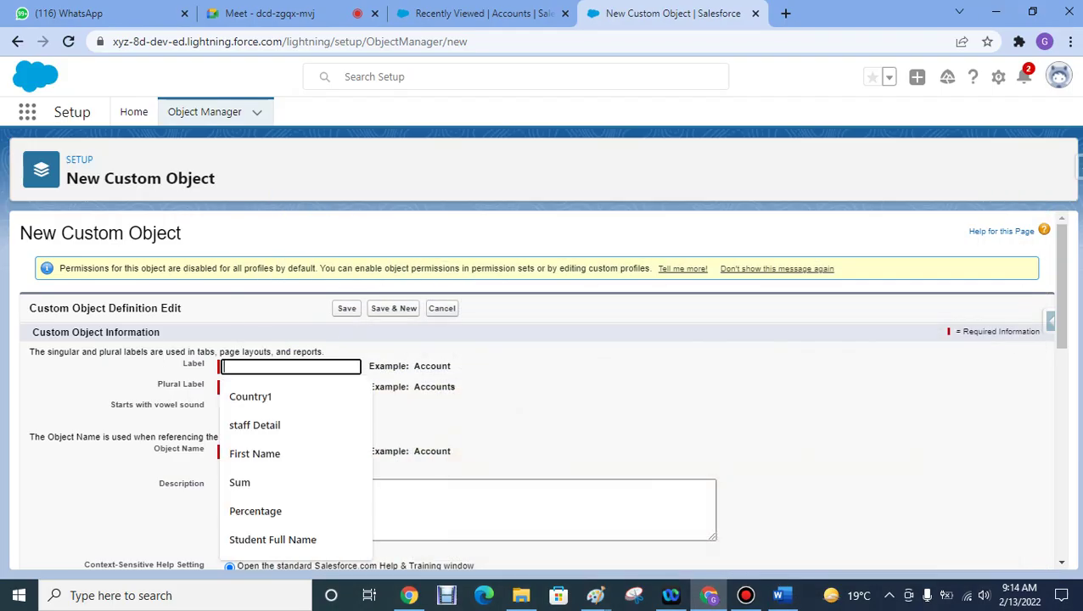
text(student)
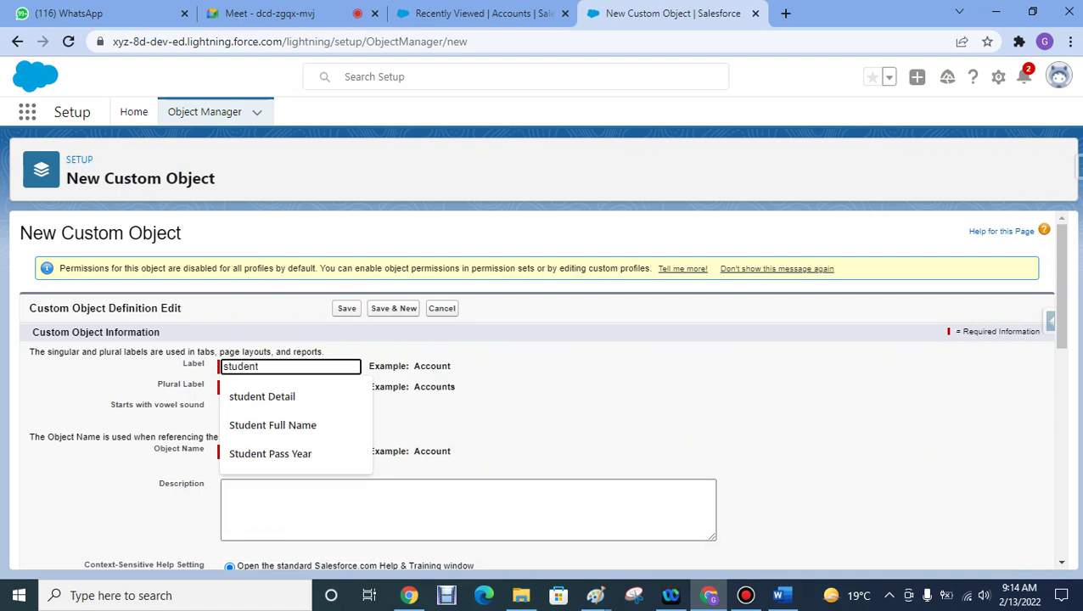
key(Home)
key(shift+Right)
text(Student Details)
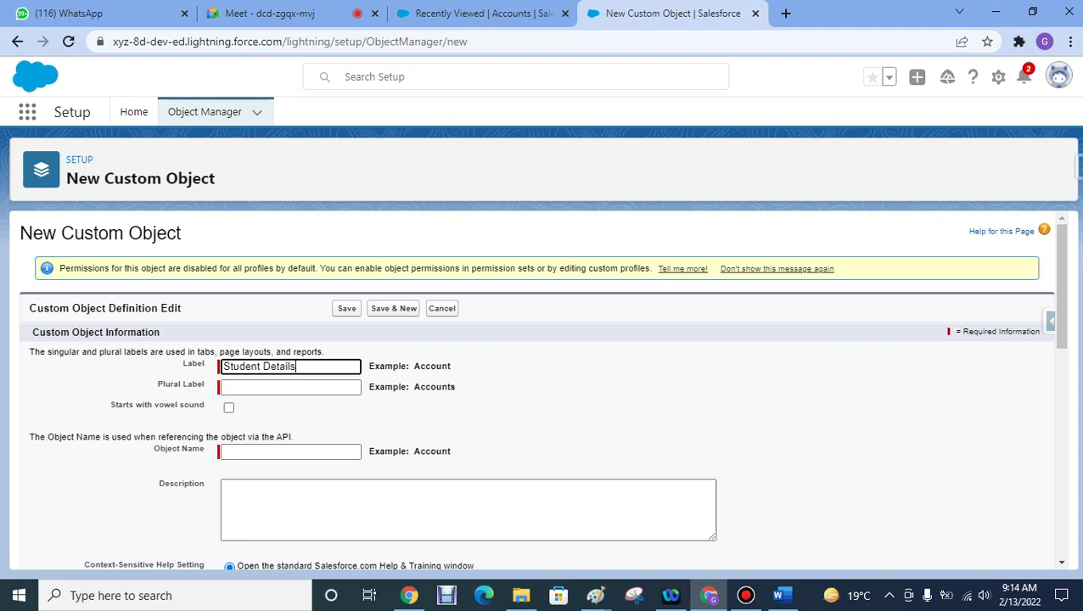
key(BackSpace)
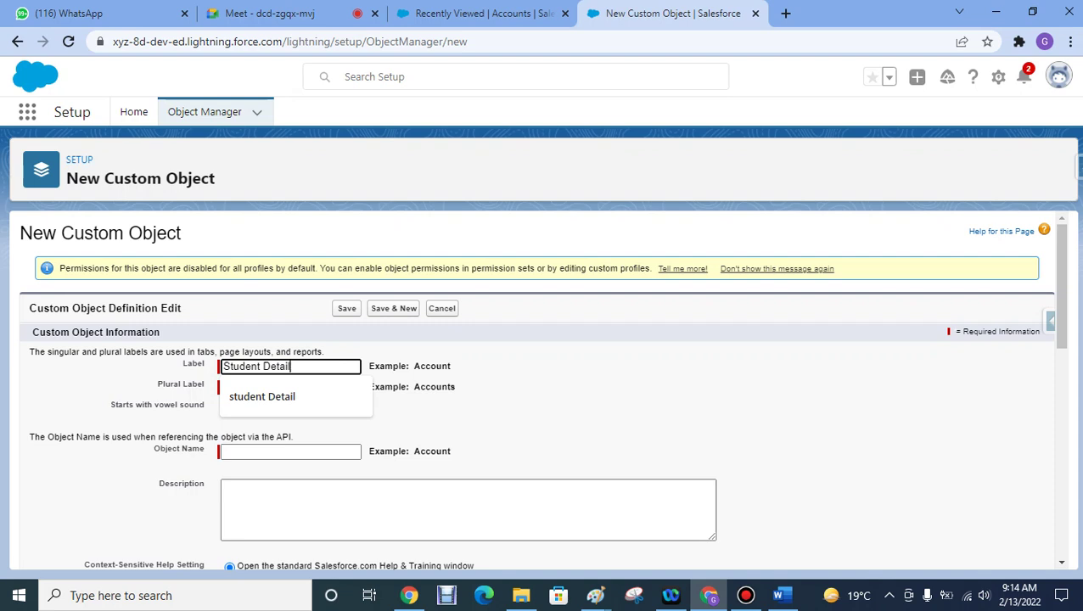
key(Tab)
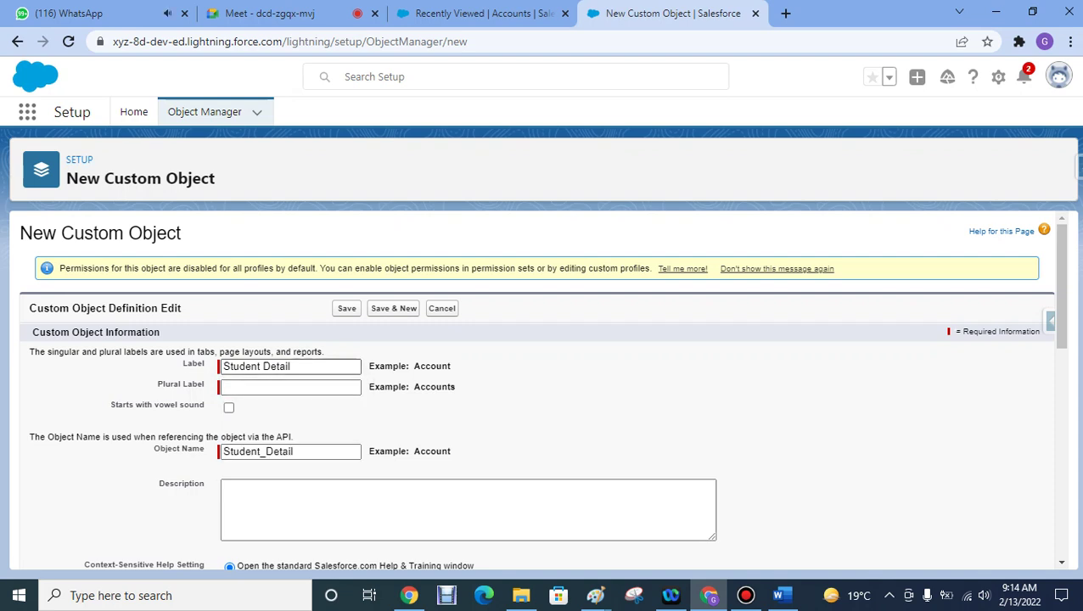
- Fix the misspelled label, clear Object Name, and retype 'Student Detail' so Object Name auto-fills 'Student_Detail'
drag(290, 366, 275, 366)
key(BackSpace)
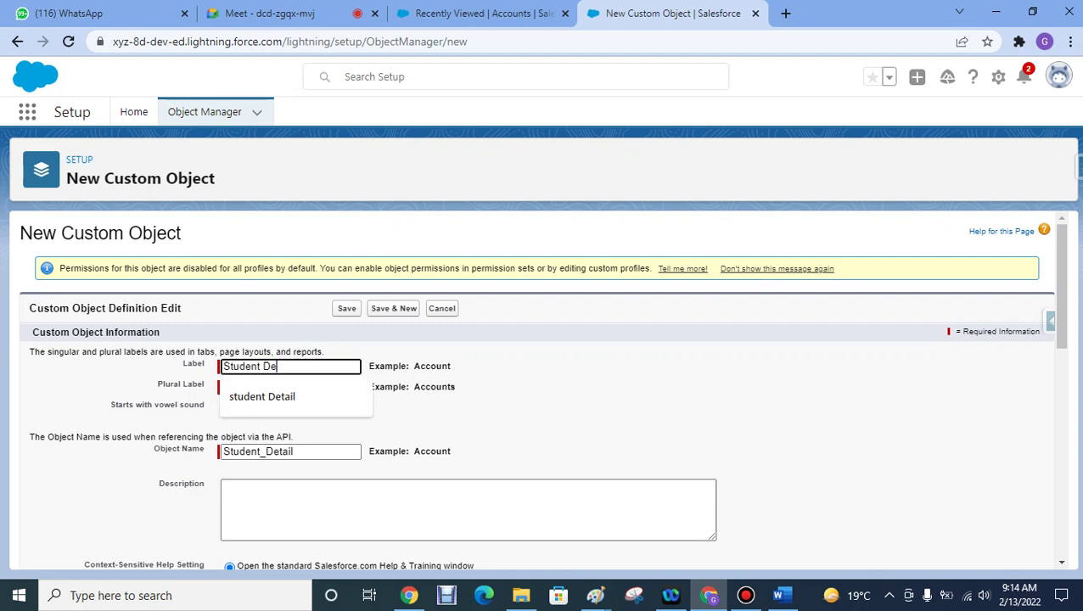
text(tatat)
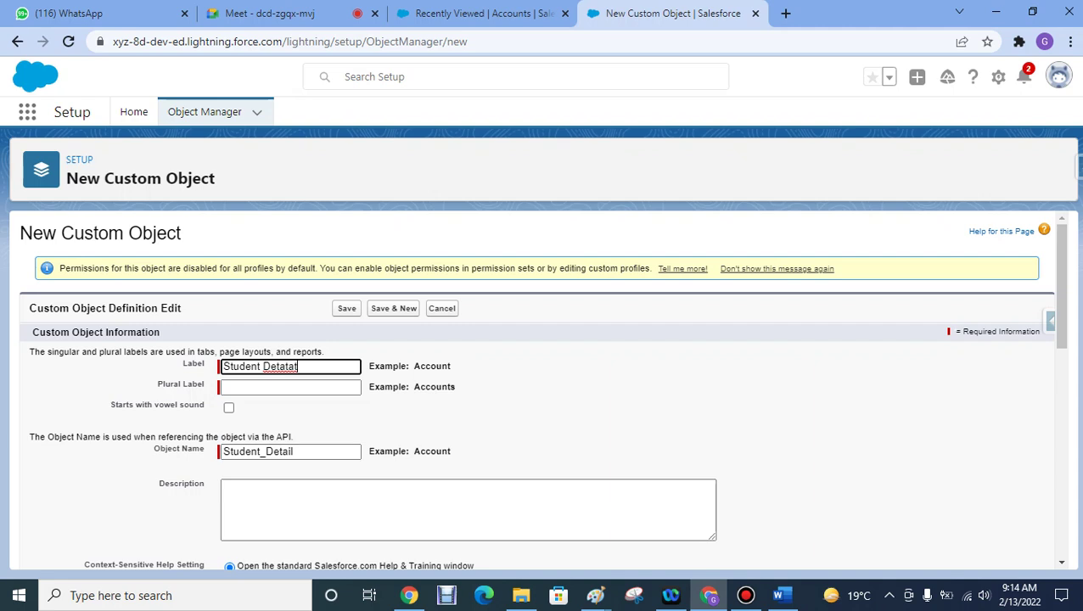
double_click(258, 452)
key(BackSpace)
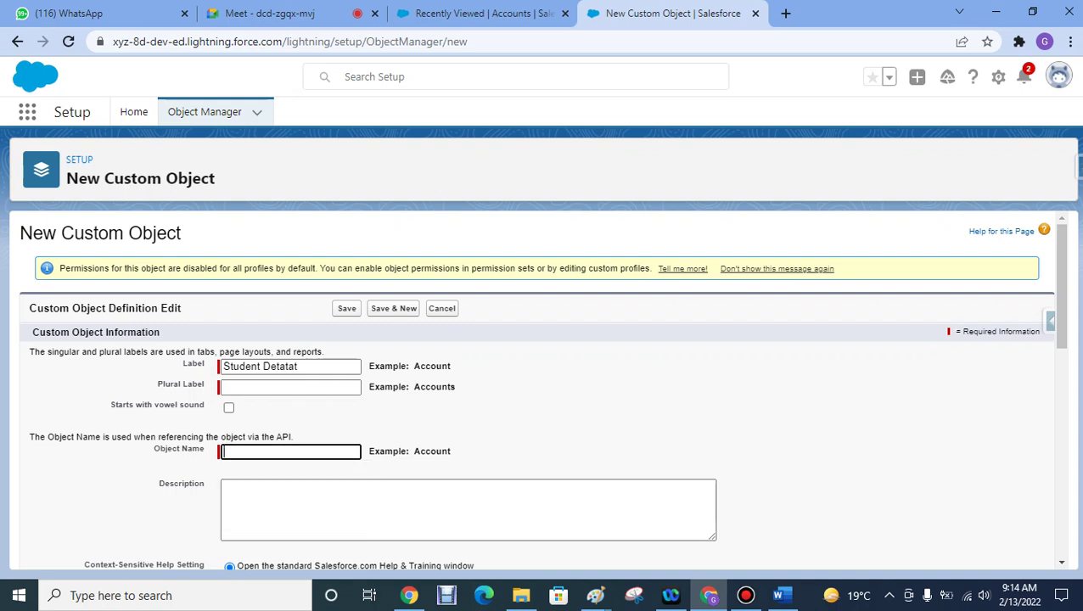
drag(299, 366, 222, 366)
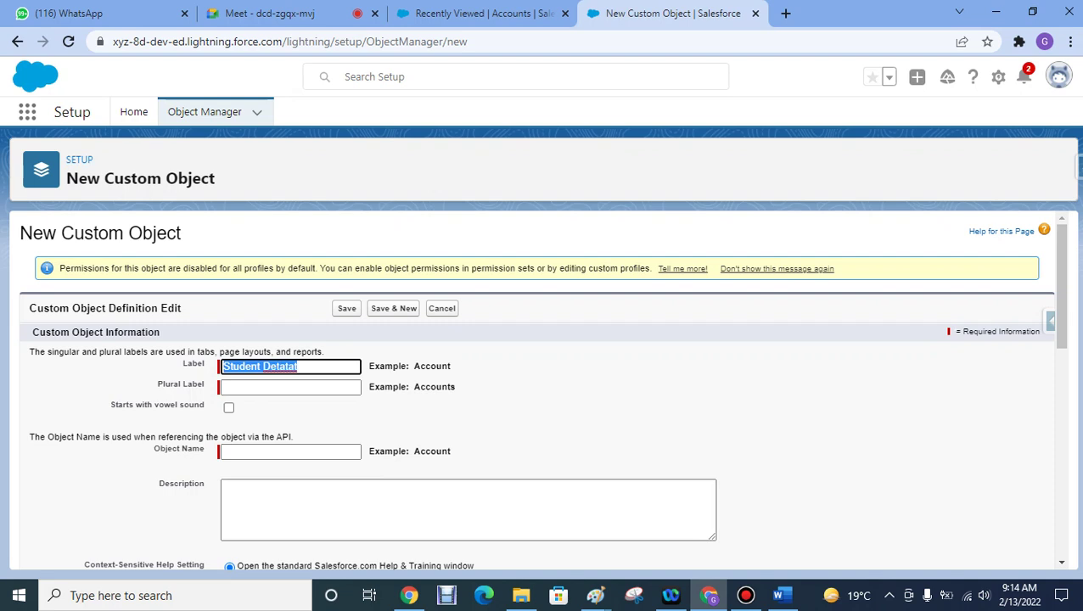
text(Student)
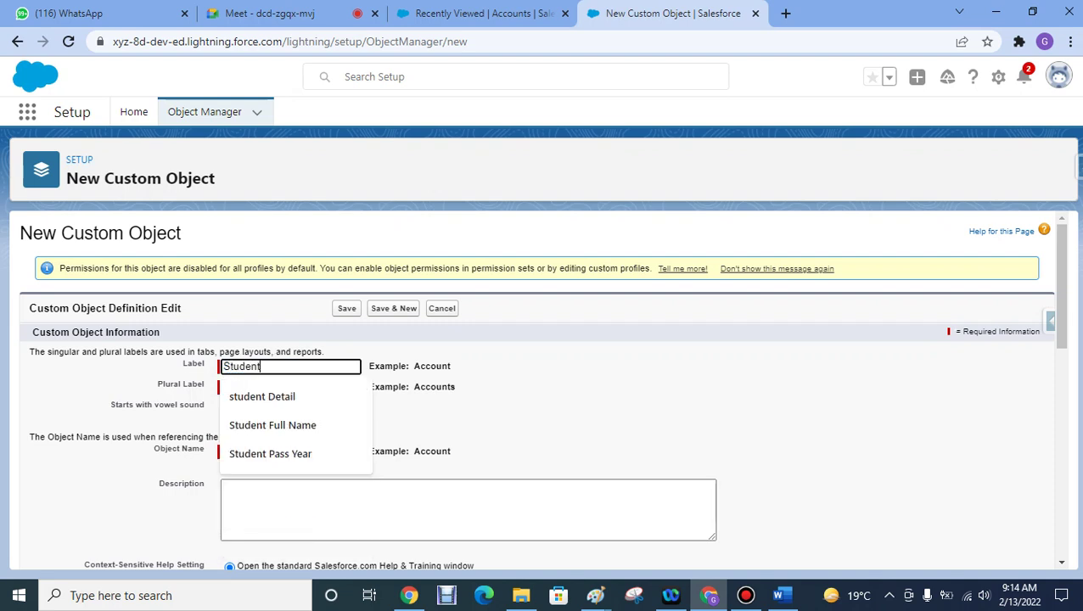
text( Detail)
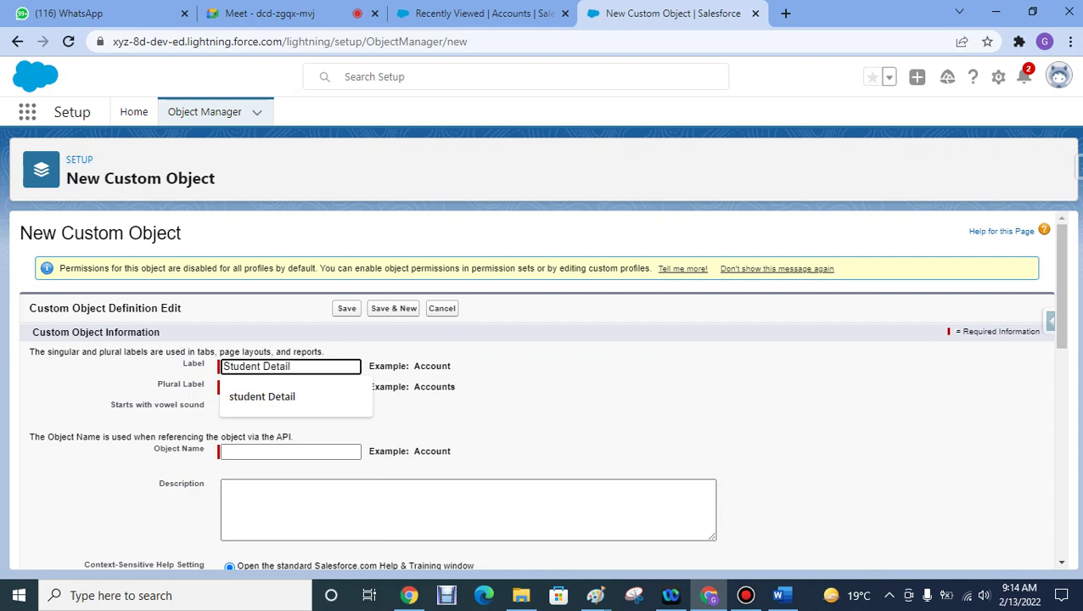
key(Tab)
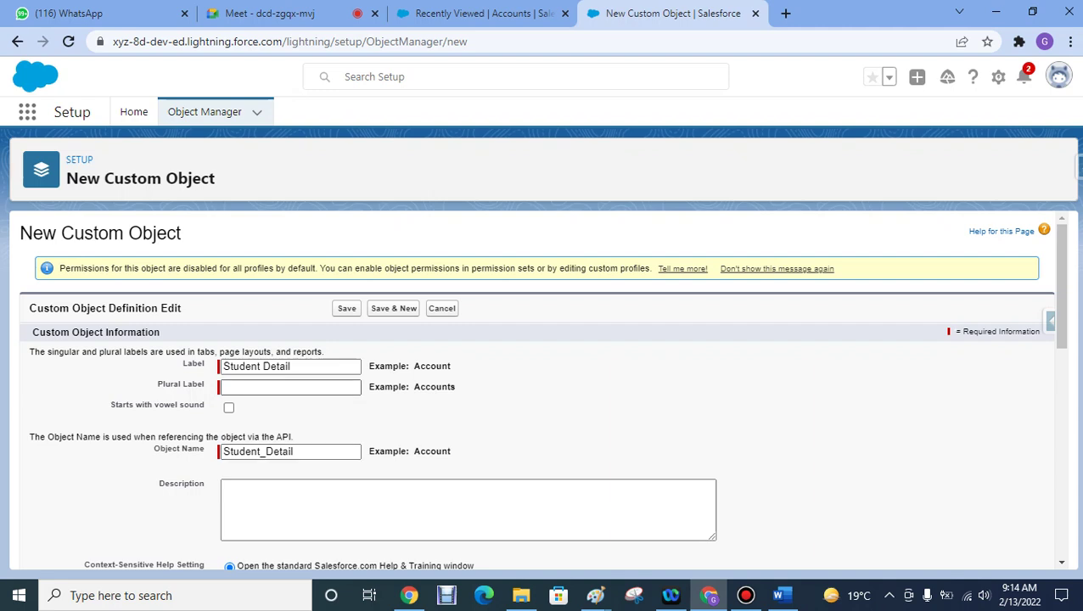
- Select part of the Object Name, then briefly view the Accounts tab and return to the form
click(289, 451)
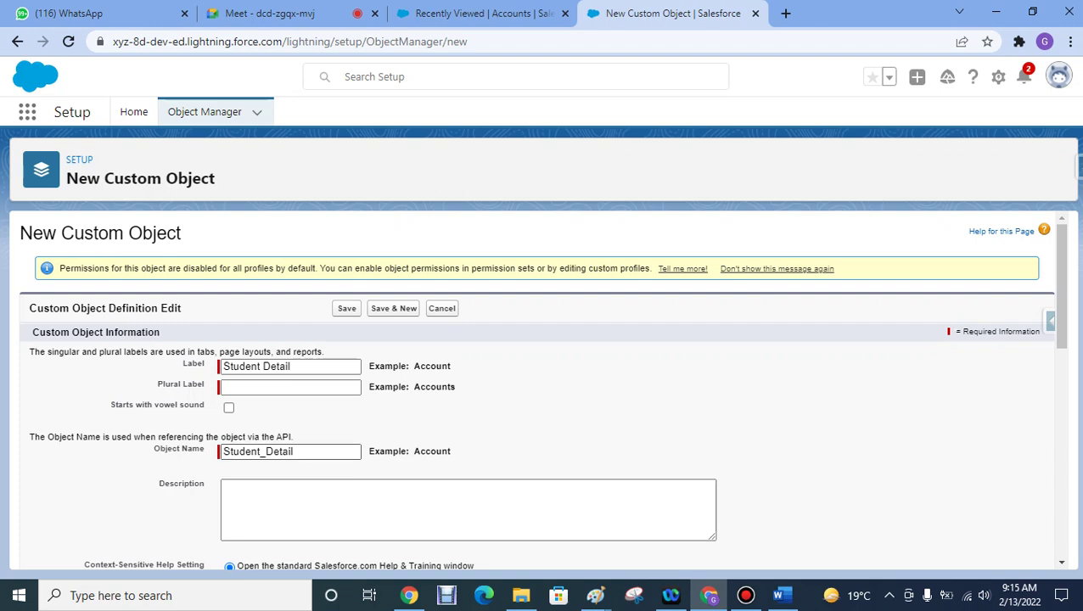
drag(294, 451, 251, 452)
key(super)
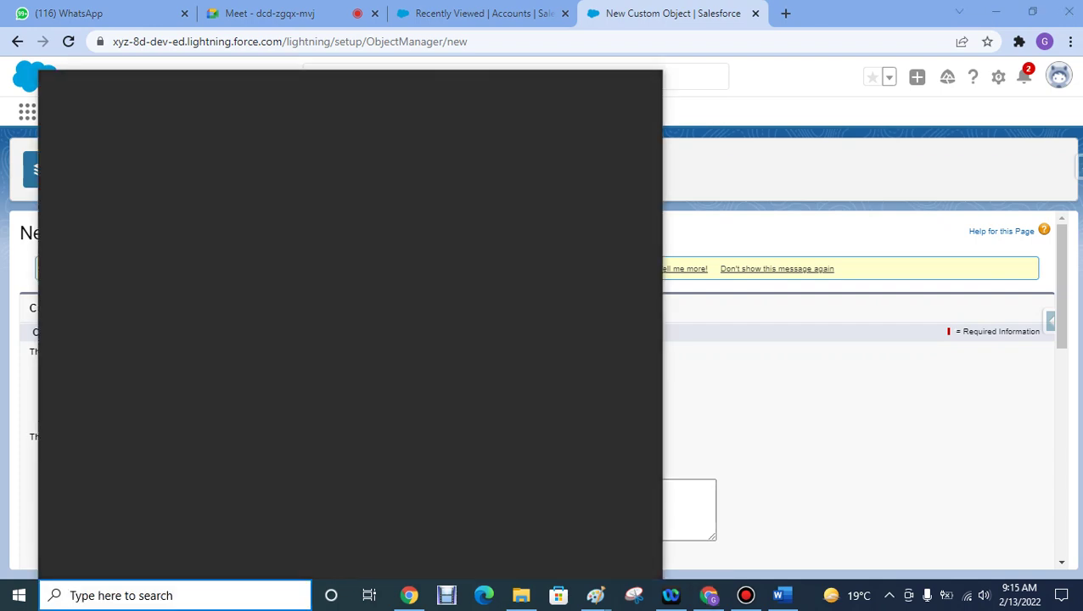
key(super)
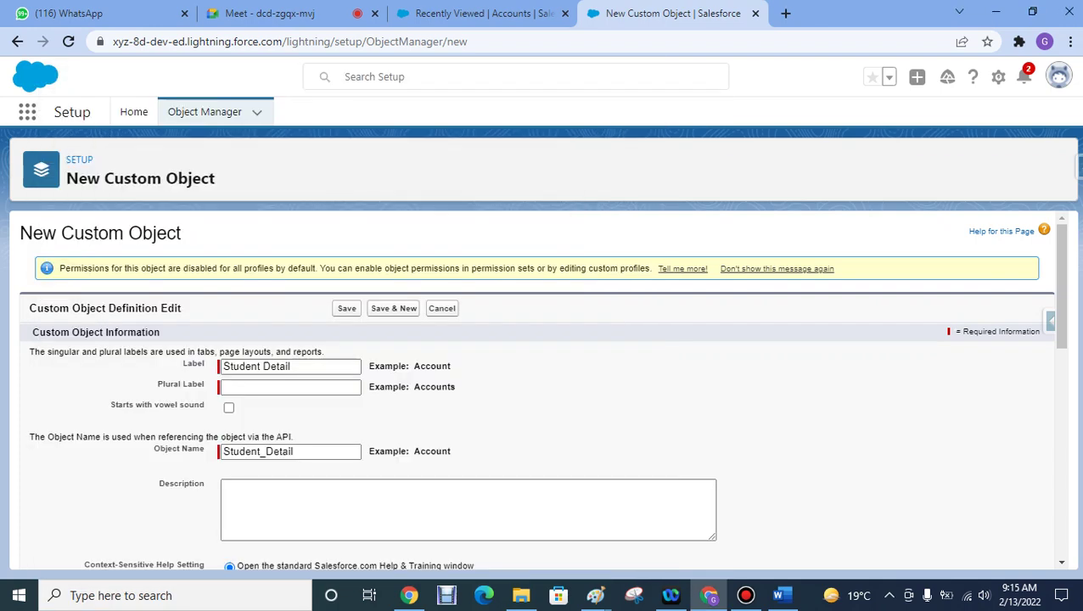
click(480, 12)
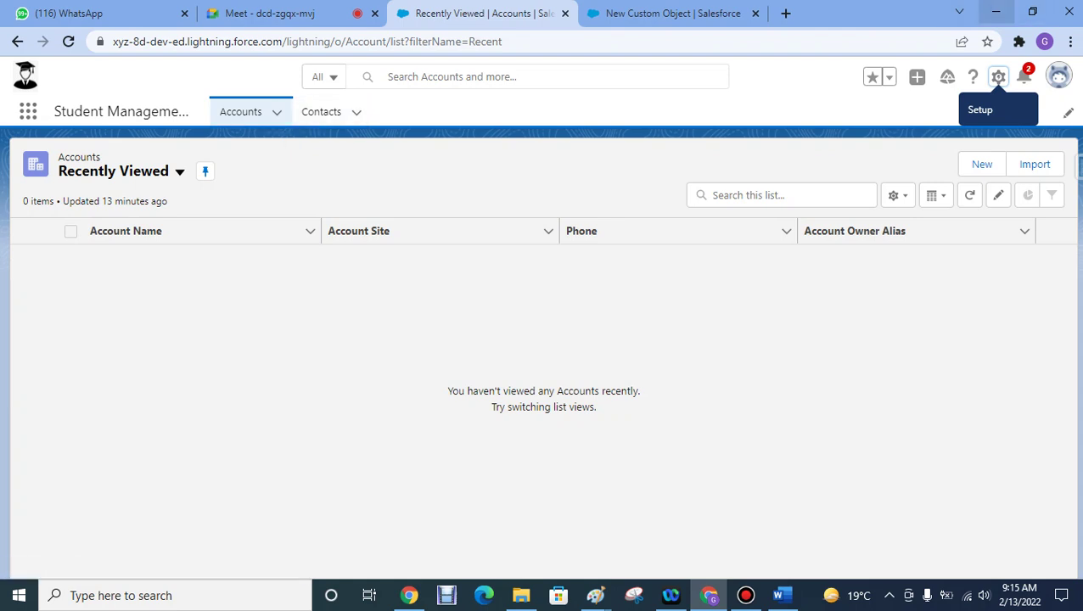
click(687, 12)
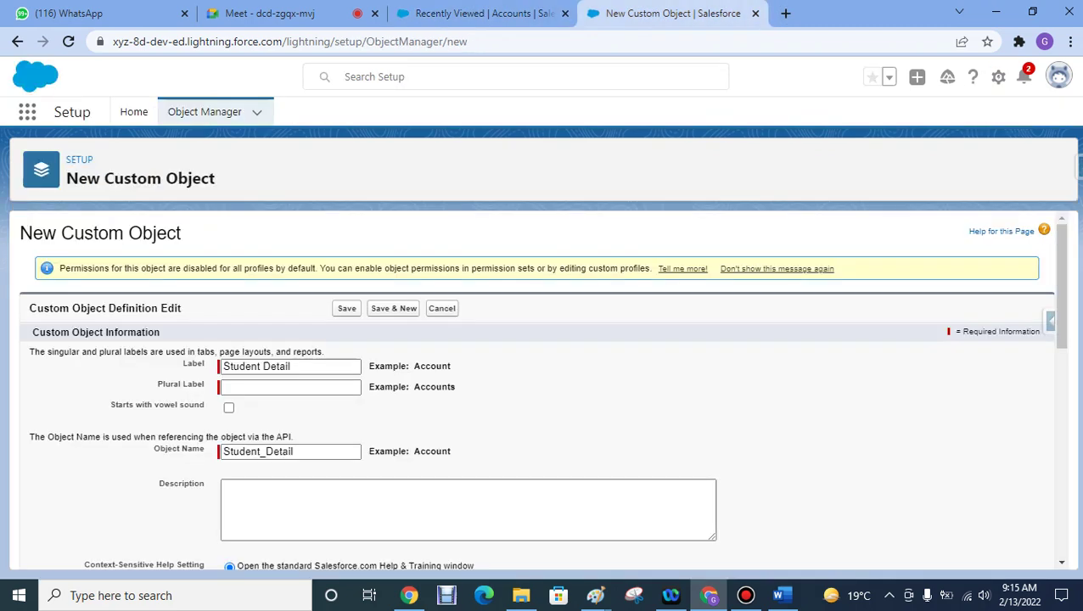
- Set the Plural Label to 'Student Details' by pasting the label and adding 's'
drag(290, 365, 222, 366)
key(ctrl+c)
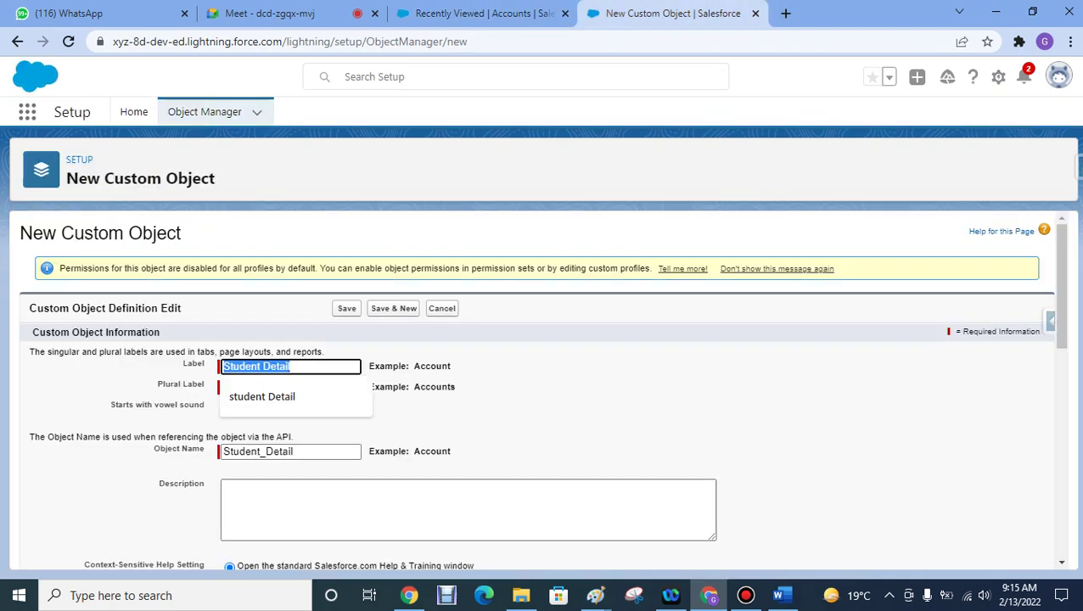
key(Tab)
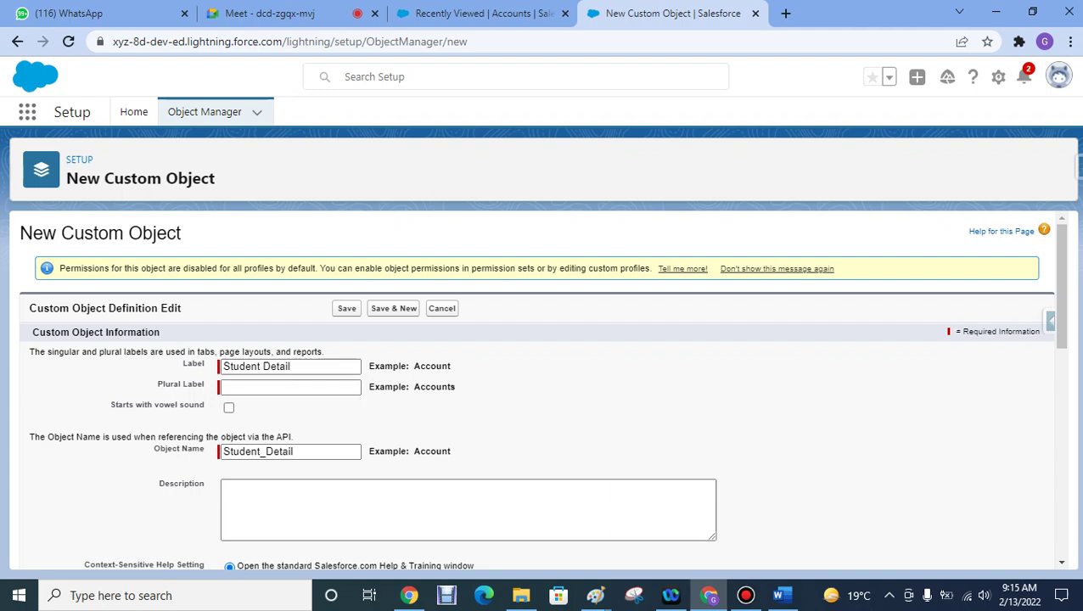
key(ctrl+v)
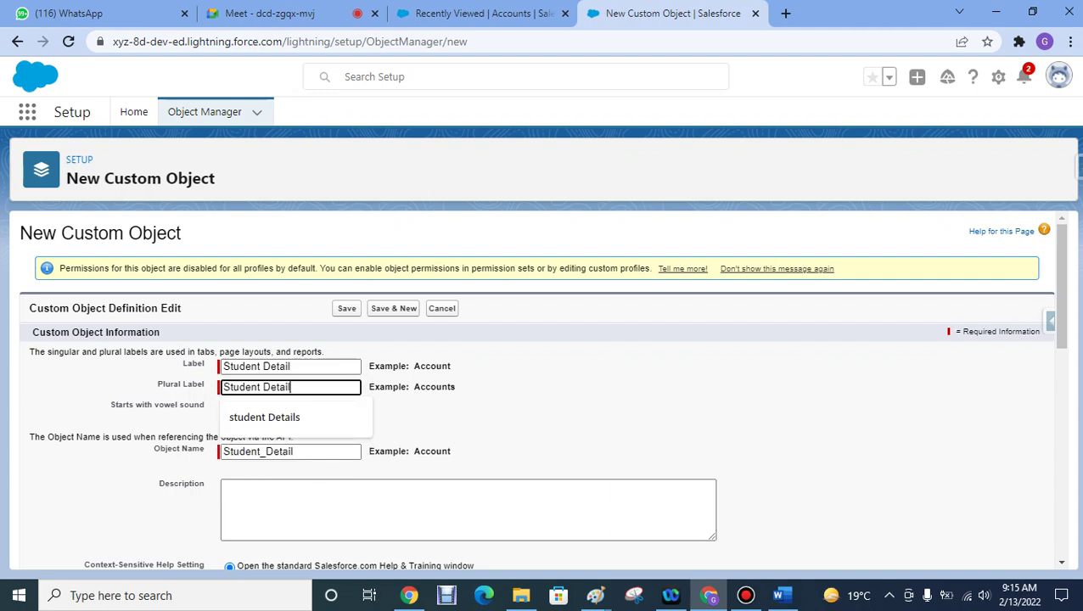
text(s)
key(Tab)
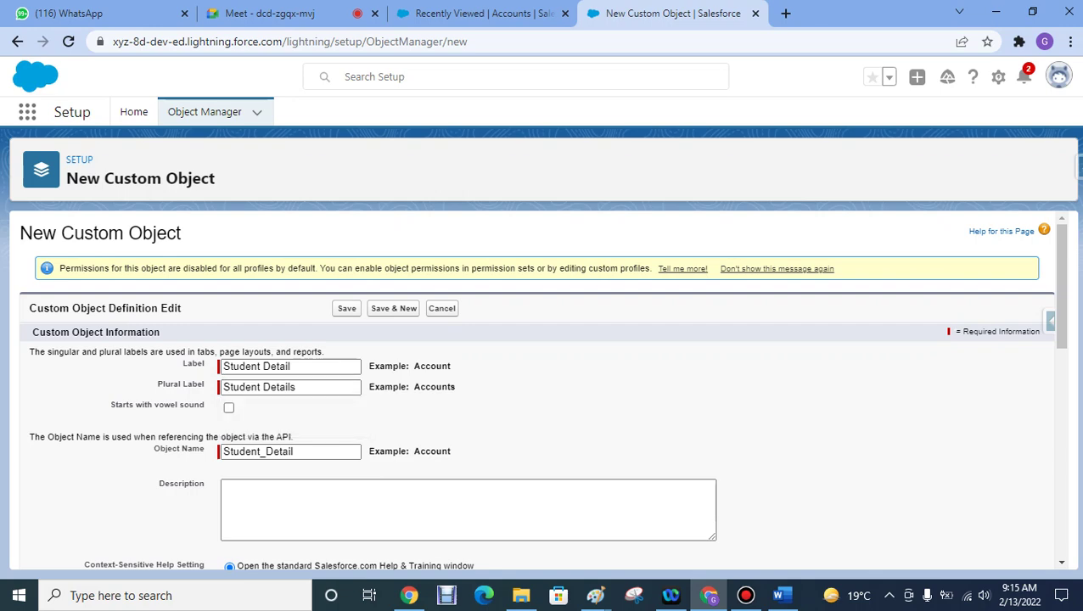
click(263, 13)
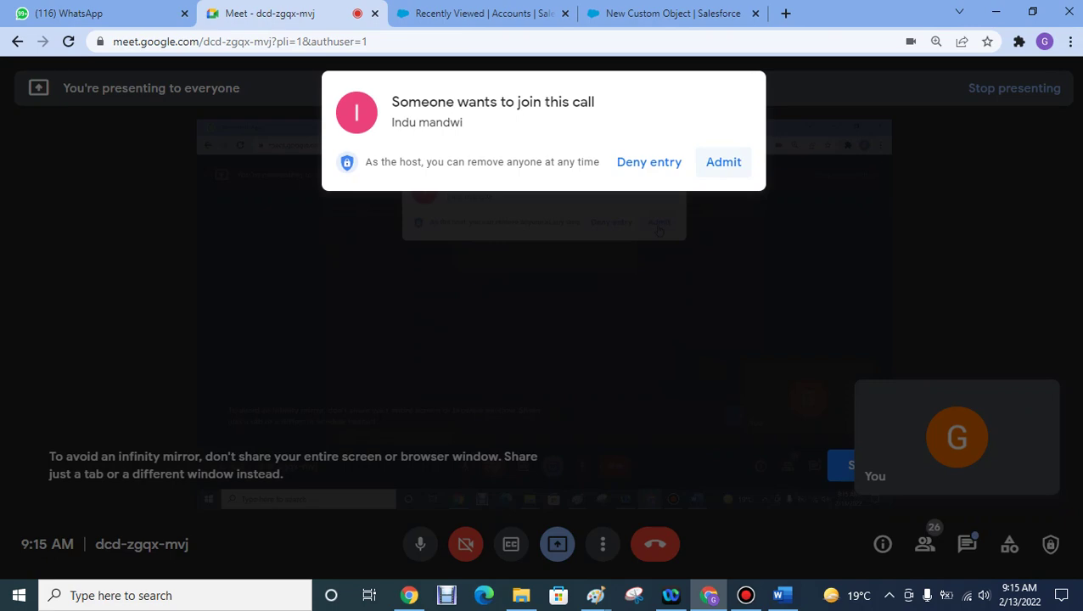
- Admit the waiting participant in Google Meet, then bring the form's Record Name section into view
click(723, 162)
click(666, 14)
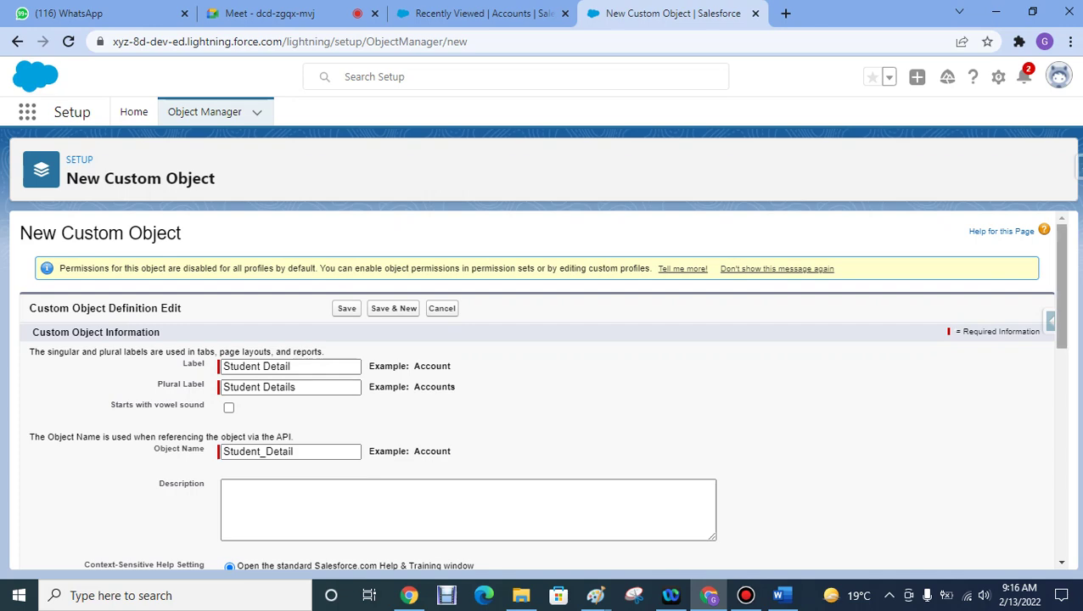
scroll(541, 389, down, 2)
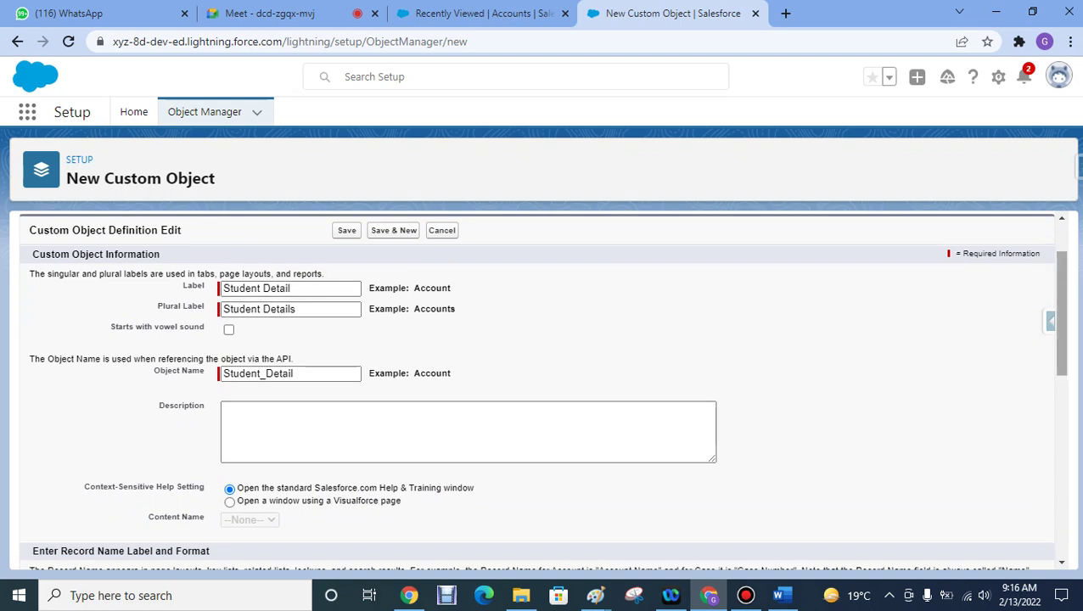
scroll(542, 389, down, 4)
scroll(542, 388, down, 1)
scroll(541, 389, up, 1)
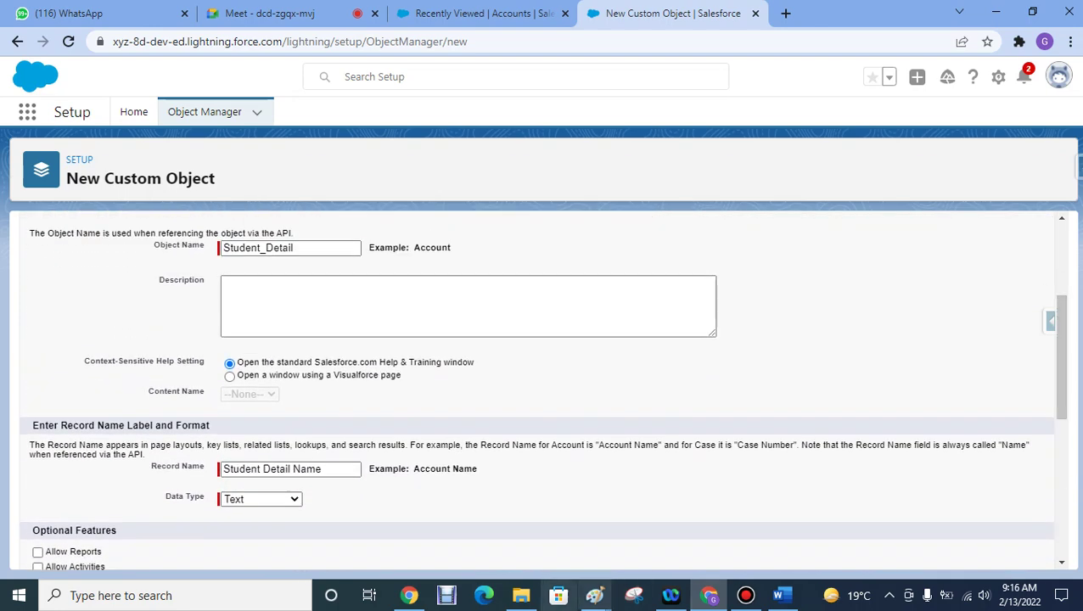
- In Paint, draw a large rectangle right of the form sketch with a field box inside, then minimise
mouse_move(595, 596)
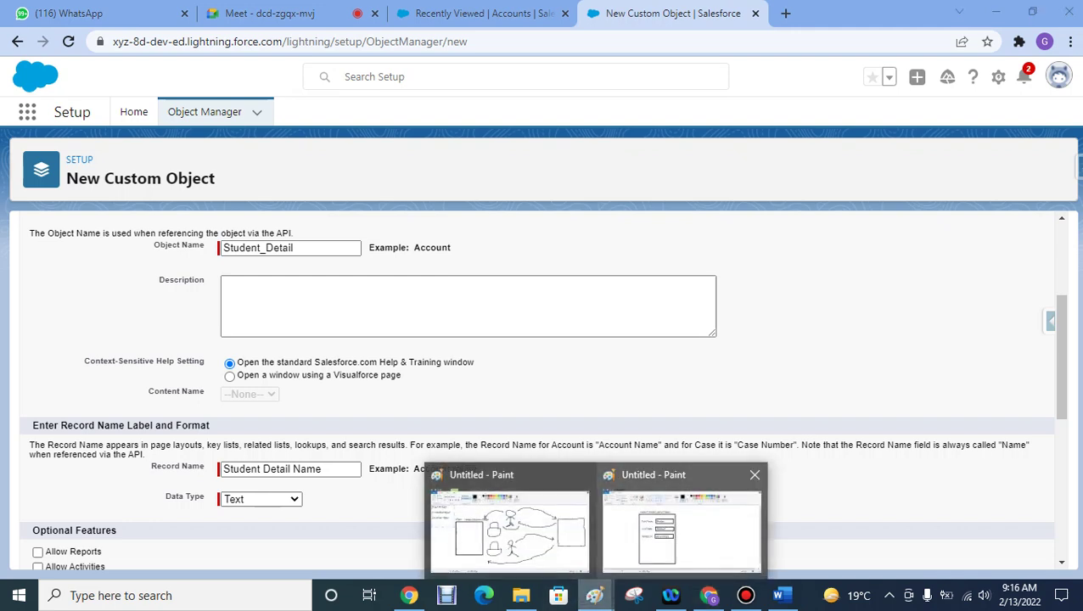
click(681, 531)
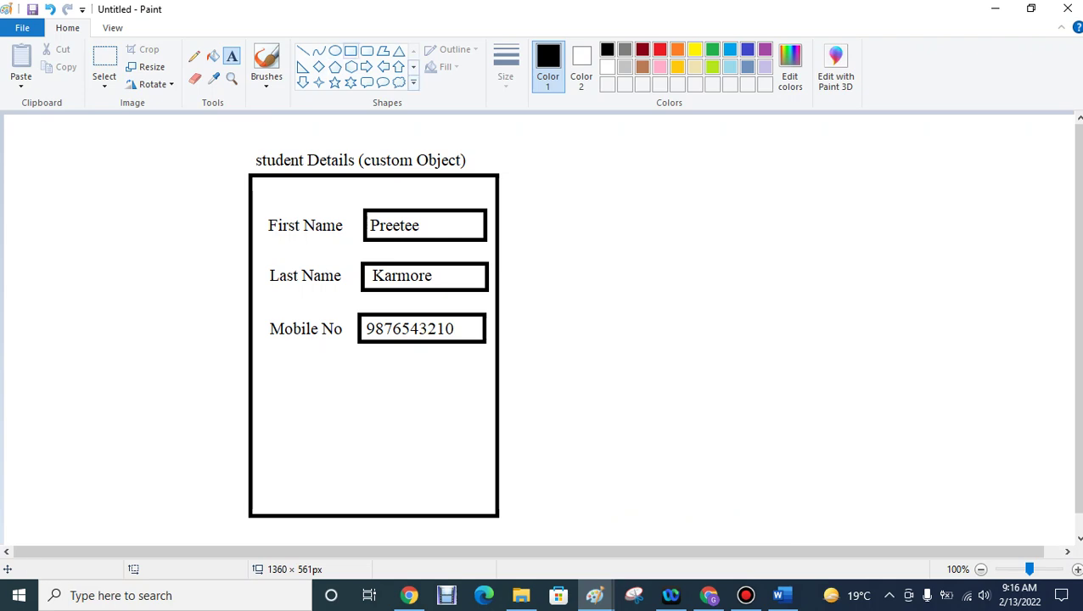
click(351, 51)
drag(716, 173, 985, 512)
click(594, 241)
drag(459, 121, 511, 139)
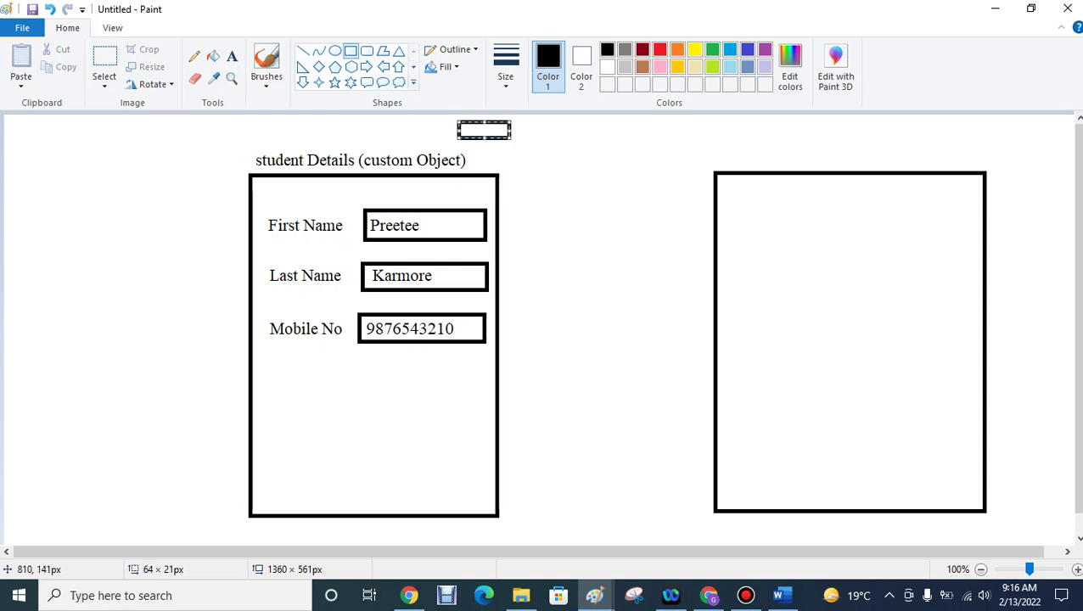
key(ctrl+z)
drag(785, 225, 961, 254)
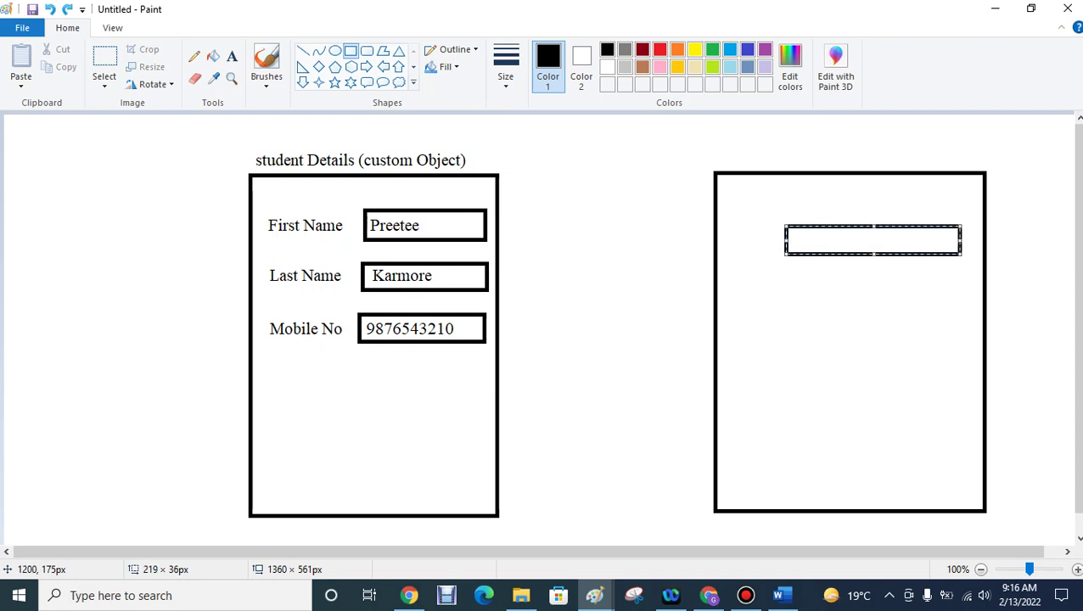
click(692, 229)
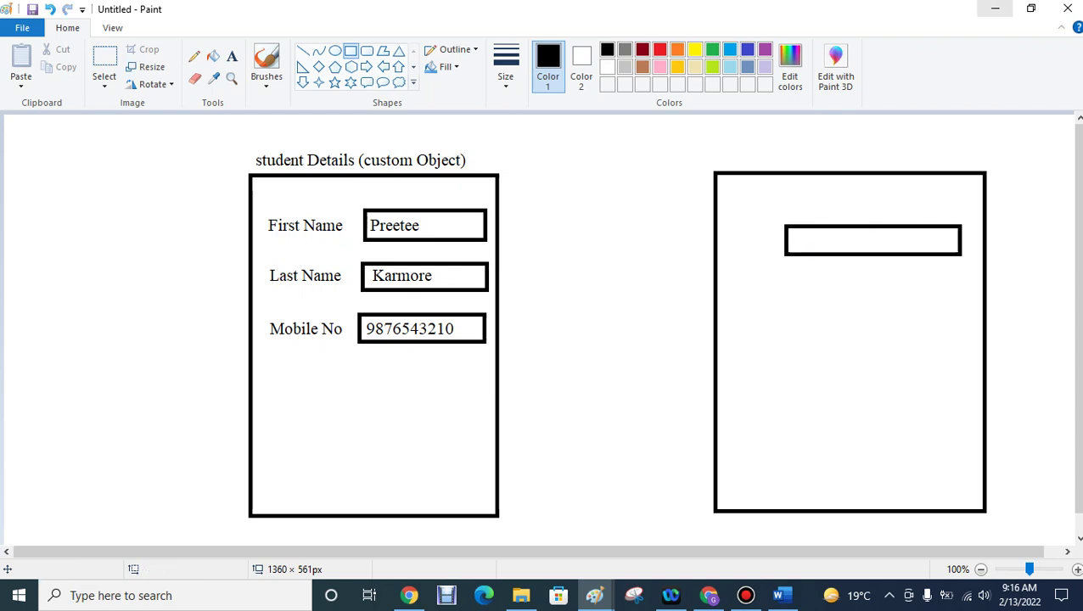
click(995, 9)
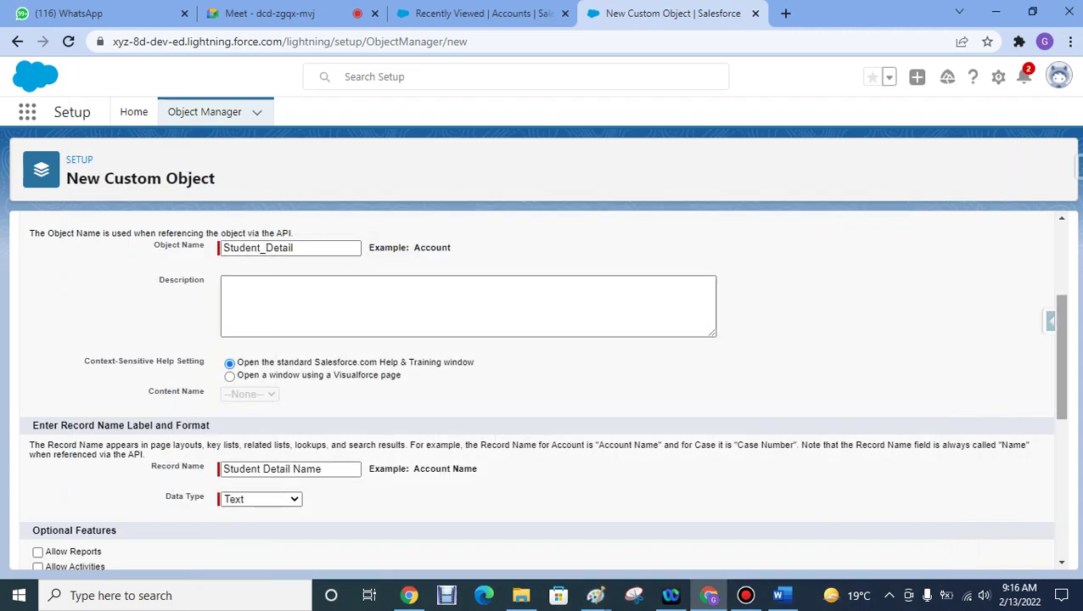
- Bring up the Student Management System Assignment 1 document, then minimise Word to show the Salesforce form
scroll(543, 388, up, 1)
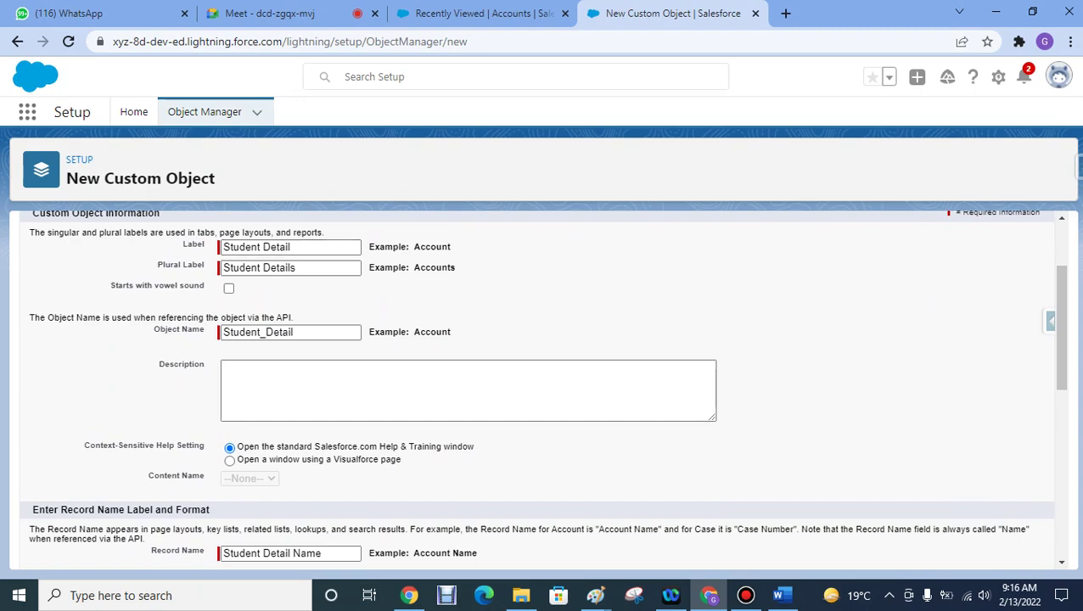
click(781, 595)
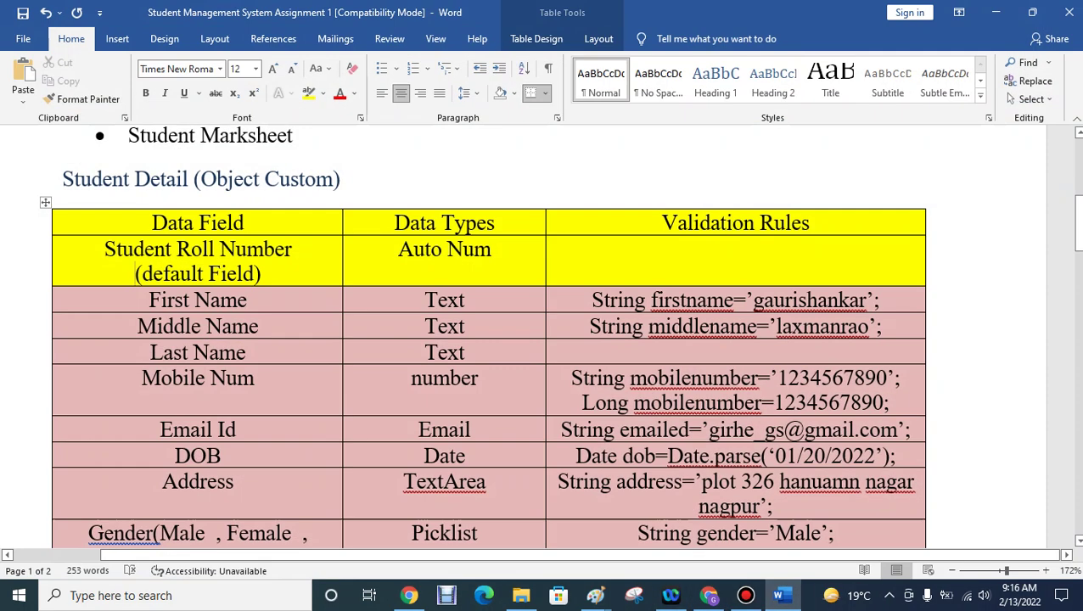
click(995, 12)
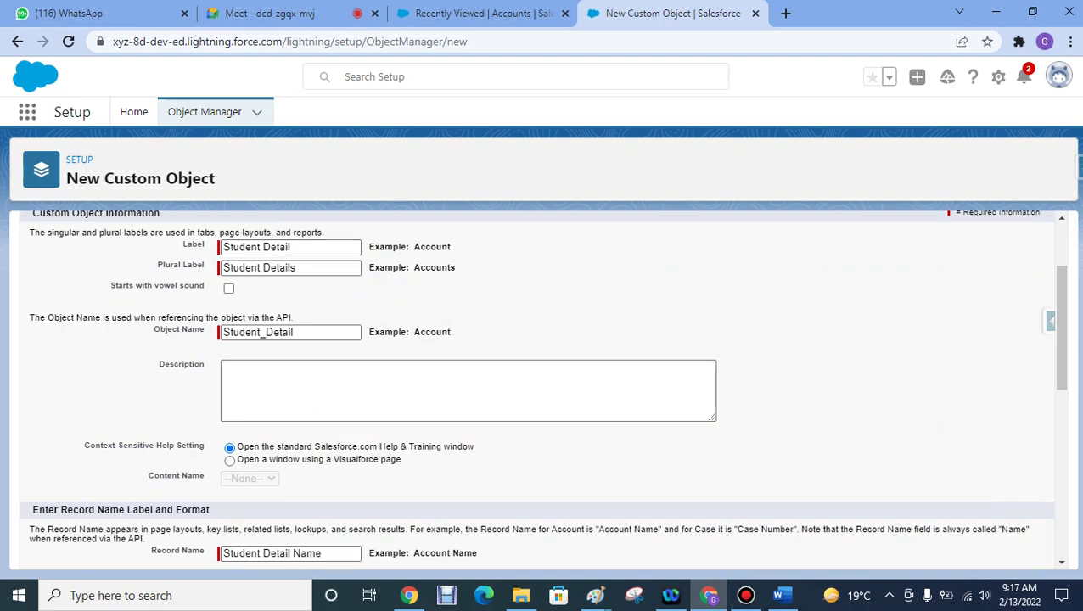
- Set Chrome zoom to 90%, check the Word spec table, and return to the Salesforce form
click(1069, 41)
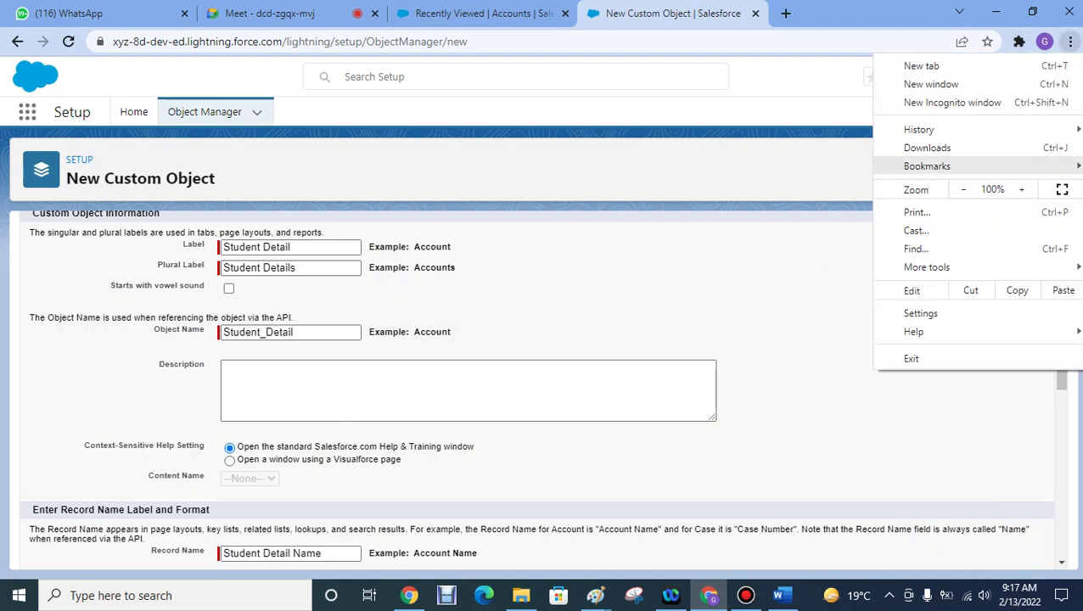
click(963, 189)
key(Escape)
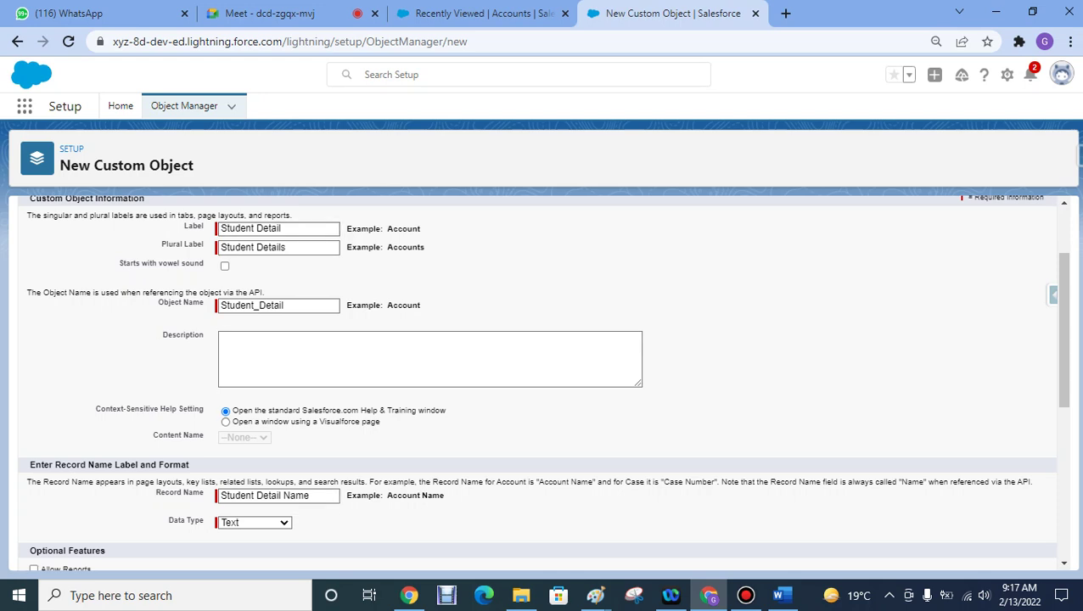
click(780, 595)
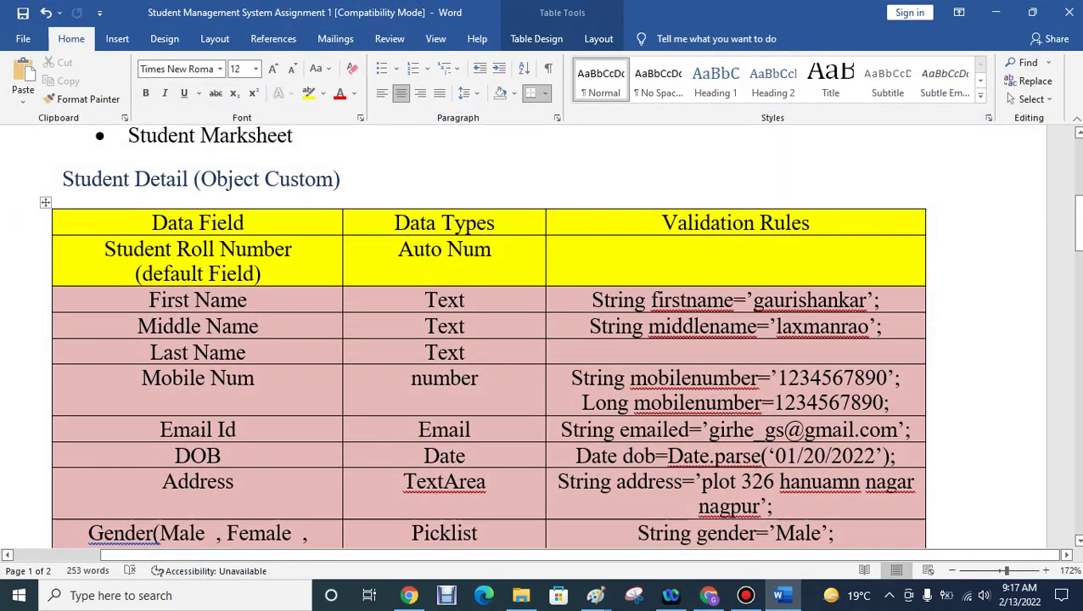
key(alt+Tab)
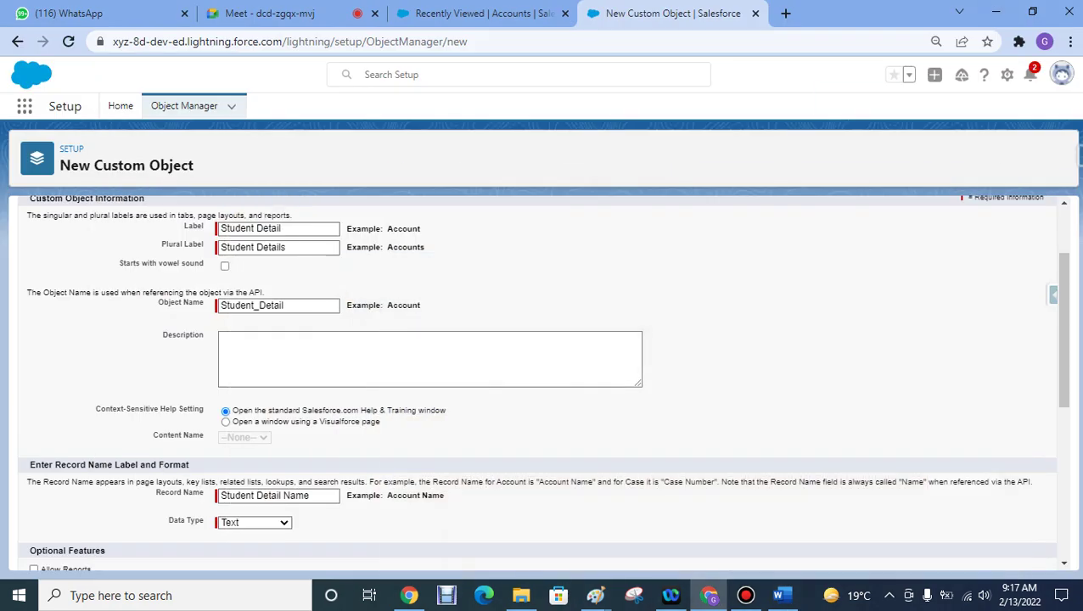
- Change the Record Name from 'Student Detail Name' to 'Student Roll Number'
key(shift+Left)
key(shift+Left)
key(shift+Left)
key(shift+Left)
key(shift+Left)
key(shift+Left)
key(shift+Left)
key(shift+Left)
key(shift+Left)
key(shift+Left)
key(shift+Left)
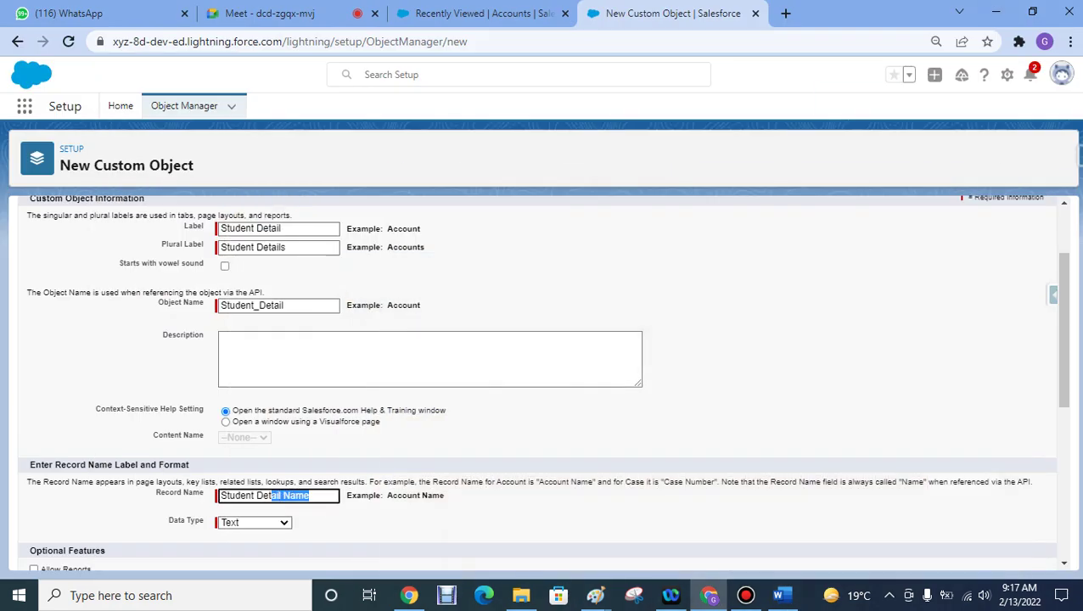
text(R)
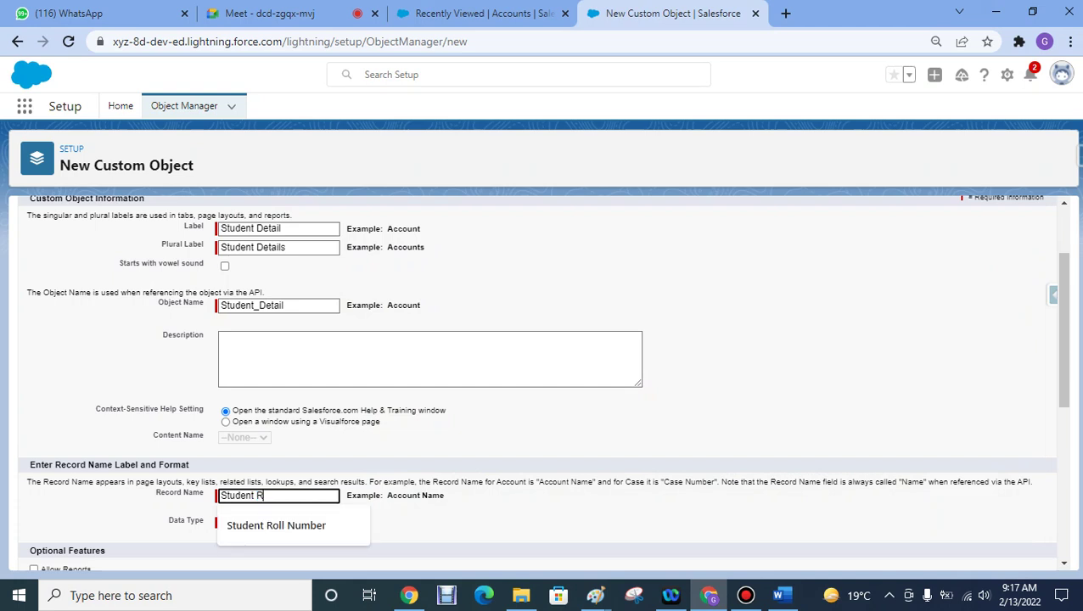
text(oll Number)
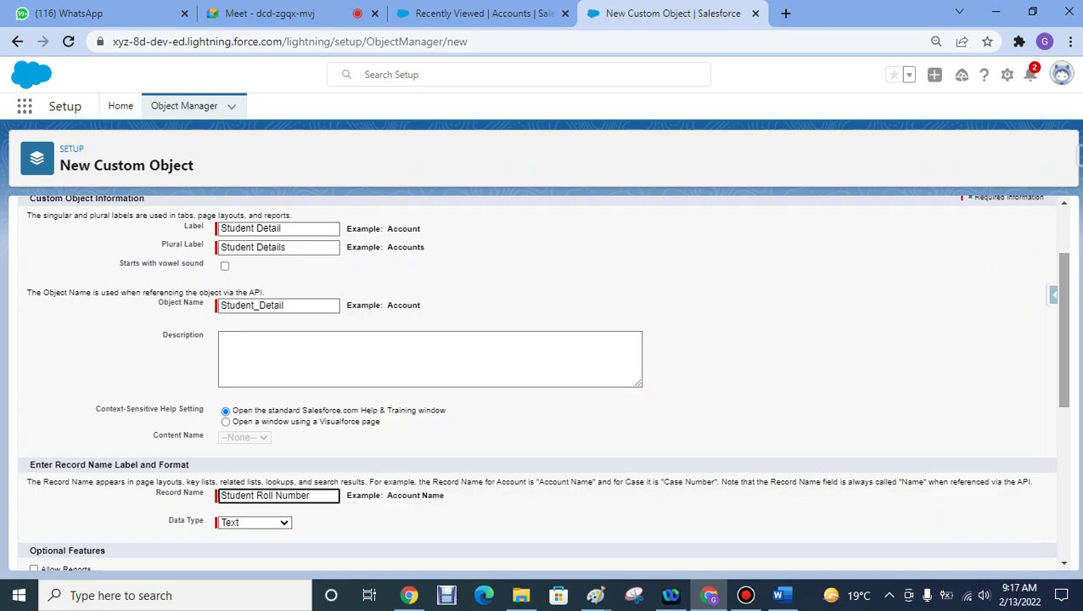
scroll(542, 381, down, 1)
scroll(543, 381, down, 2)
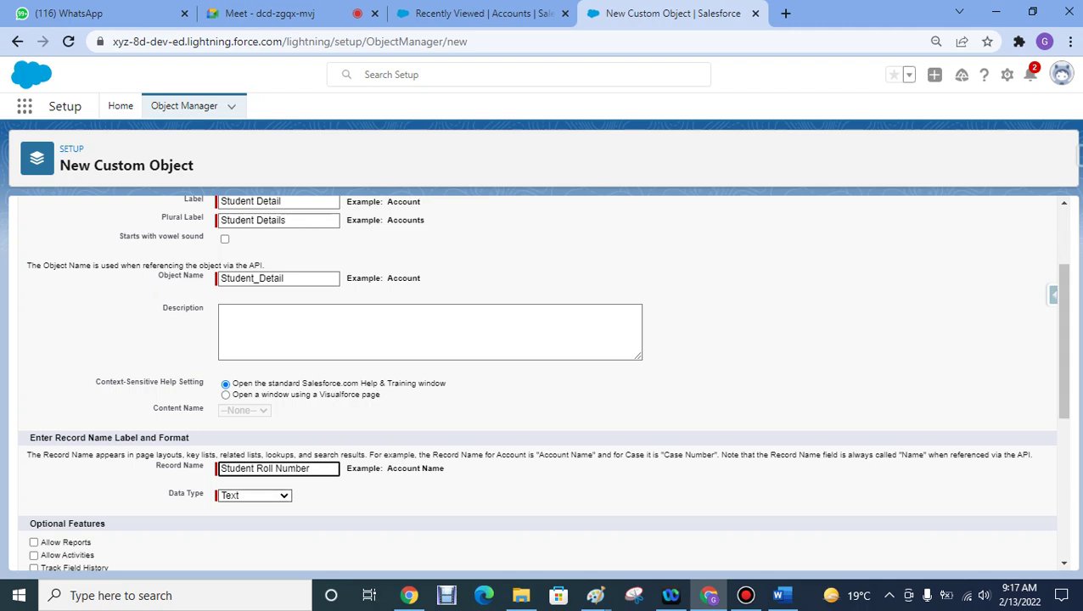
- Make the record name an Auto Number with display format SRN-{0000}
click(253, 495)
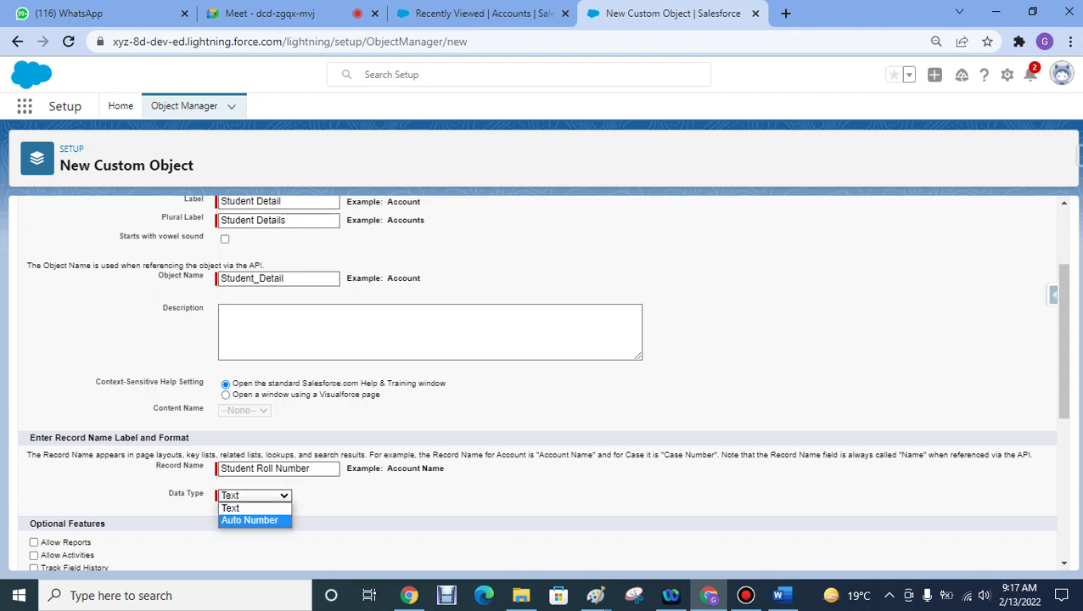
click(249, 521)
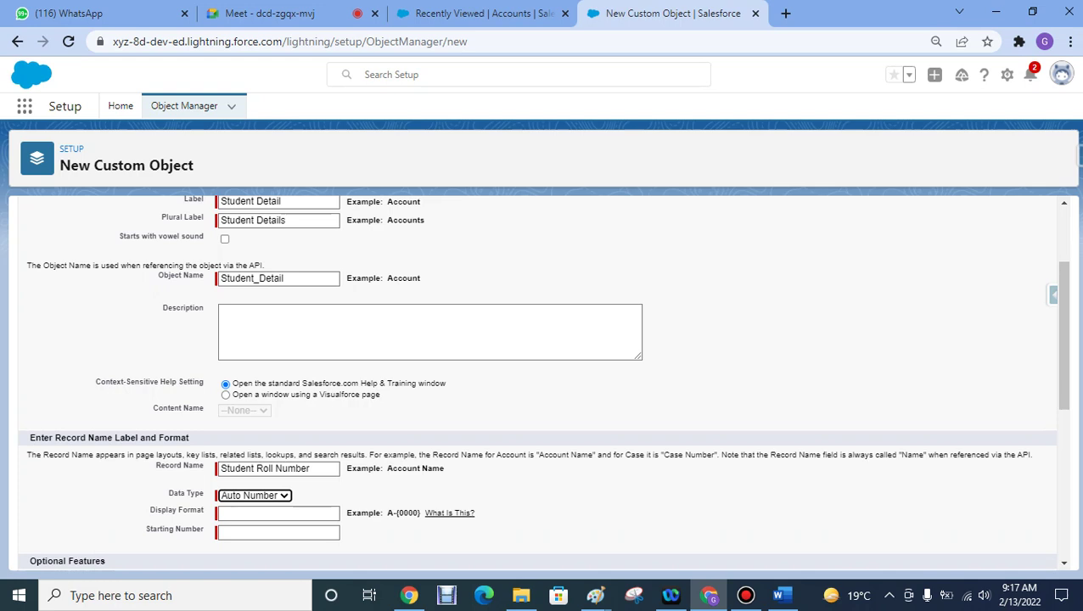
drag(420, 512, 388, 512)
key(ctrl+c)
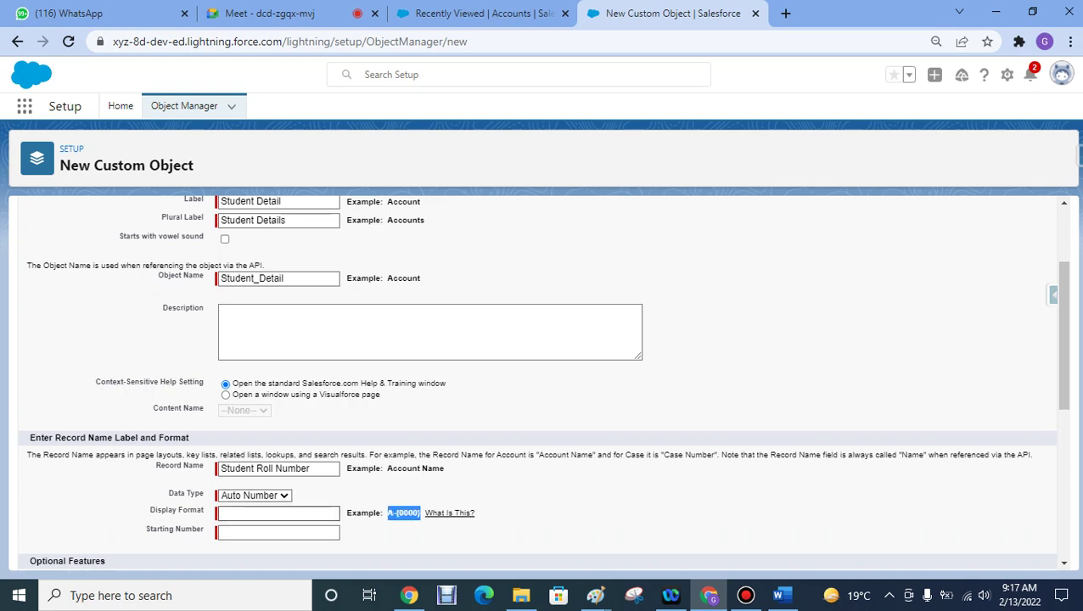
click(279, 512)
key(ctrl+v)
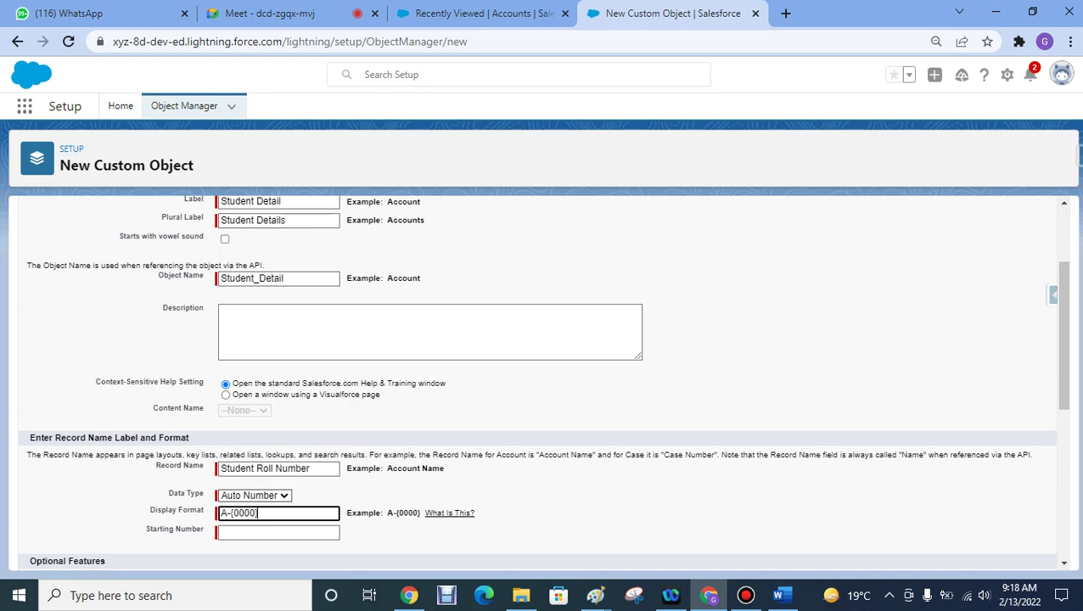
double_click(223, 512)
text(SRN)
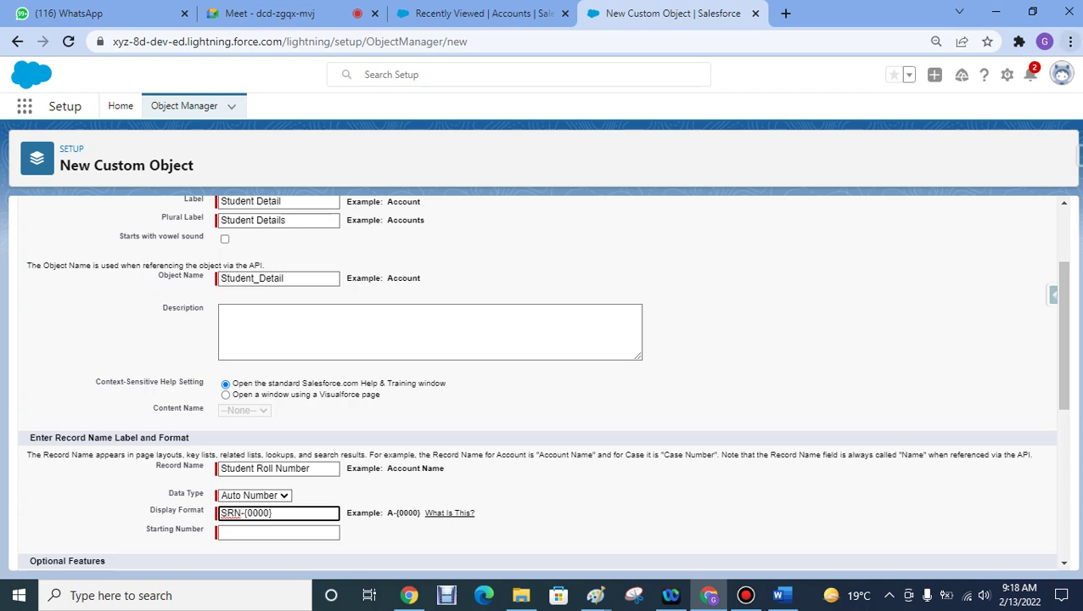
- Zoom the browser page to 110% and scroll to the Record Name settings
click(1070, 41)
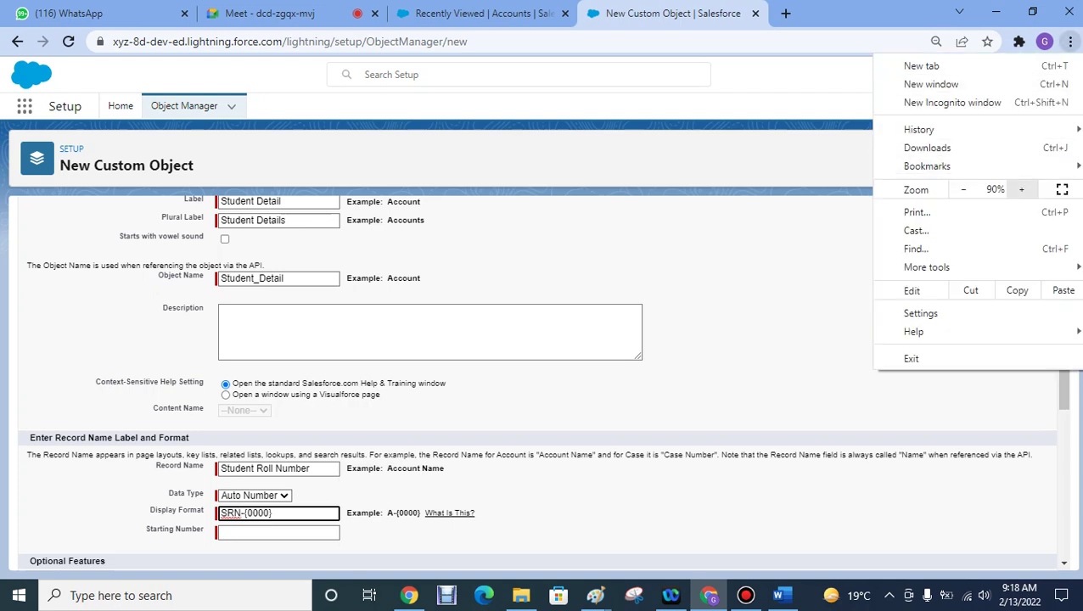
click(1021, 189)
click(1021, 189)
key(Escape)
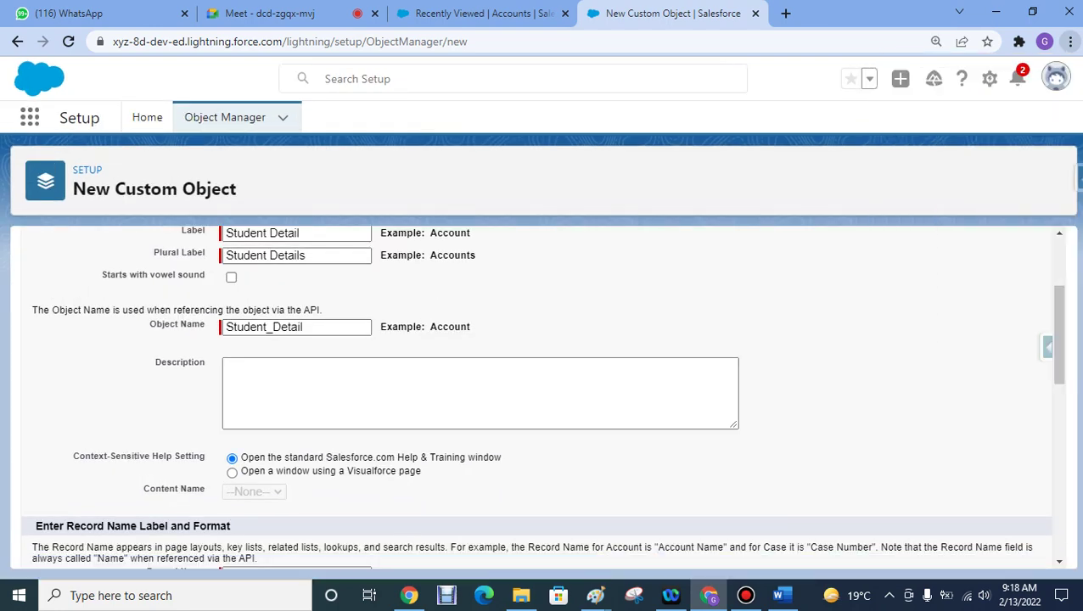
scroll(543, 395, down, 3)
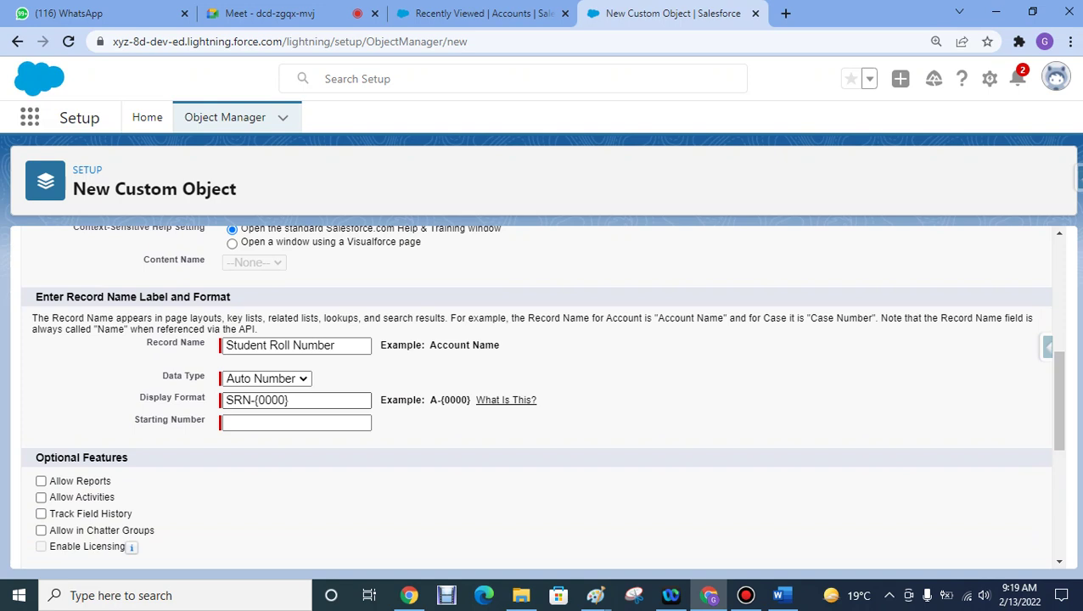
- Change the display format to SRN-{000000} and set the starting number to 0001
click(284, 400)
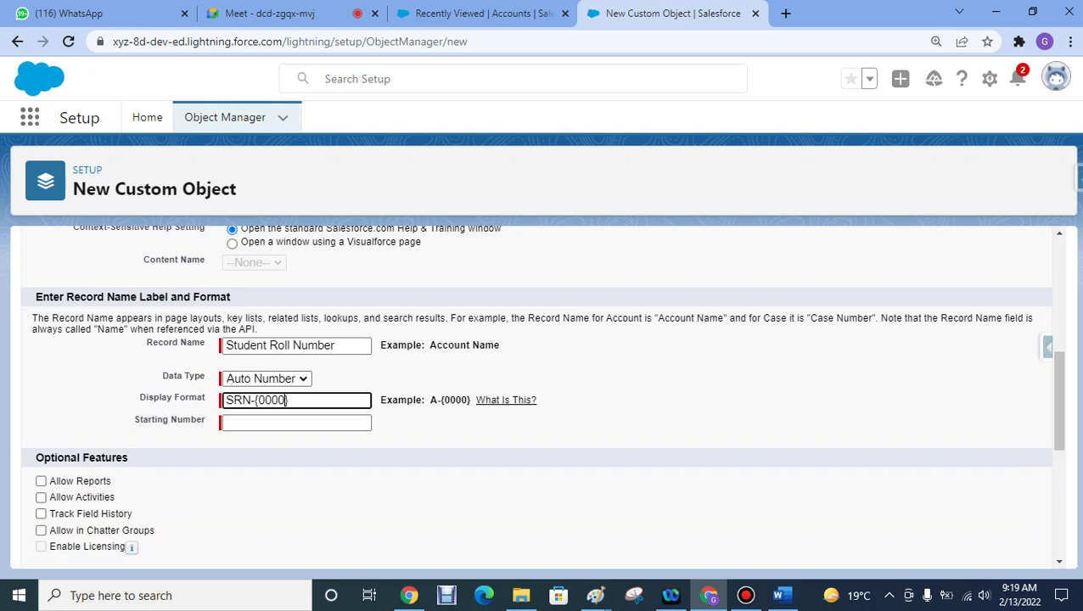
text(00)
click(296, 423)
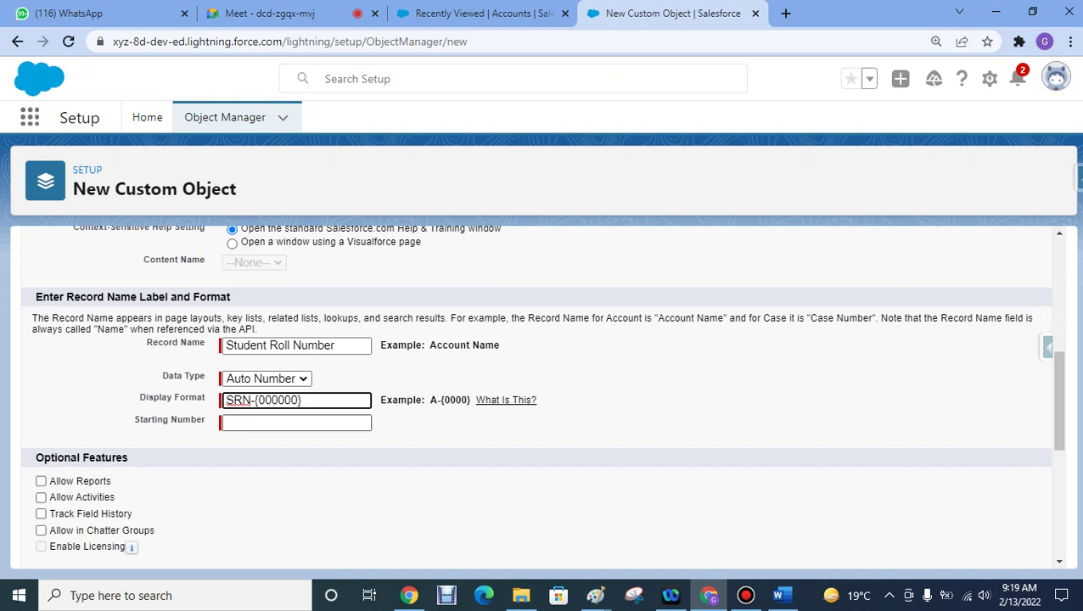
text(00)
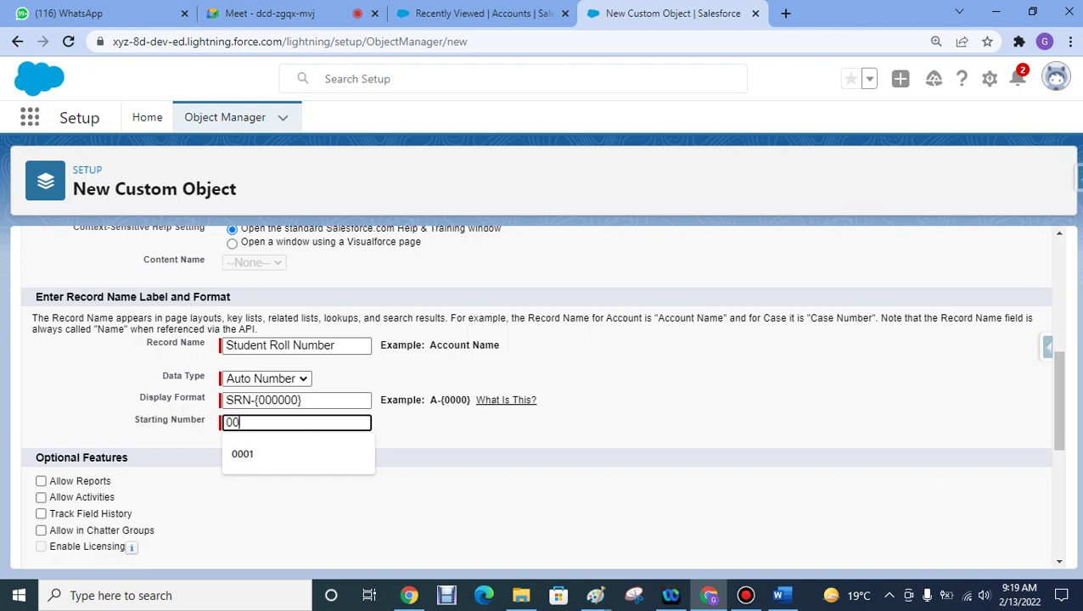
text(01)
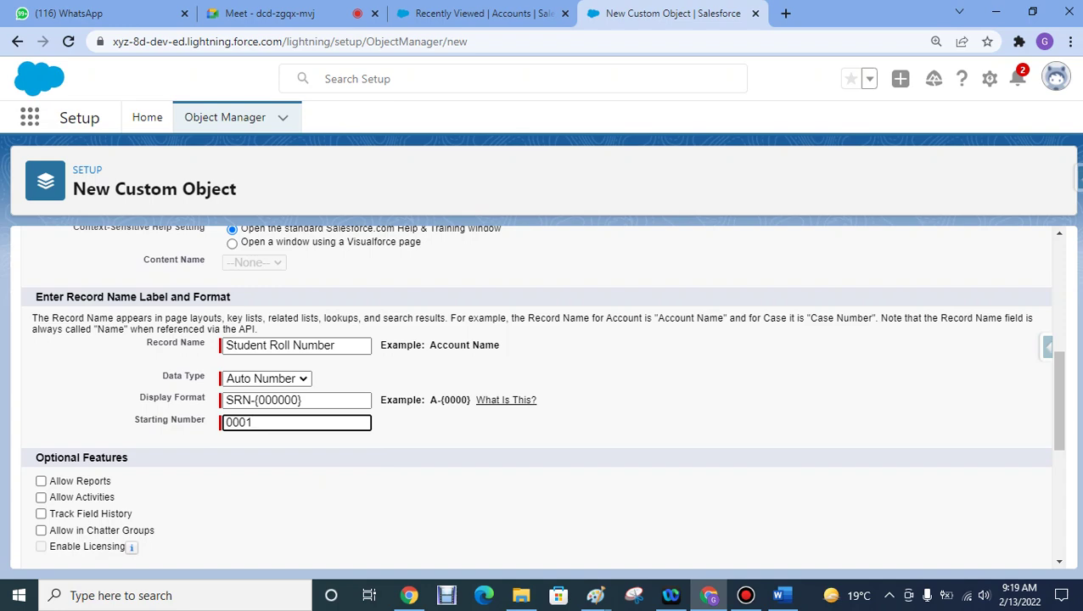
scroll(542, 396, down, 1)
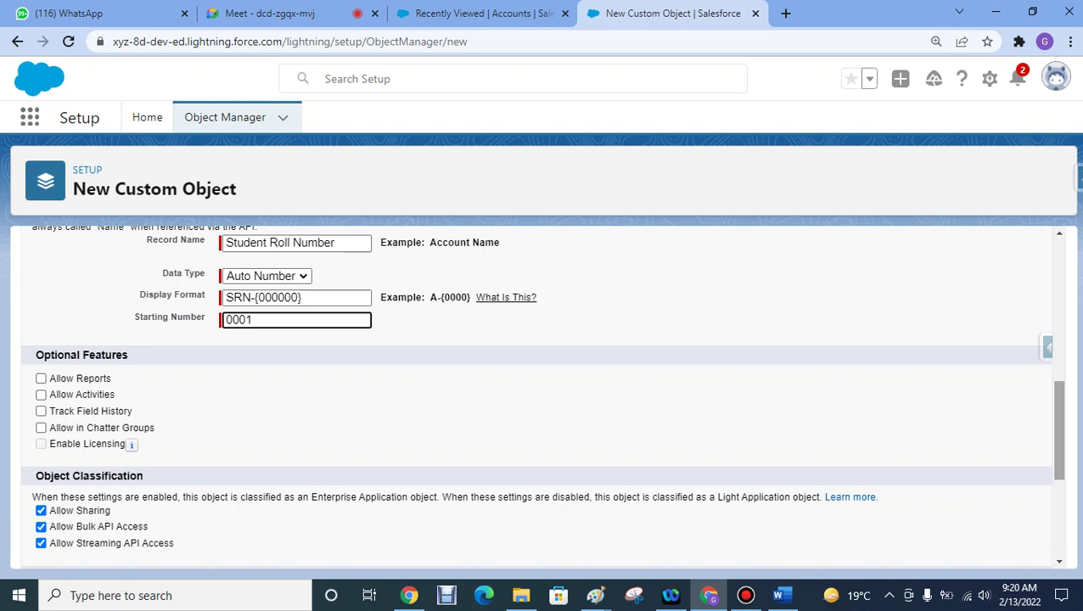
scroll(543, 395, down, 2)
scroll(543, 395, down, 1)
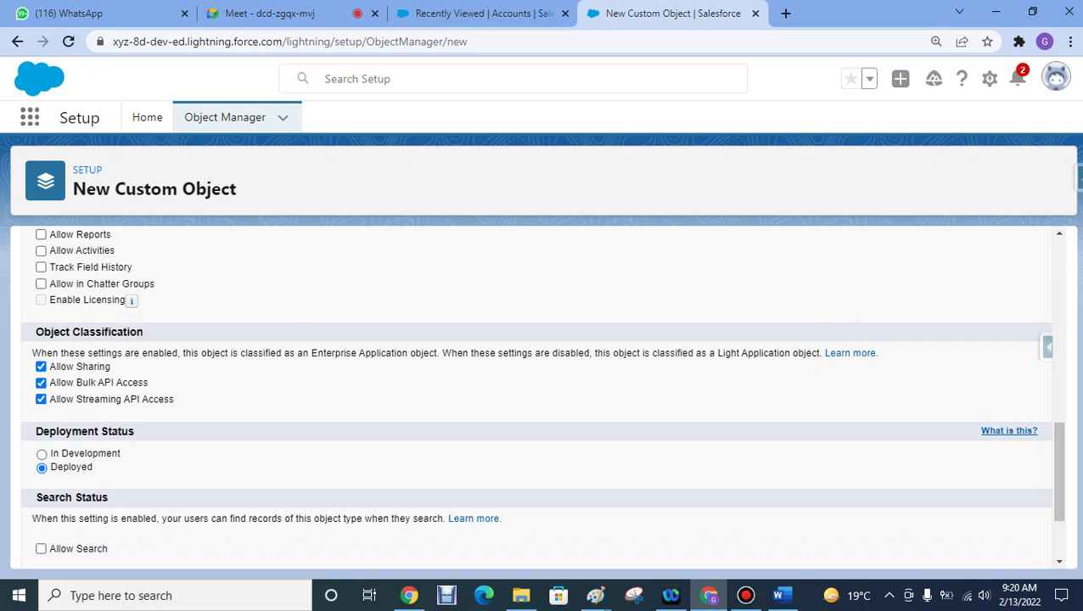
scroll(542, 395, down, 3)
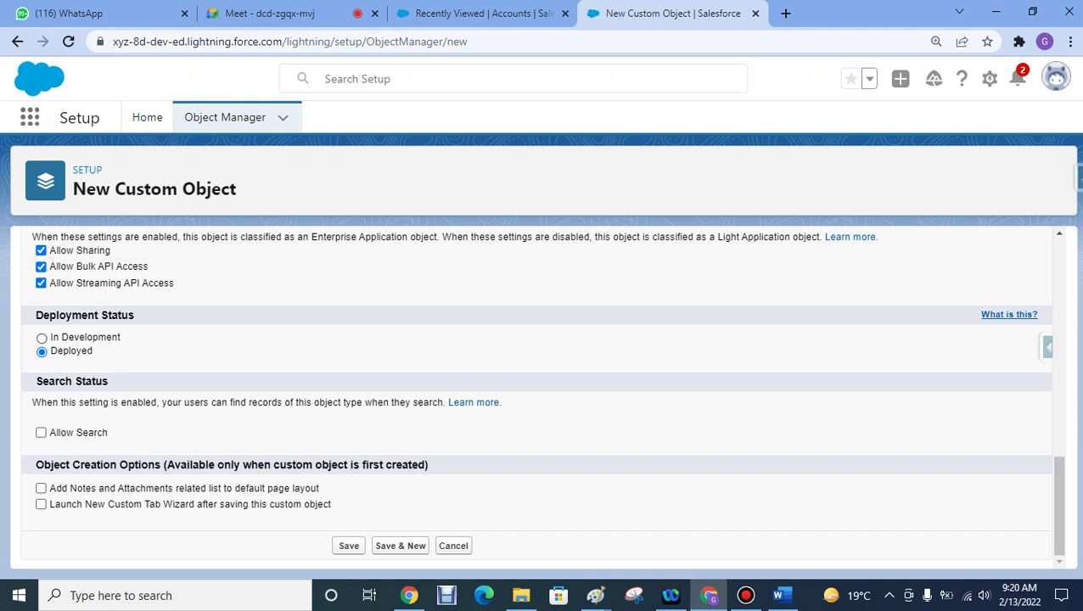
click(42, 337)
click(42, 351)
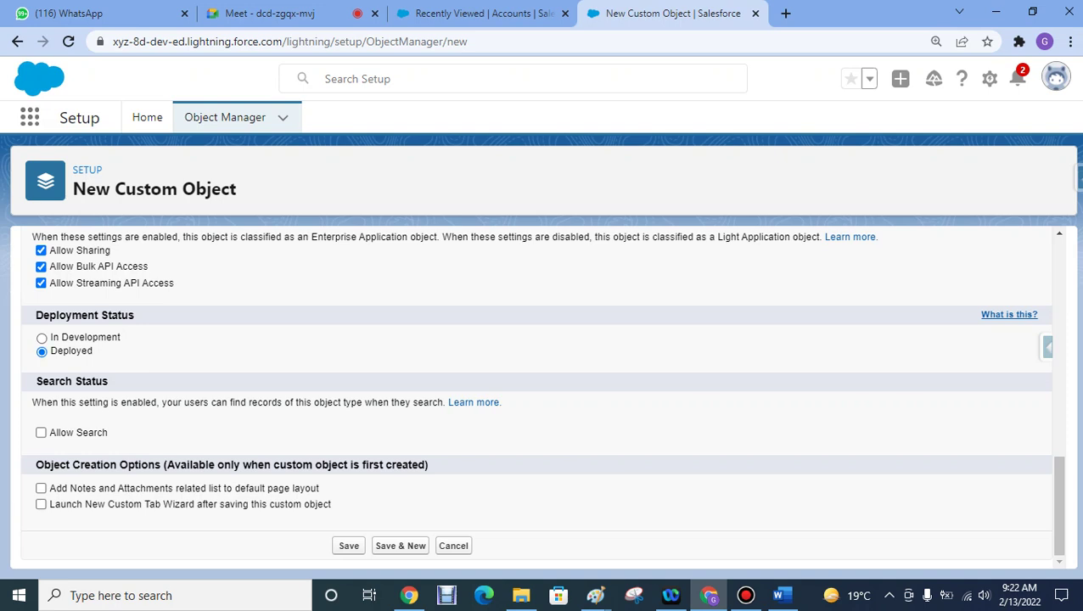
- Enable Allow Search and Launch New Custom Tab Wizard, then view the Accounts browser tab
click(41, 432)
click(41, 504)
click(479, 13)
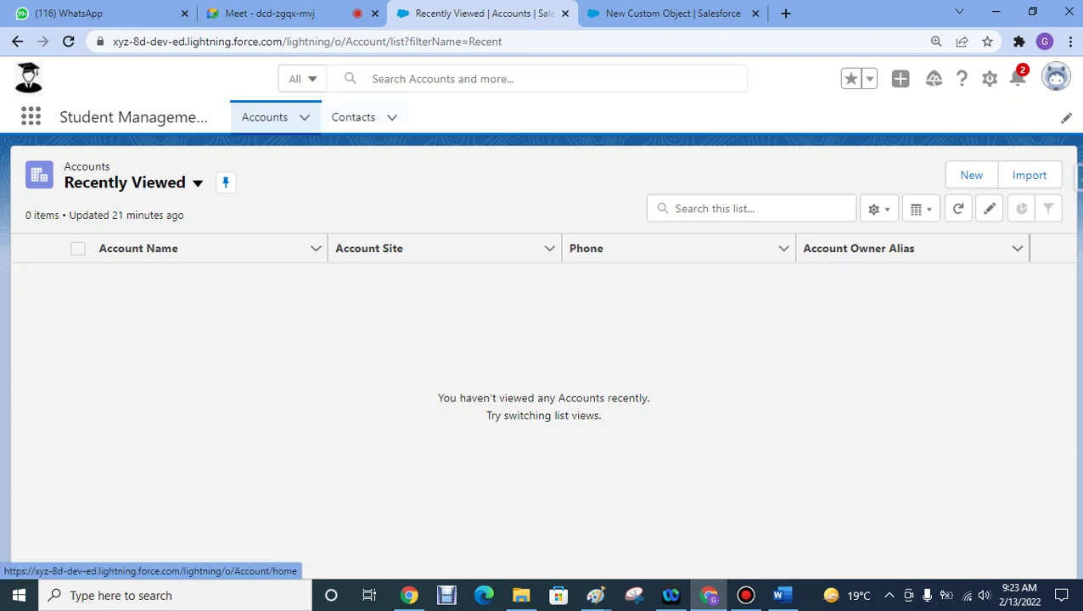
- Open and cancel a New Account form, then return to the New Custom Object form
click(264, 117)
click(970, 175)
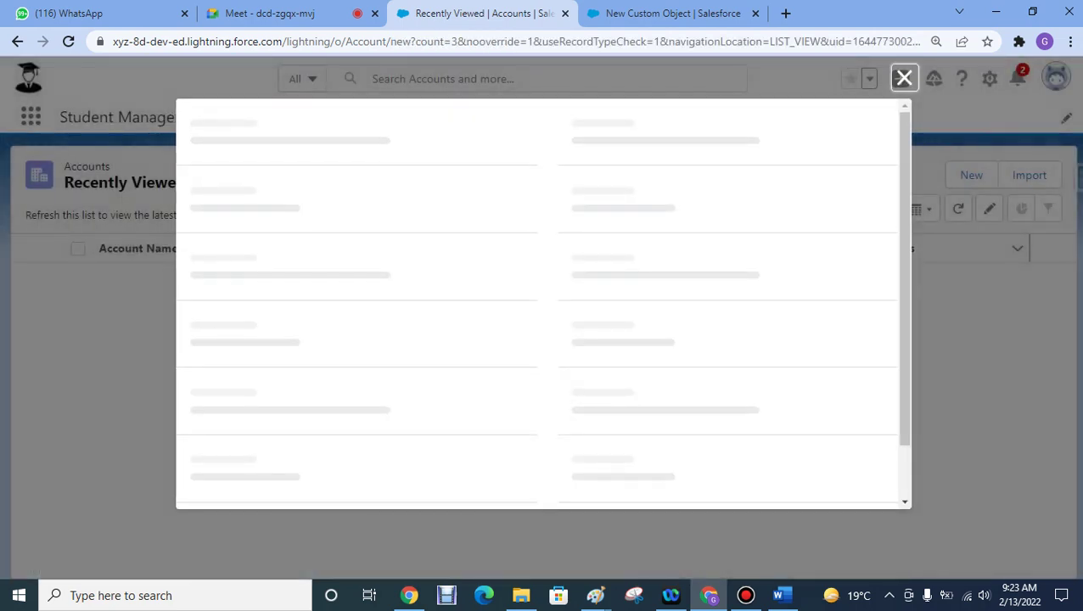
click(903, 78)
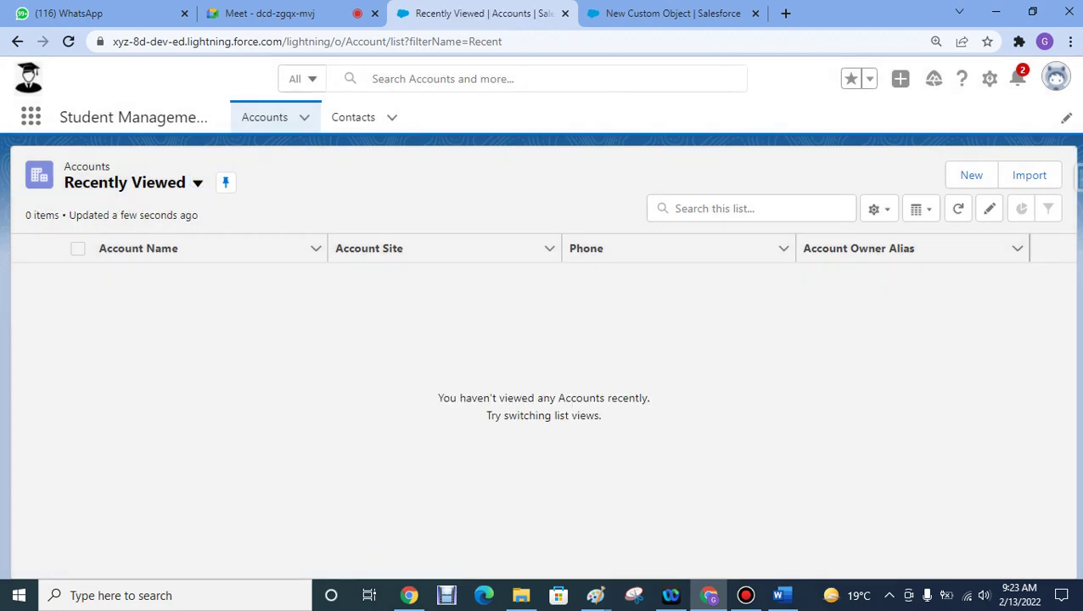
key(ctrl+Tab)
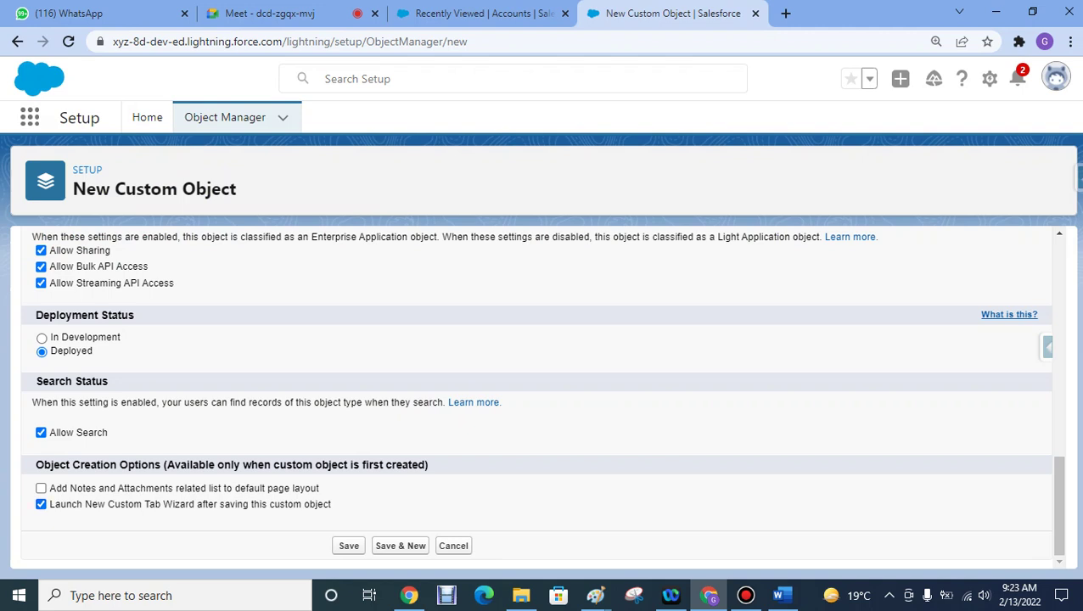
- Save the Student Detail custom object
click(349, 546)
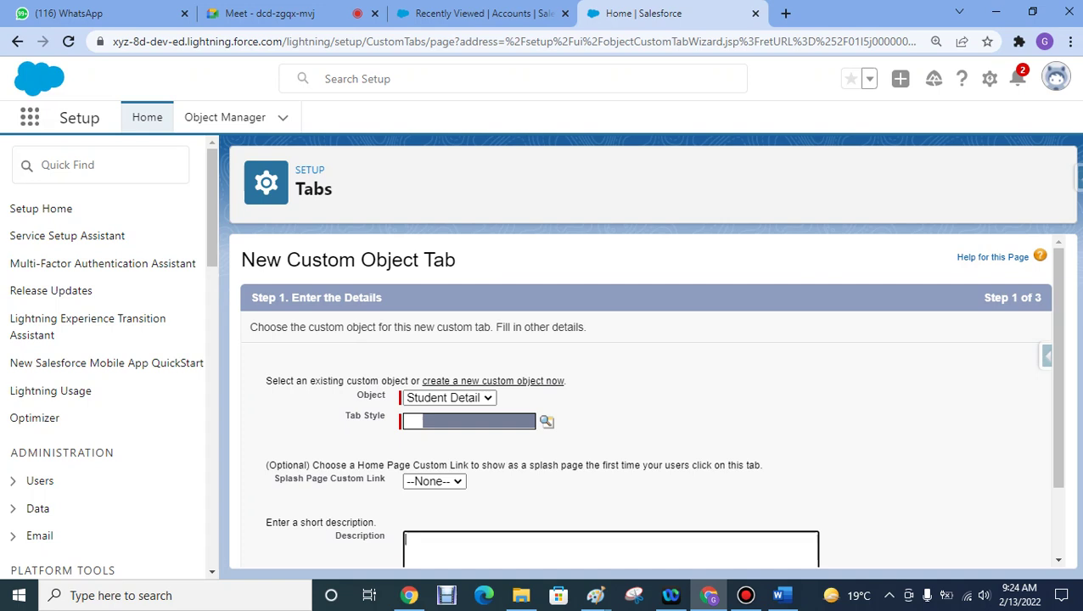
- Give the Student Detail tab the CRT TV style and advance to step 2
scroll(649, 407, down, 1)
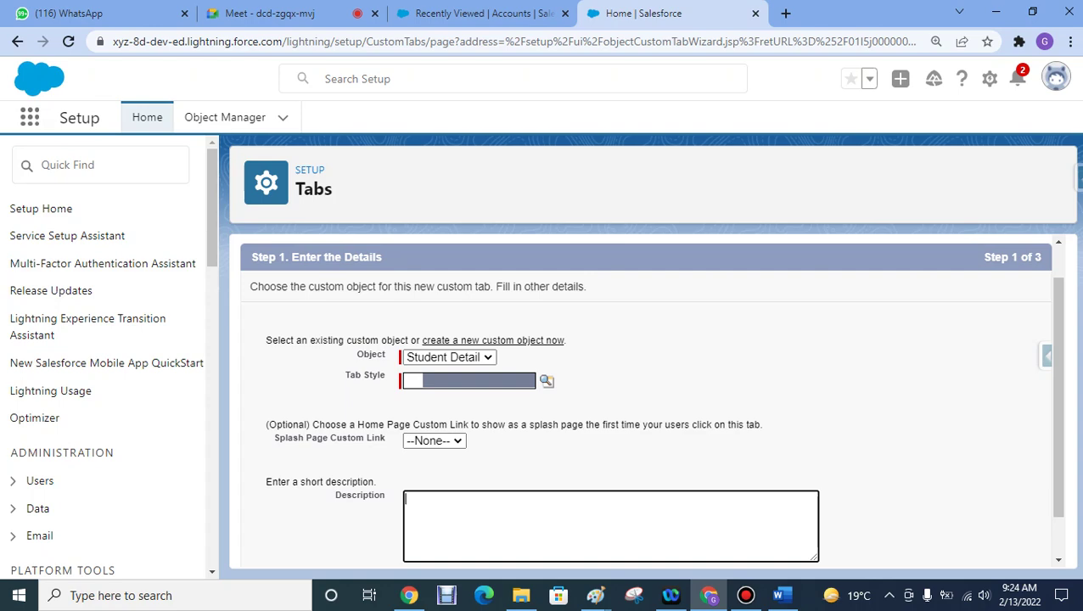
click(546, 381)
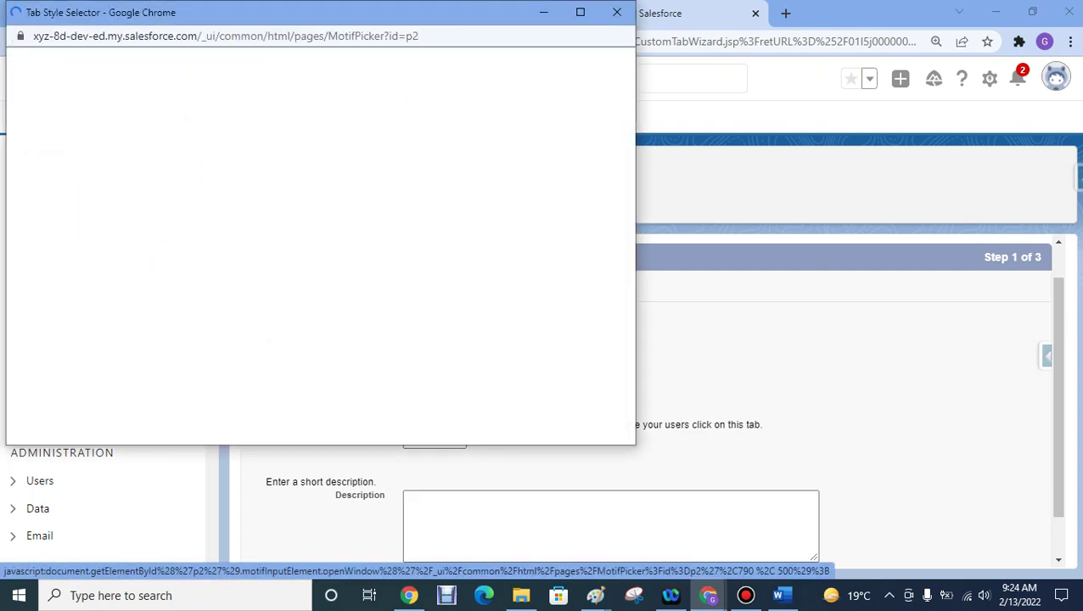
click(96, 254)
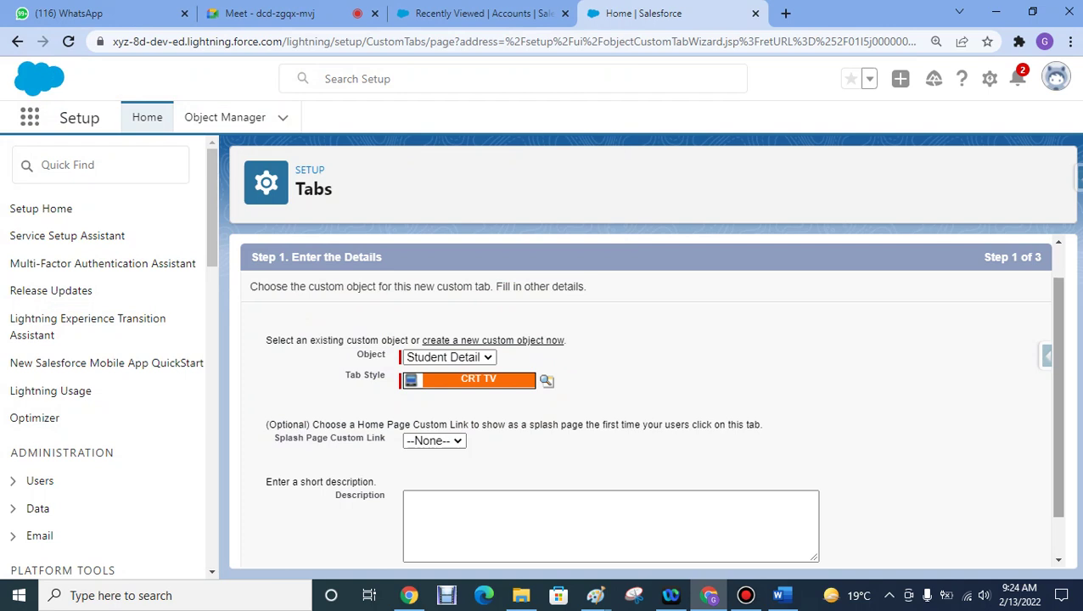
scroll(1058, 399, down, 1)
scroll(1059, 399, up, 1)
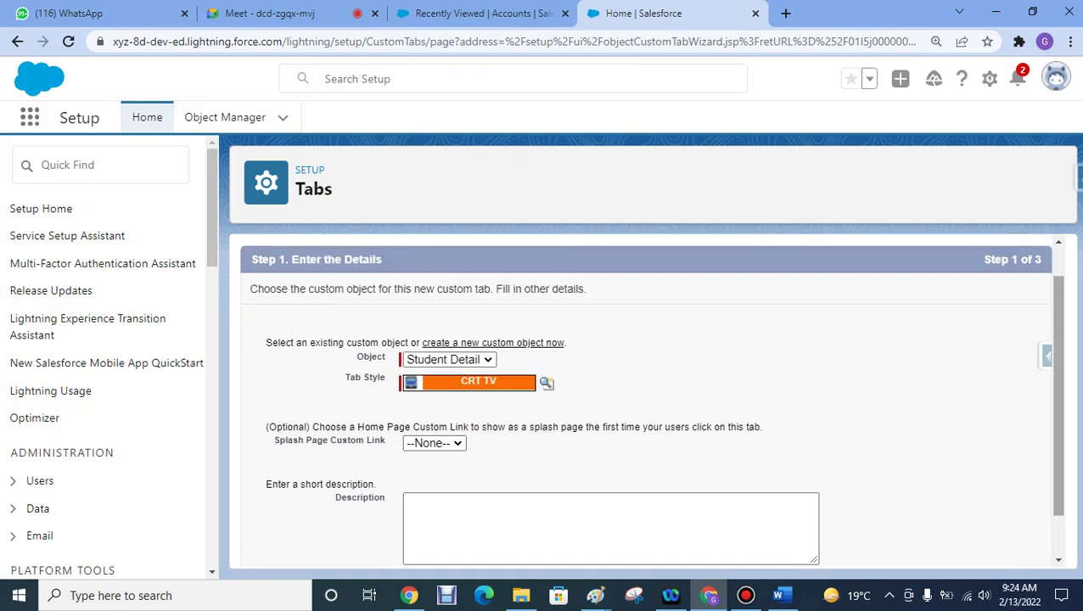
scroll(1058, 399, down, 1)
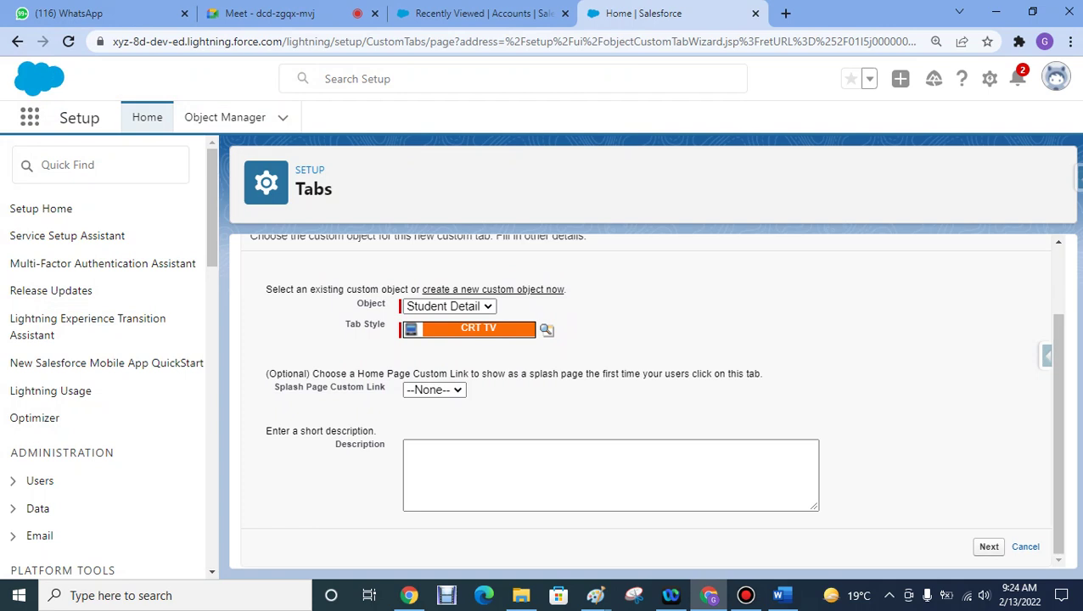
click(988, 547)
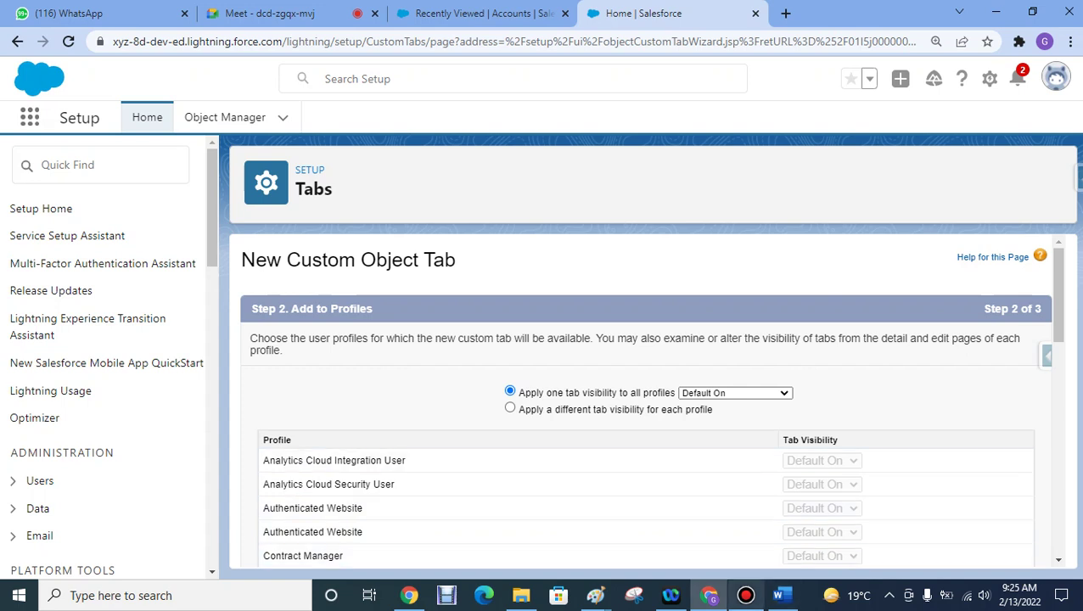
- In Paint, add the title 'Student Management System' above the right box
mouse_move(594, 595)
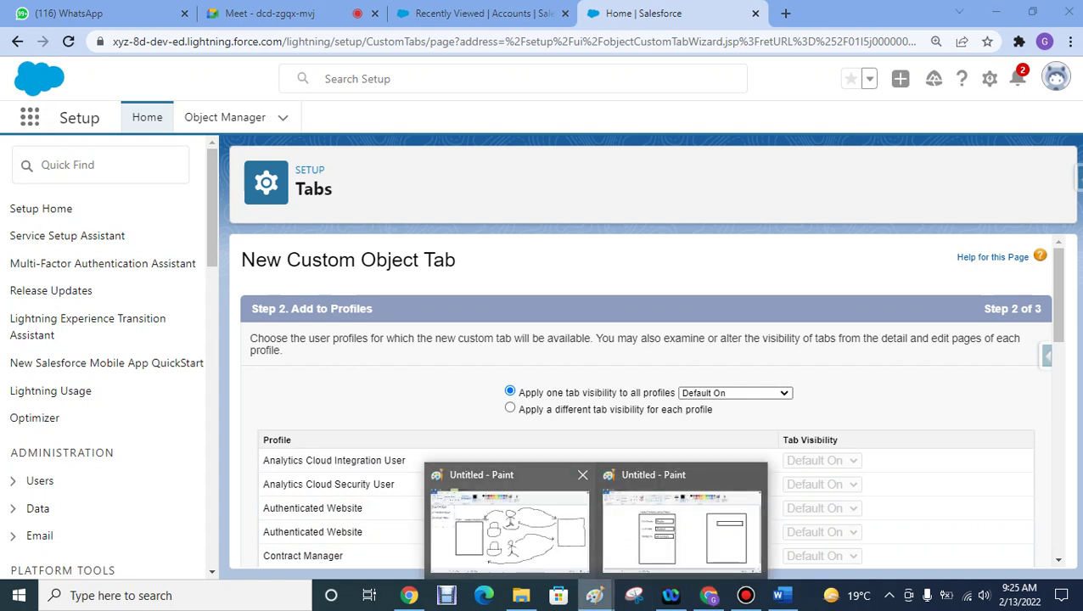
click(682, 531)
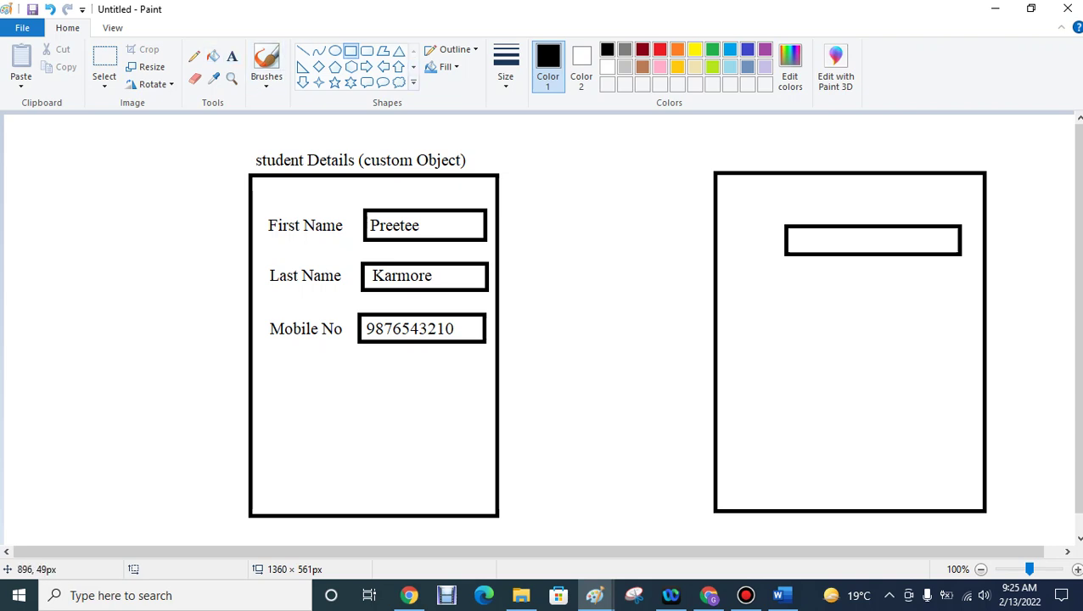
click(231, 56)
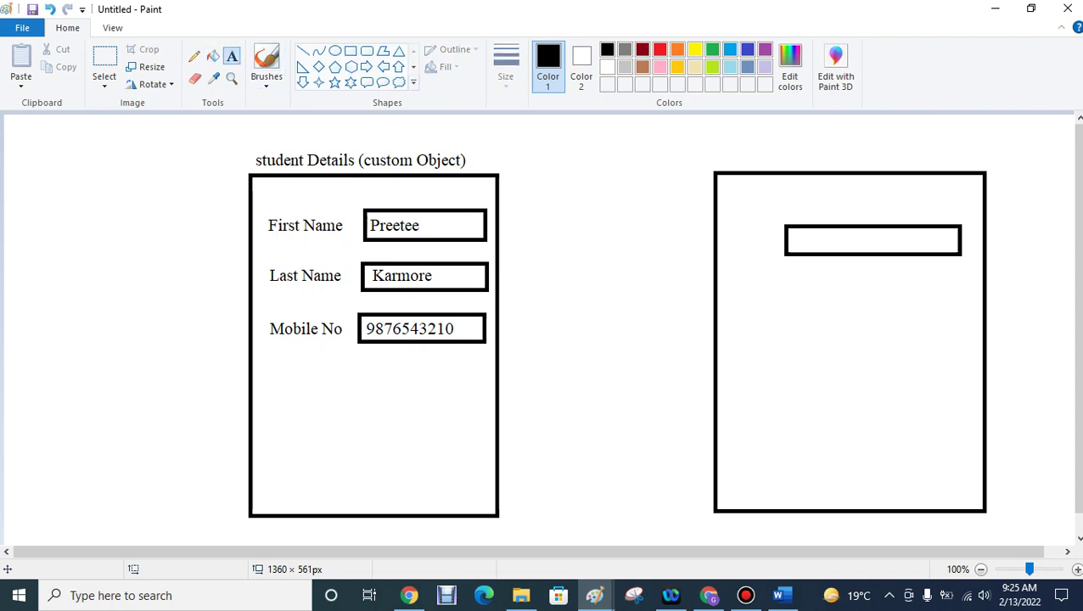
click(713, 146)
text(student )
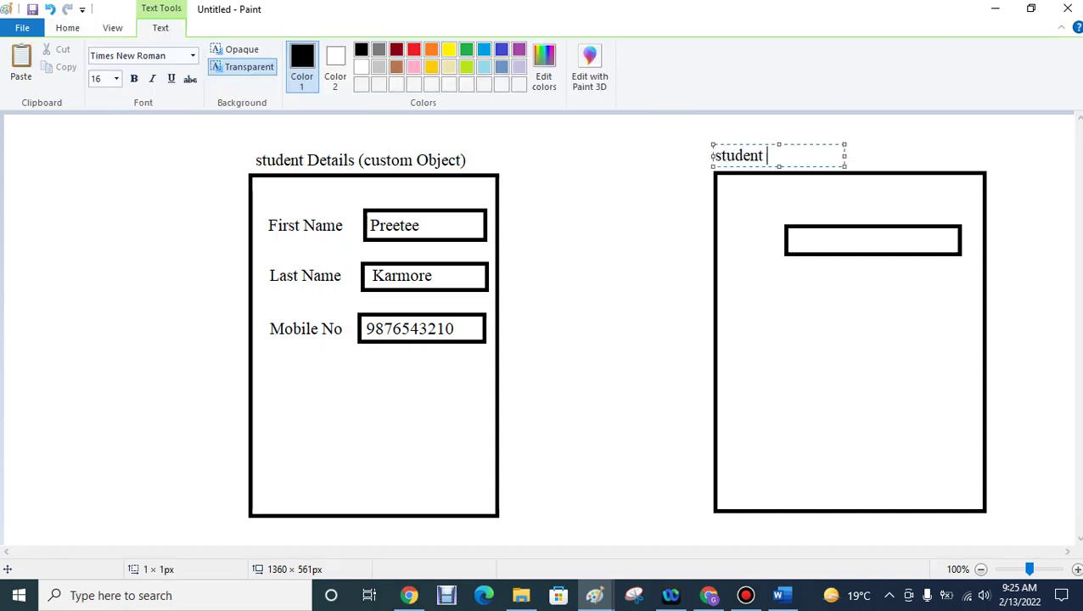
text(Management )
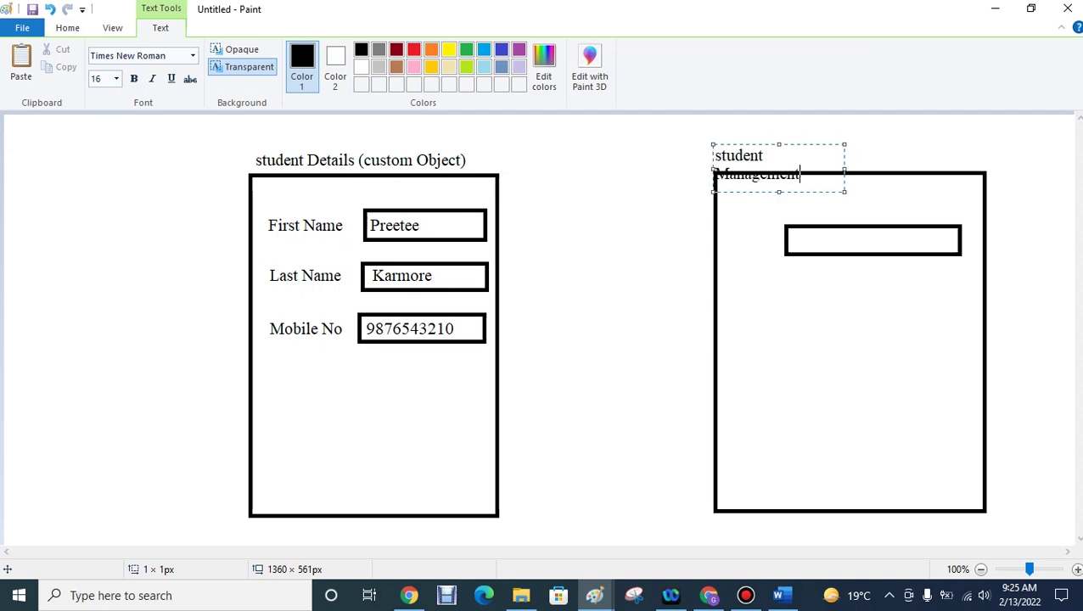
text(System)
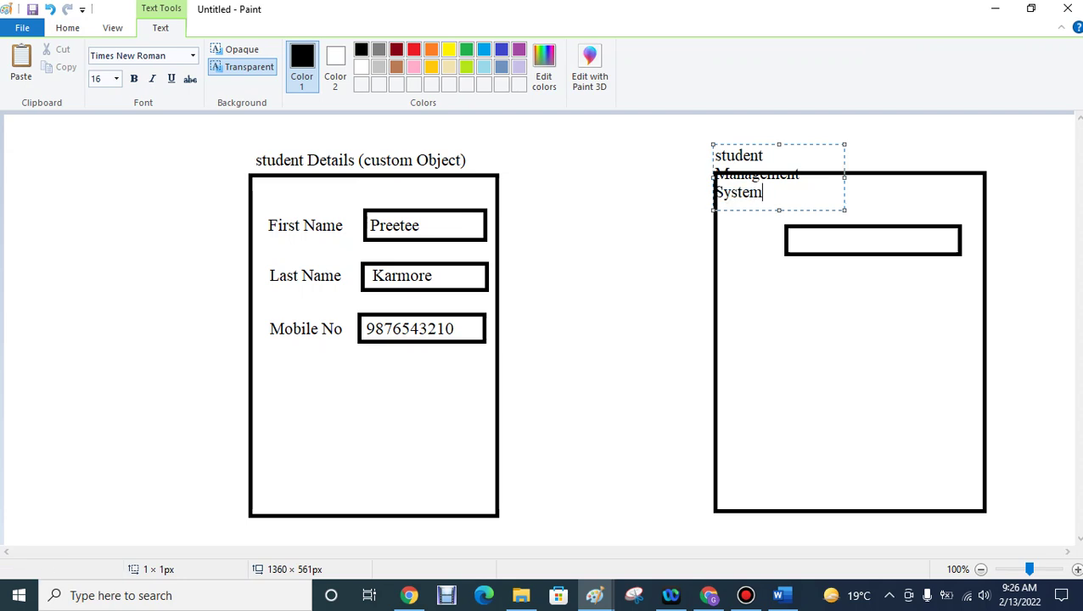
drag(845, 177, 947, 177)
drag(714, 156, 721, 156)
text(S)
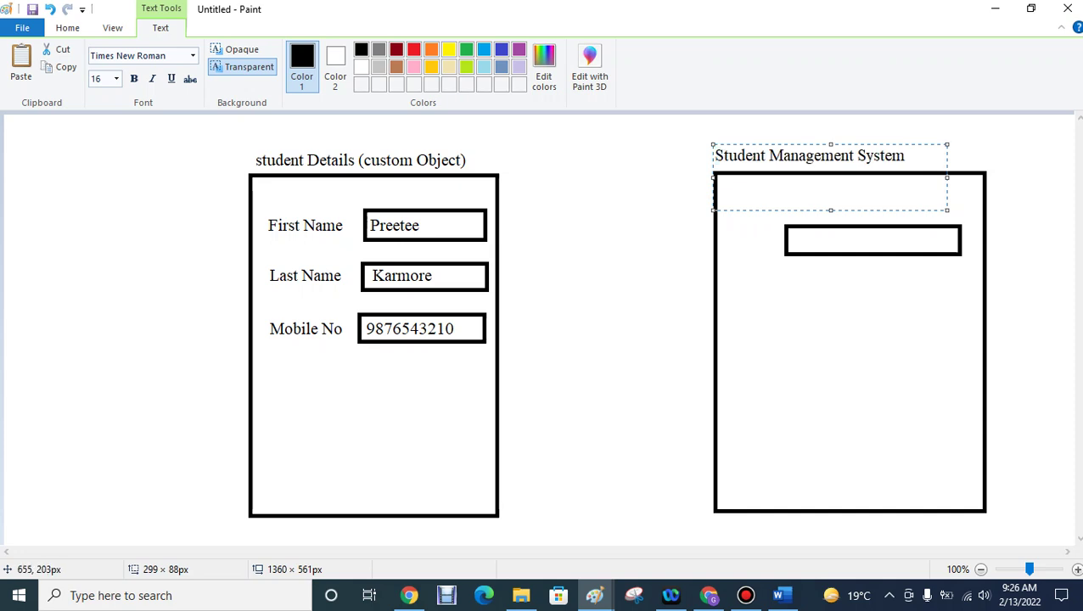
click(560, 289)
- Brush an arrow from the student box to the right box, sketch small tabs, then minimize Paint
click(265, 64)
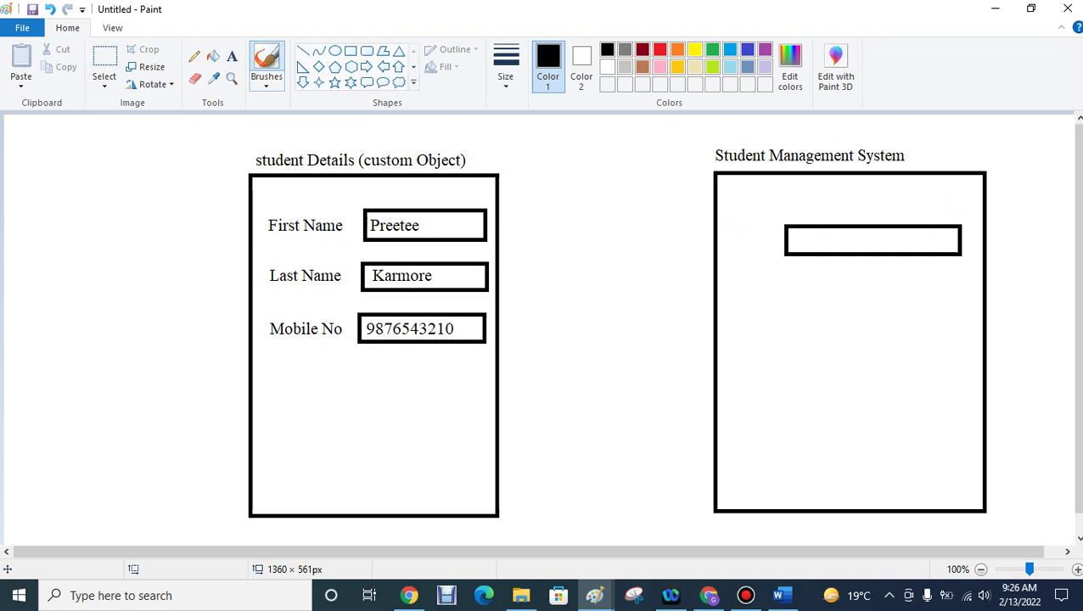
mouse_move(499, 268)
mouse_down()
mouse_move(567, 241)
mouse_move(711, 237)
mouse_move(694, 222)
mouse_move(711, 236)
mouse_move(702, 246)
mouse_up()
mouse_move(770, 186)
mouse_down()
mouse_move(735, 186)
mouse_move(733, 200)
mouse_move(831, 191)
mouse_up()
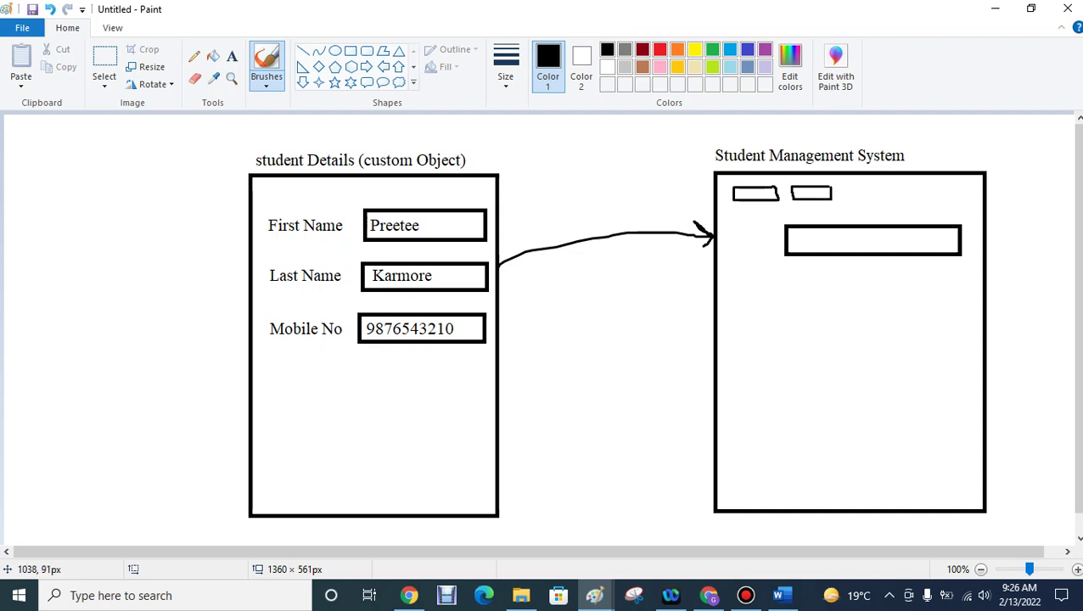
mouse_move(886, 187)
mouse_down()
mouse_move(843, 196)
mouse_move(888, 196)
mouse_up()
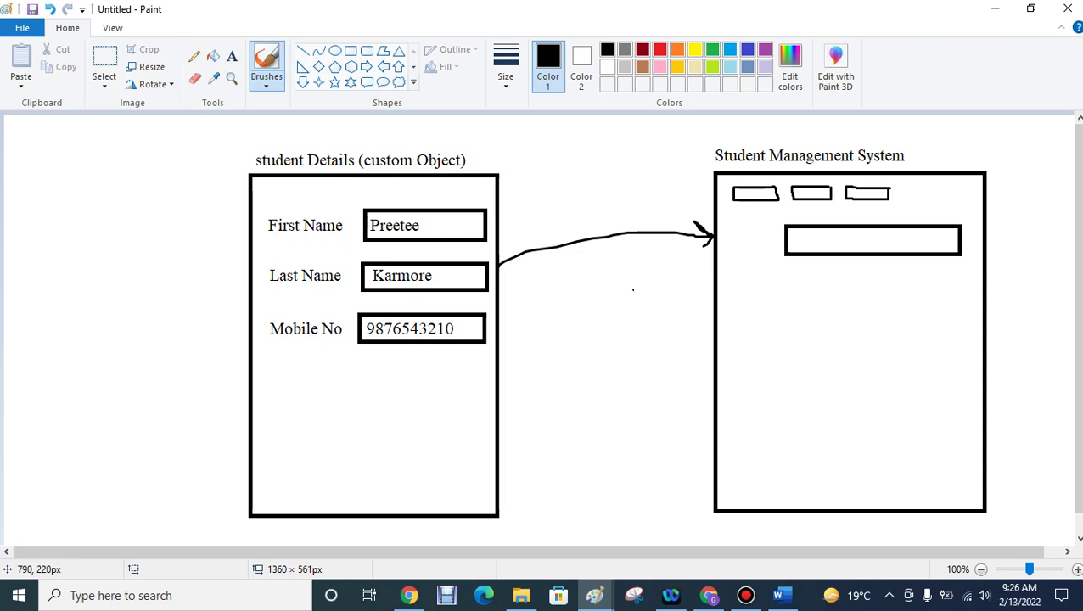
mouse_move(641, 287)
mouse_down()
mouse_move(545, 291)
mouse_move(541, 328)
mouse_move(642, 327)
mouse_move(652, 291)
mouse_move(642, 284)
mouse_up()
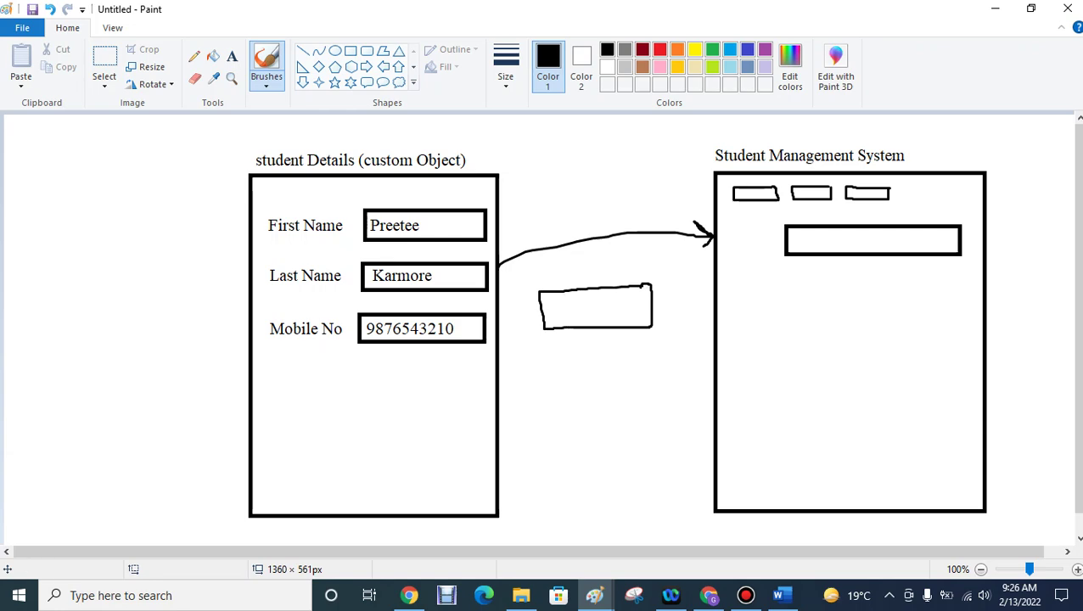
click(994, 10)
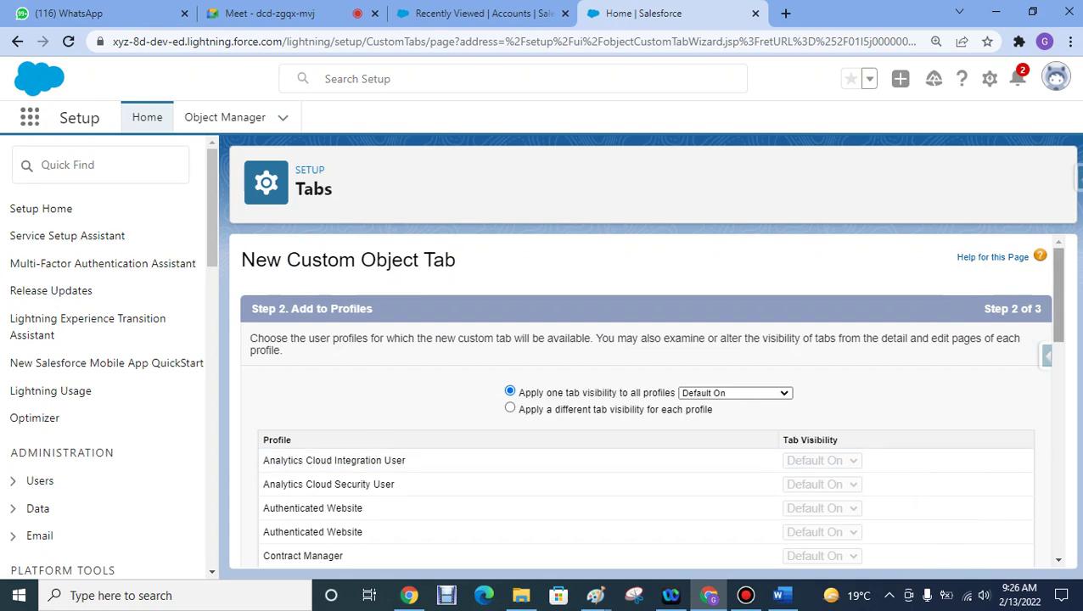
- Try visibility options: Default Off for all profiles, then Default On for System Administrator
scroll(644, 399, down, 5)
scroll(645, 399, up, 6)
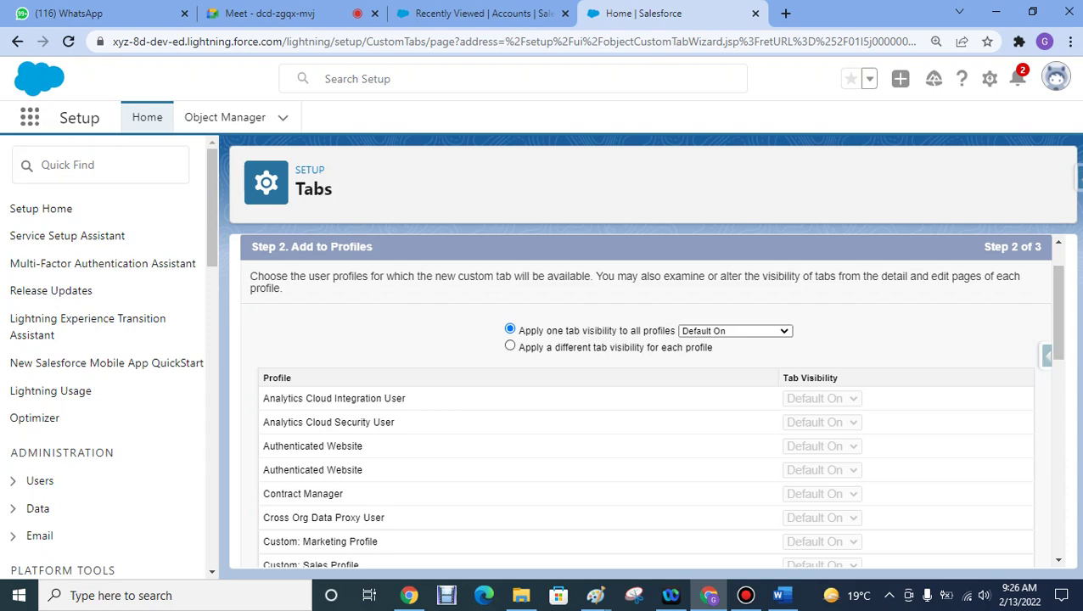
click(509, 345)
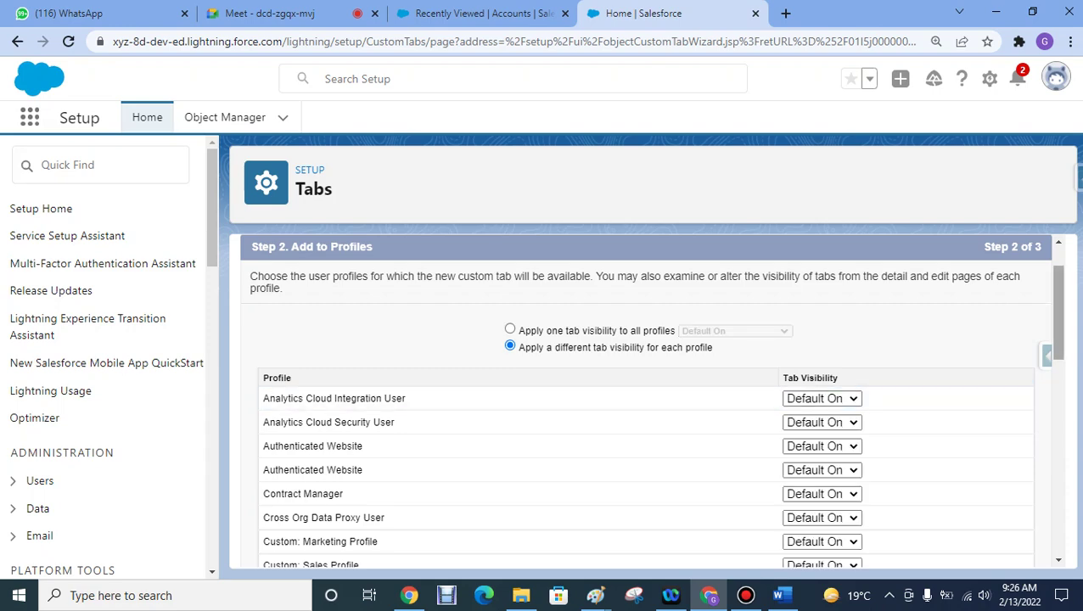
scroll(645, 399, down, 10)
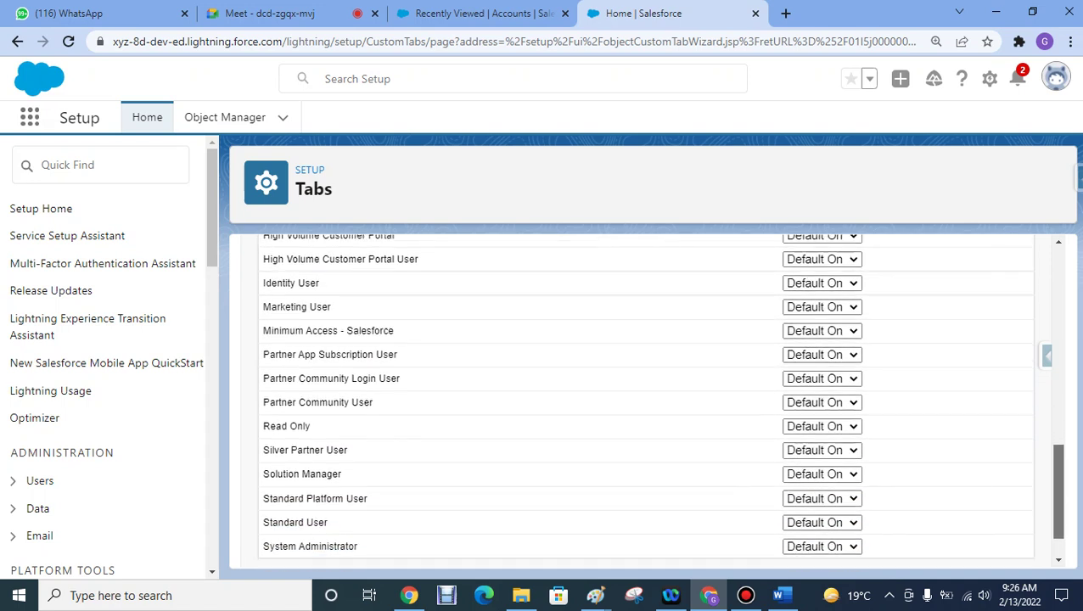
scroll(645, 399, down, 2)
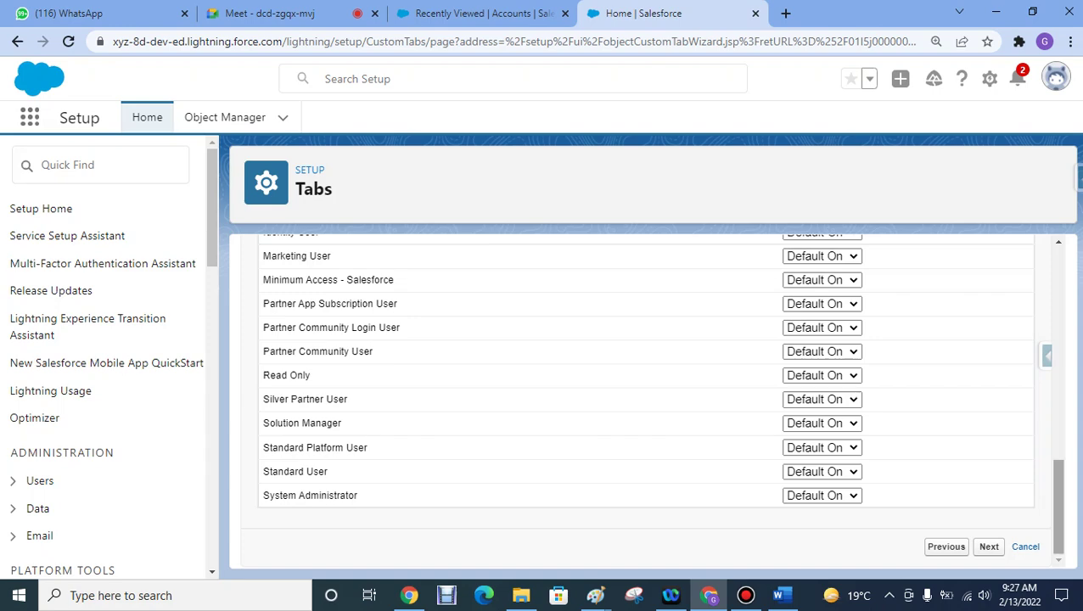
scroll(645, 398, up, 10)
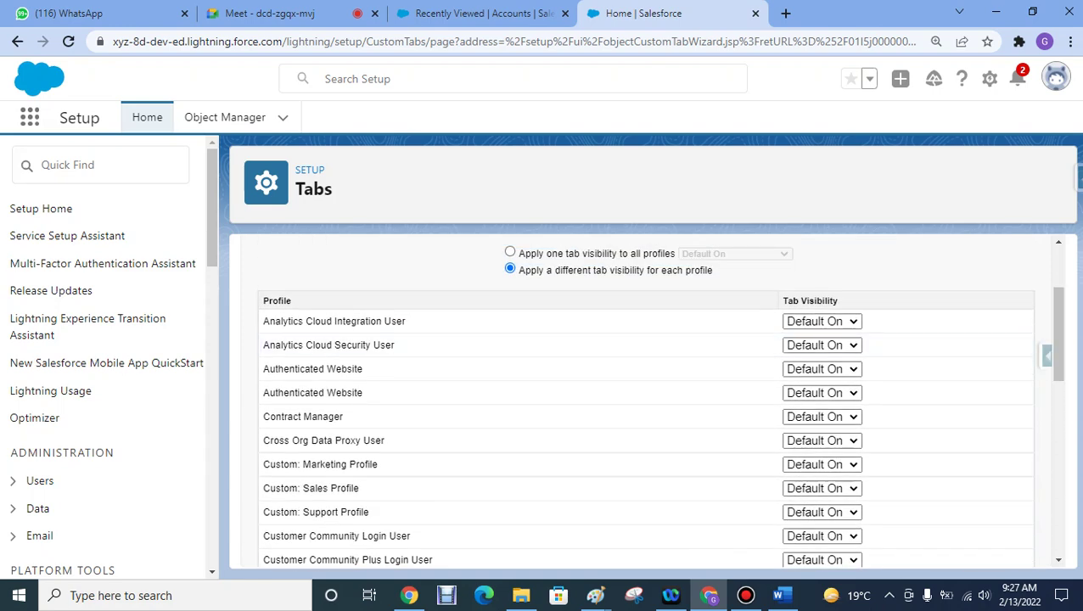
click(509, 252)
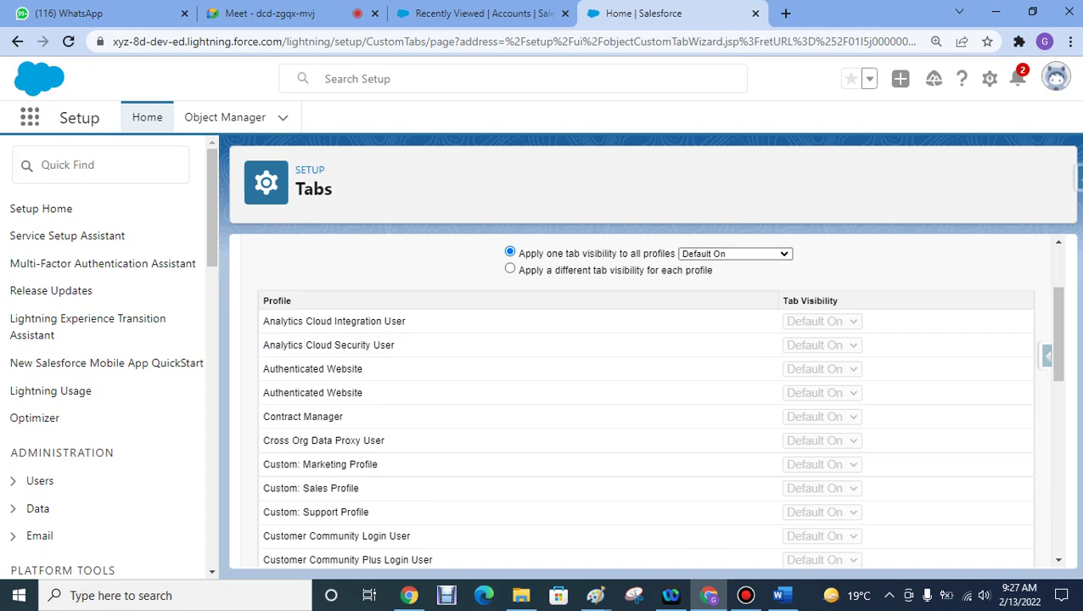
click(734, 253)
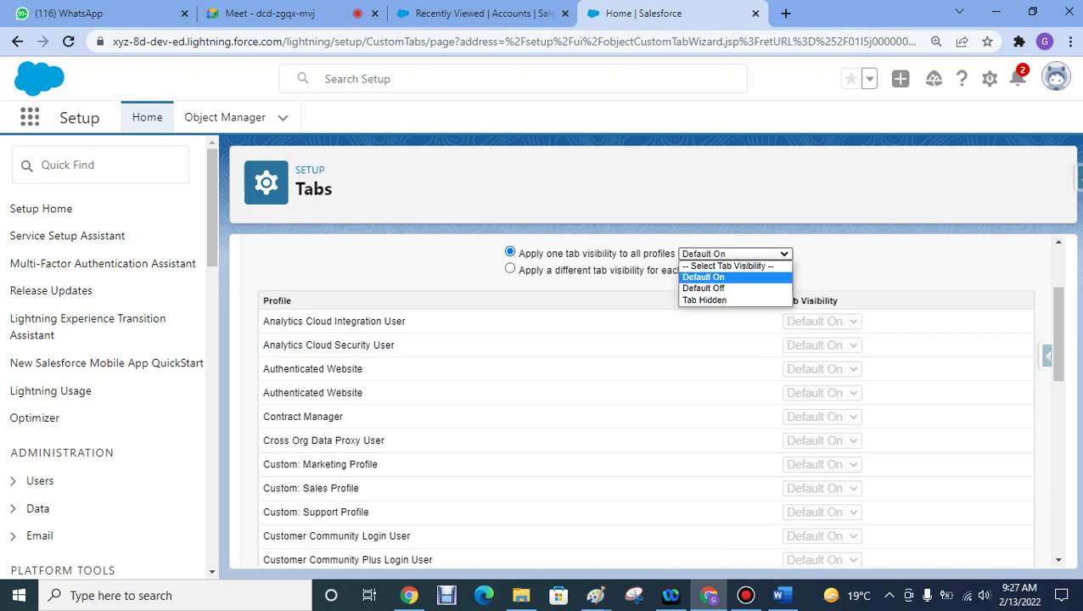
click(703, 288)
click(510, 268)
drag(1058, 333, 1058, 504)
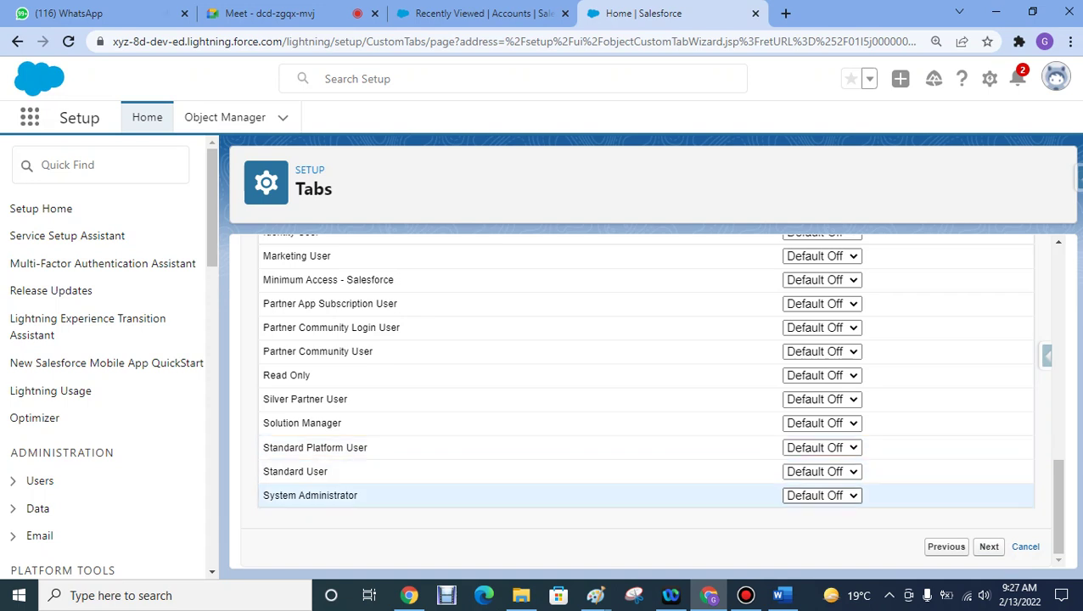
click(822, 496)
click(815, 511)
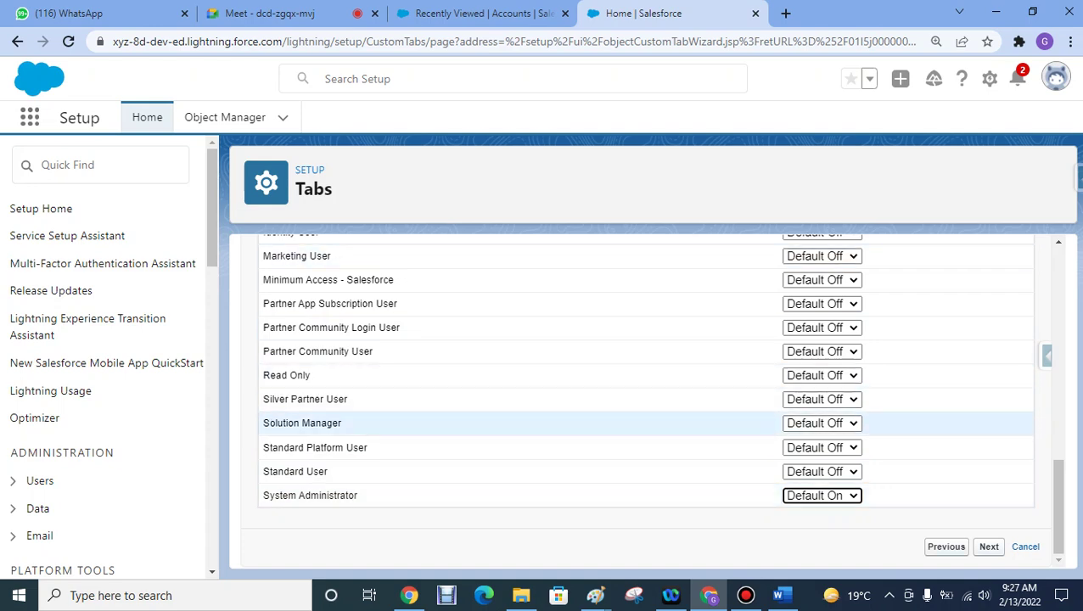
- Apply Default On tab visibility to all profiles and continue to step 3
scroll(645, 399, up, 5)
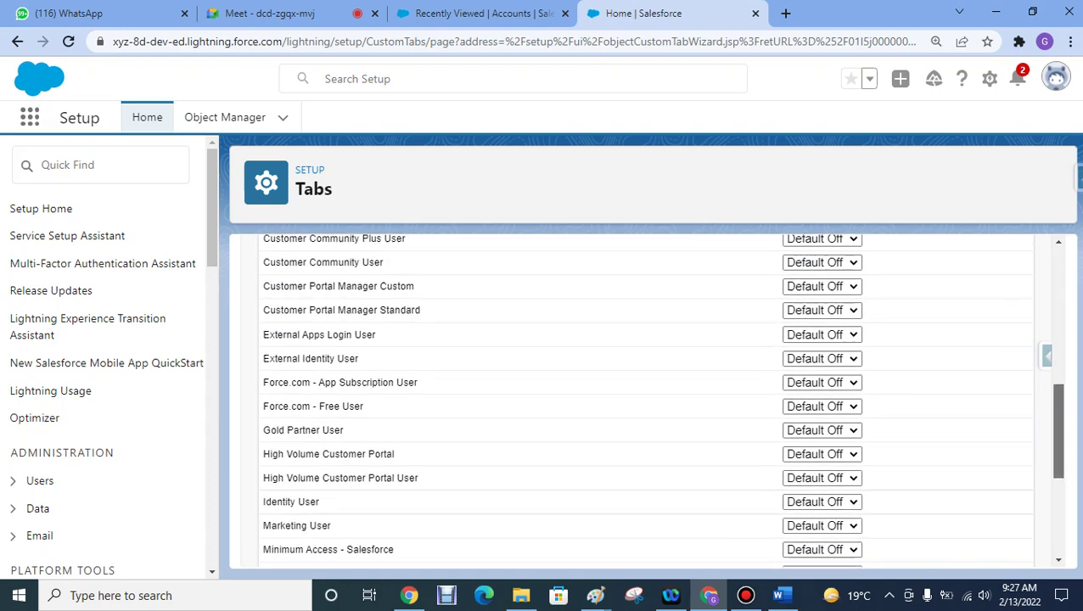
scroll(645, 399, up, 4)
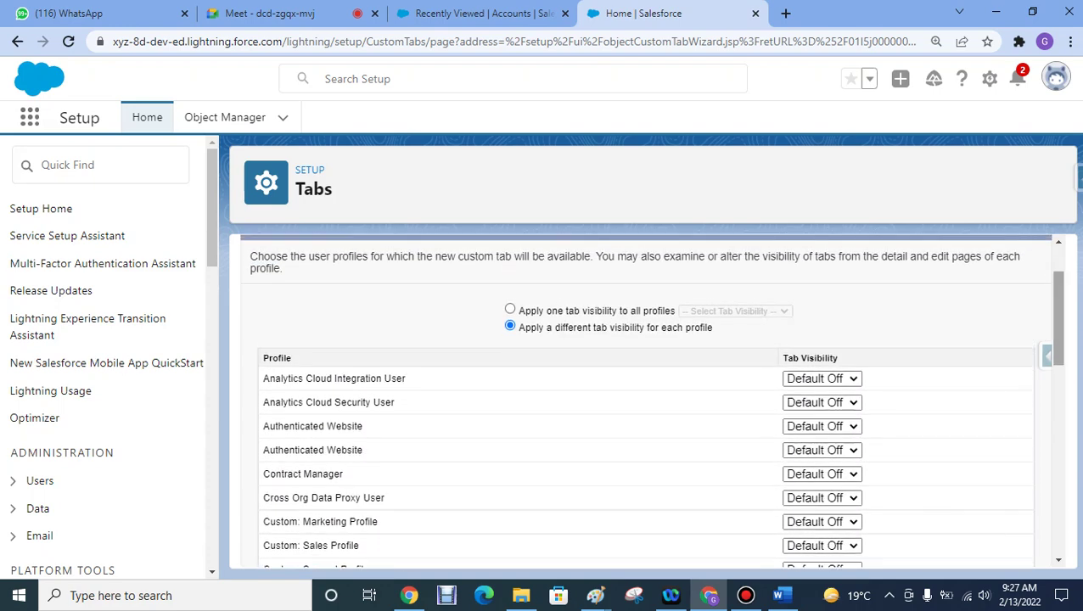
click(509, 309)
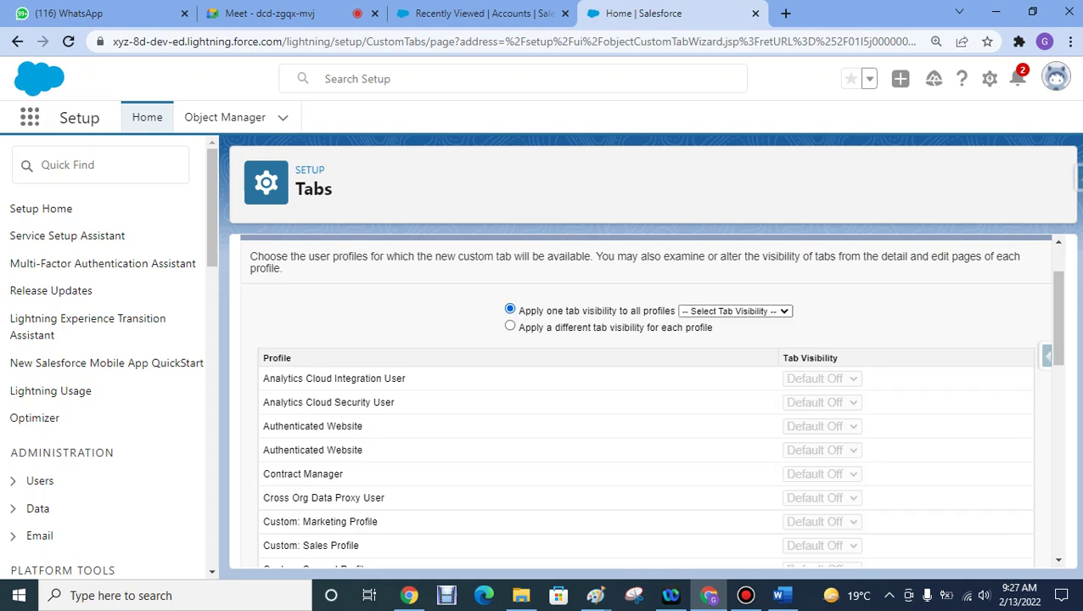
click(735, 311)
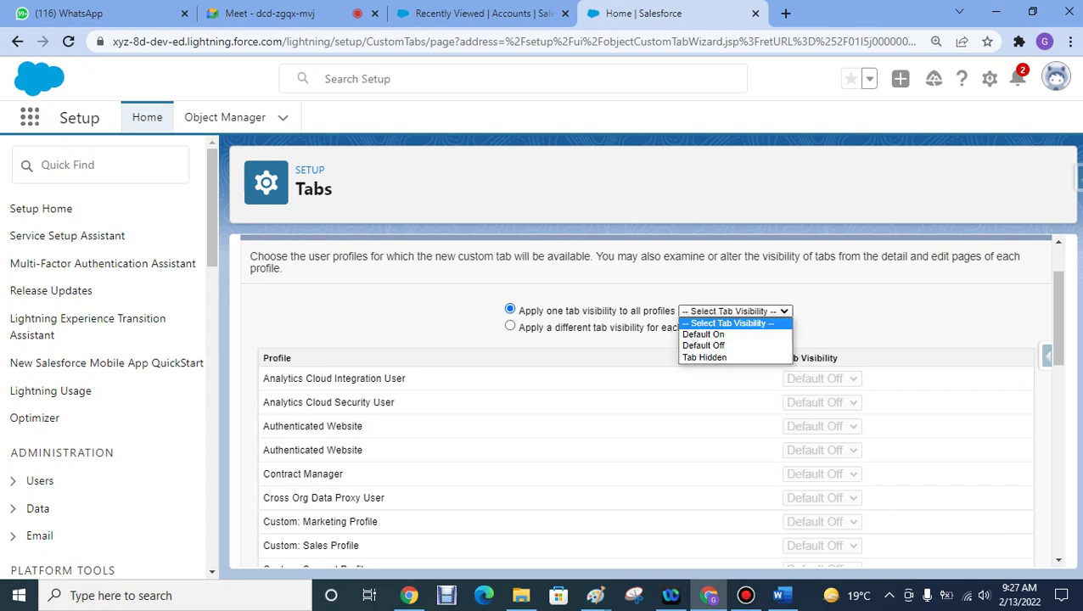
click(703, 334)
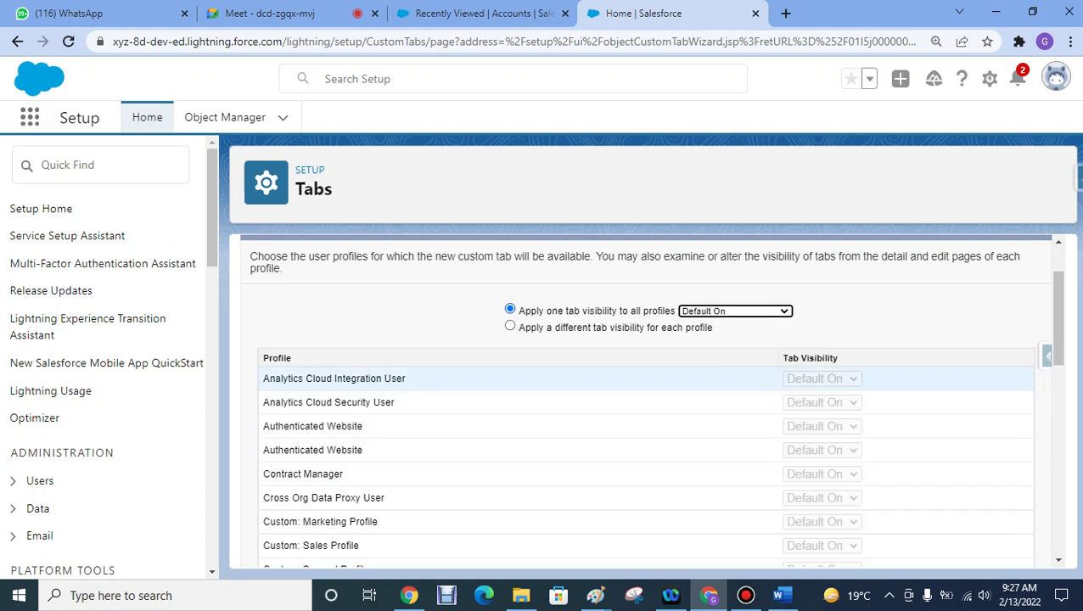
scroll(644, 360, down, 5)
scroll(644, 360, up, 2)
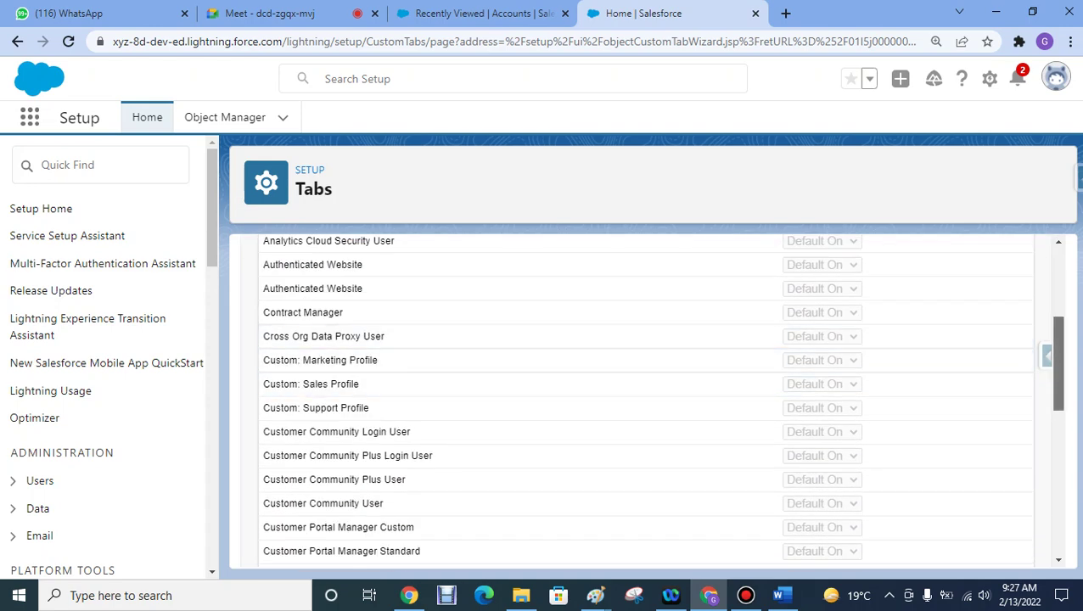
scroll(645, 398, up, 3)
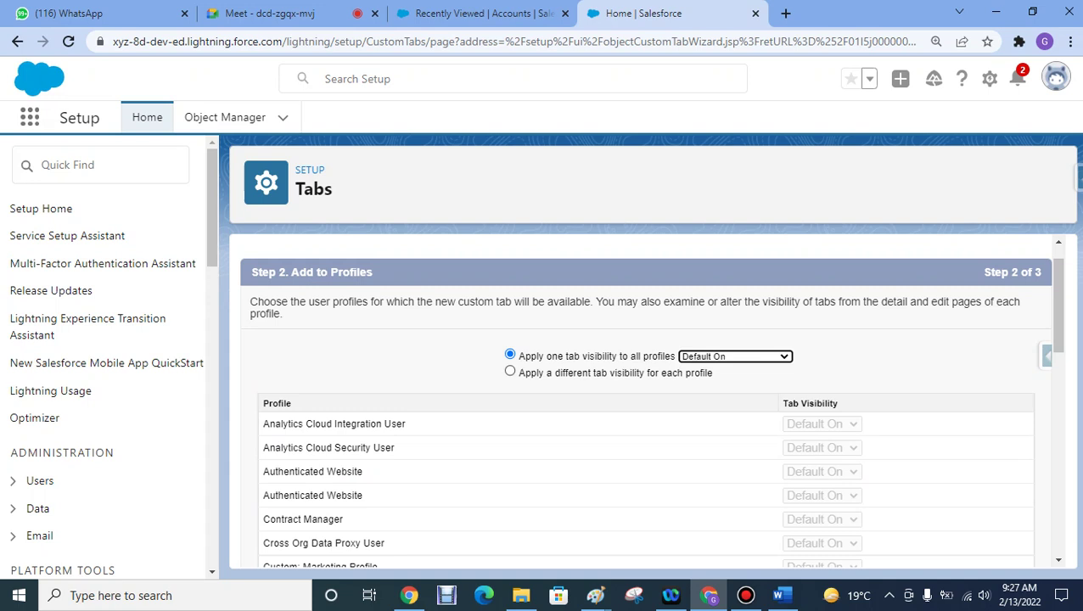
click(509, 371)
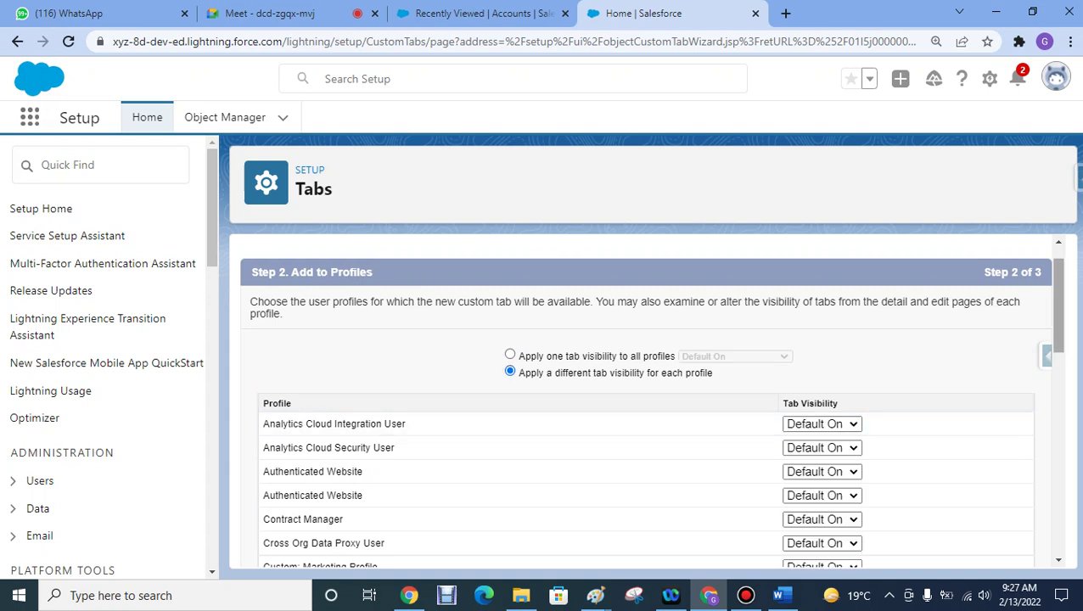
scroll(594, 386, down, 1)
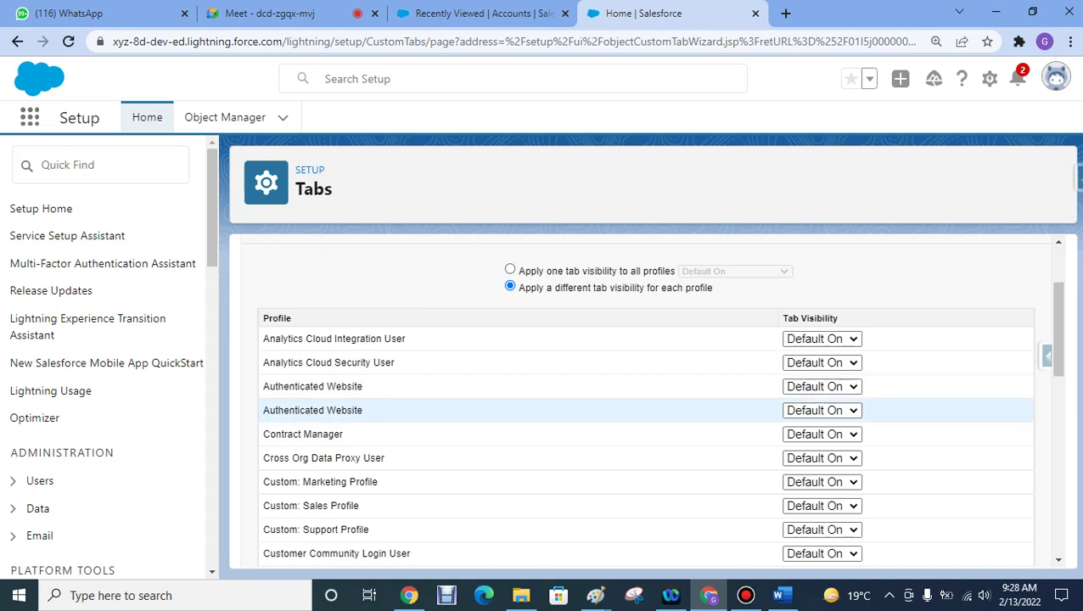
scroll(645, 398, down, 5)
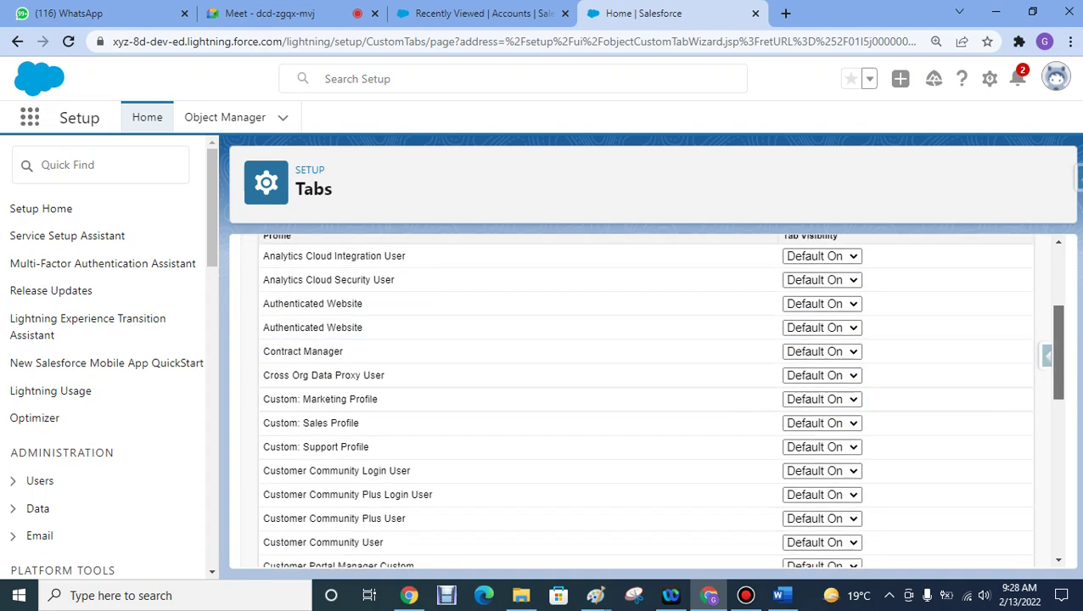
scroll(644, 399, down, 2)
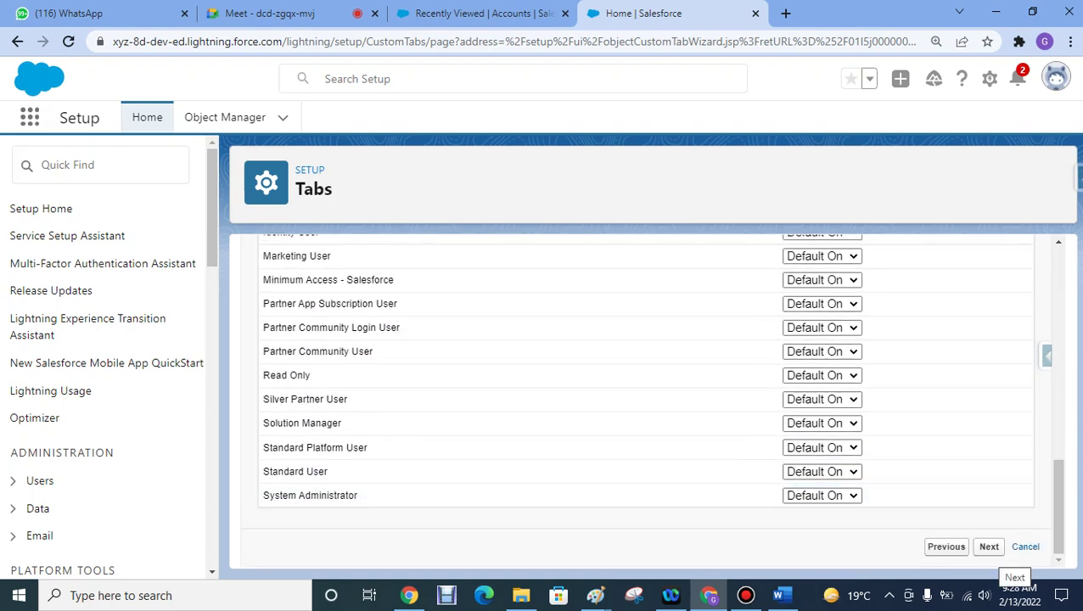
click(988, 546)
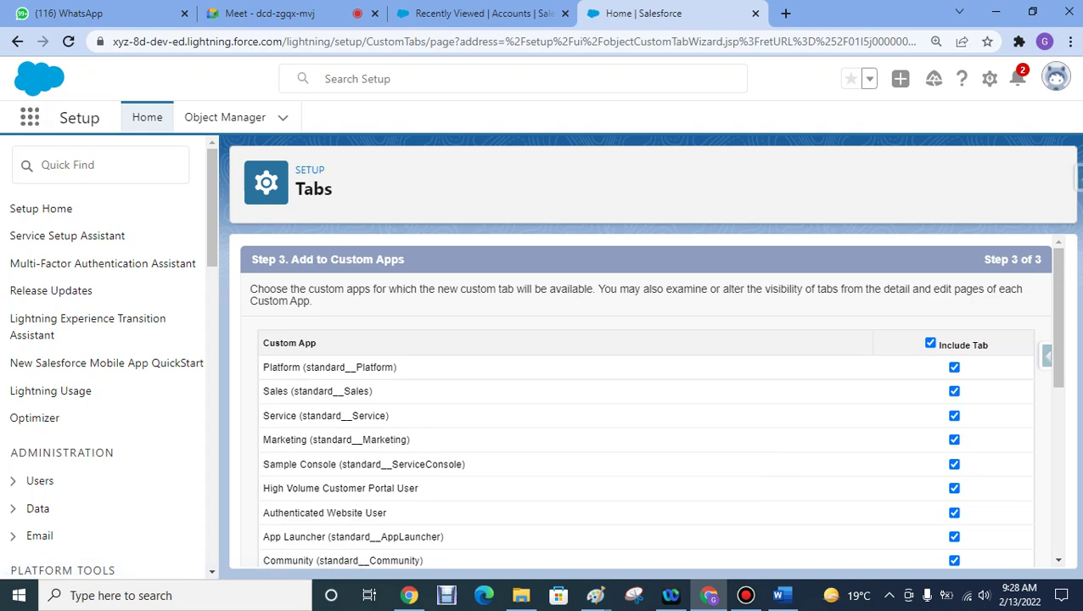
- Include the tab only in the Student Management system app and save it
click(484, 14)
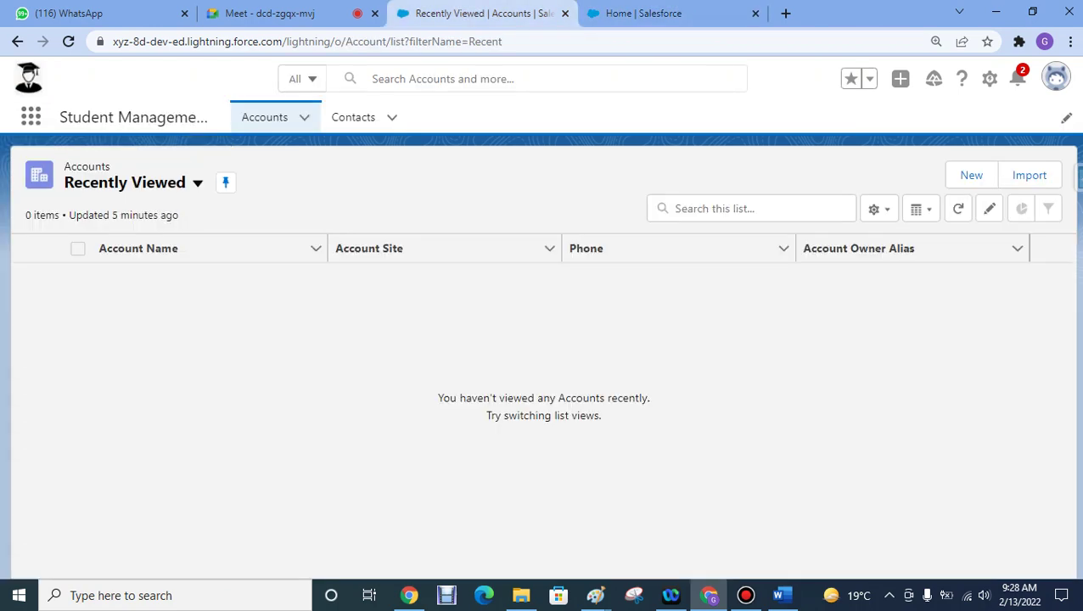
key(ctrl+Tab)
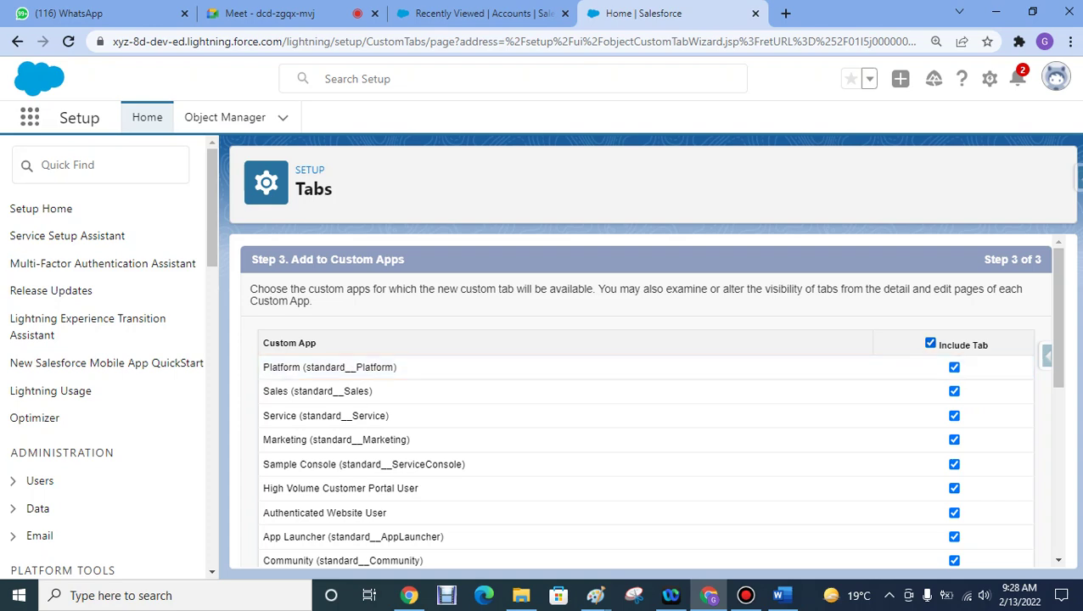
key(space)
scroll(650, 399, down, 5)
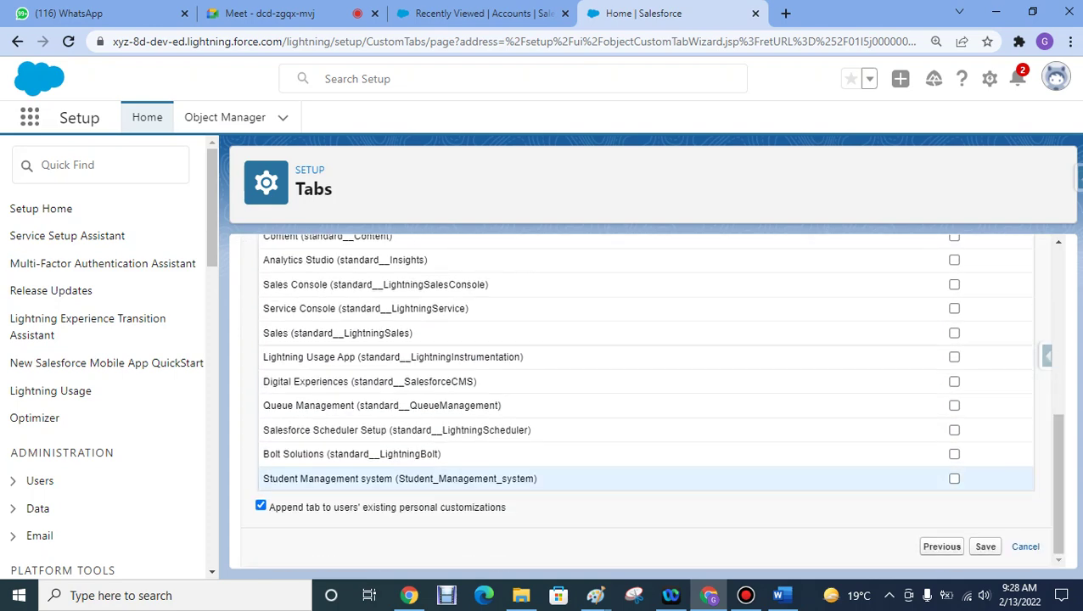
click(954, 479)
click(985, 546)
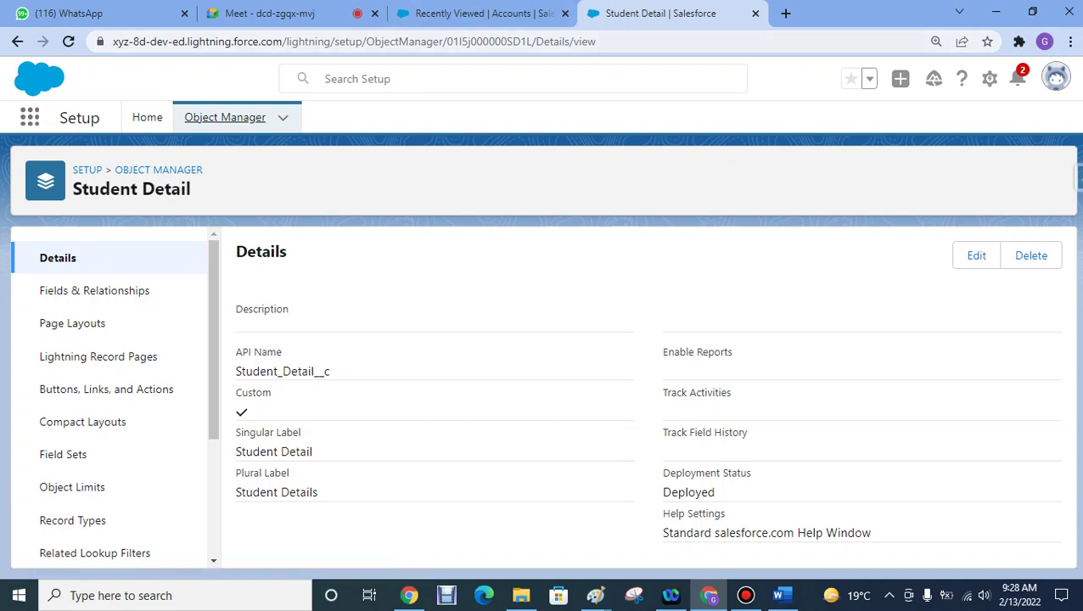
- Duplicate the Student Detail page tab, compare it with Accounts, and end on Accounts
key(ctrl+shift+Tab)
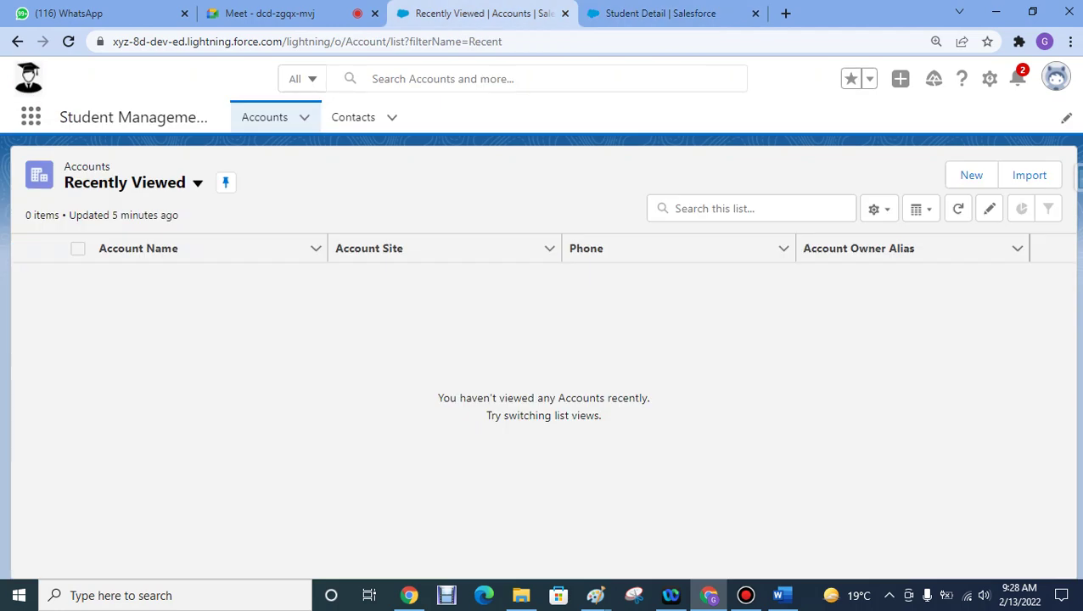
key(ctrl+Tab)
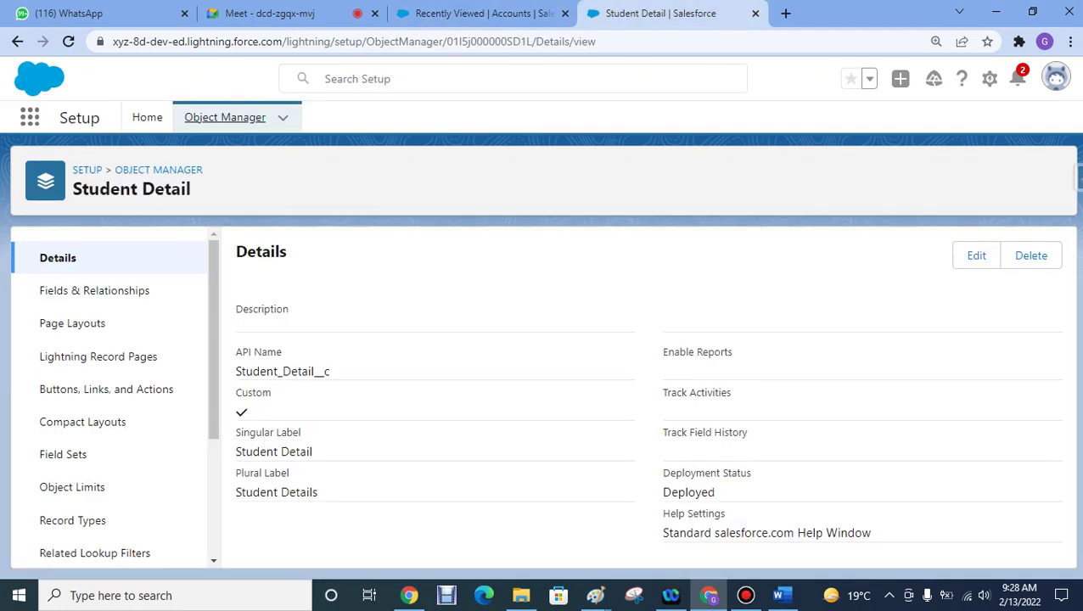
right_click(664, 8)
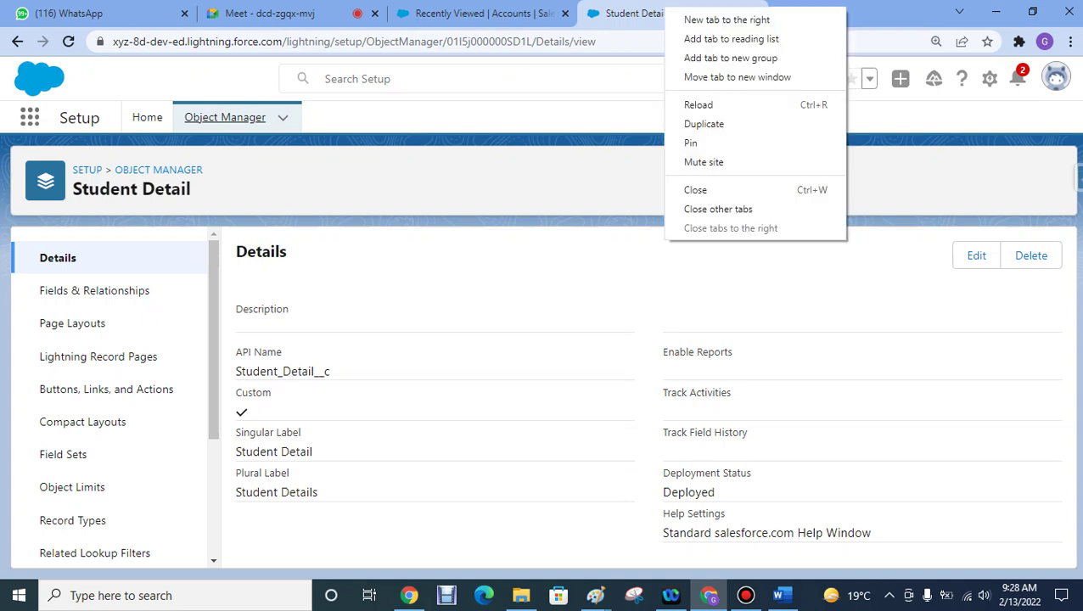
click(703, 124)
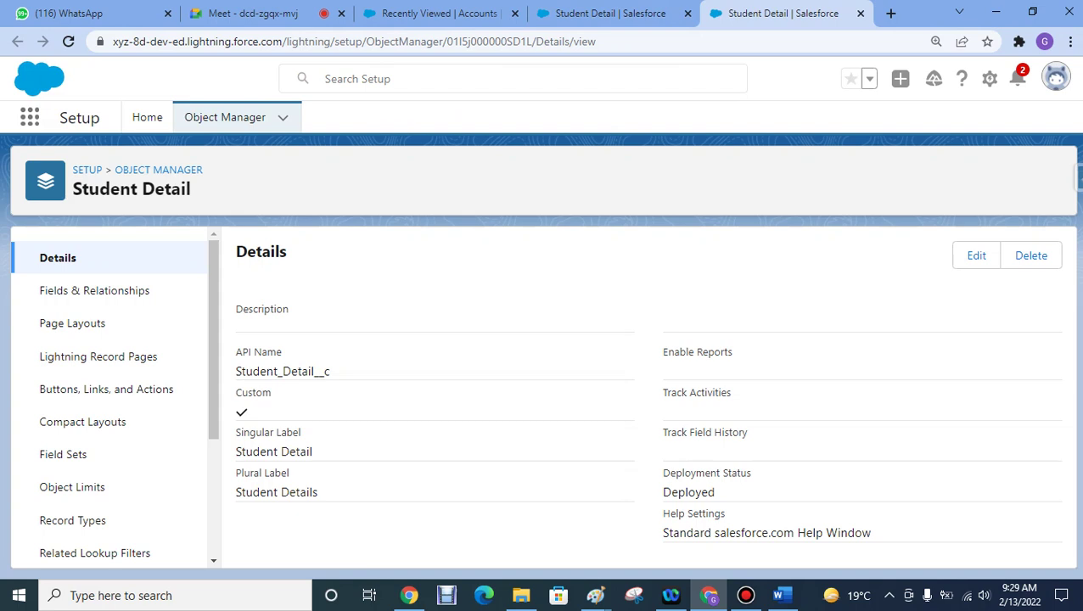
click(437, 12)
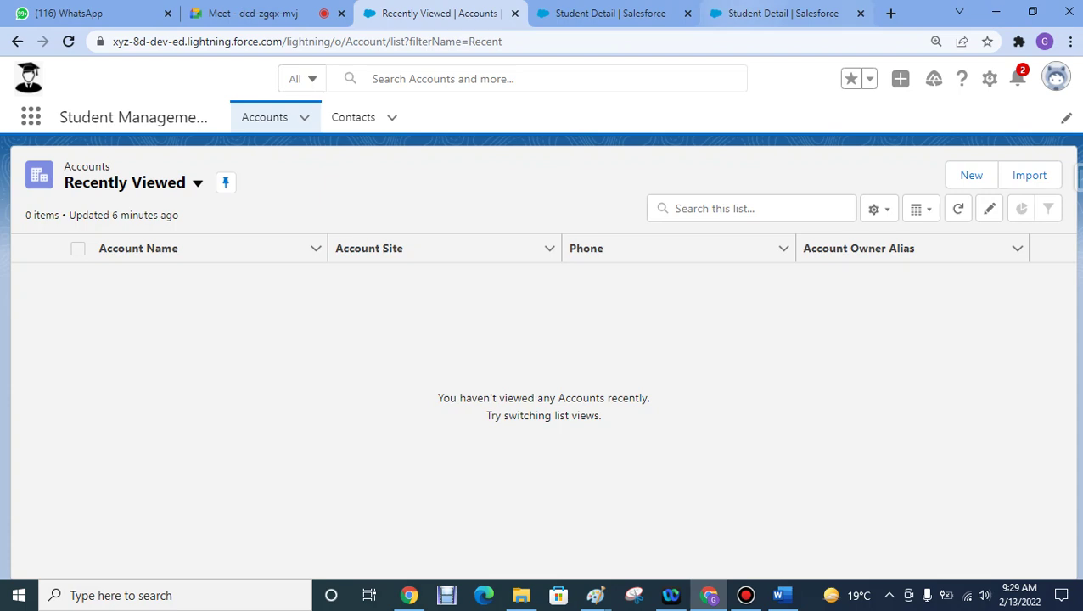
click(781, 13)
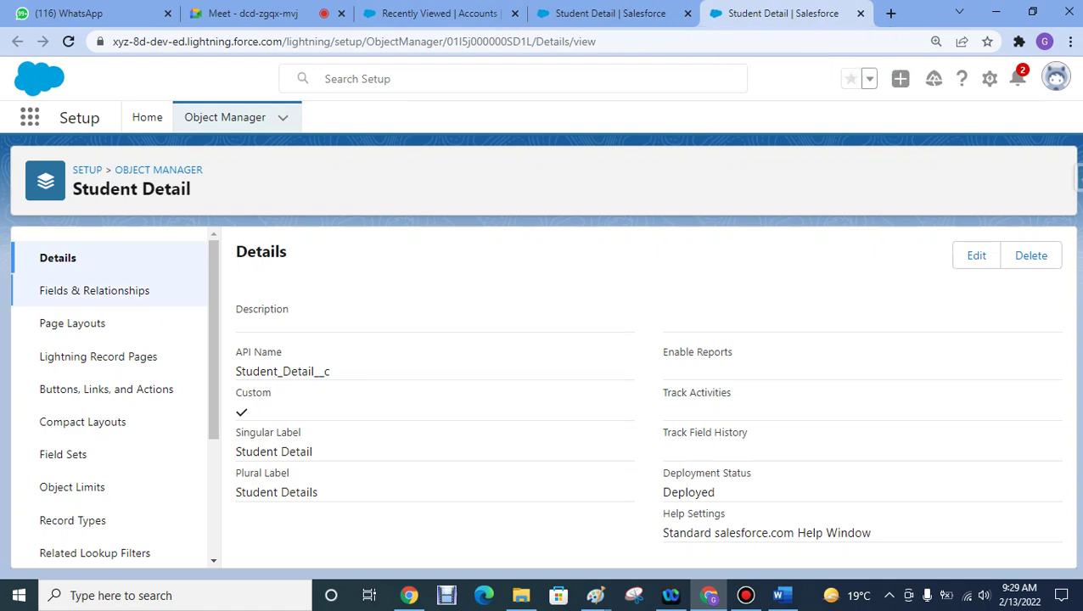
click(440, 13)
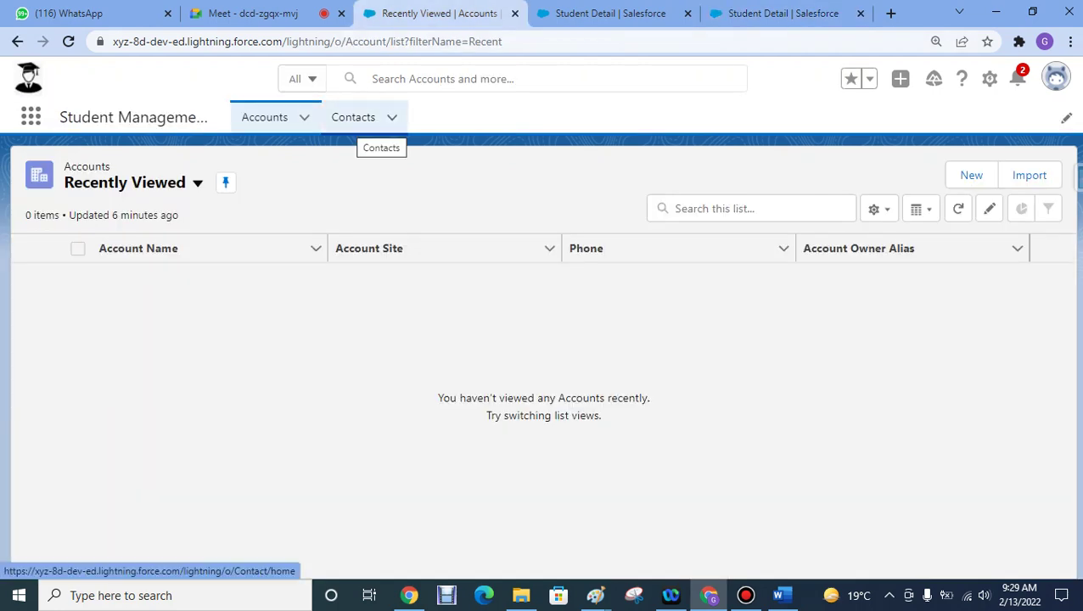
click(780, 13)
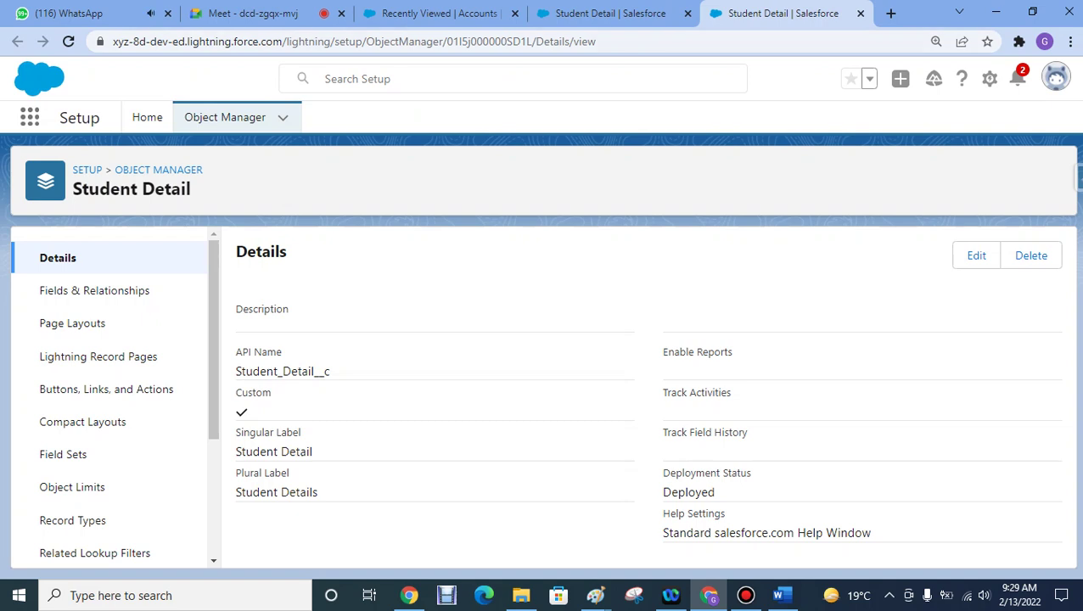
click(439, 13)
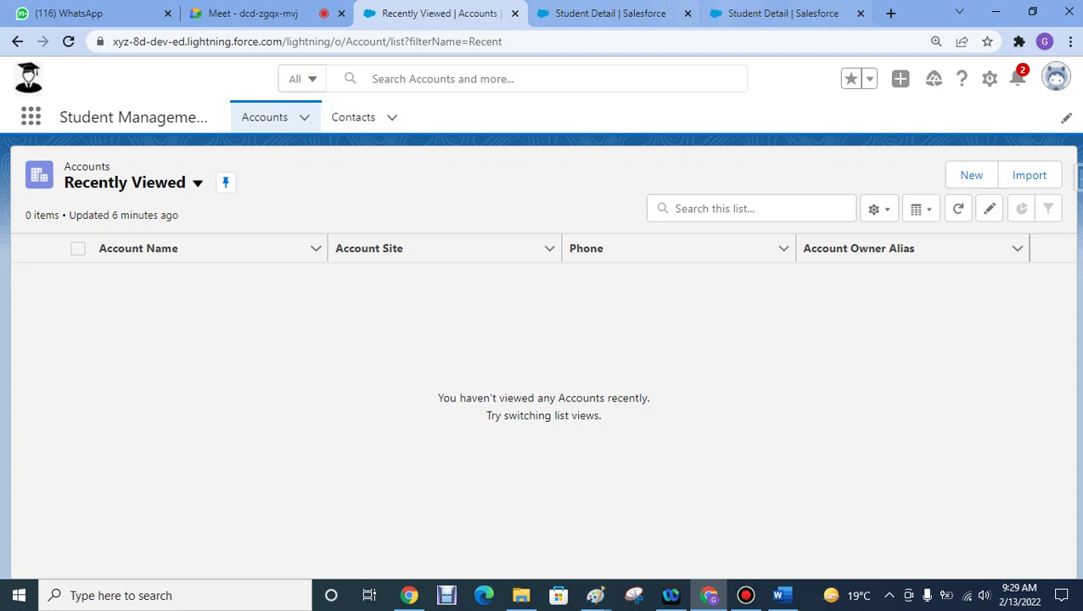
click(768, 13)
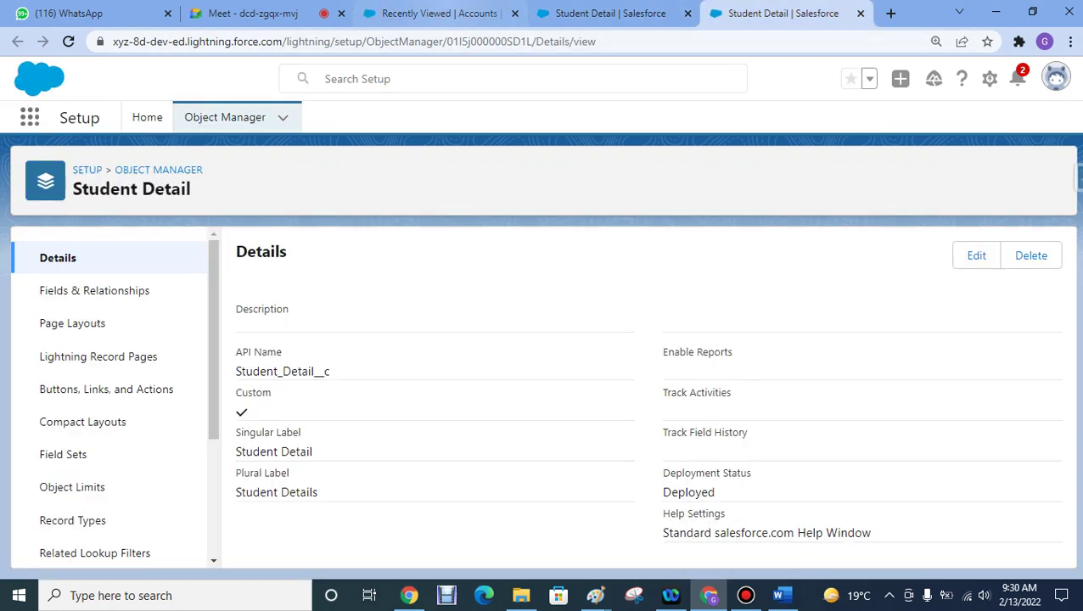
click(437, 13)
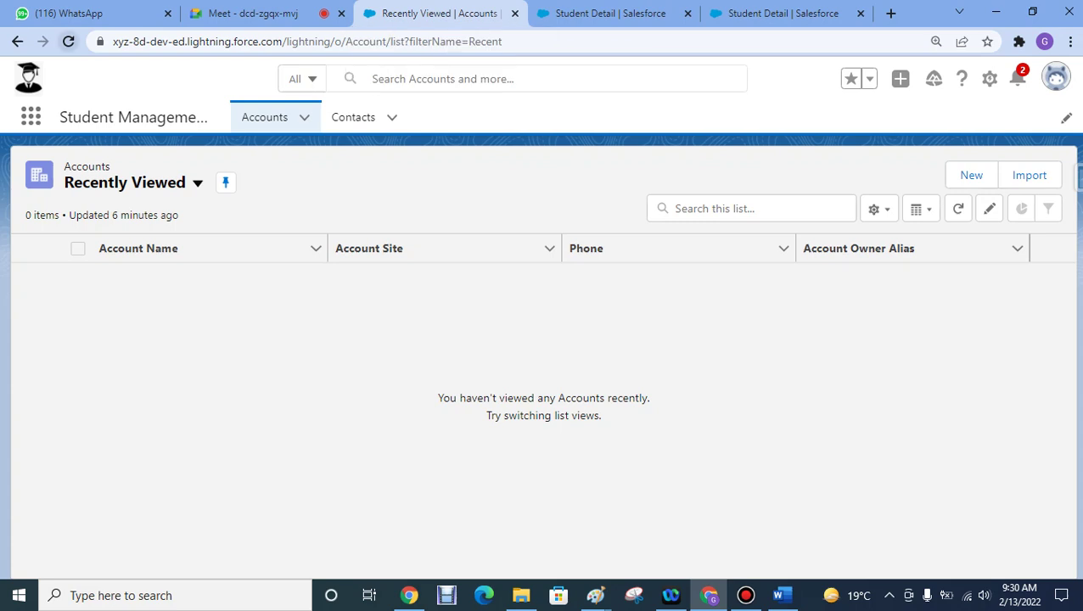
- Reload Accounts to reveal the Student Details tab, check both Student Detail pages, then return
click(68, 41)
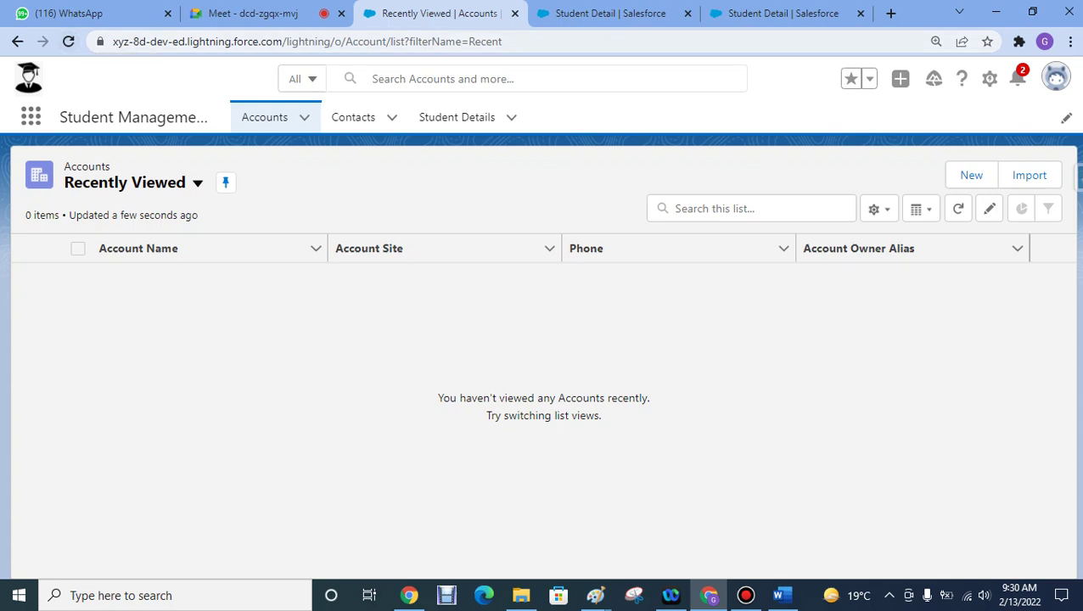
click(594, 13)
key(ctrl+Tab)
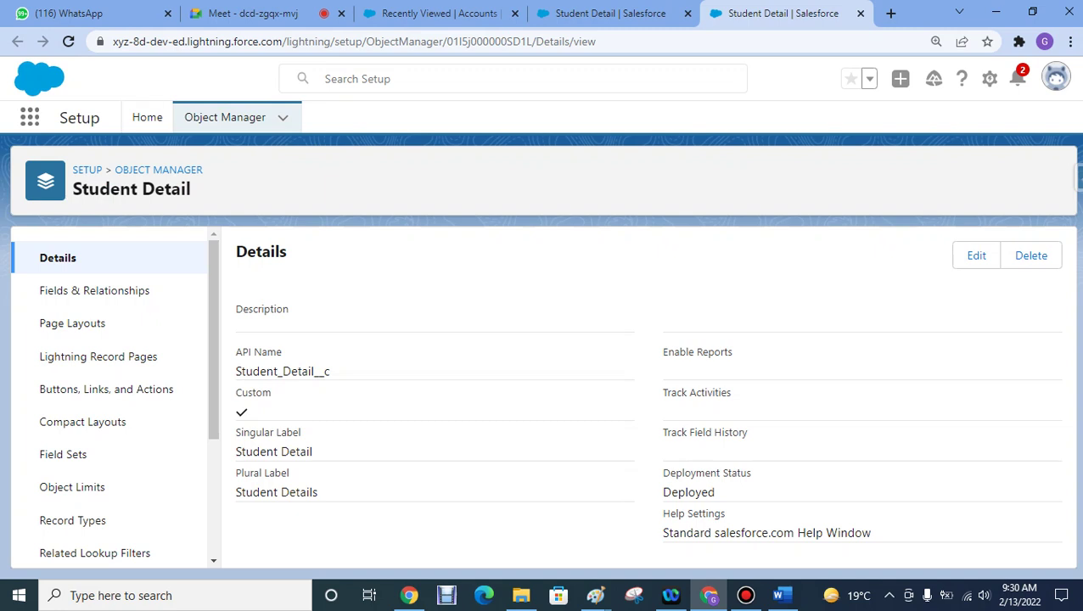
click(438, 13)
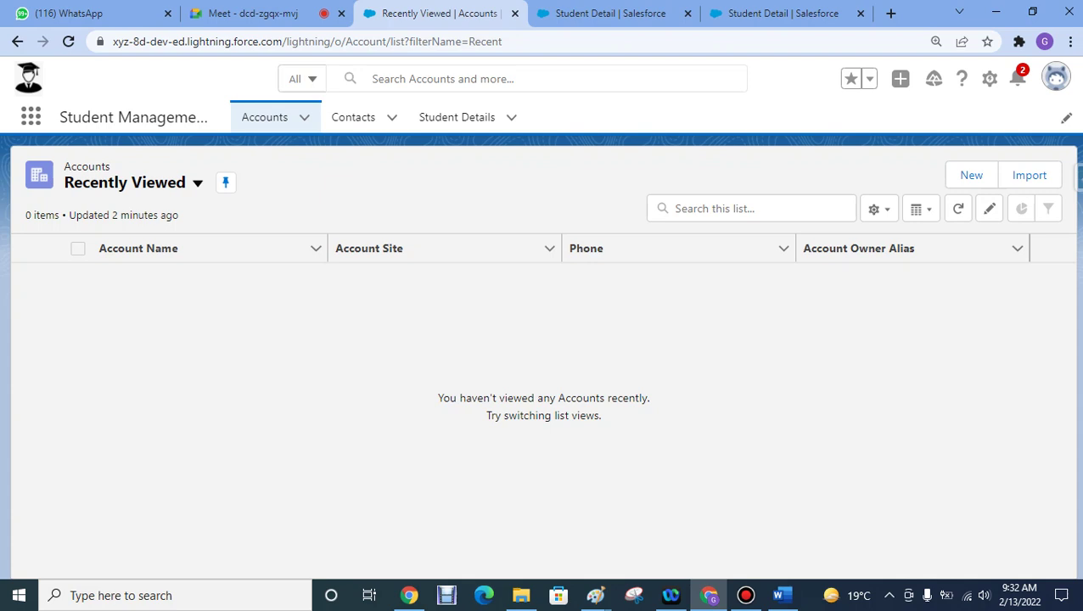
- In Google Meet, review and close the participant list, then go back to Salesforce
key(ctrl+shift+Tab)
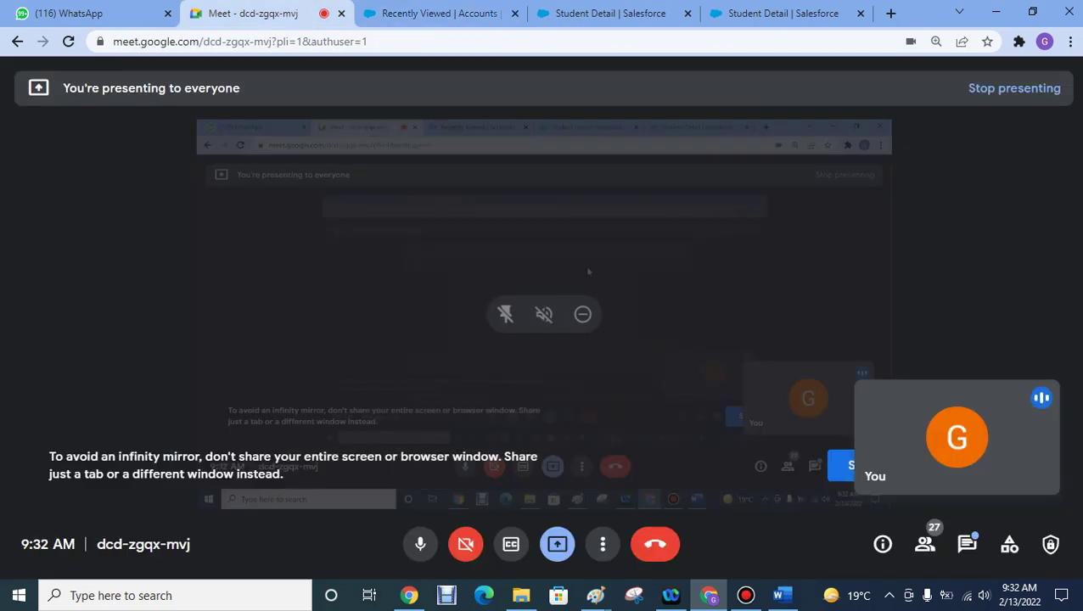
click(925, 544)
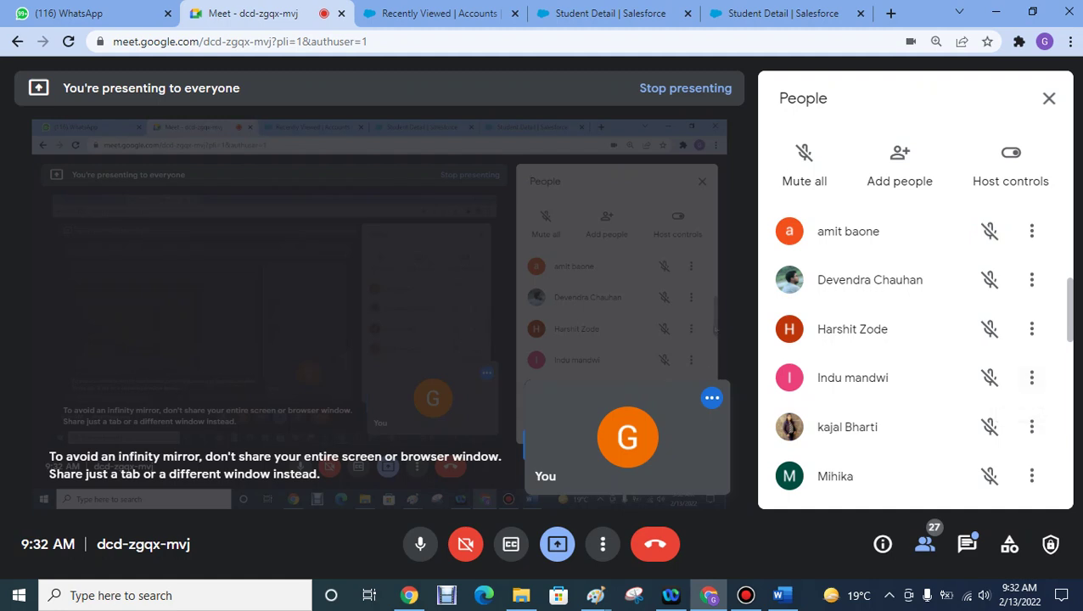
scroll(914, 356, up, 3)
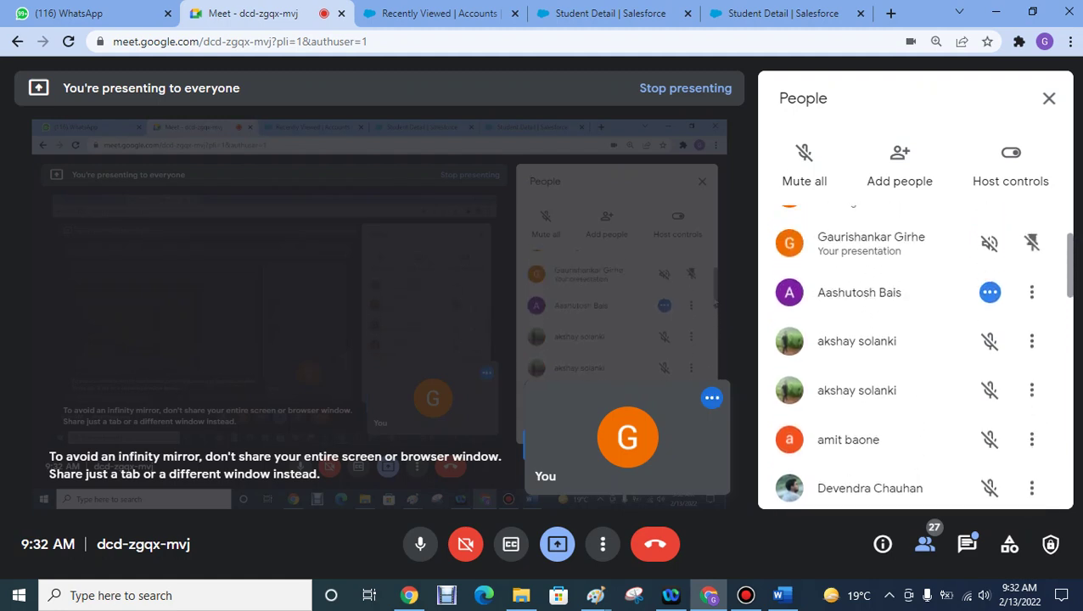
scroll(914, 356, up, 1)
scroll(914, 356, down, 4)
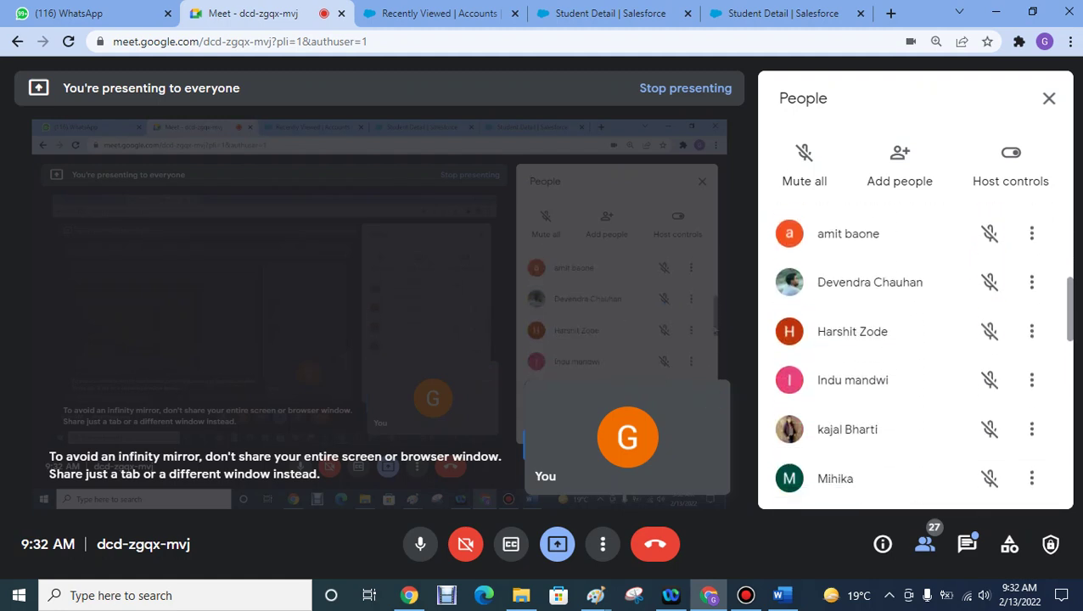
scroll(915, 357, down, 3)
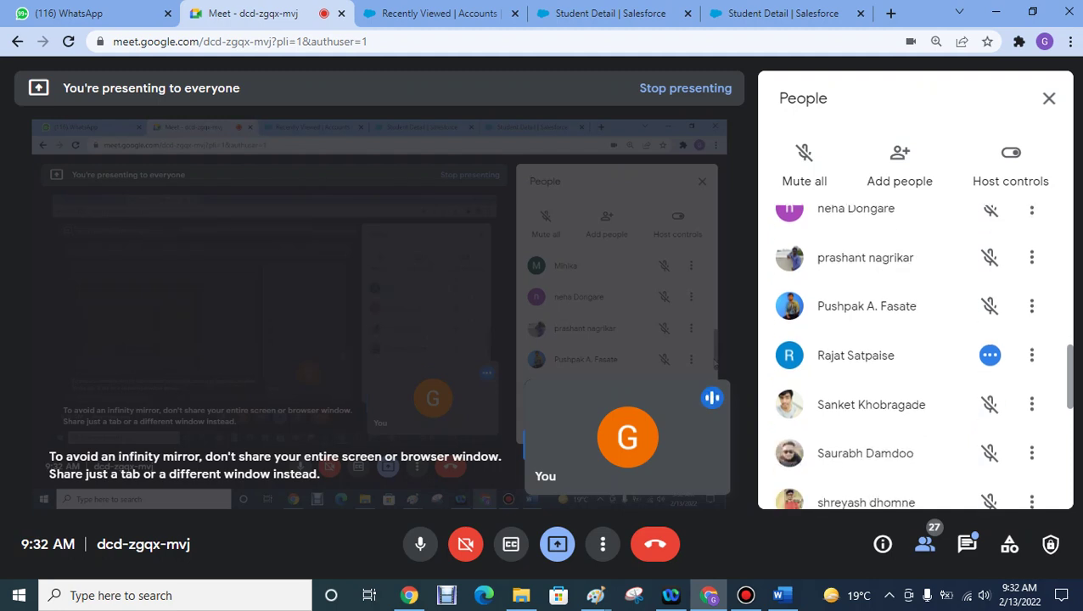
scroll(915, 356, down, 5)
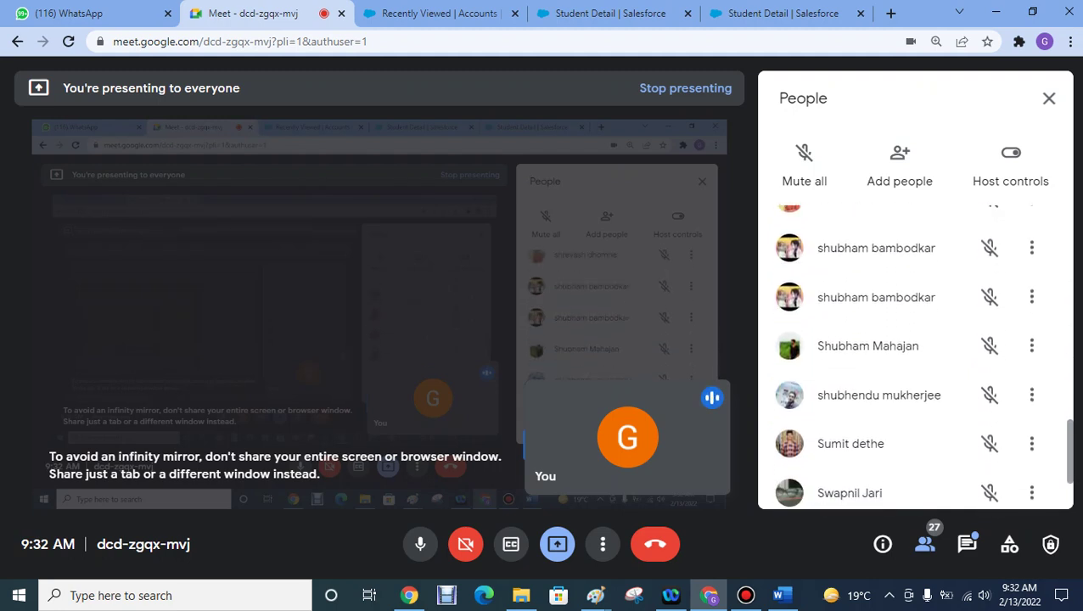
scroll(914, 356, down, 2)
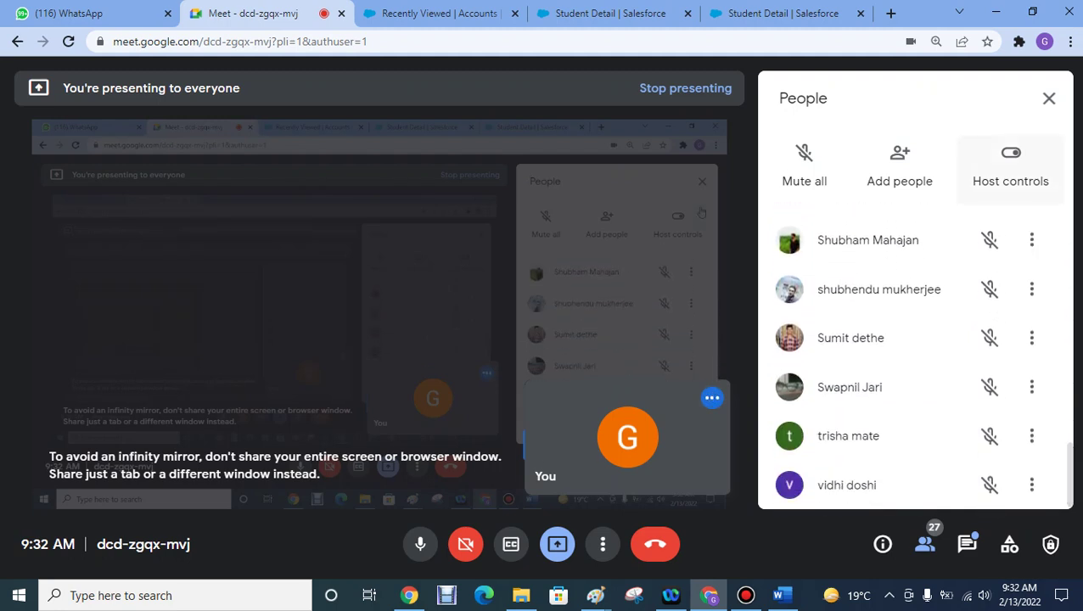
click(1049, 98)
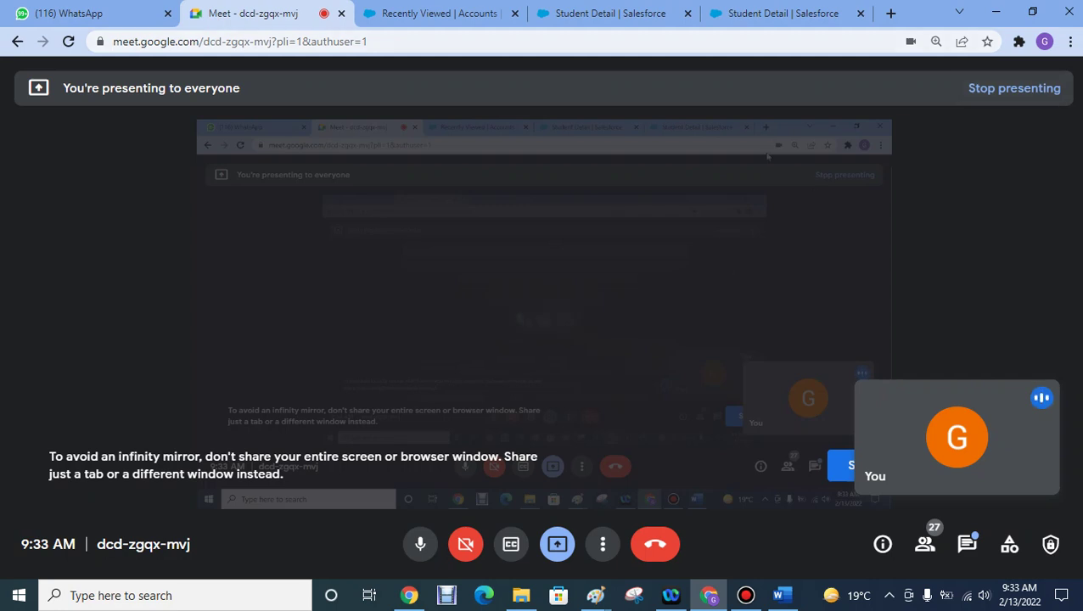
click(777, 13)
- Open the Student Details list, then start and cancel a new Student Detail record
click(437, 12)
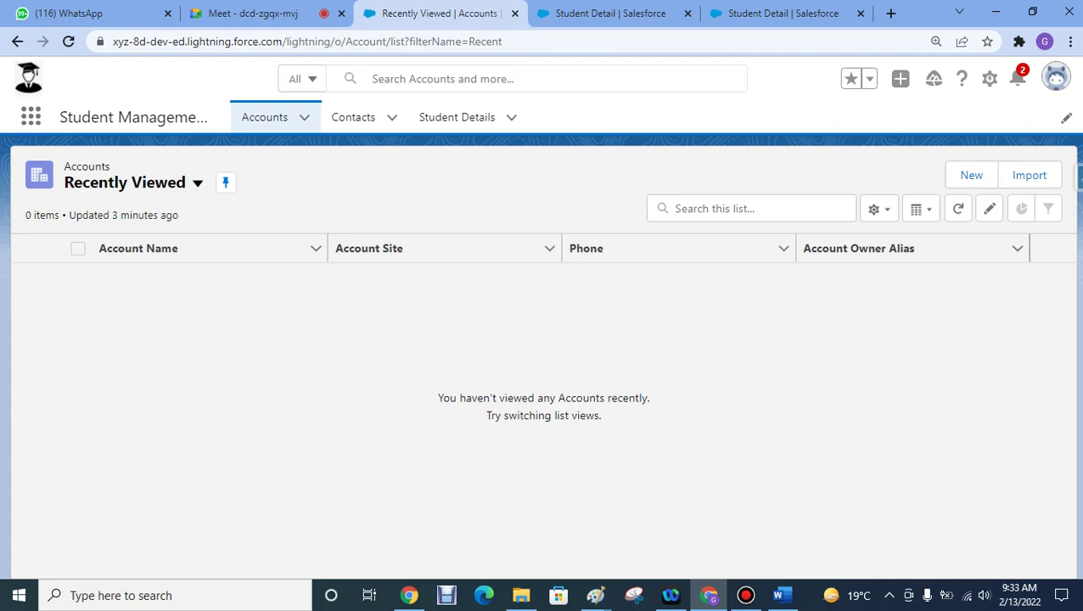
click(456, 117)
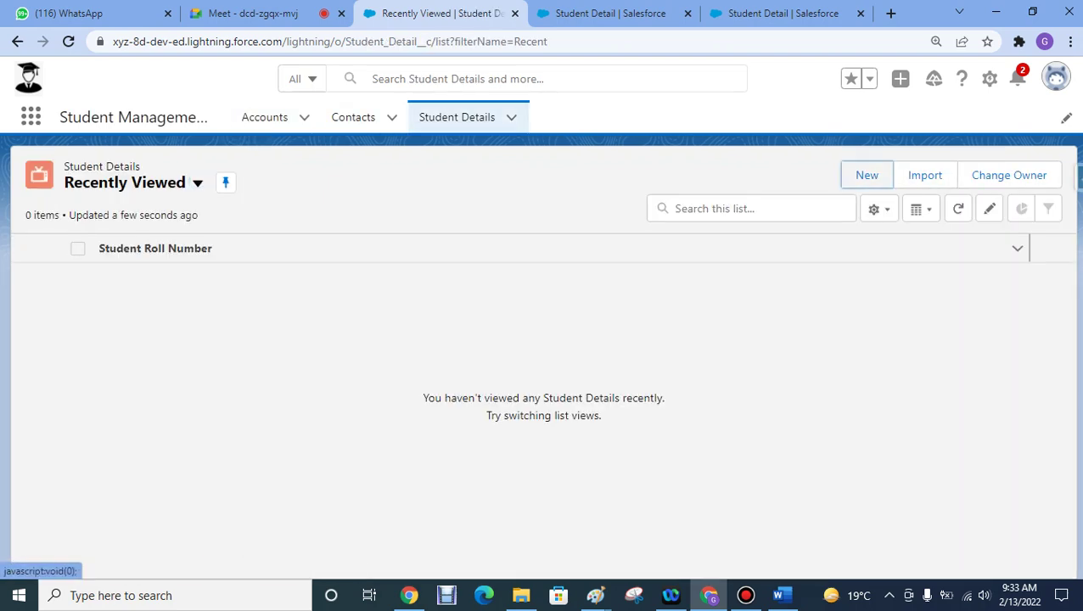
click(867, 175)
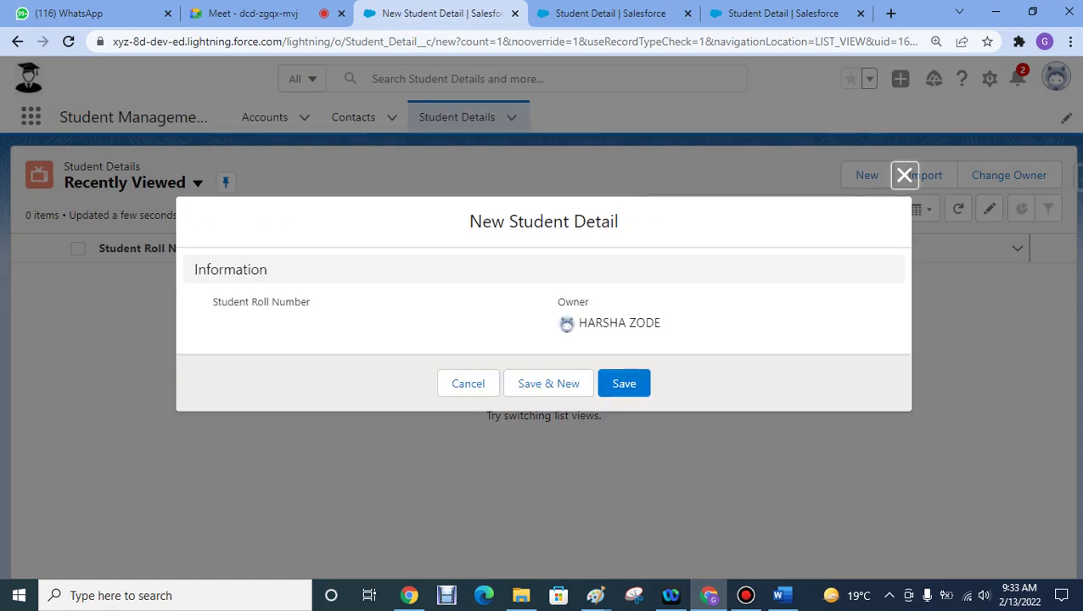
click(904, 175)
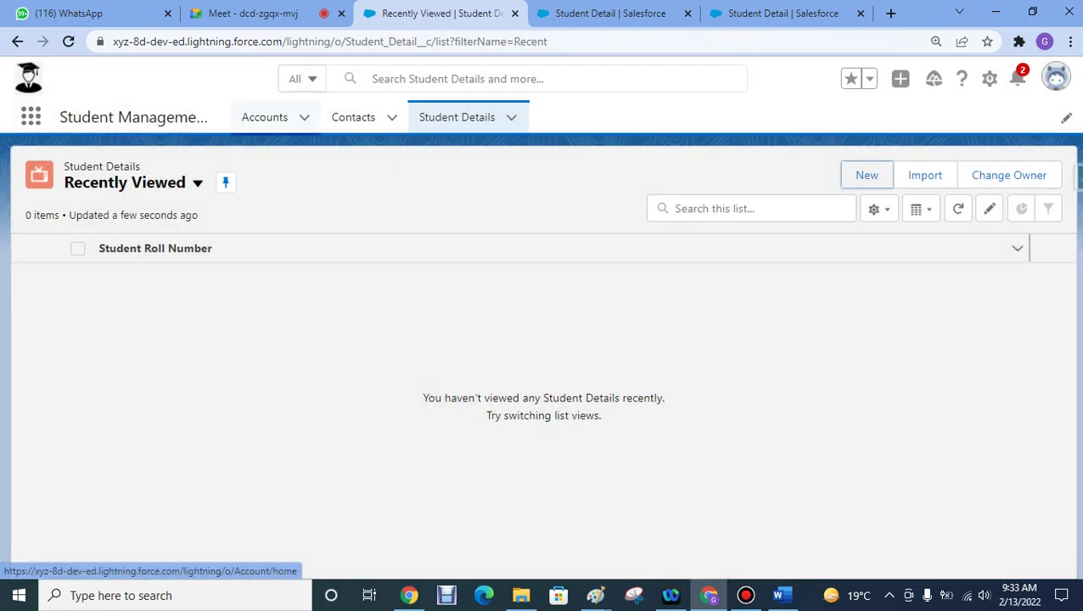
- Start a new account from the Accounts list and enter the person's full name as Account Name
click(263, 117)
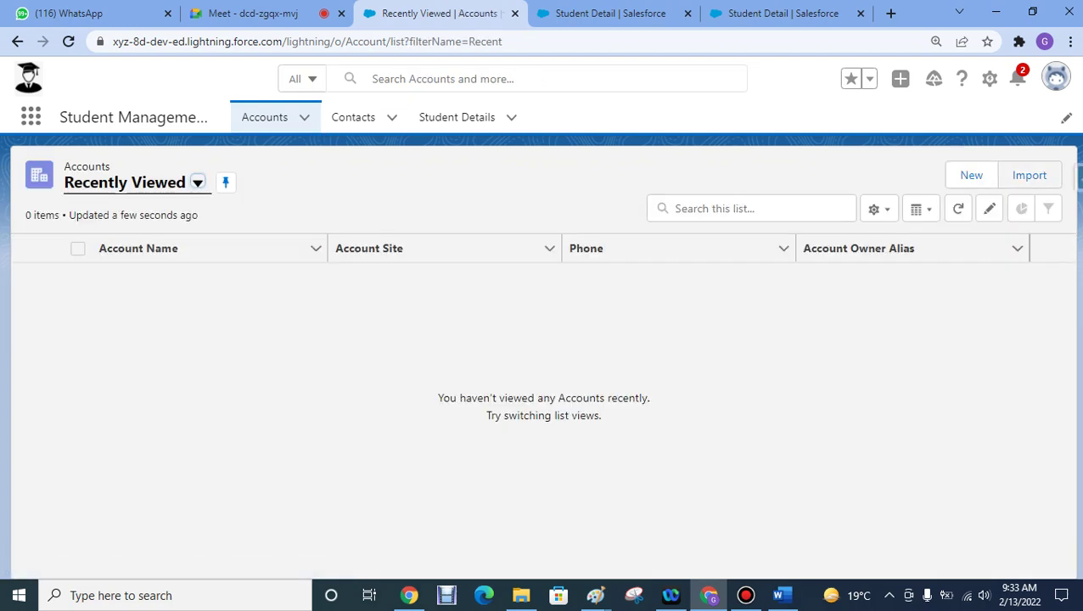
click(970, 175)
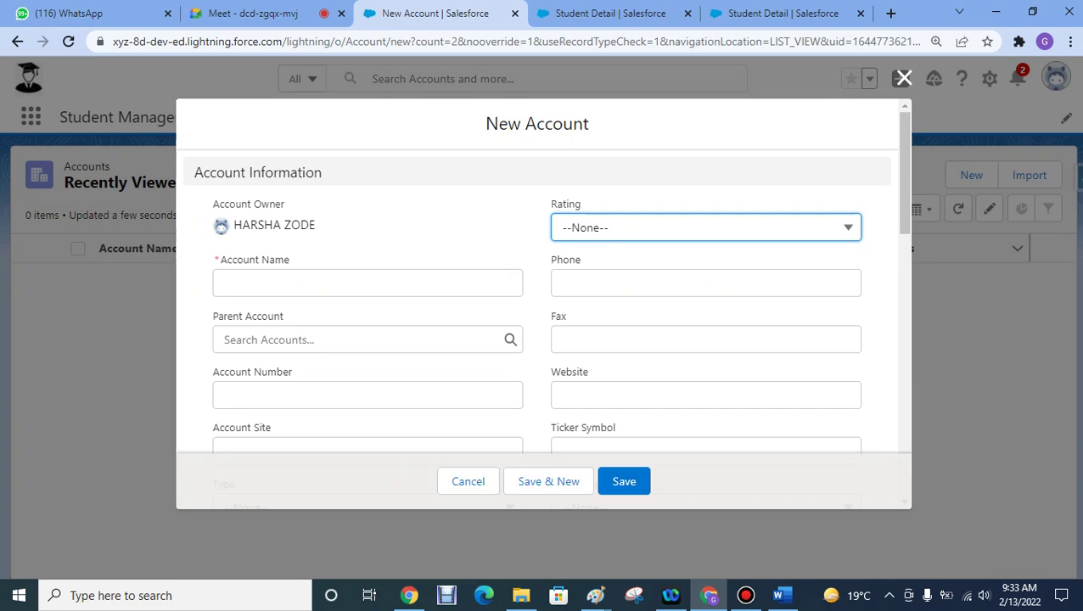
click(367, 283)
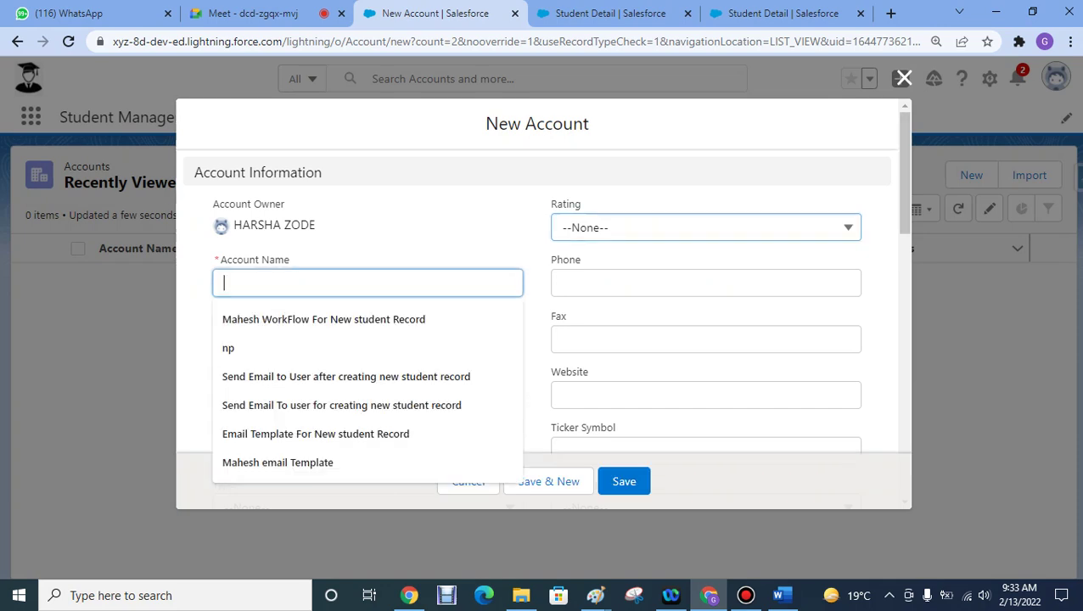
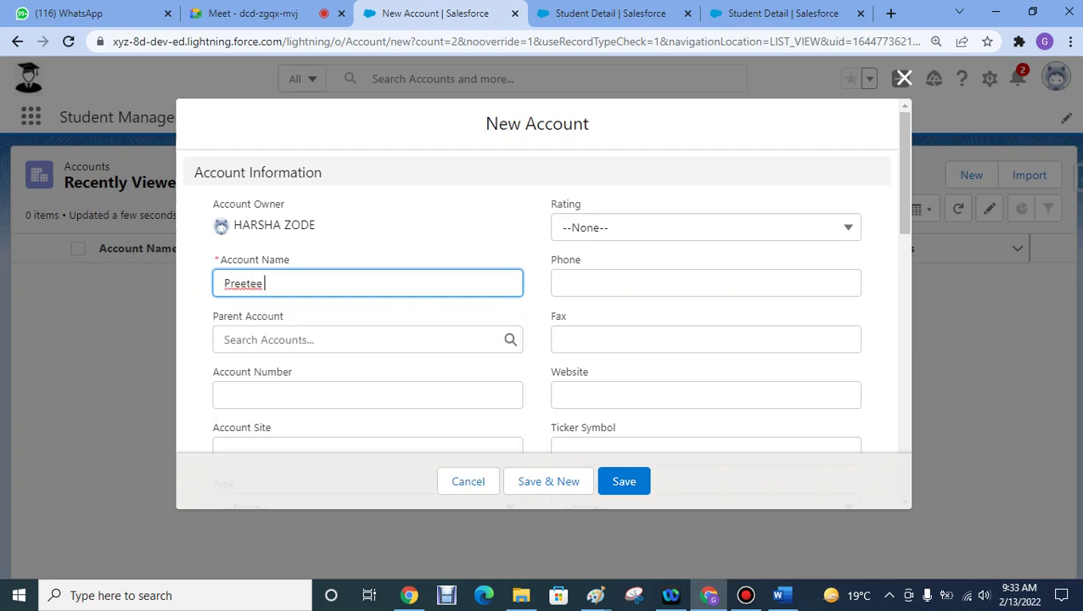
- Enter the account number and set the account Rating to Hot
click(367, 394)
text(1234567890)
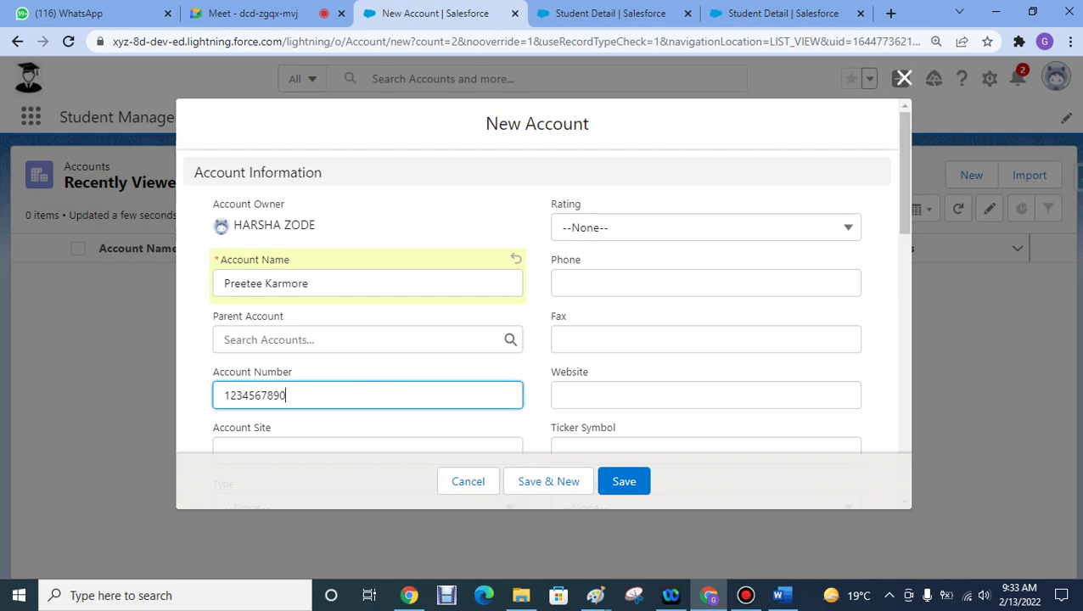
click(704, 228)
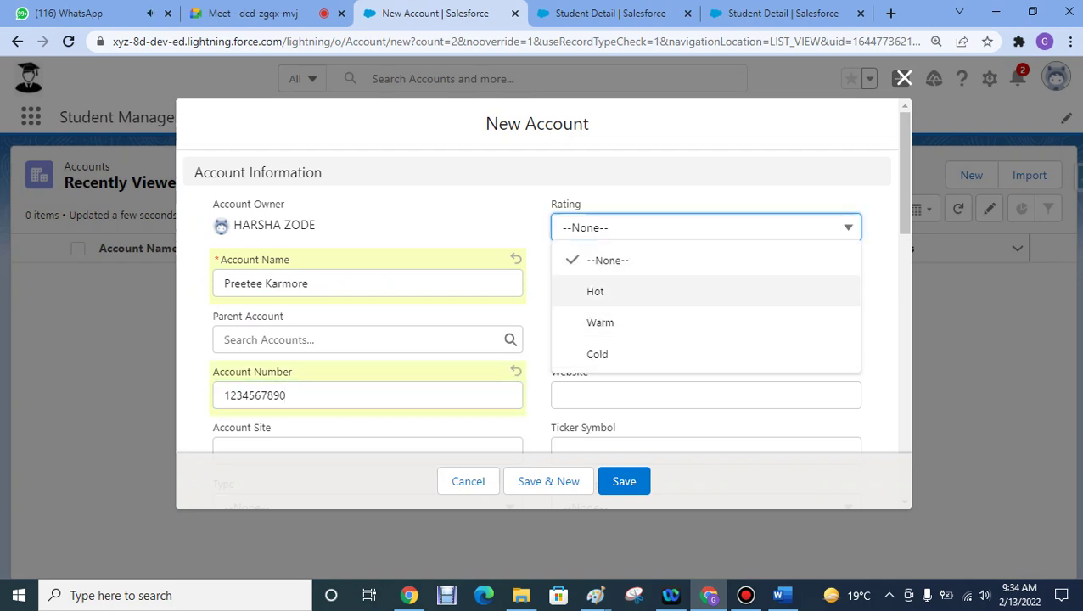
click(595, 291)
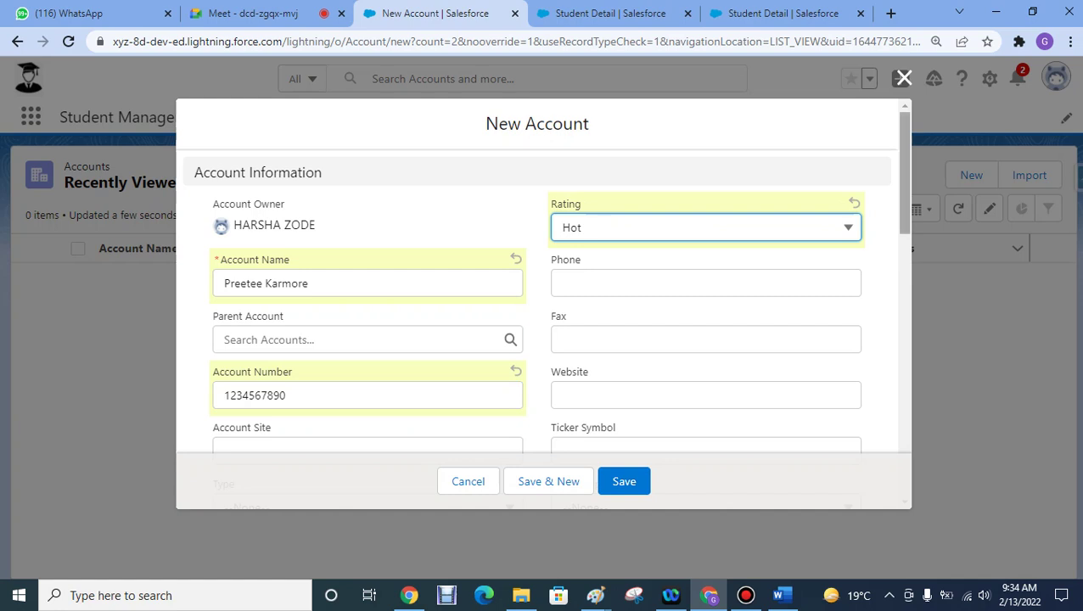
scroll(543, 280, down, 1)
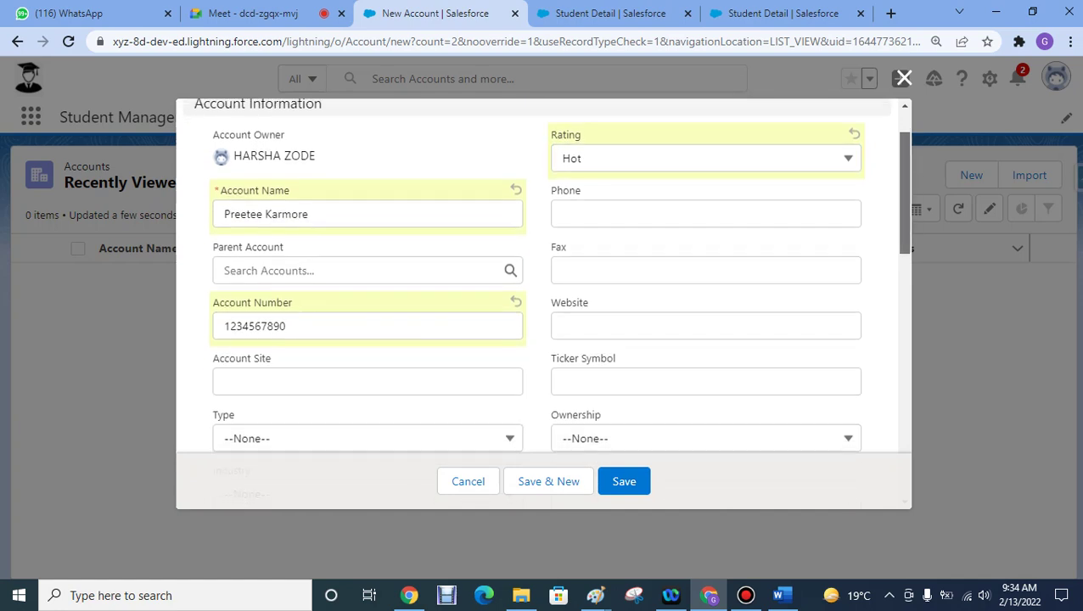
click(704, 214)
text(0987654321)
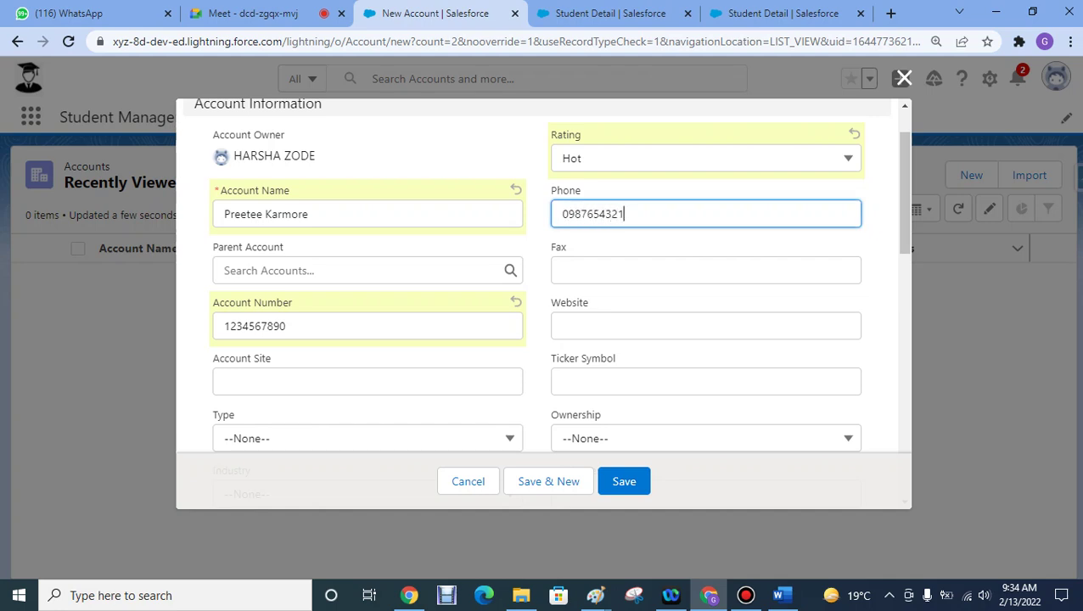
click(704, 326)
text(www)
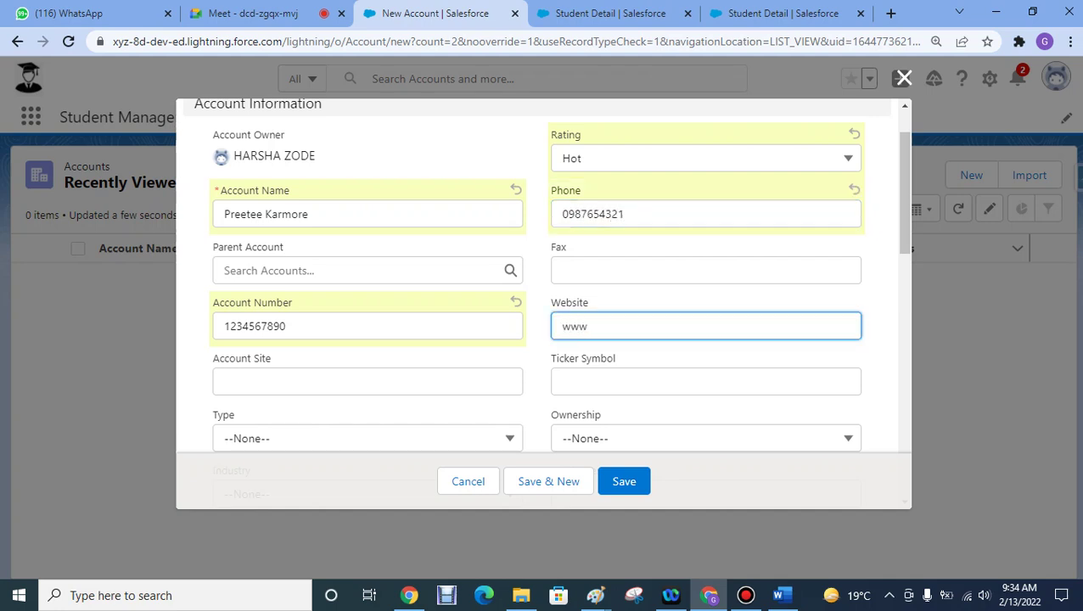
text( .google.com)
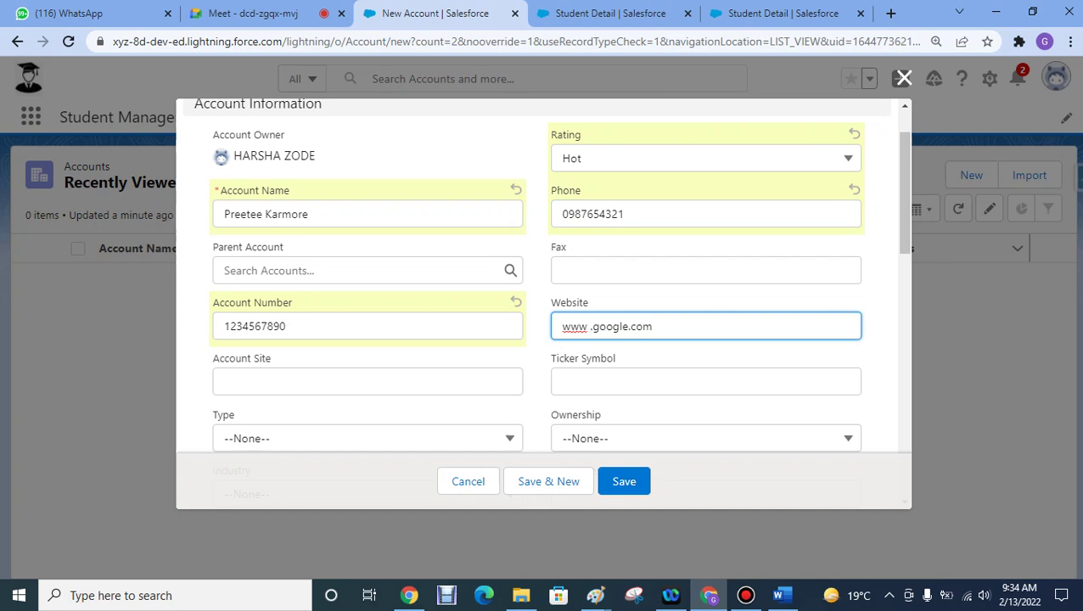
click(266, 214)
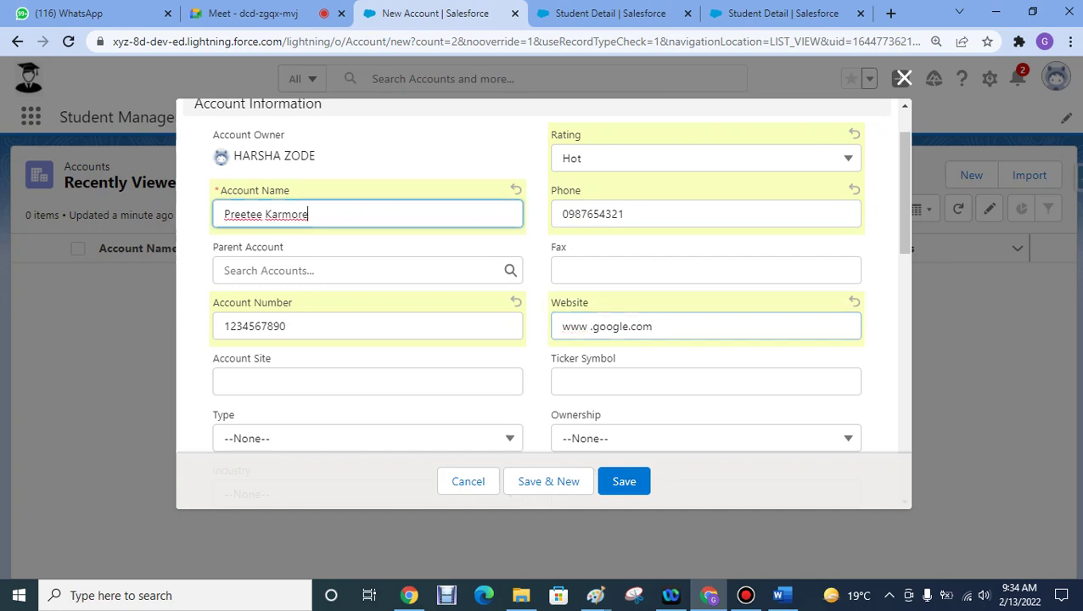
key(BackSpace)
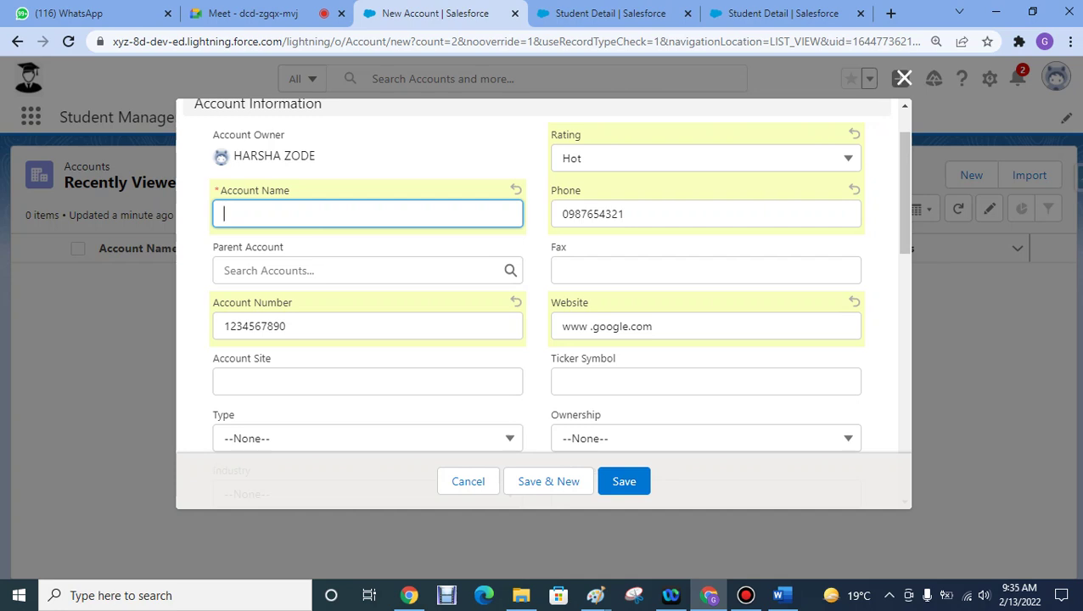
- Set Industry to Banking, Employees to 20 and Ownership to Public
click(368, 438)
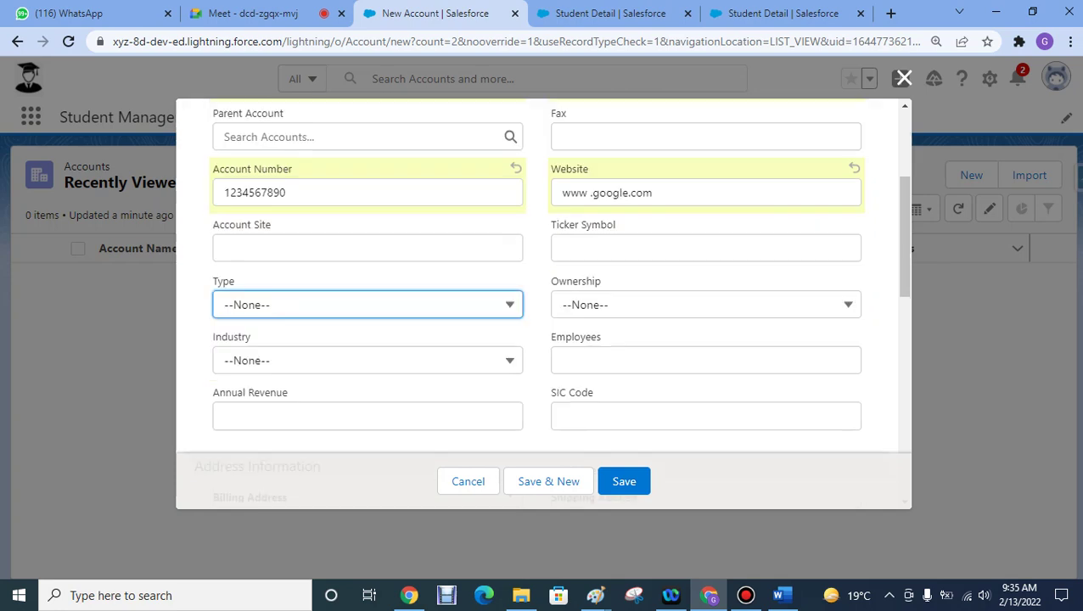
key(Tab)
key(Down)
key(Down)
key(Down)
key(Down)
key(Return)
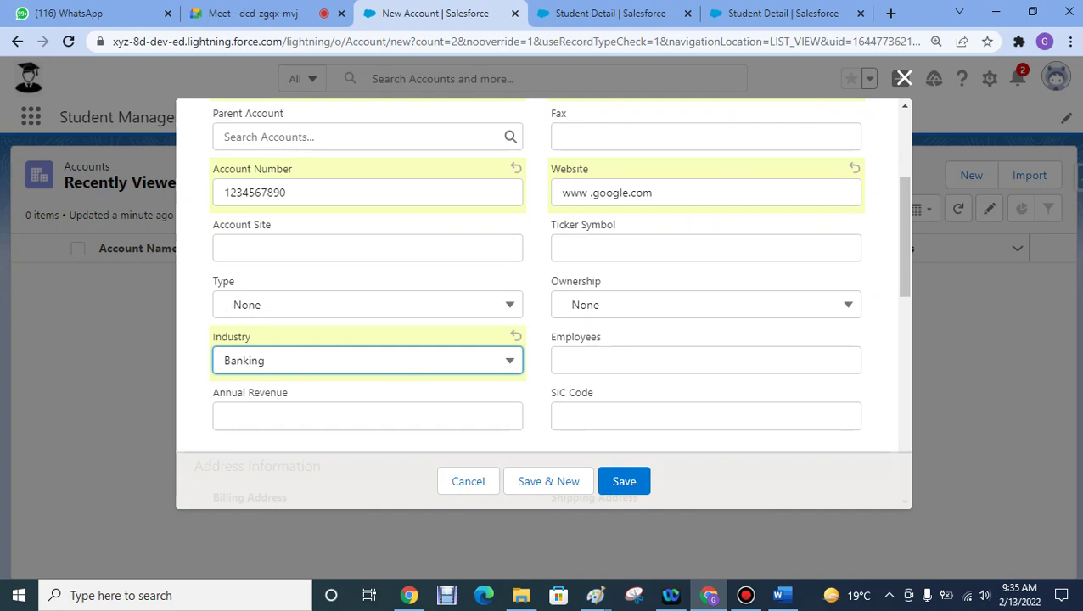
click(705, 360)
text(20)
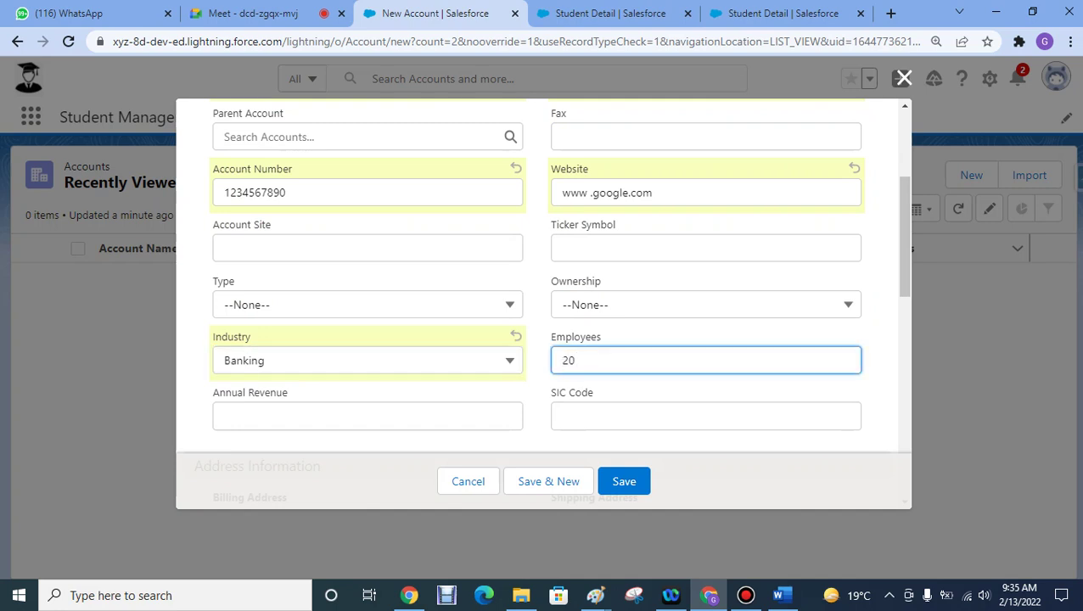
key(shift+Tab)
key(Down)
key(Down)
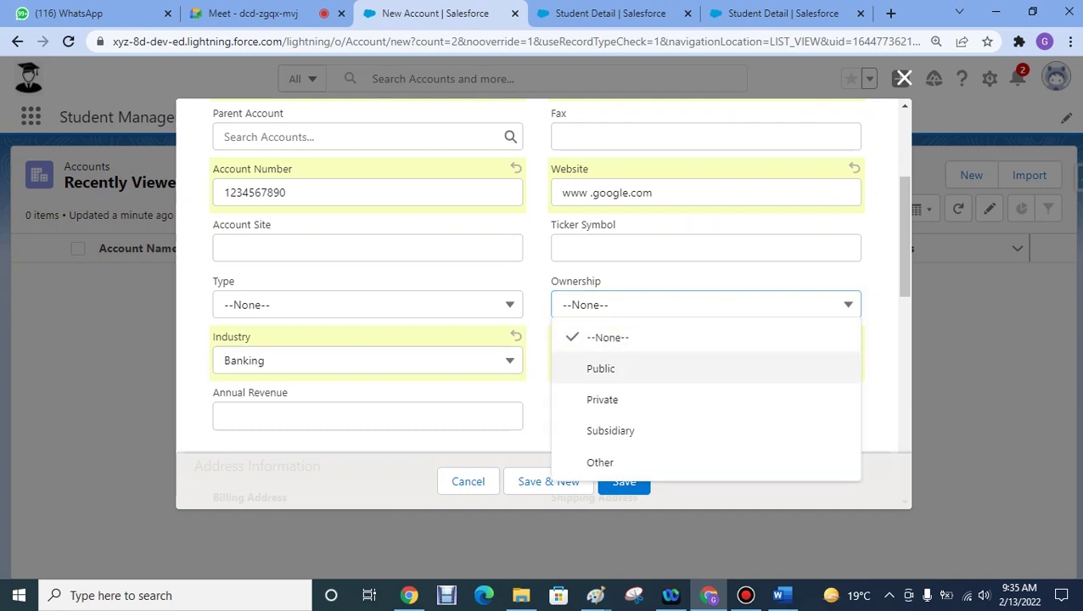
key(Return)
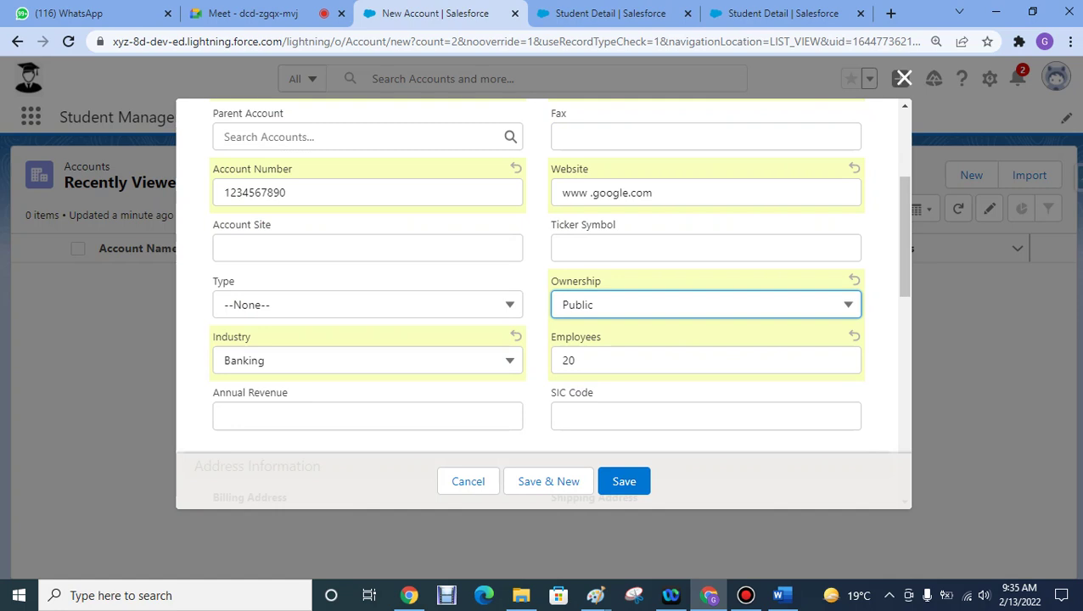
- After the missing-name error, re-enter the person's name as Account Name and save the account
scroll(543, 297, up, 3)
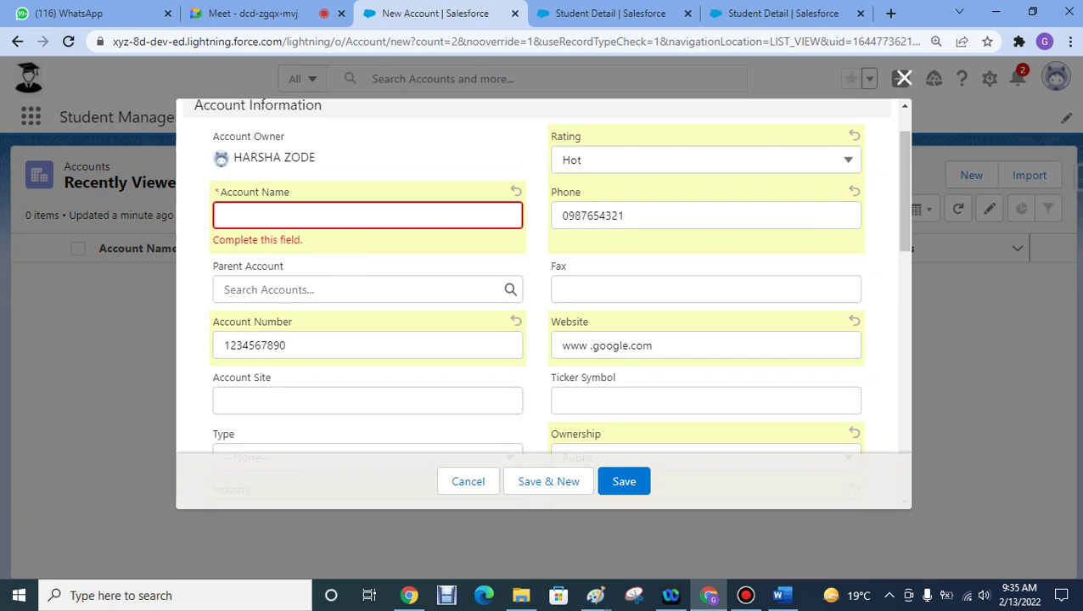
key(Return)
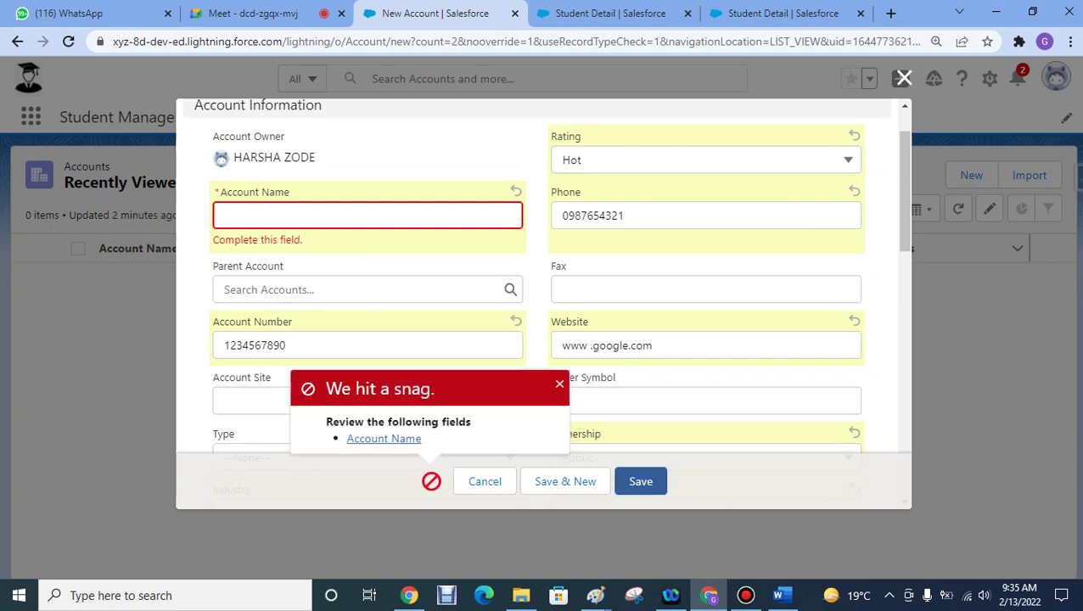
key(Escape)
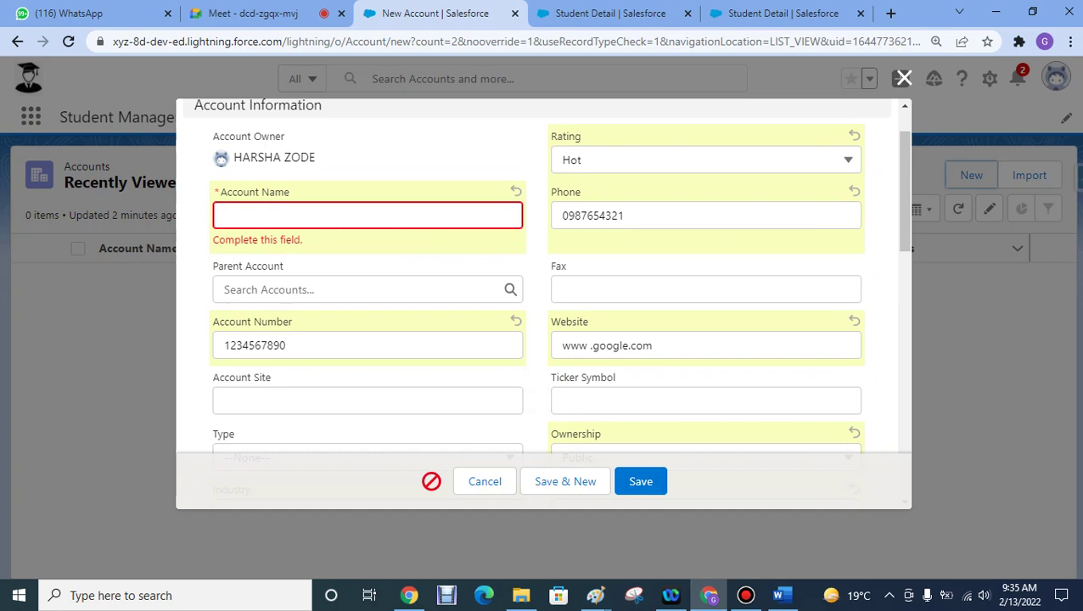
click(368, 216)
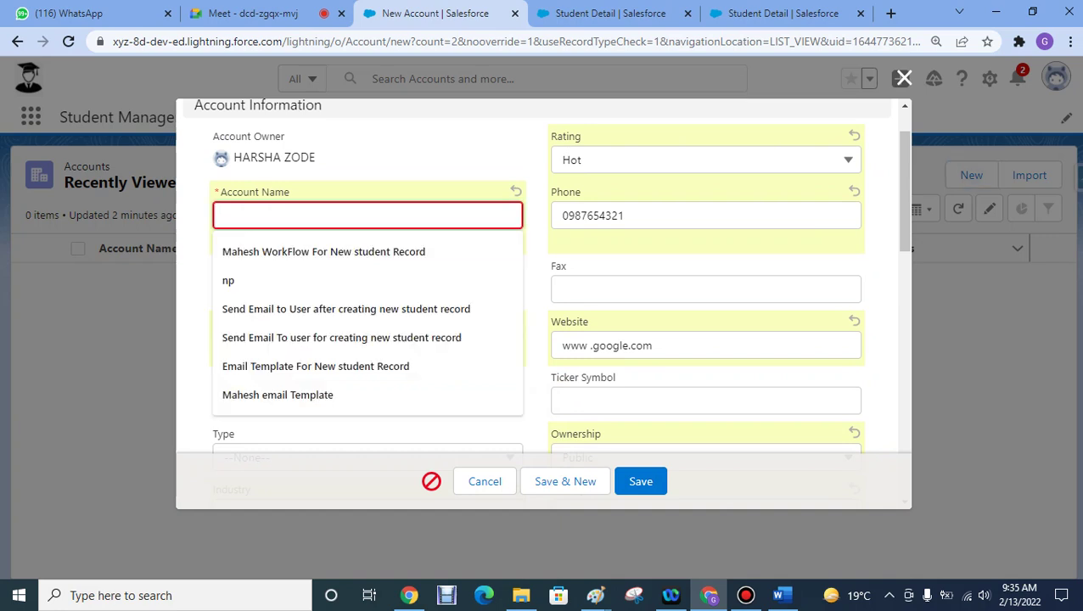
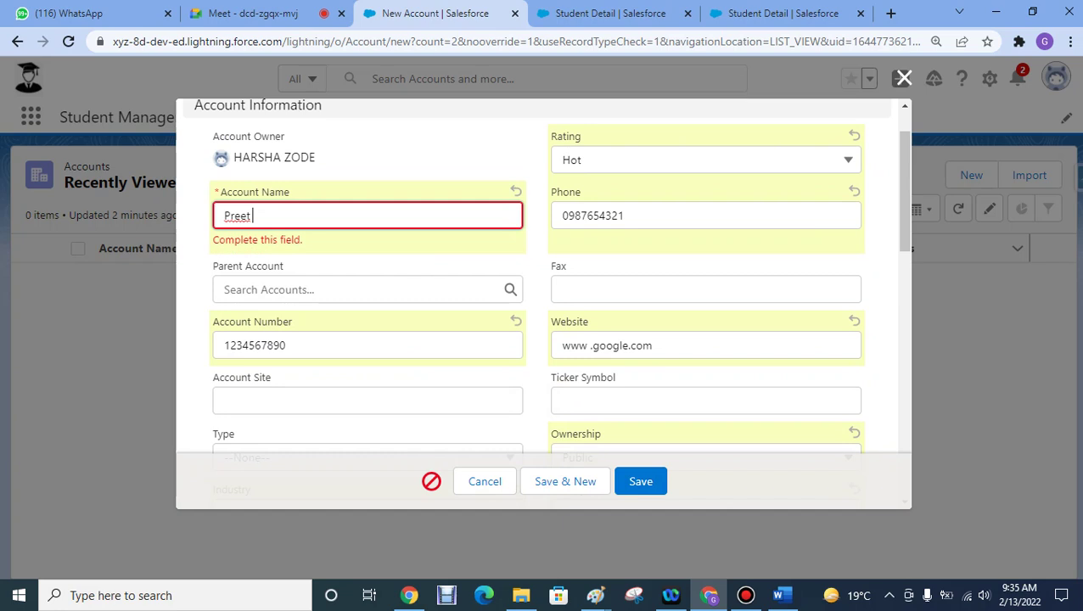
key(Return)
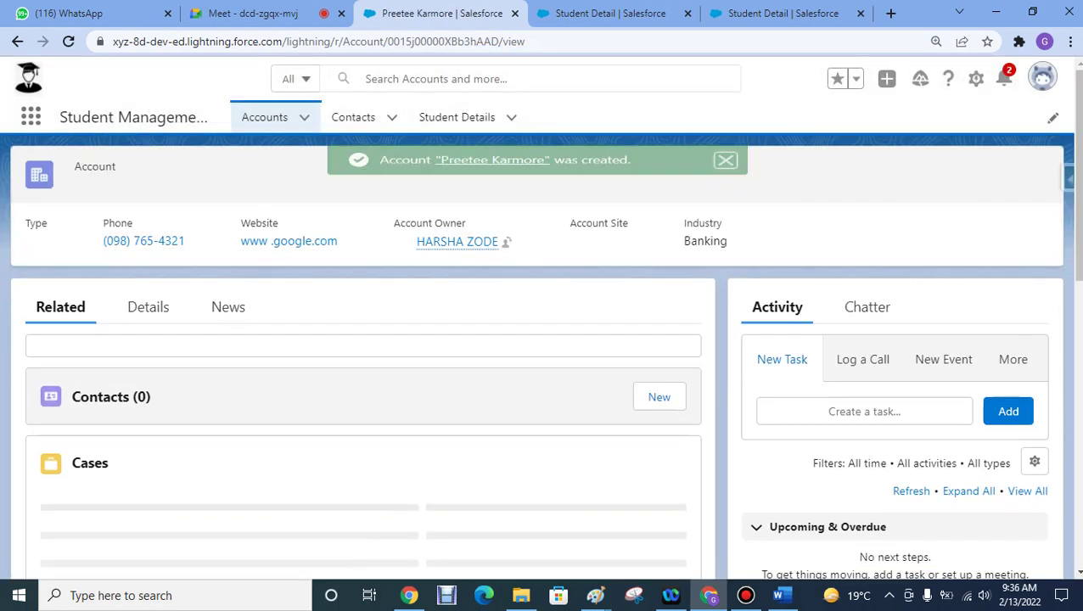
- Start another new account with a person's name and an account number
click(264, 118)
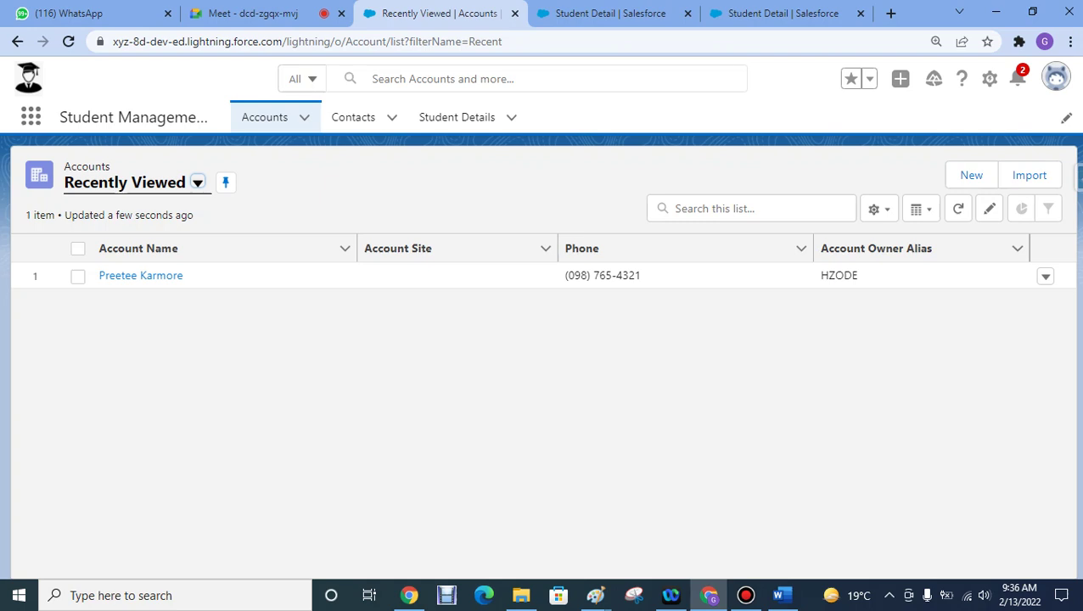
click(264, 119)
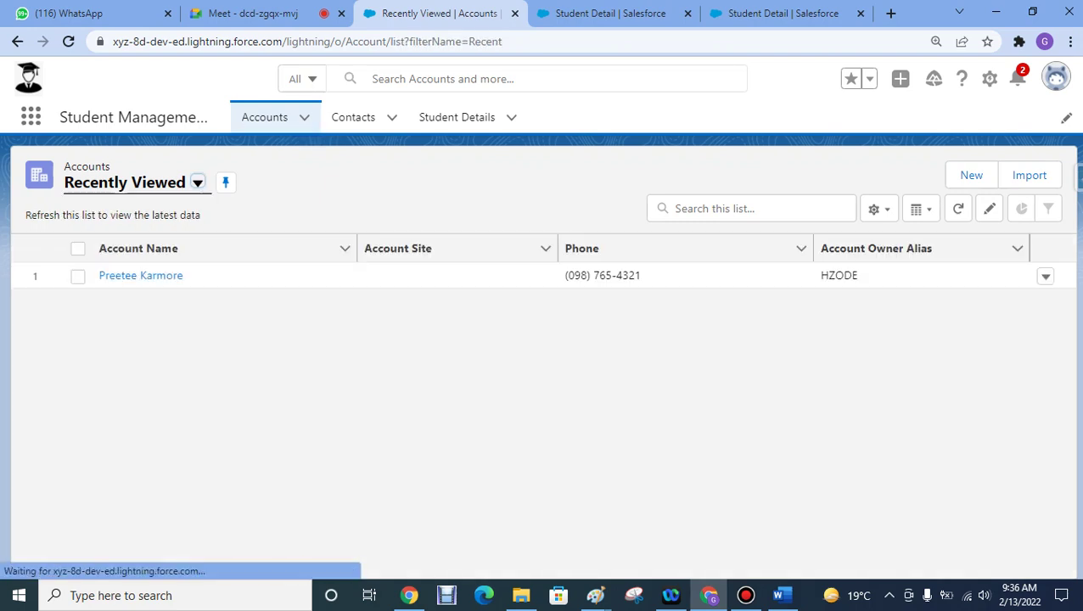
click(971, 175)
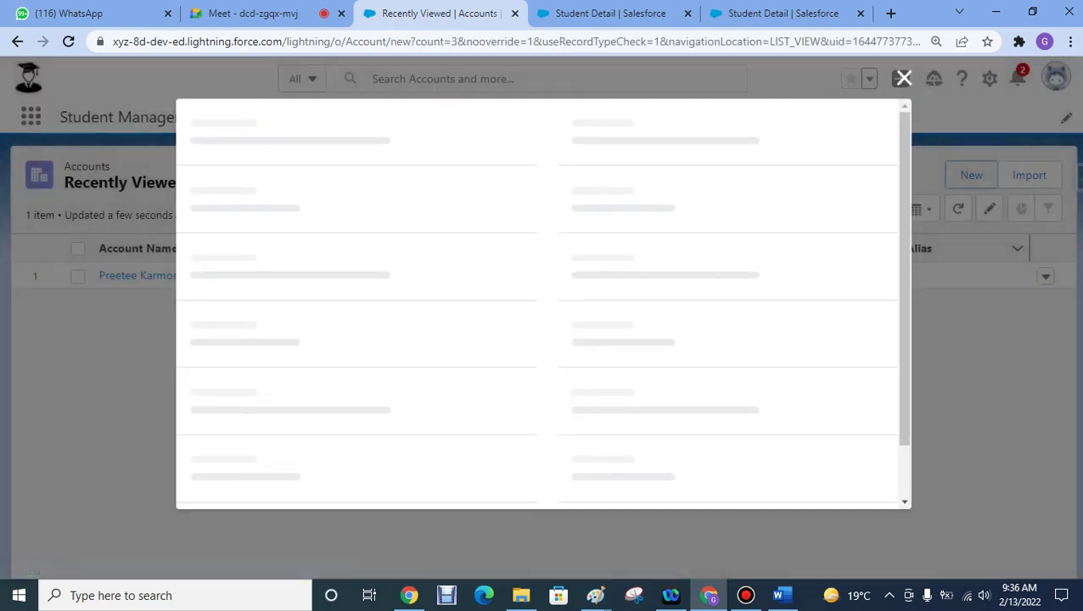
click(367, 283)
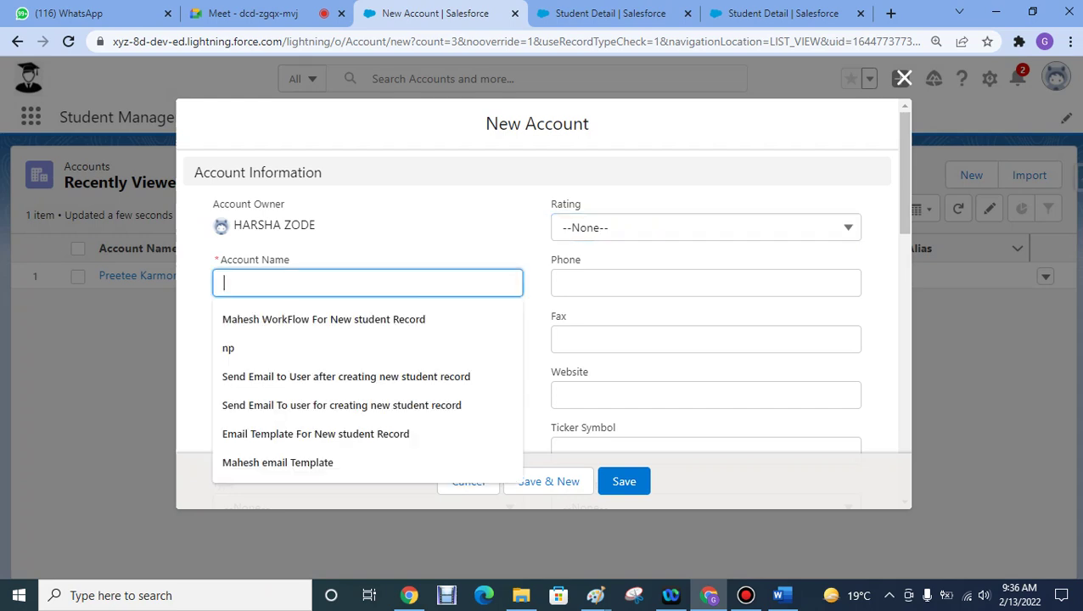
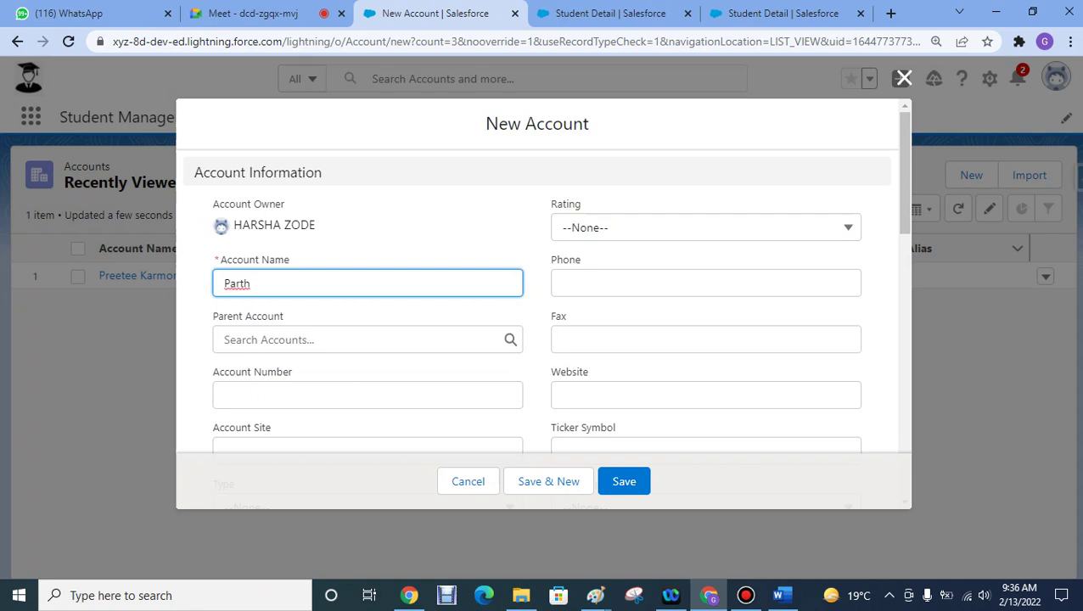
click(367, 394)
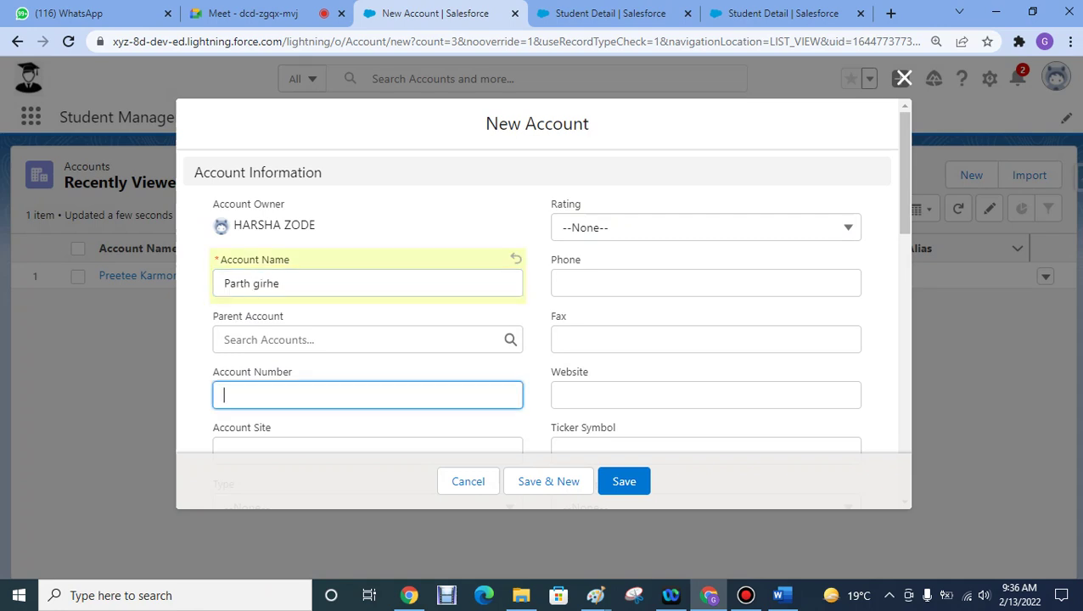
text(09876543)
- Rate the account Hot, set Ownership to Private, and save it
click(705, 227)
click(595, 291)
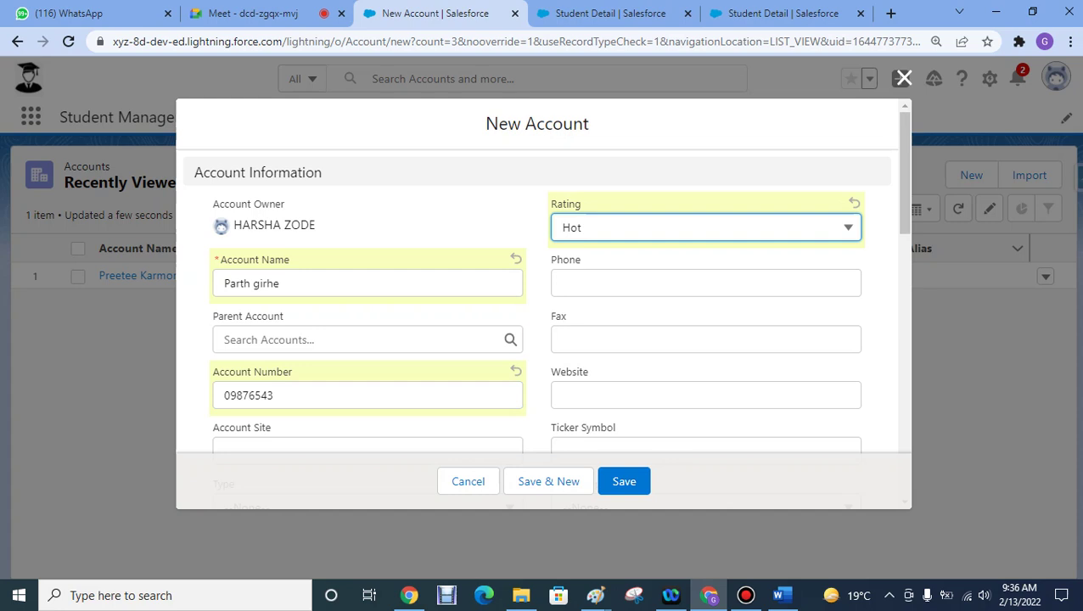
scroll(595, 291, down, 2)
scroll(543, 276, down, 2)
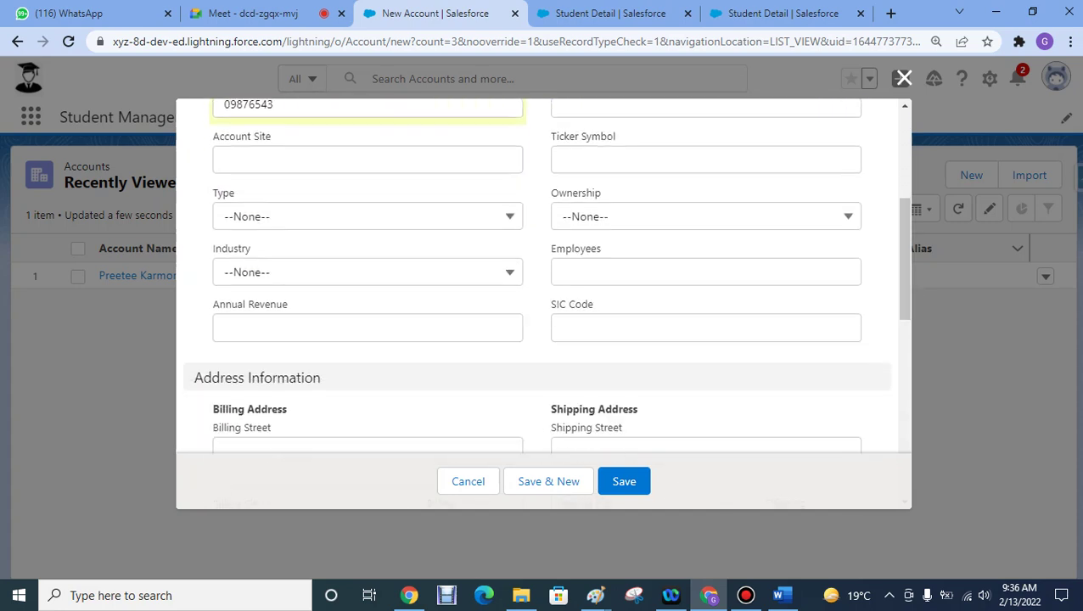
click(705, 216)
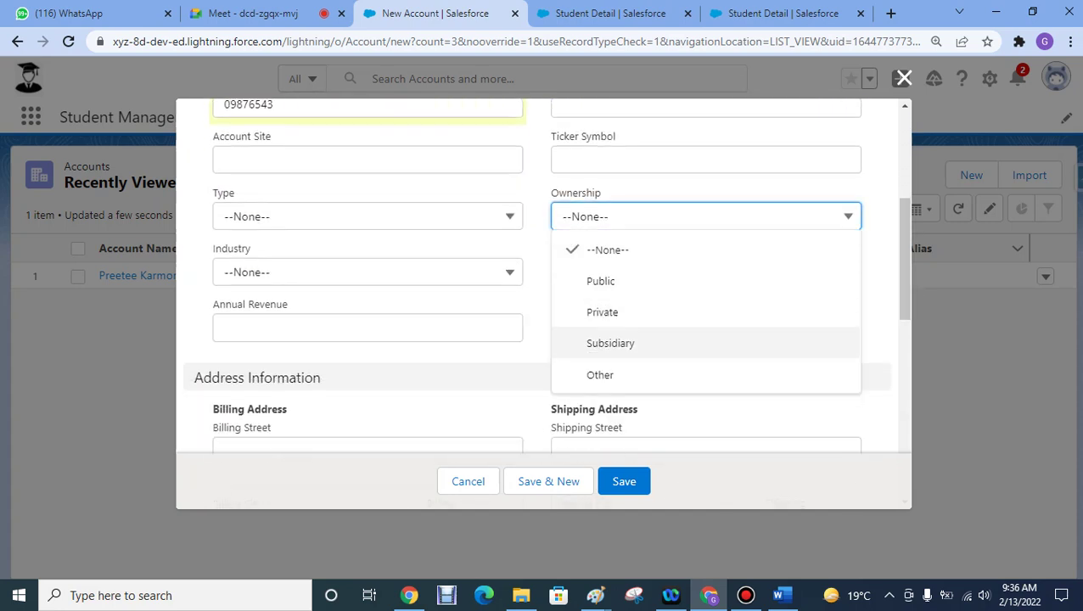
click(602, 312)
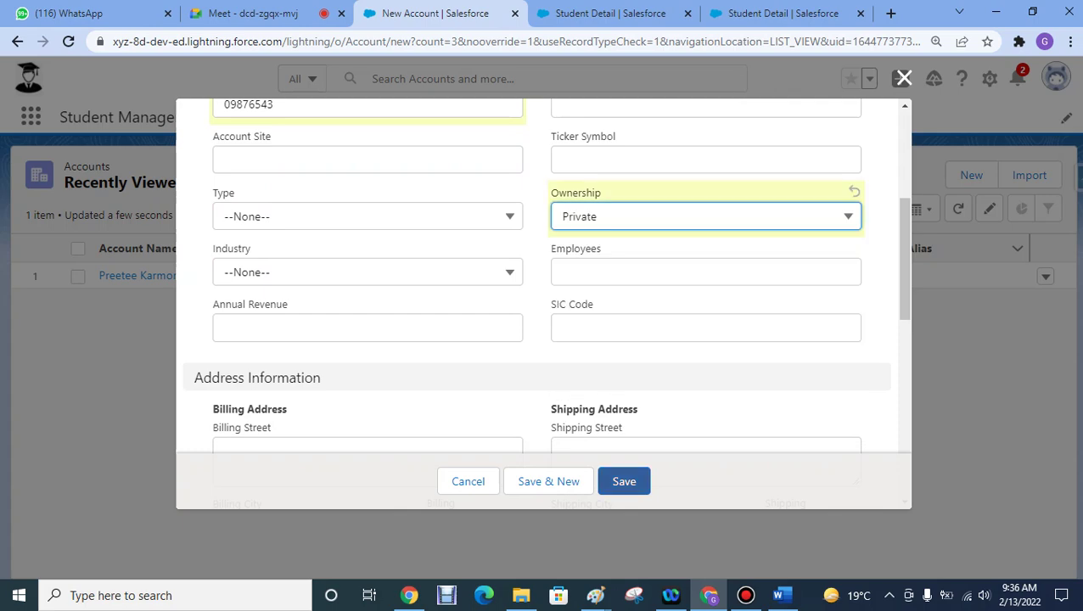
click(623, 481)
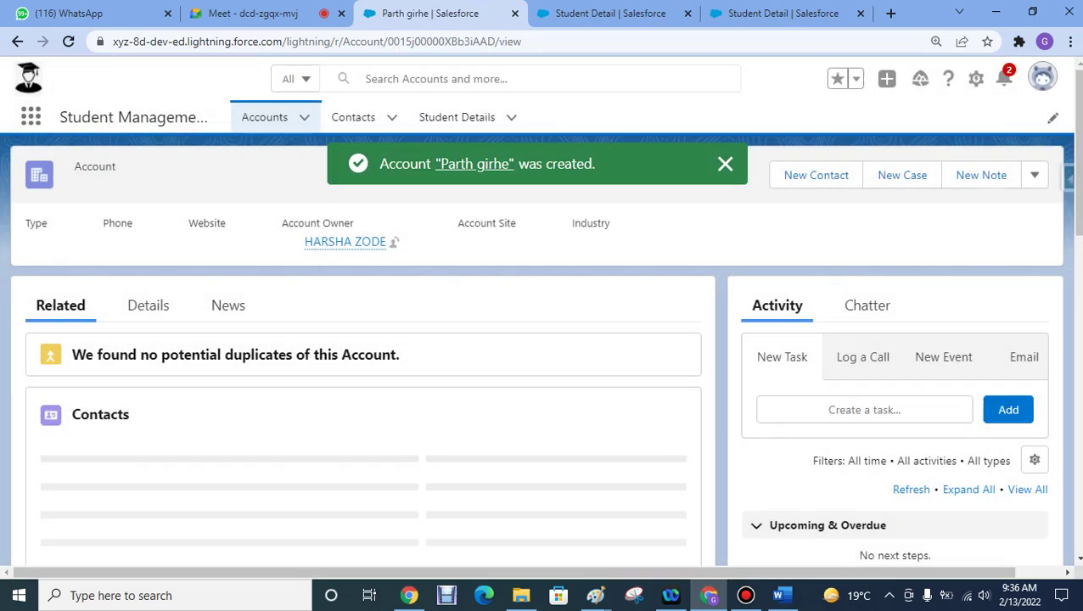
- Open the Student Details list, start and close a new Student Detail record, then minimize the browser
click(264, 117)
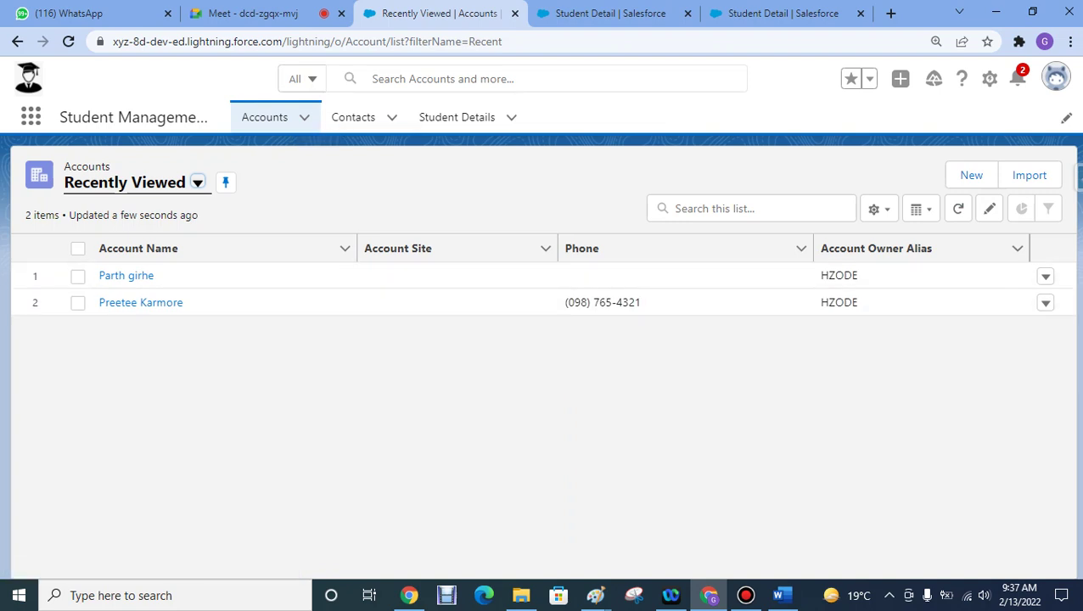
click(456, 117)
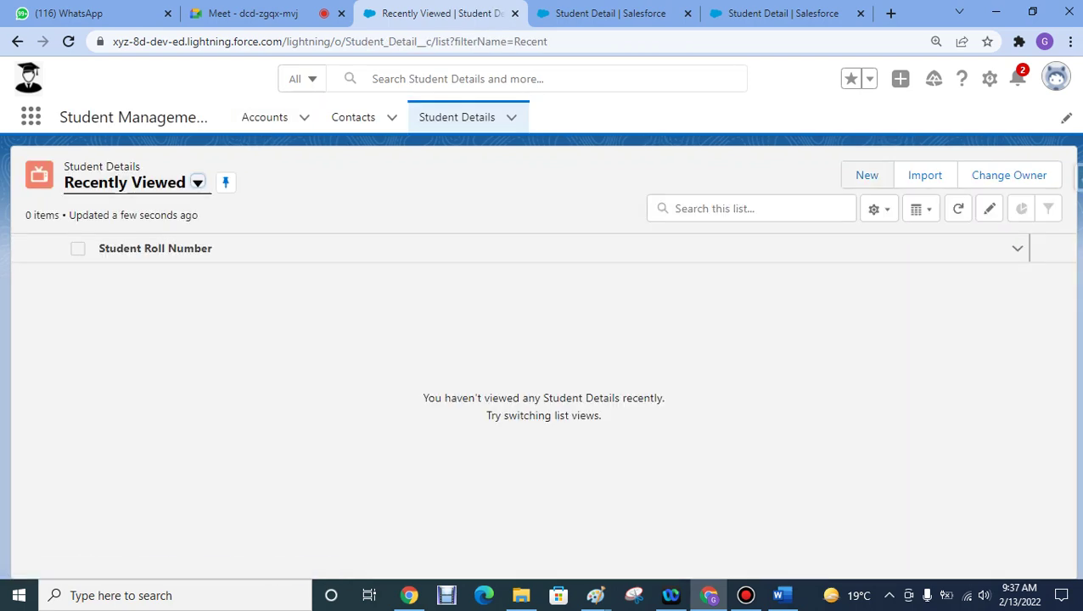
click(867, 175)
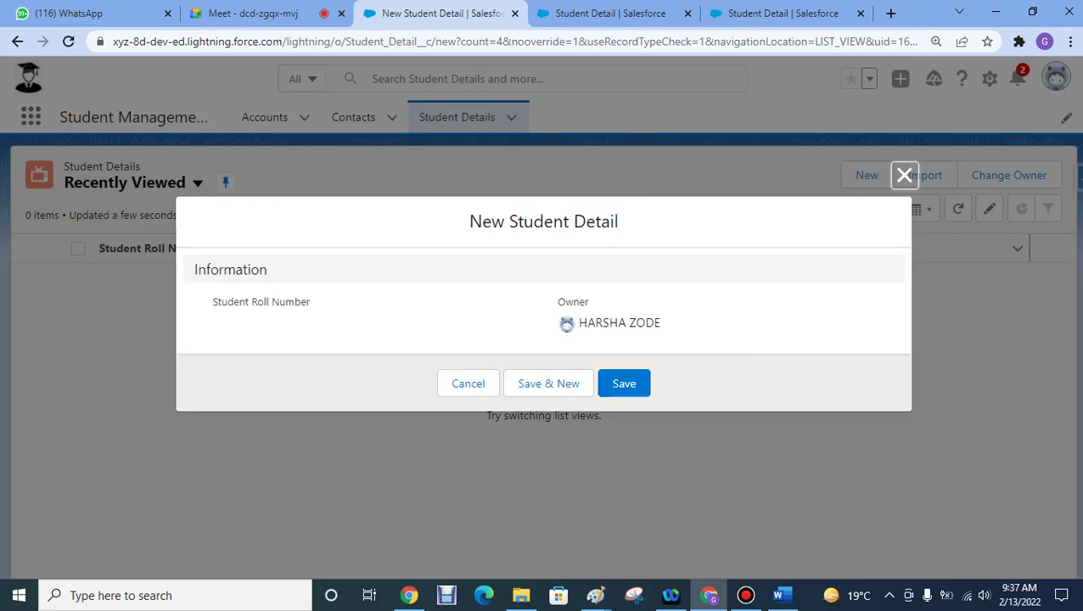
click(903, 175)
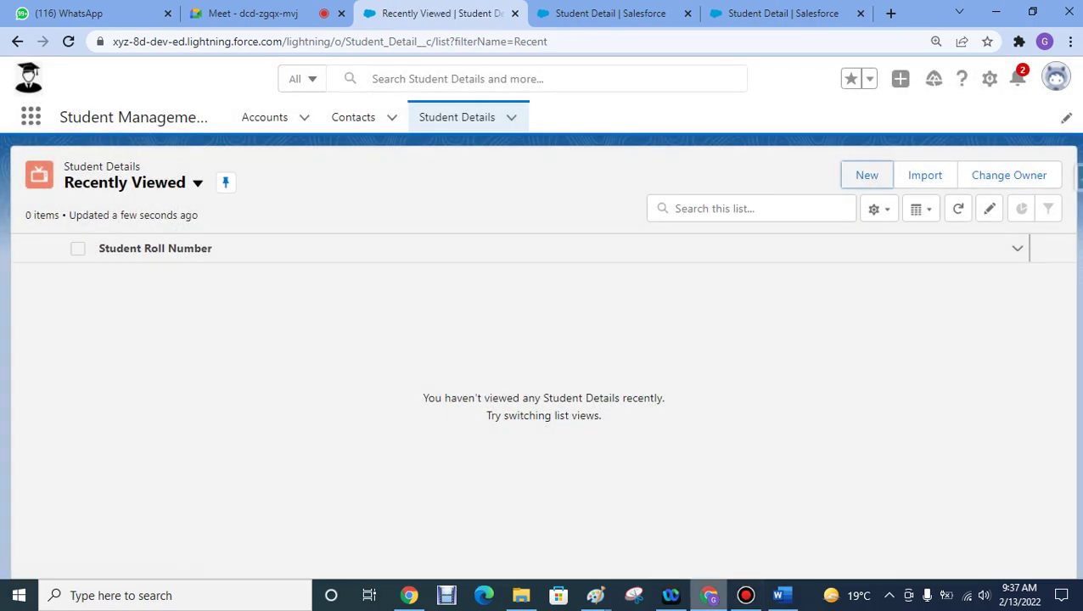
click(709, 595)
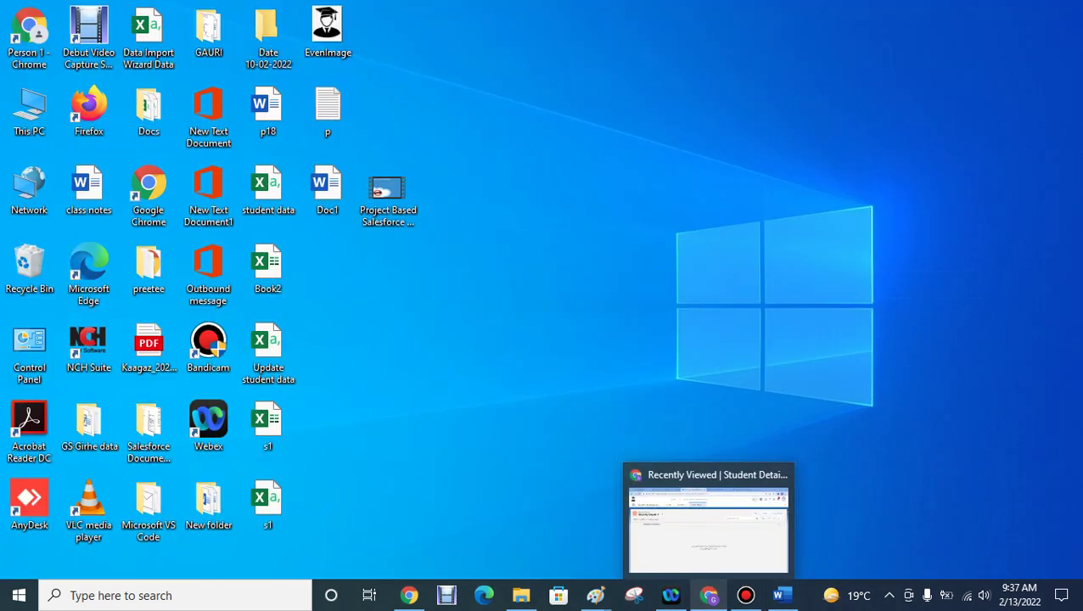
- Bring up the Student Management System Assignment 1 document in Word from the taskbar
click(781, 594)
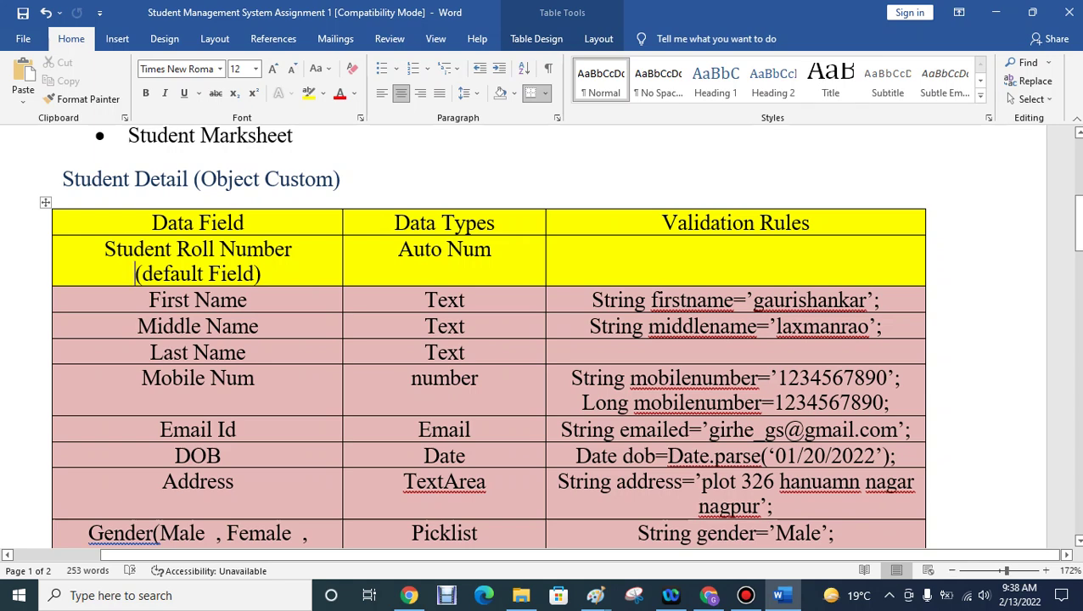
- Capitalize 'number' to 'Number' for Mobile Num, then minimize Word and return to Salesforce in Chrome
click(421, 378)
key(BackSpace)
text(N)
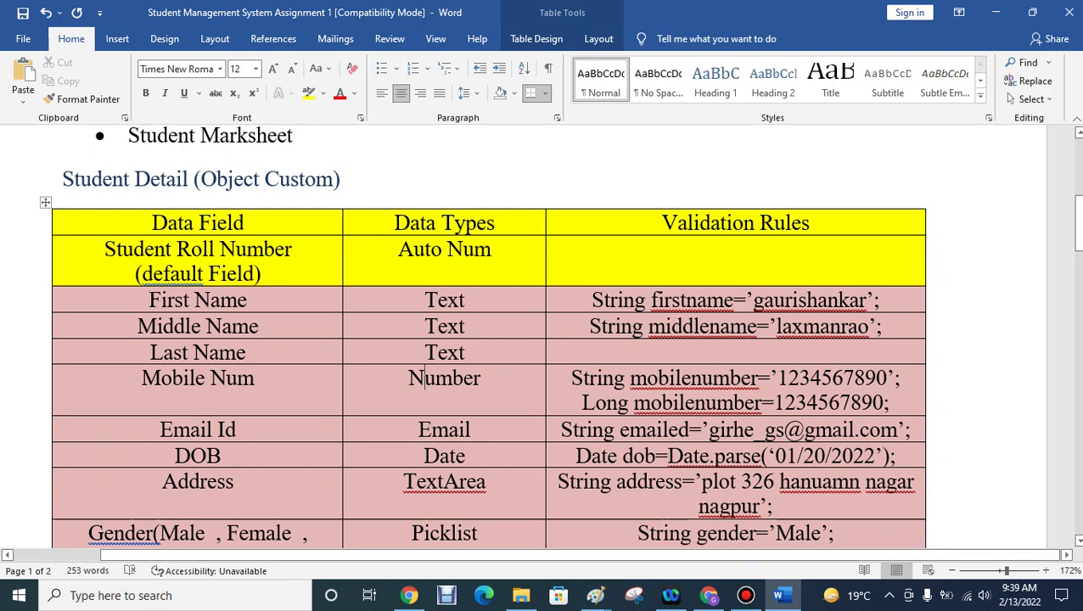
click(996, 12)
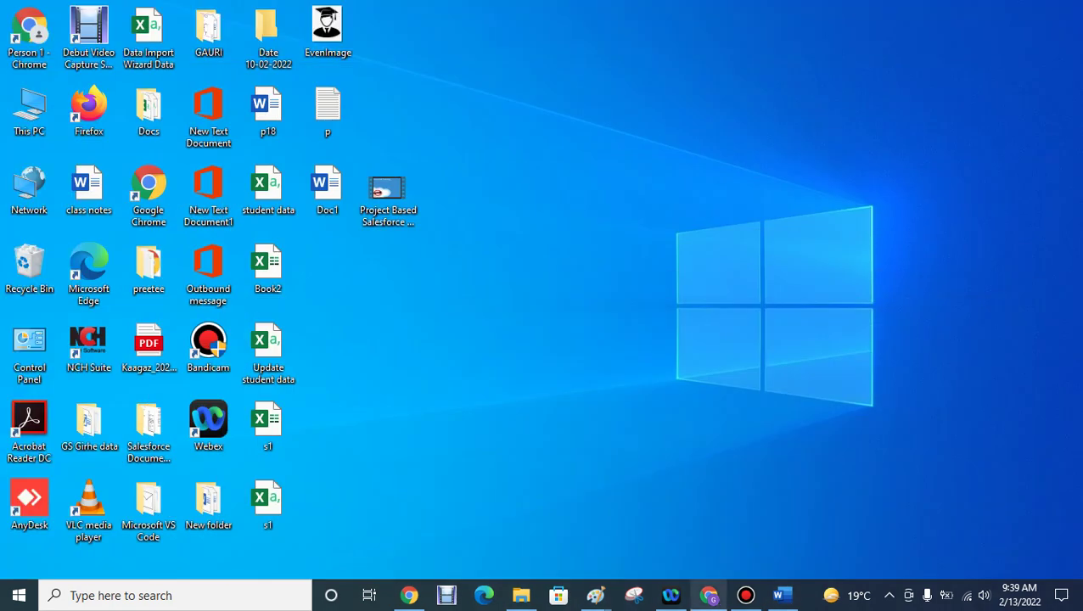
click(709, 595)
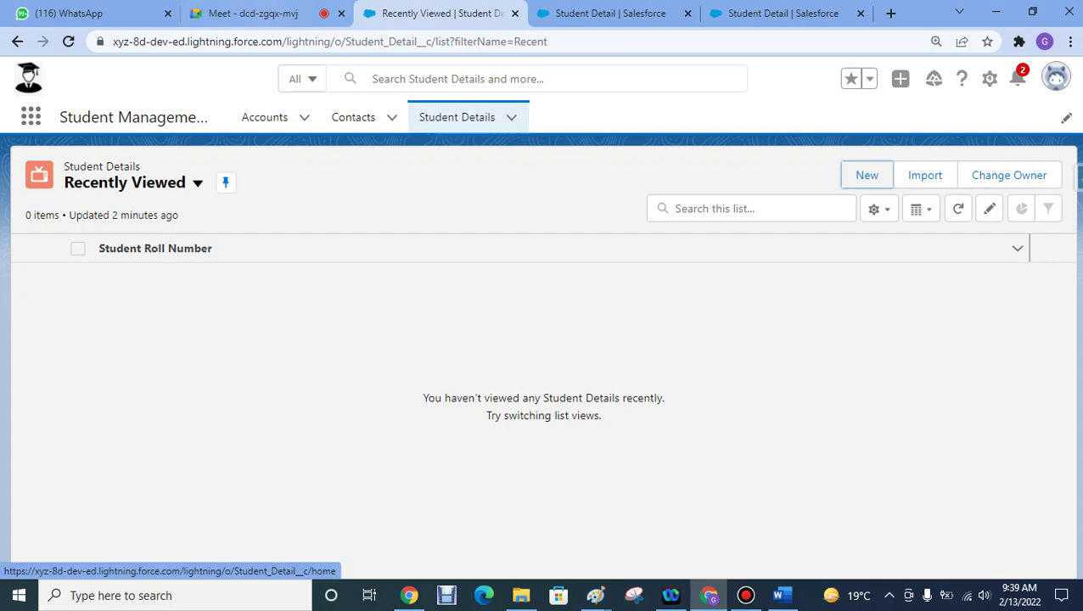
click(246, 13)
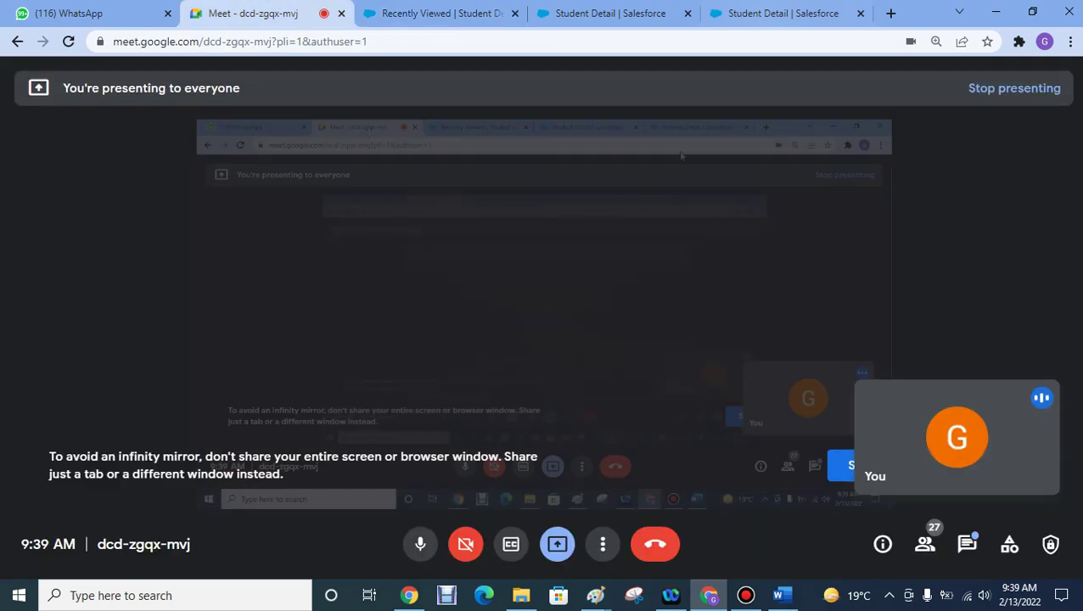
click(437, 14)
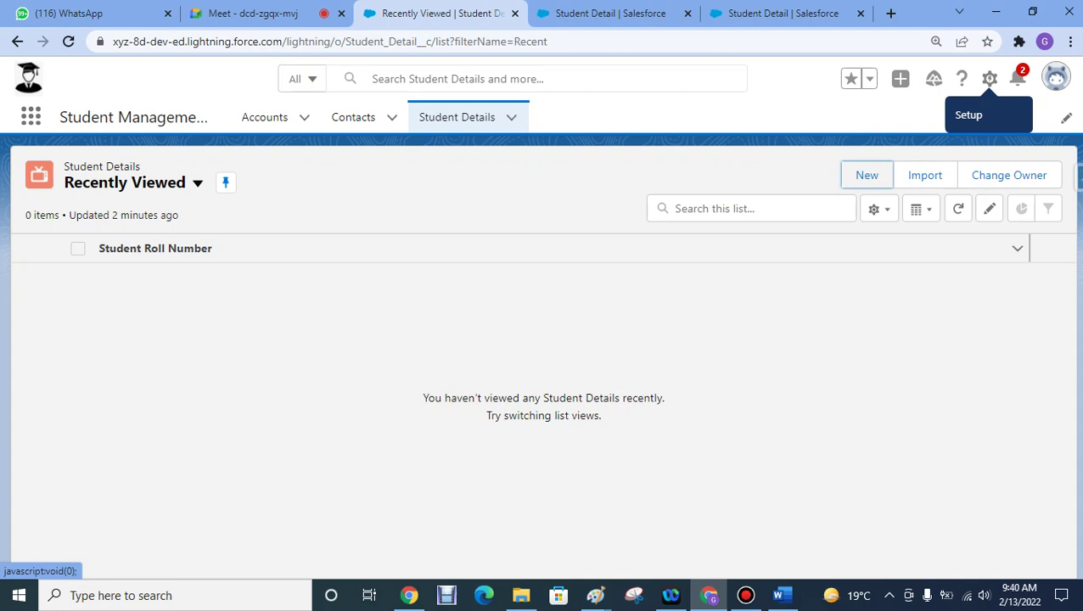
- Open Setup from the gear menu, then view the Student Detail object's details page
click(989, 78)
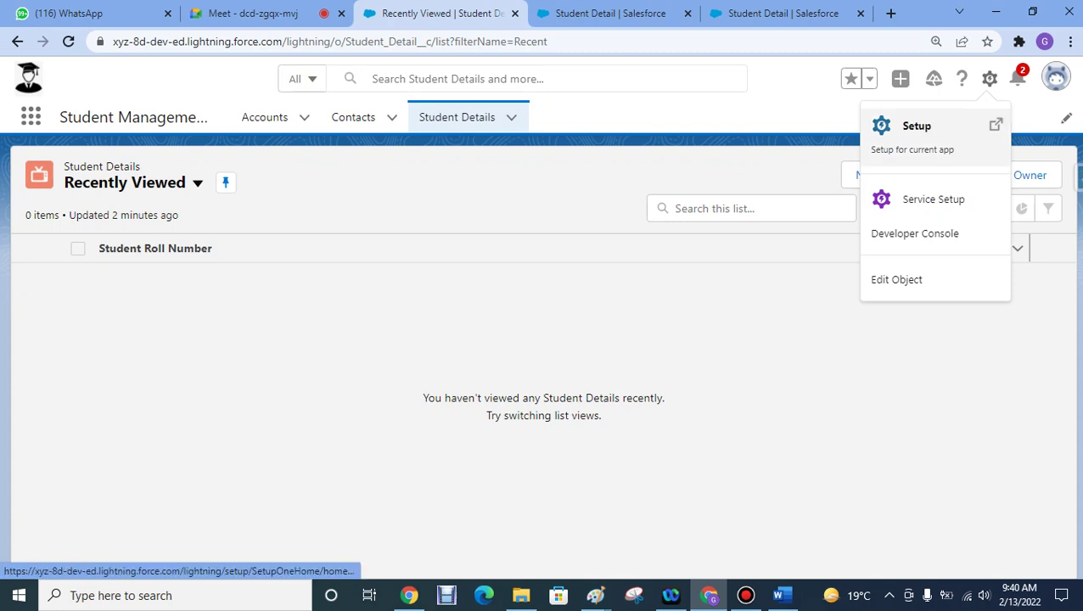
click(915, 127)
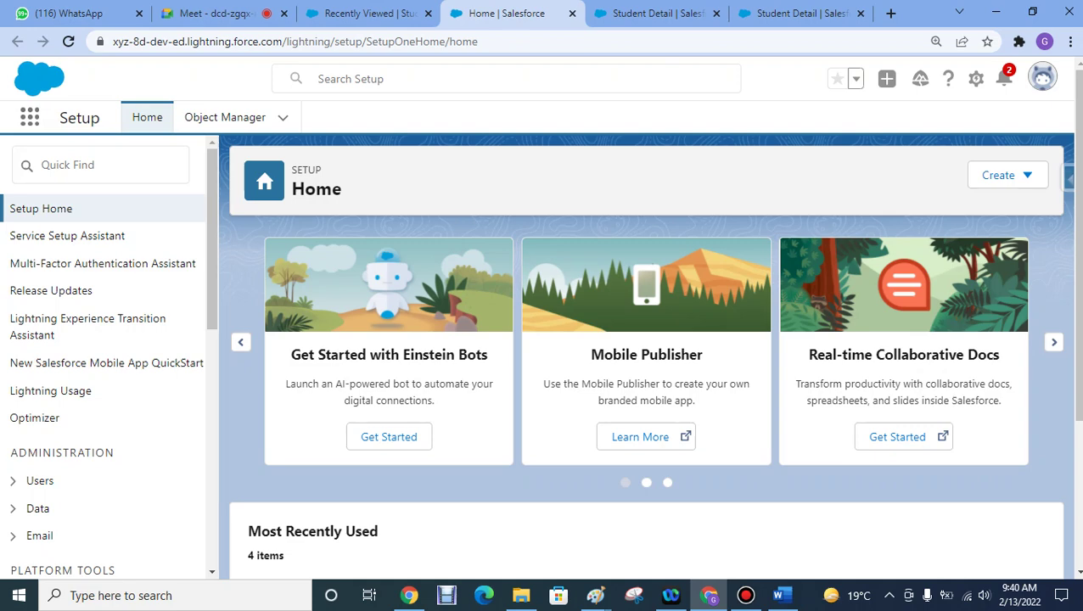
click(364, 13)
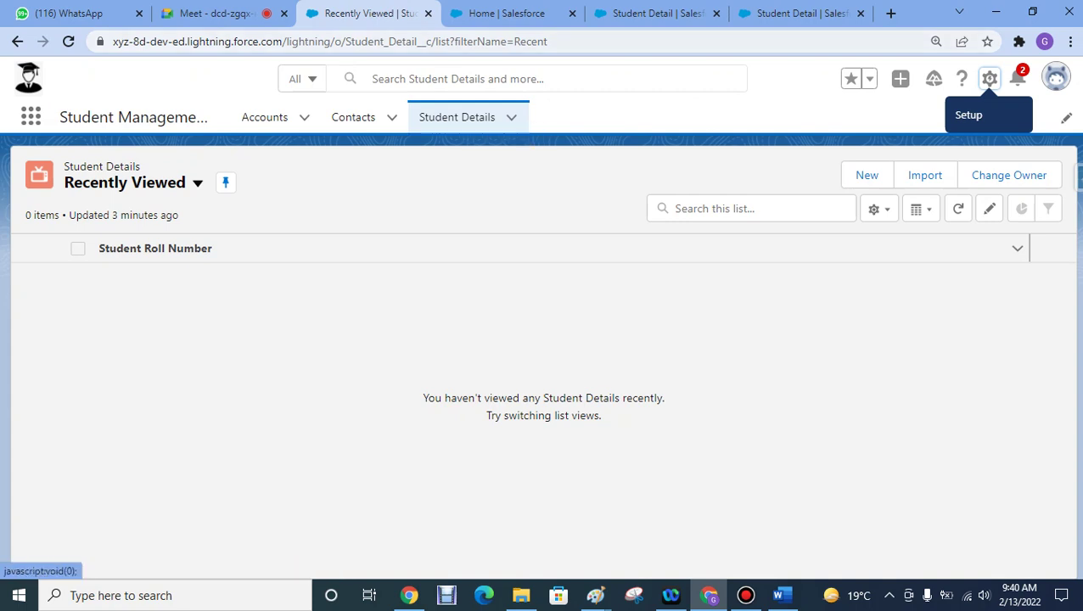
click(796, 13)
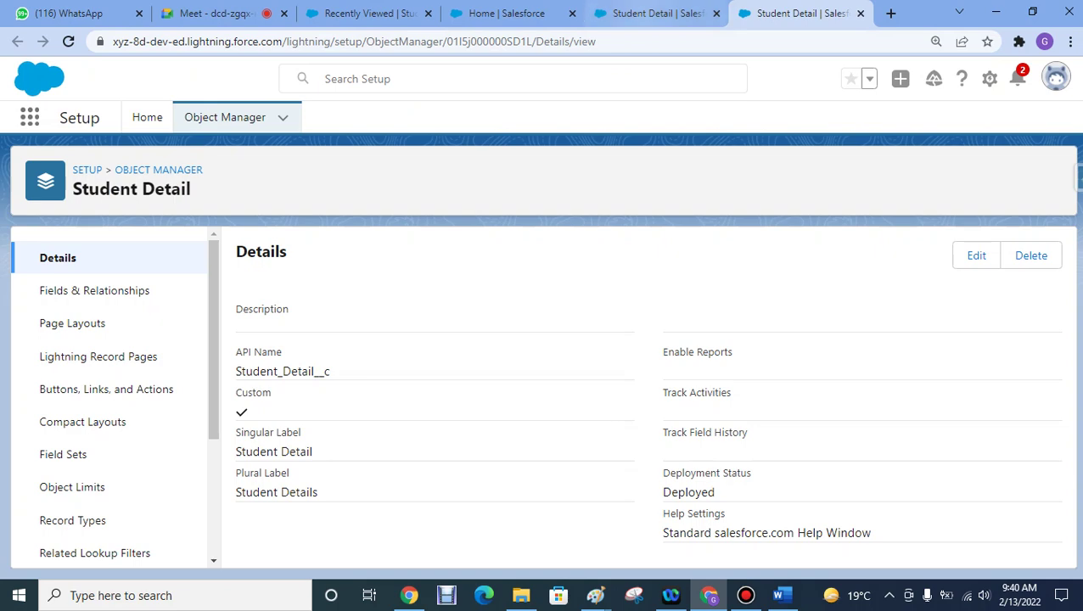
- Check the other Student Detail page, then switch to the Setup Home tab
click(653, 13)
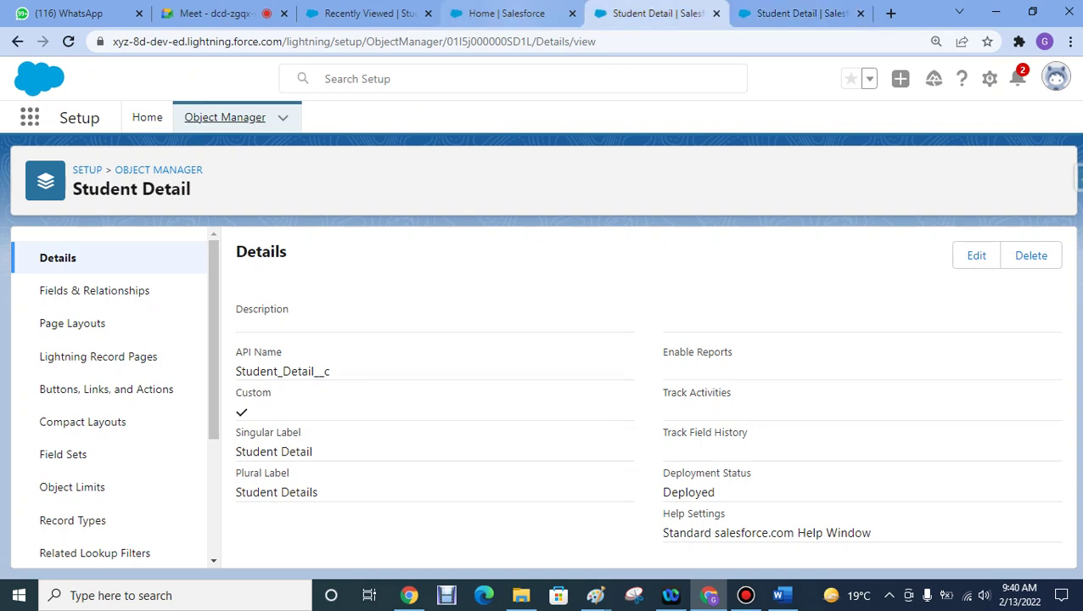
click(507, 13)
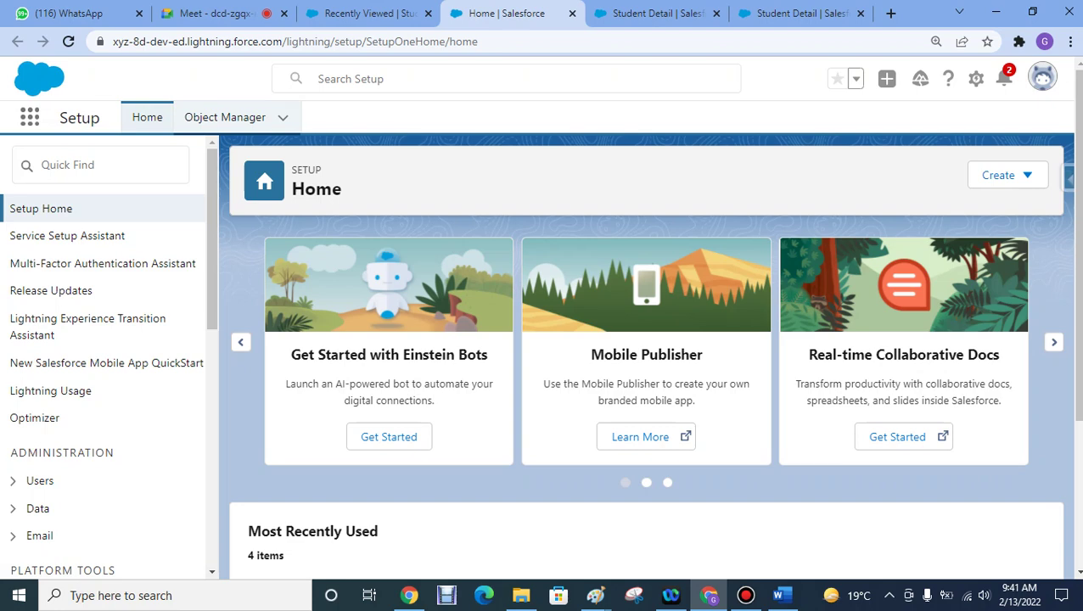
- Find the Student Detail object in Object Manager, then return to the empty Student Details list
click(225, 117)
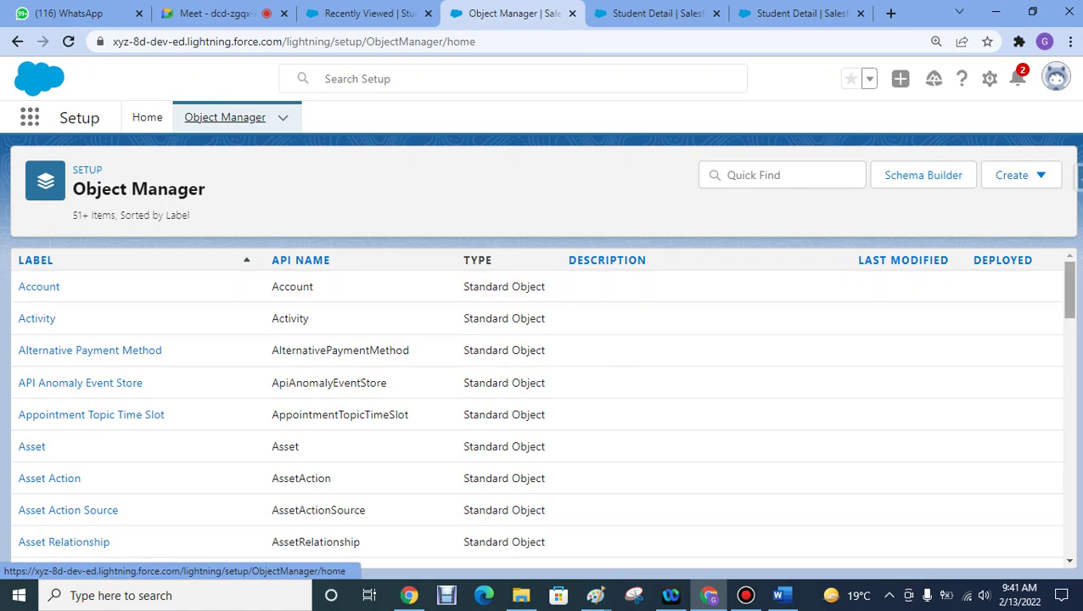
scroll(536, 407, down, 5)
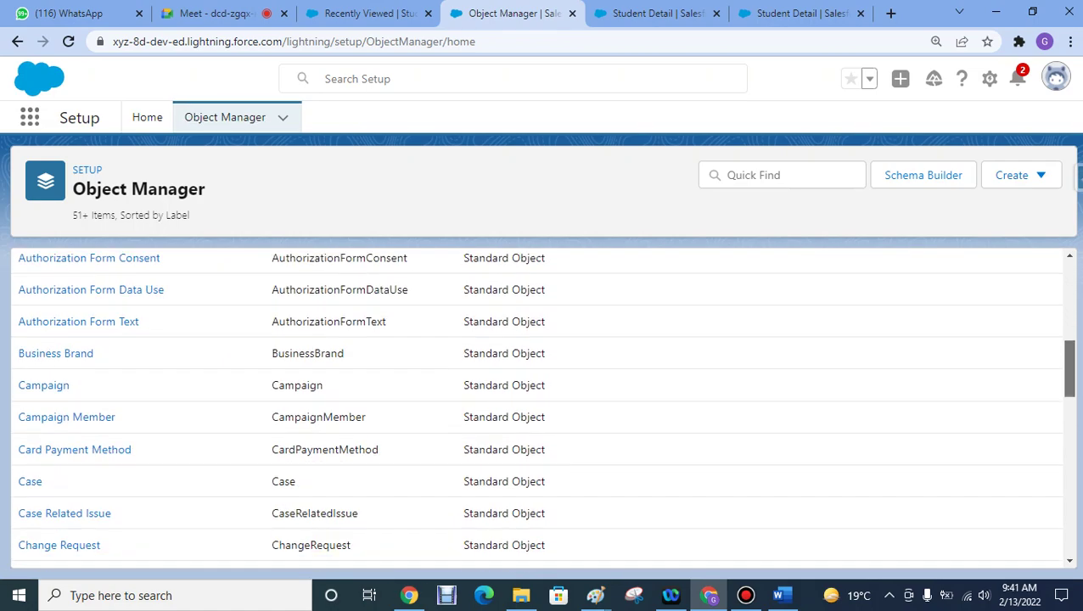
scroll(536, 407, up, 4)
scroll(537, 407, up, 2)
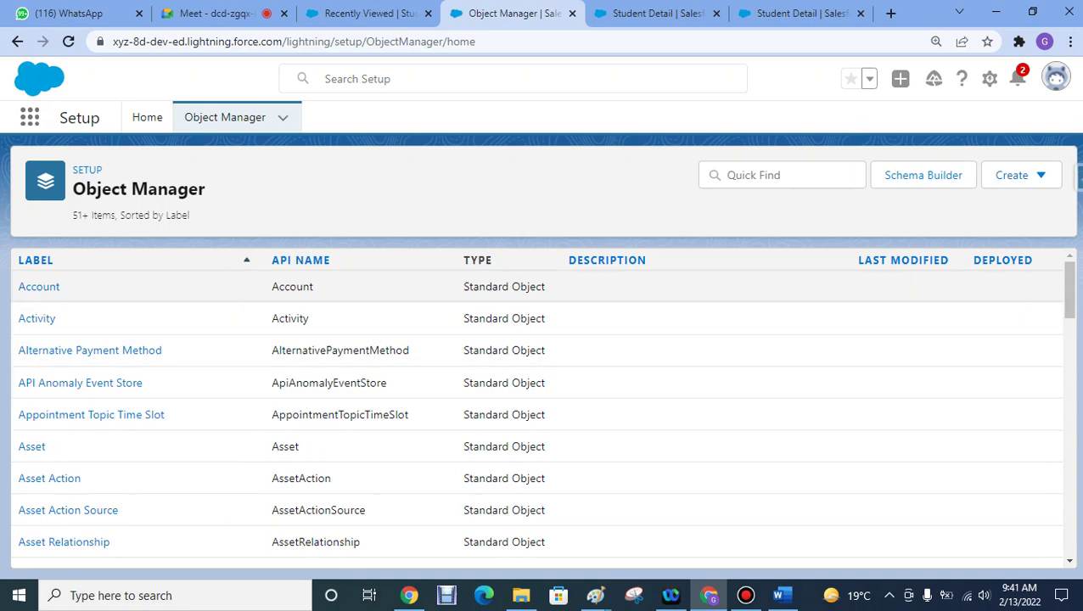
scroll(537, 410, down, 5)
scroll(538, 411, down, 10)
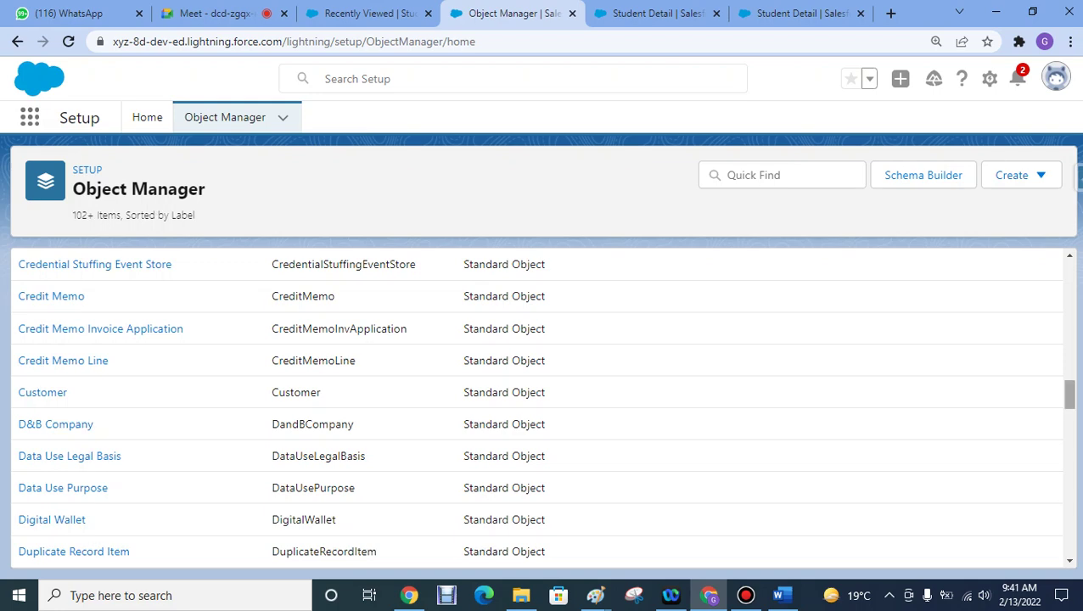
drag(1069, 395, 1069, 527)
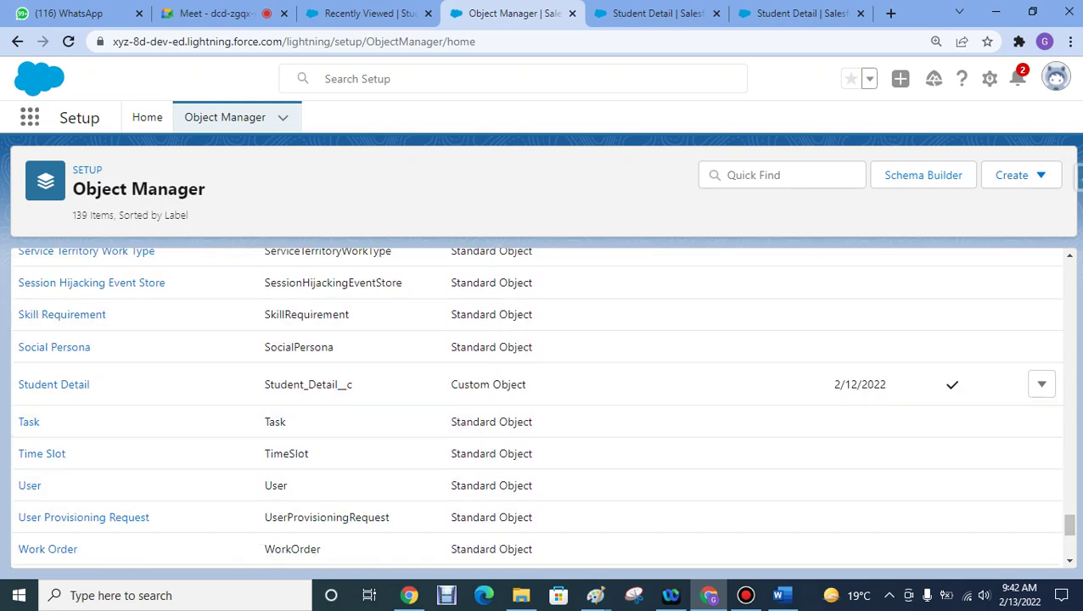
click(365, 13)
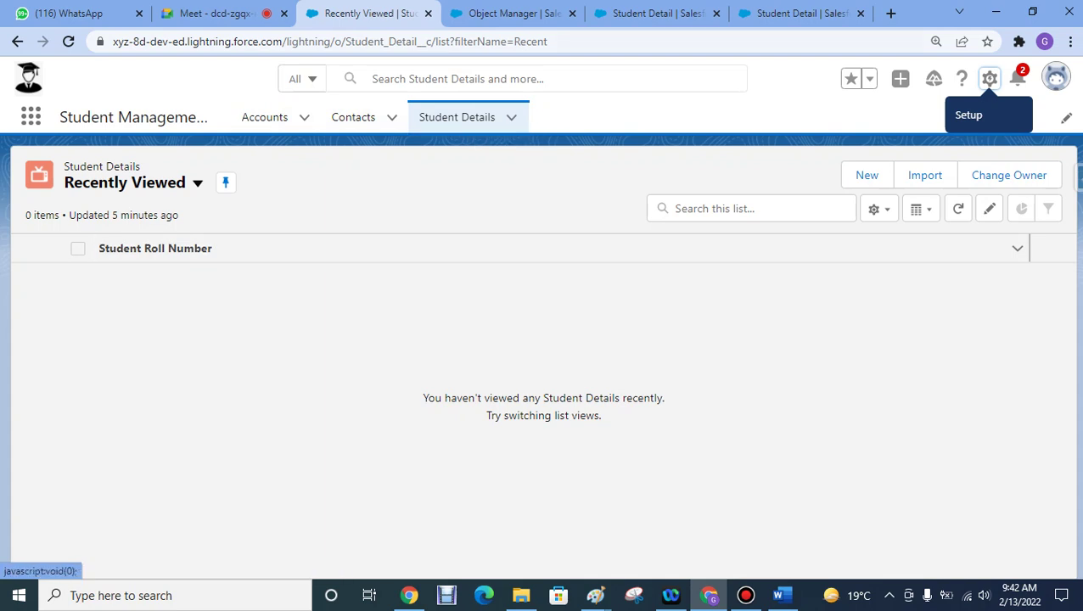
click(509, 13)
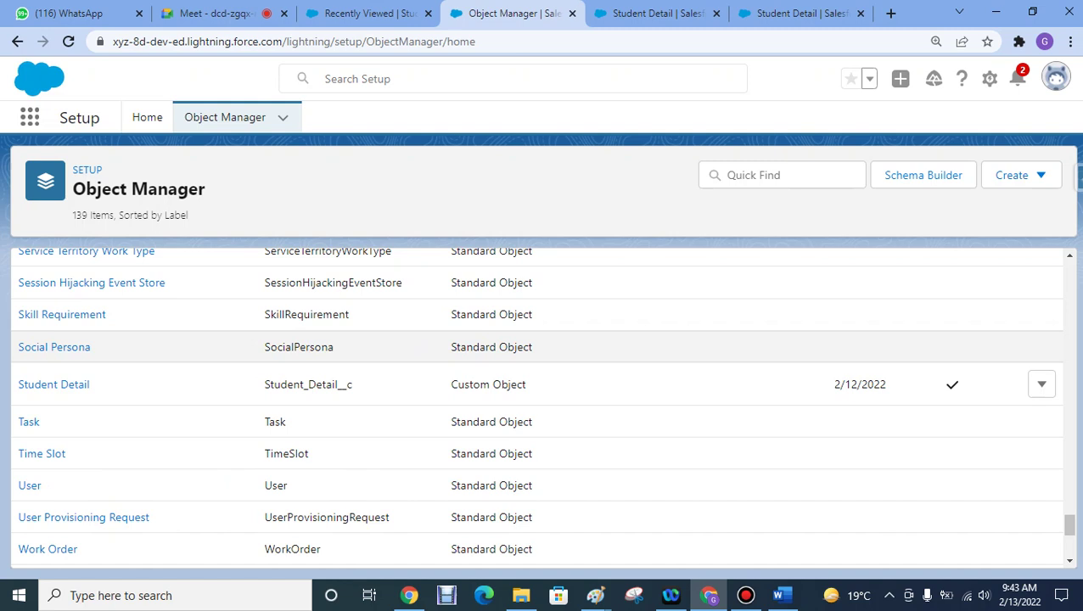
click(369, 13)
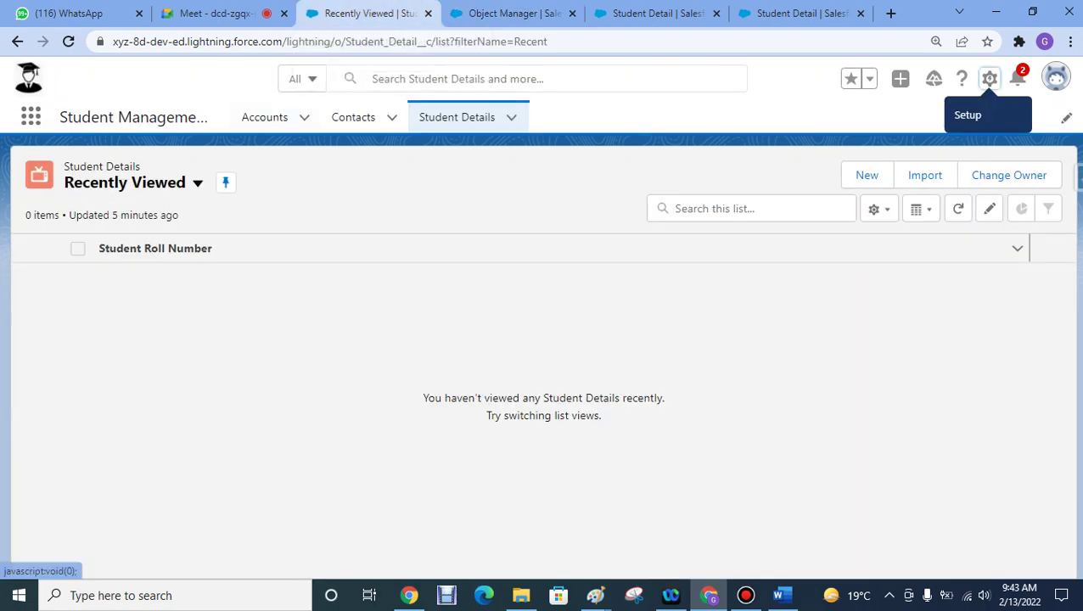
click(509, 12)
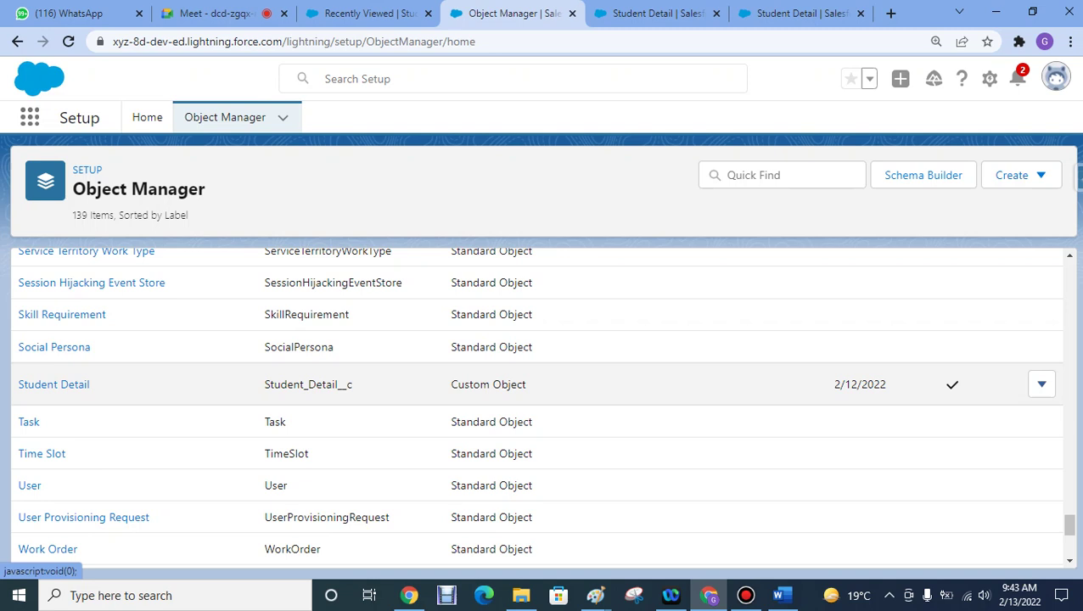
click(1041, 385)
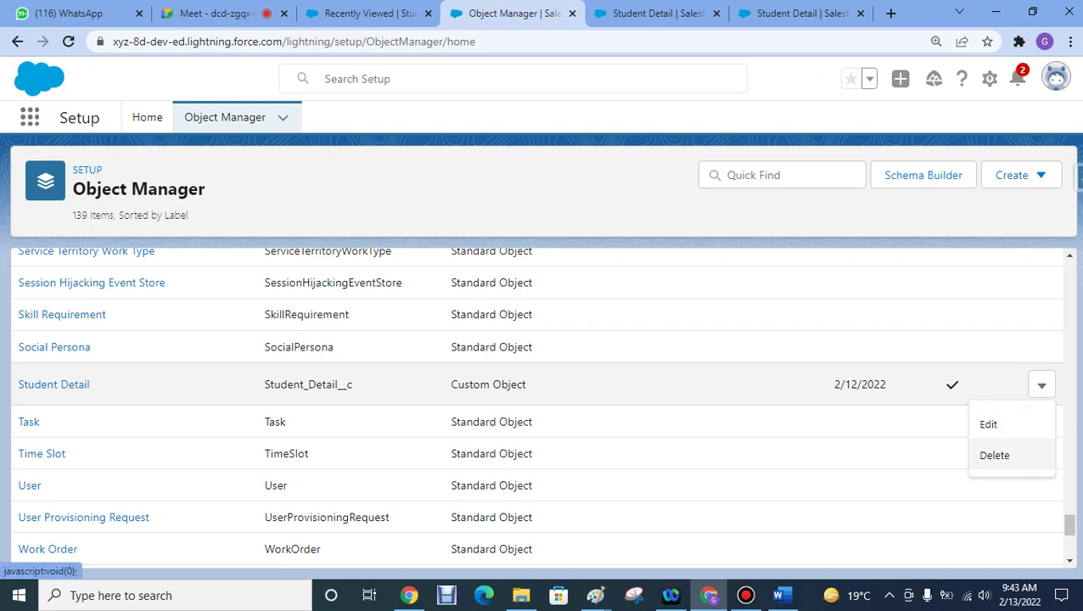
click(988, 424)
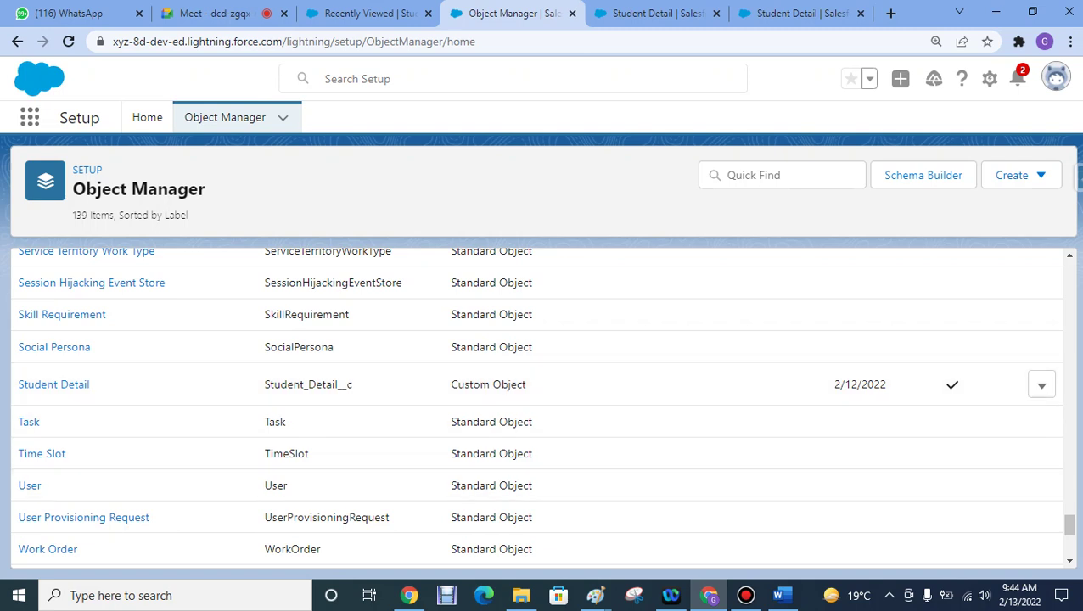
drag(1069, 525, 1069, 537)
- Filter the Object Manager list by 'student' and open the Student Detail object
click(780, 175)
text(student)
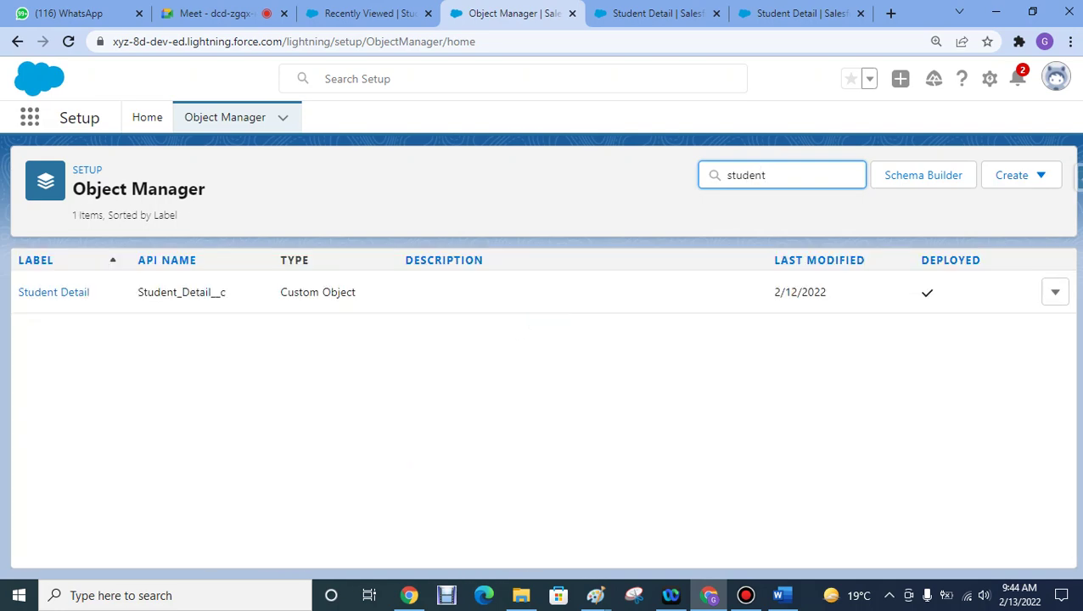
click(54, 292)
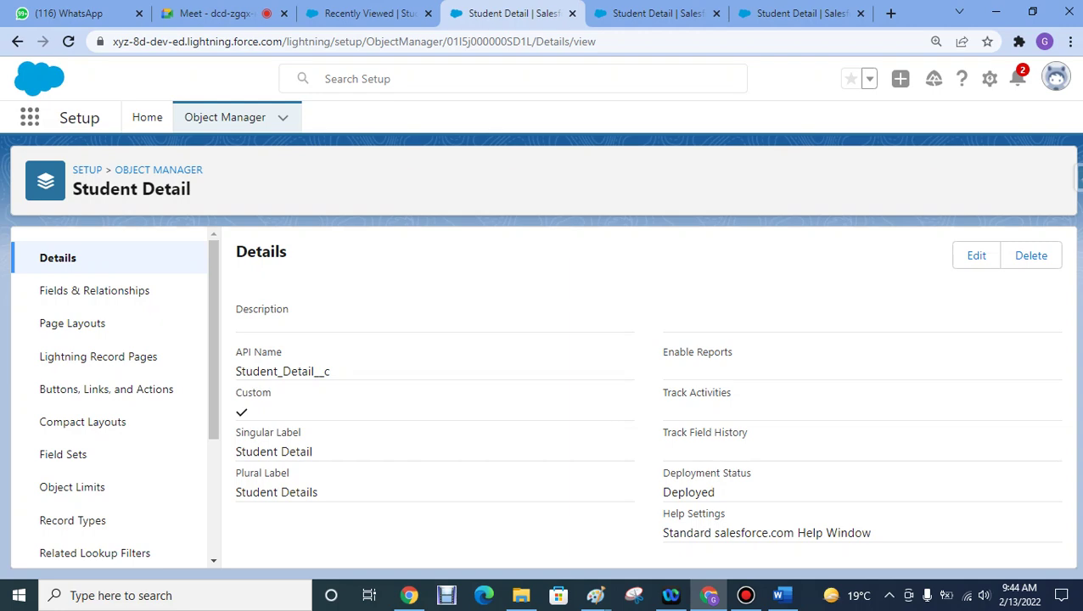
- Move between the Student Details records and setup tabs, ending on the Recently Viewed list
click(367, 13)
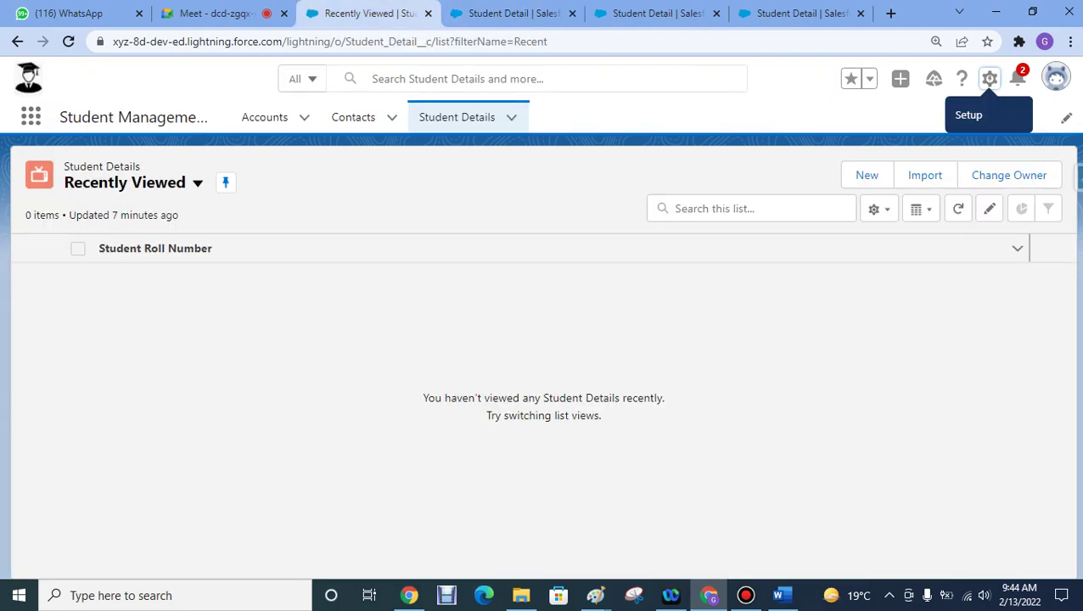
click(510, 13)
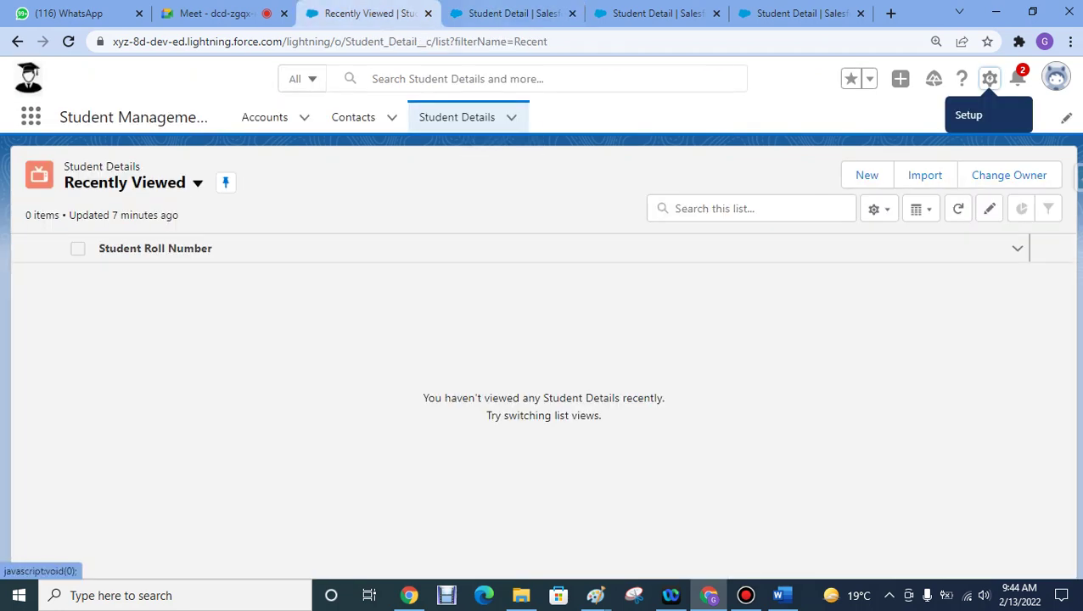
click(509, 13)
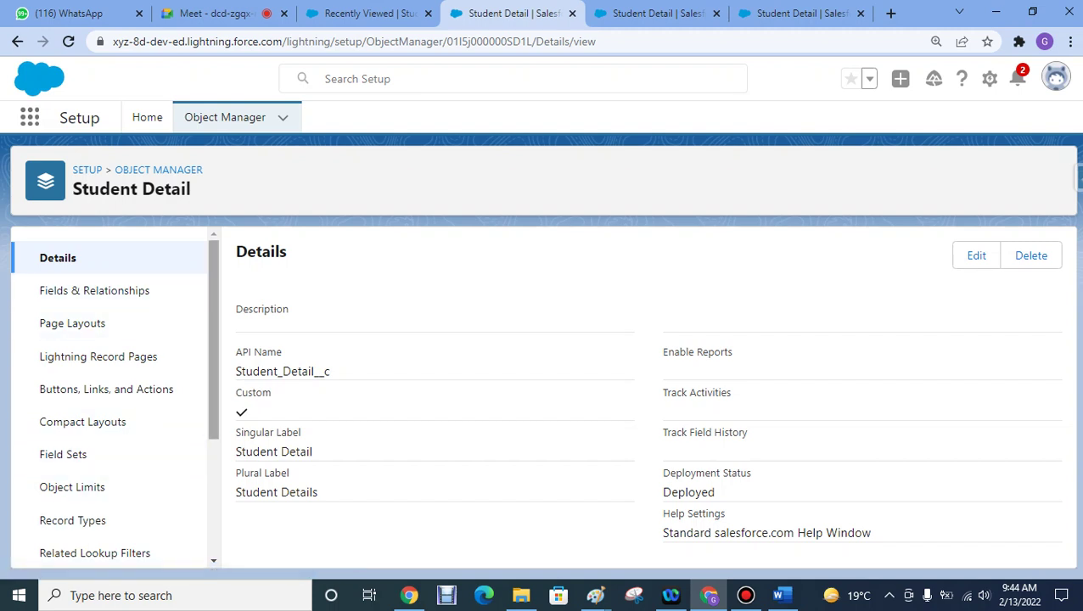
scroll(115, 390, down, 5)
scroll(115, 395, up, 5)
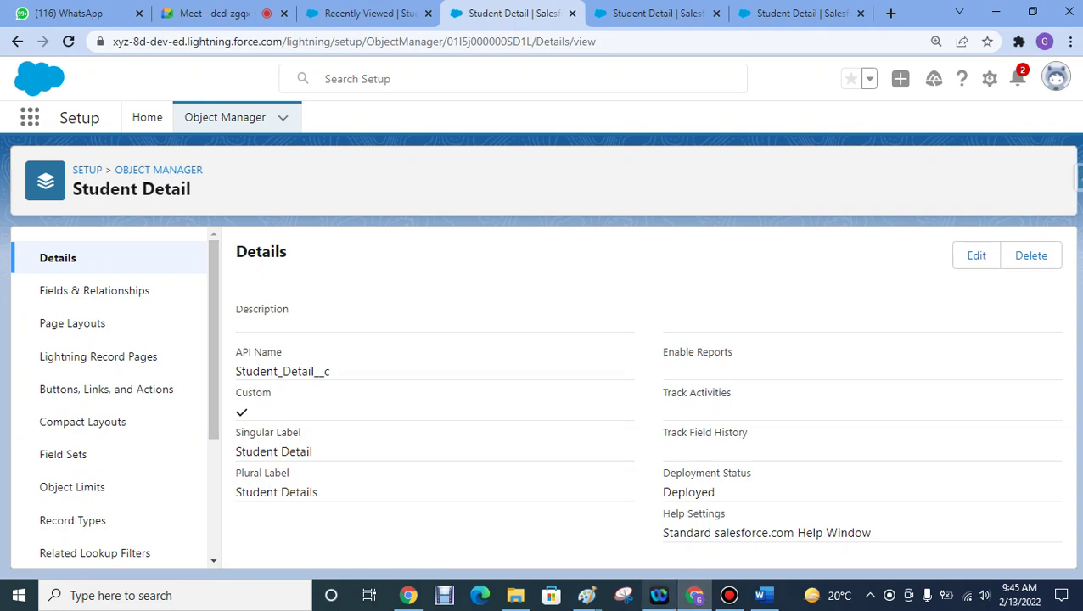
key(ctrl+shift+Tab)
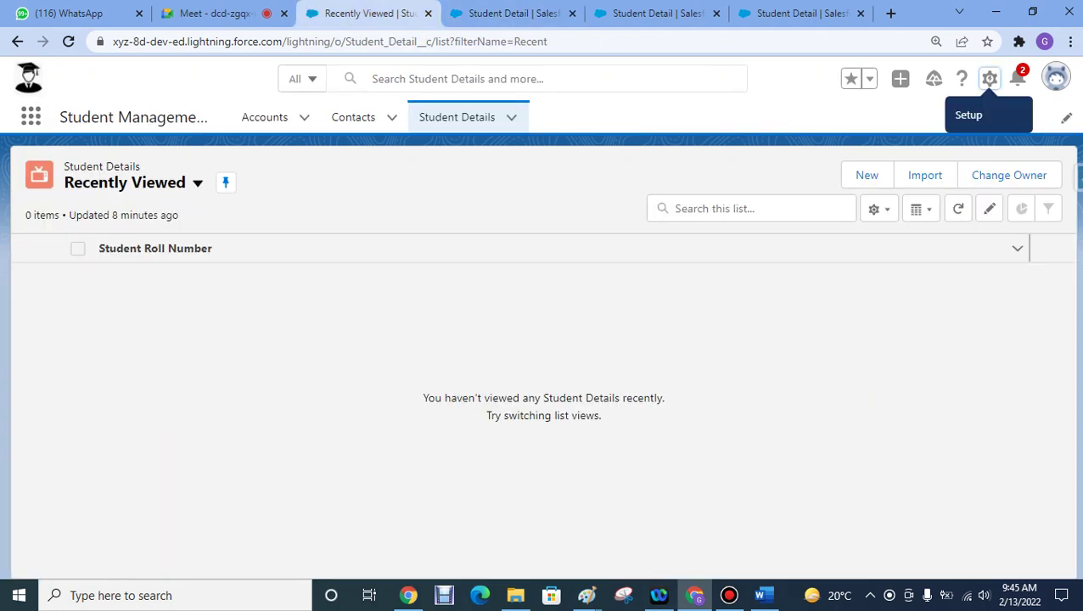
- Open the Accounts list, start a new account, then close the form without saving
click(264, 117)
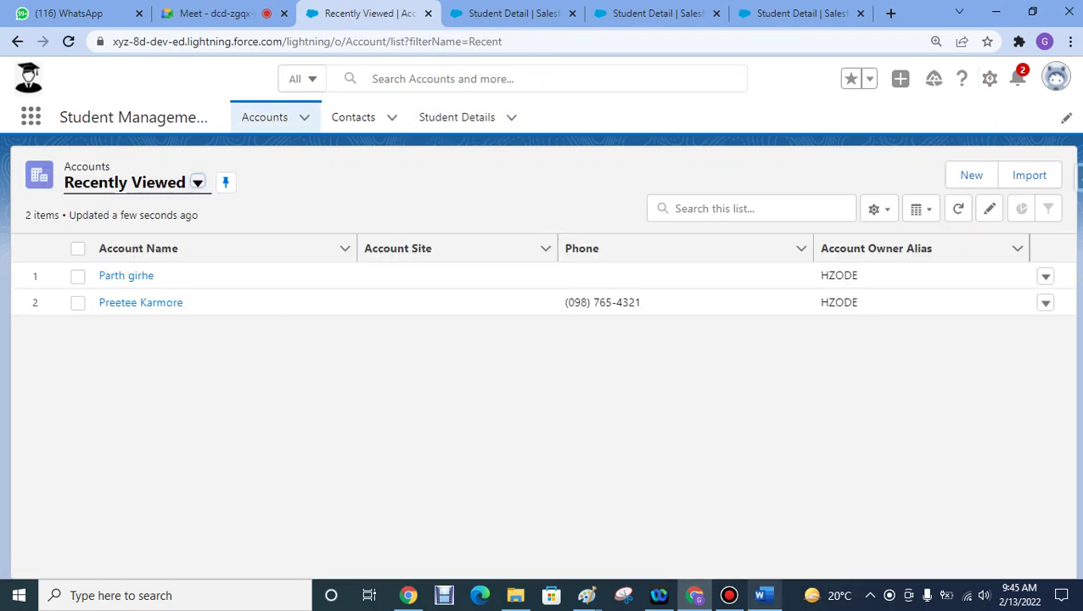
click(729, 595)
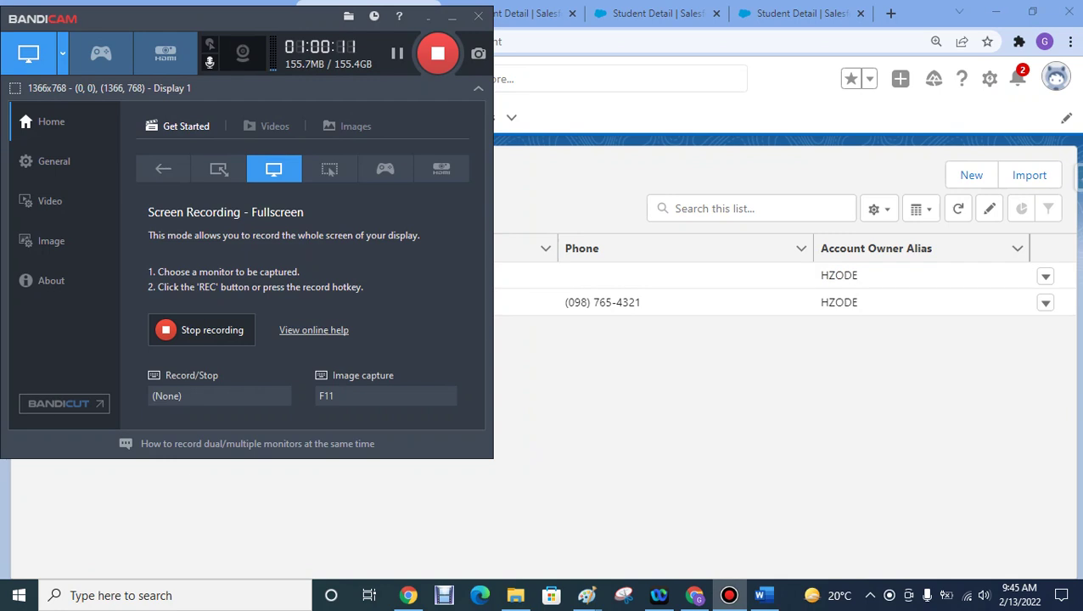
click(452, 16)
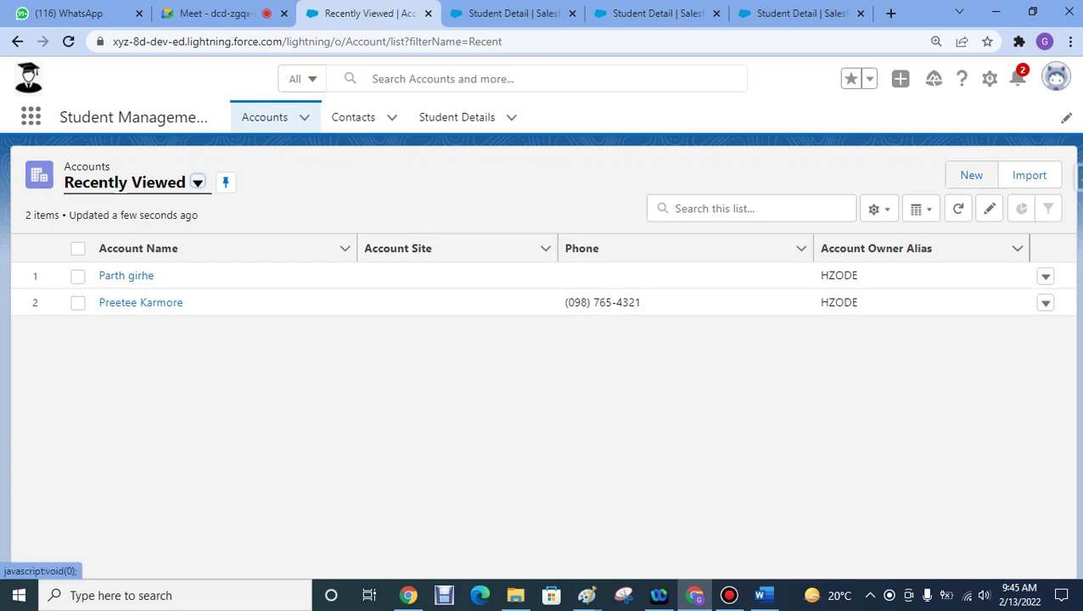
click(971, 175)
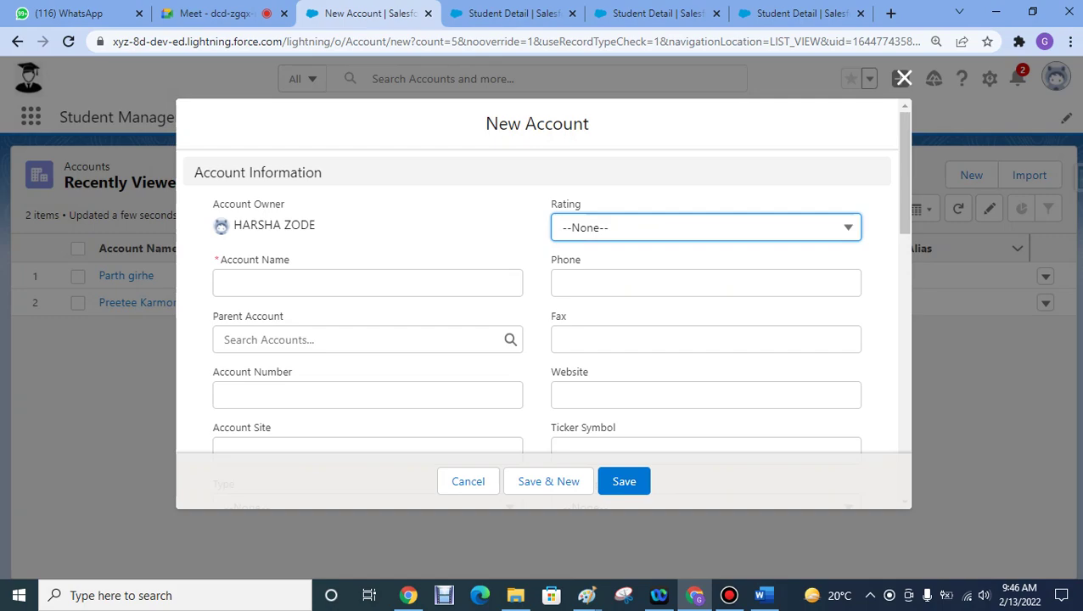
click(904, 78)
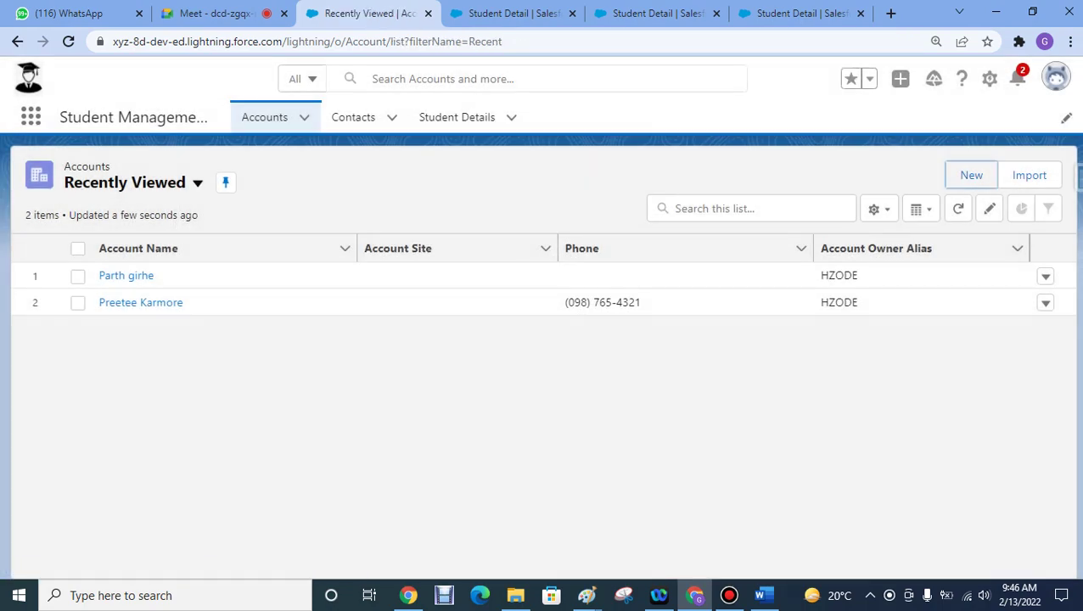
- Check the field specification document, then go back to the Student Detail object setup
key(alt+Tab)
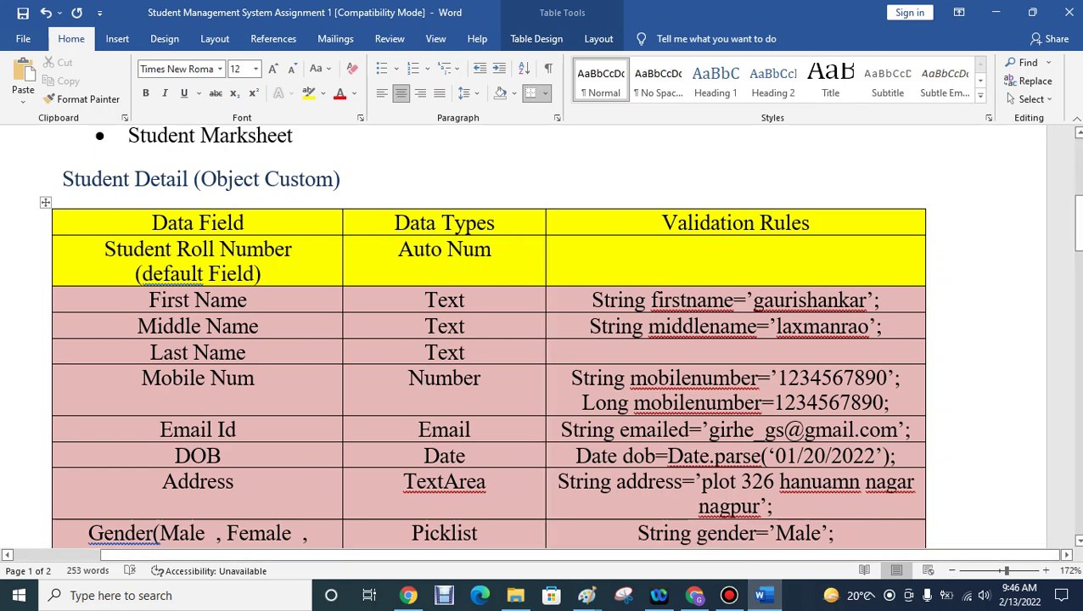
click(996, 12)
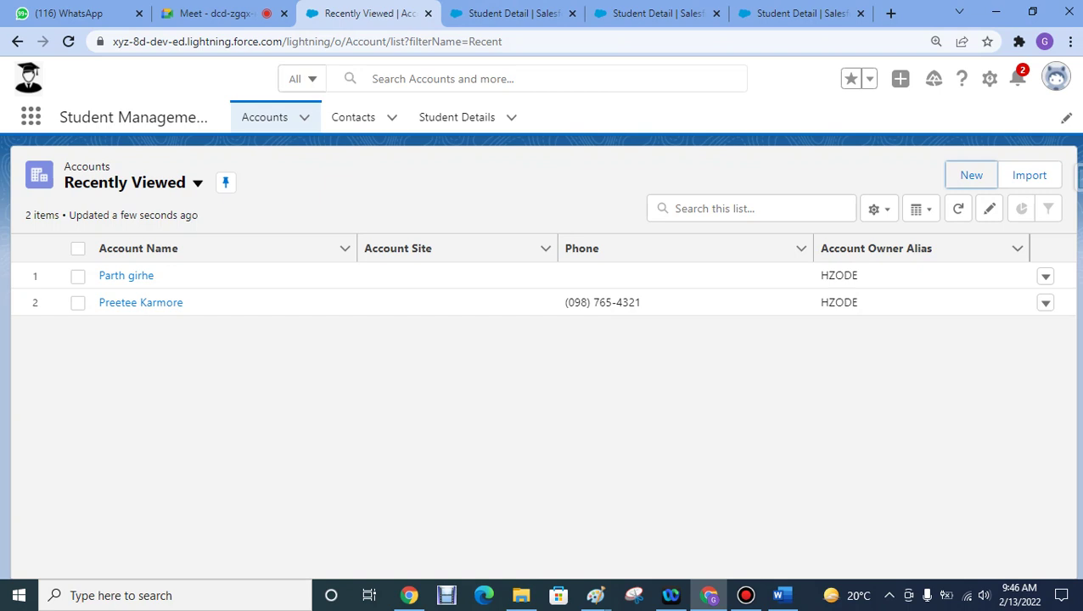
click(513, 13)
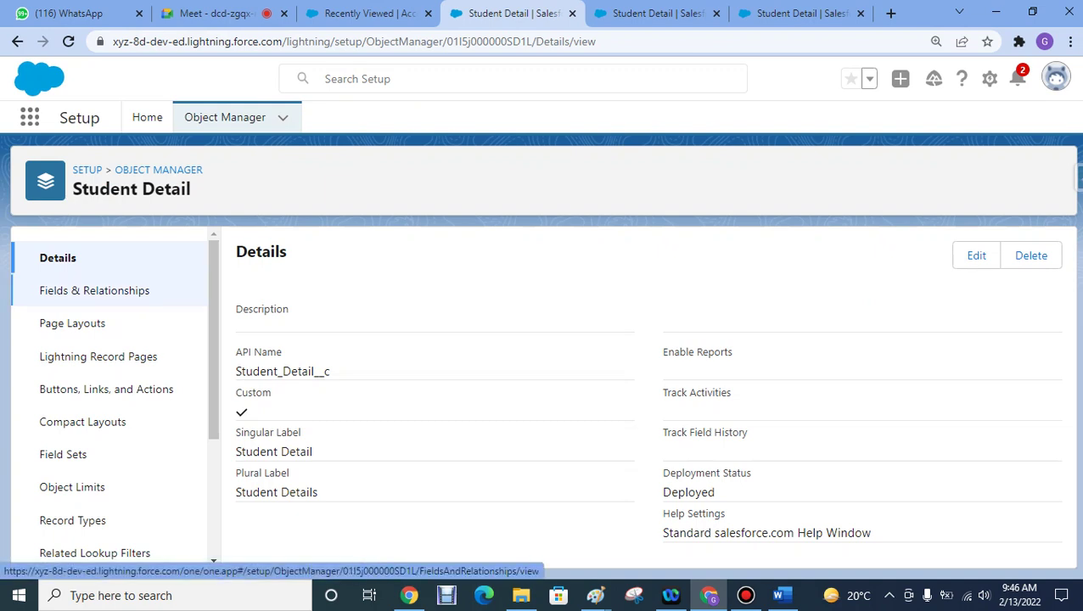
- Start a new custom field from Student Detail's Fields & Relationships, checking the specification document
click(94, 291)
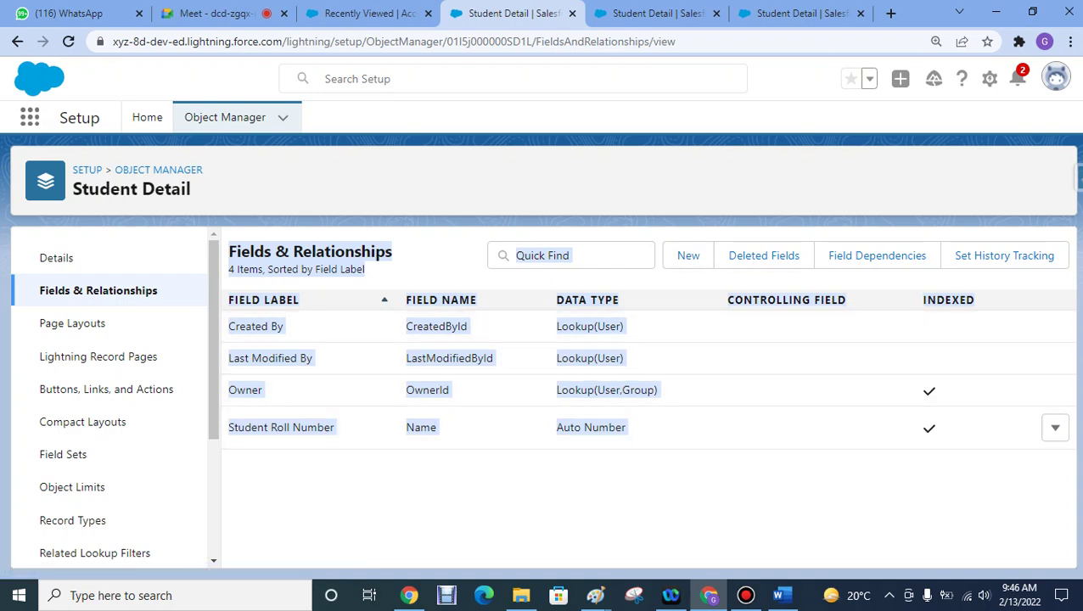
click(688, 255)
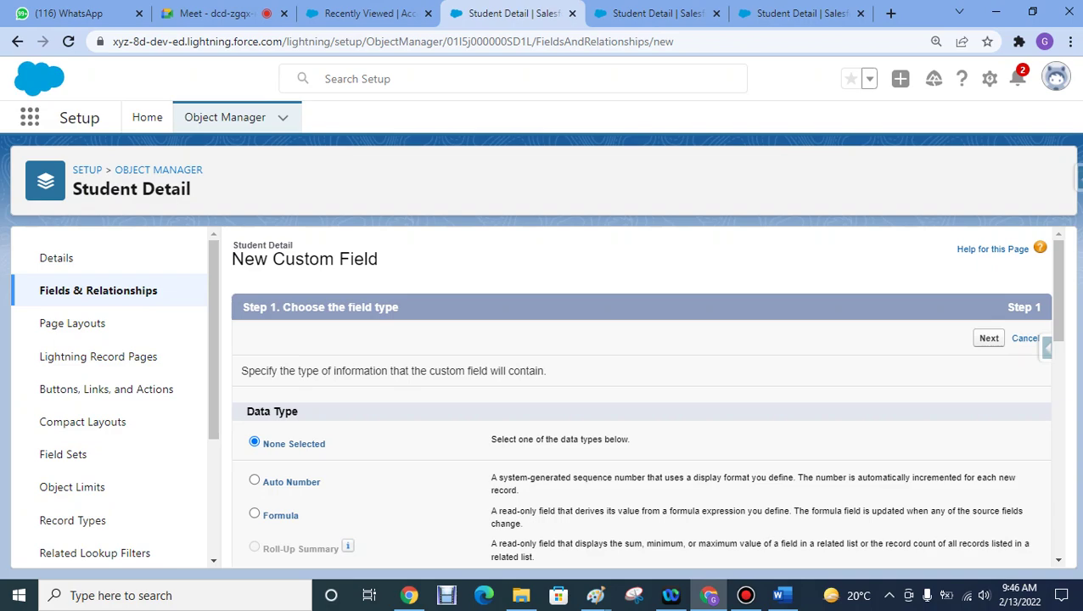
click(780, 594)
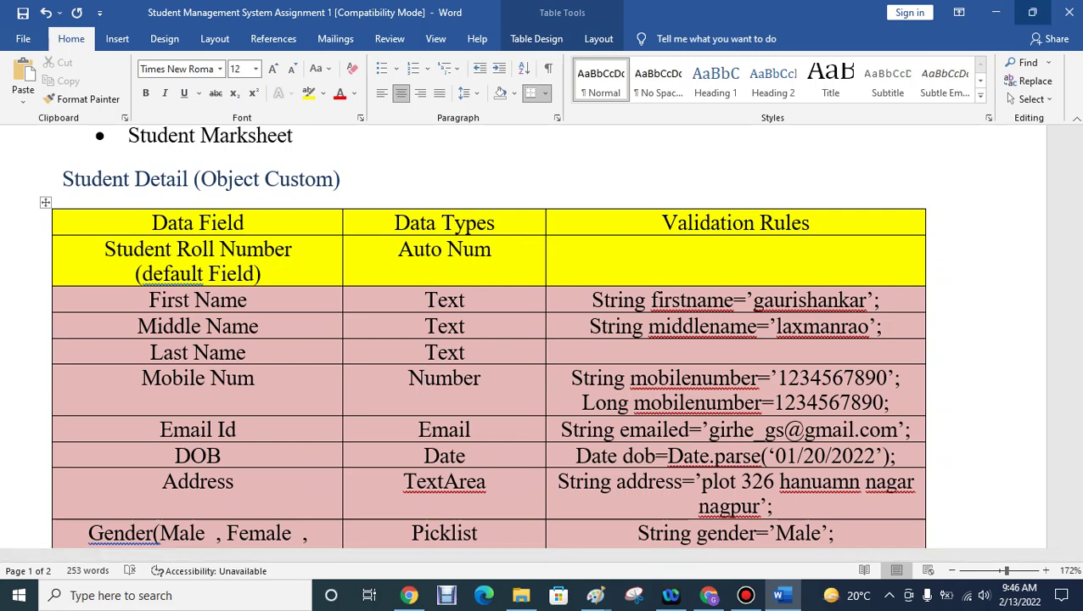
click(995, 12)
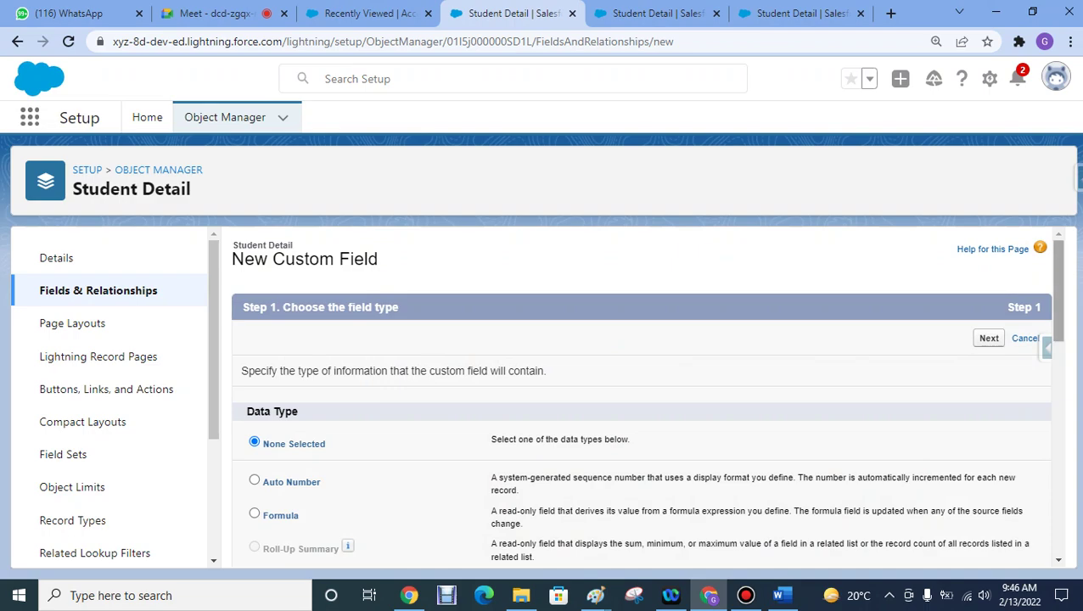
- Choose Text as the new field's data type and continue to the field details
scroll(645, 397, down, 5)
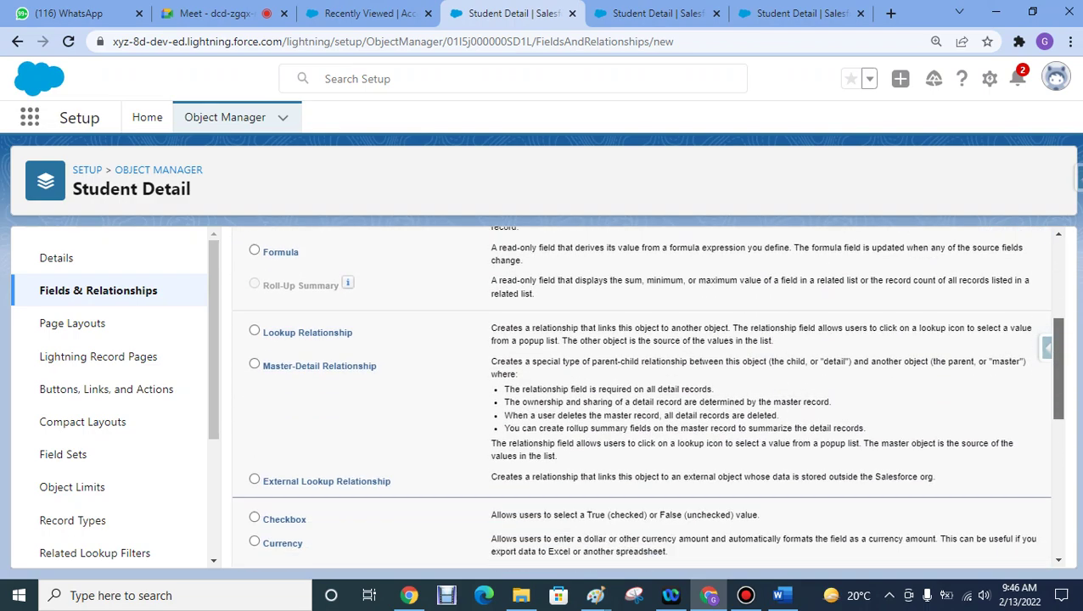
scroll(645, 397, down, 4)
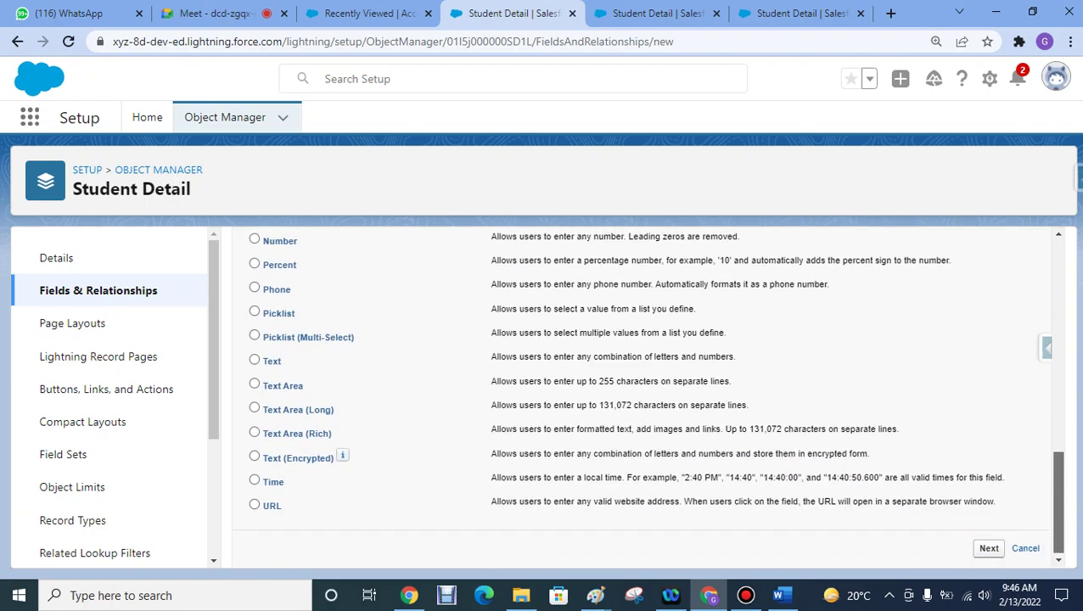
scroll(645, 397, up, 4)
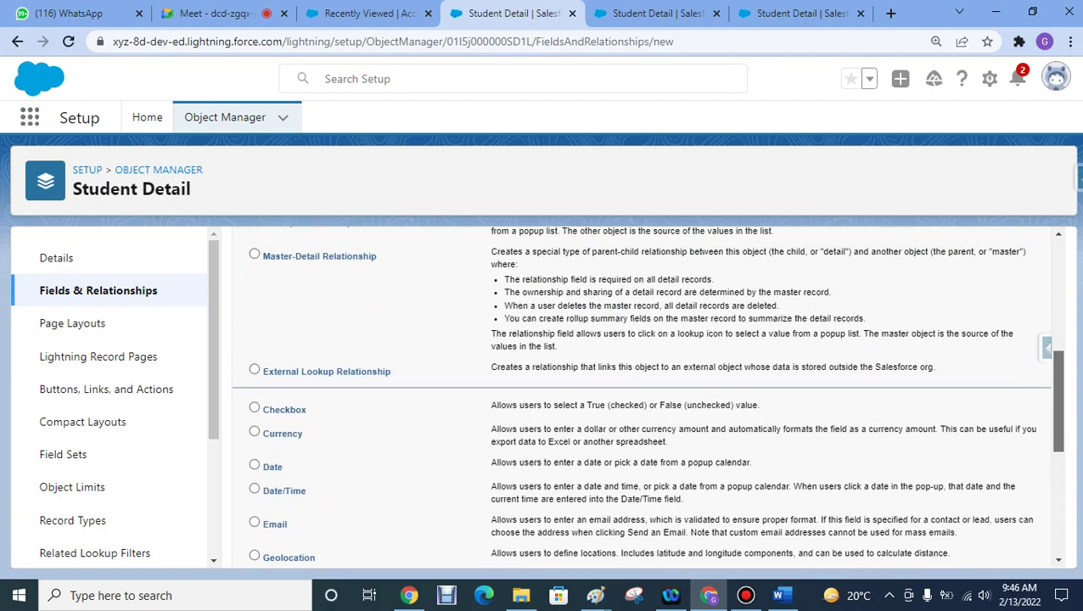
scroll(645, 397, down, 1)
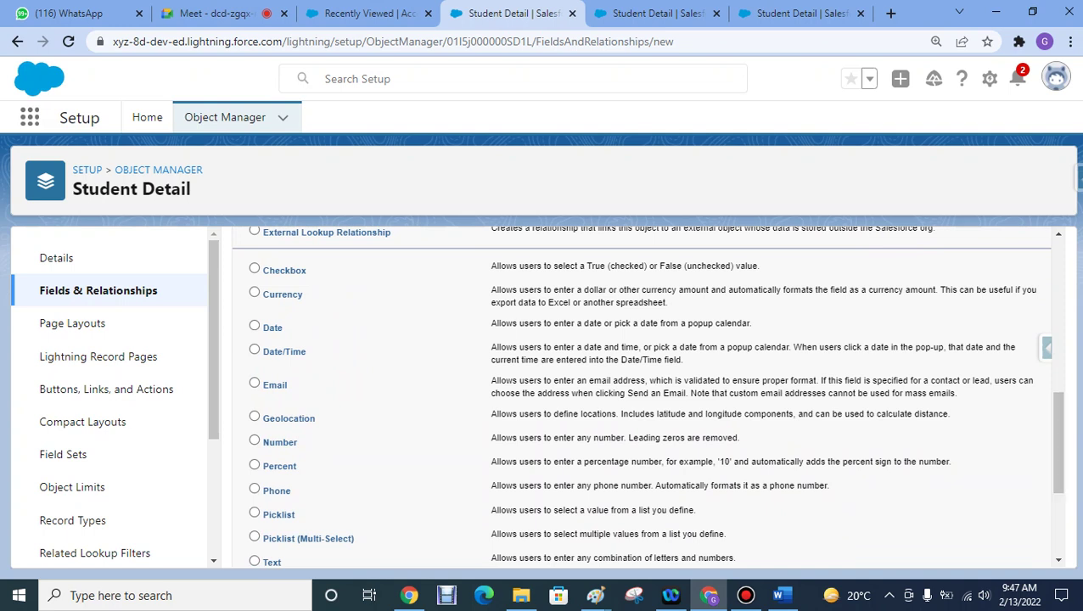
scroll(645, 390, down, 2)
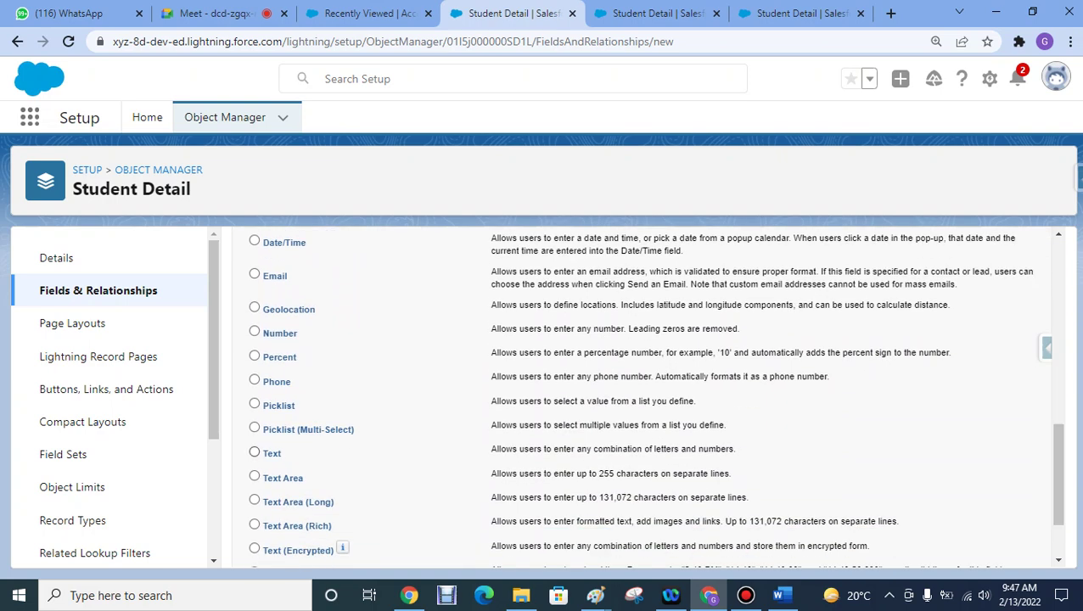
click(255, 453)
scroll(645, 390, down, 2)
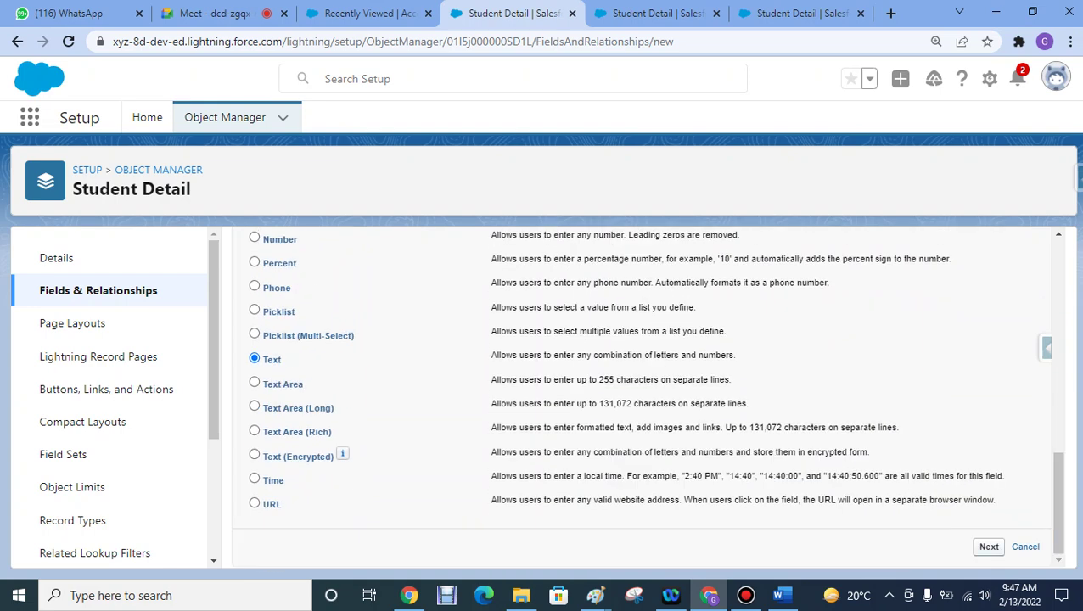
key(Return)
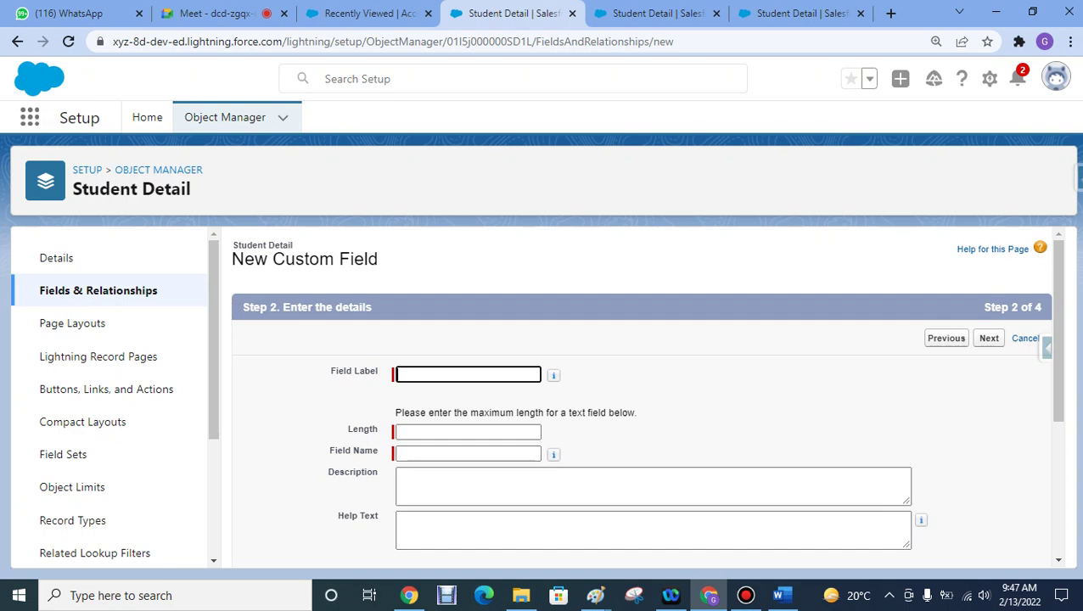
- Enter field label 'First Name' with length 20, then switch to the Accounts list tab
key(Down)
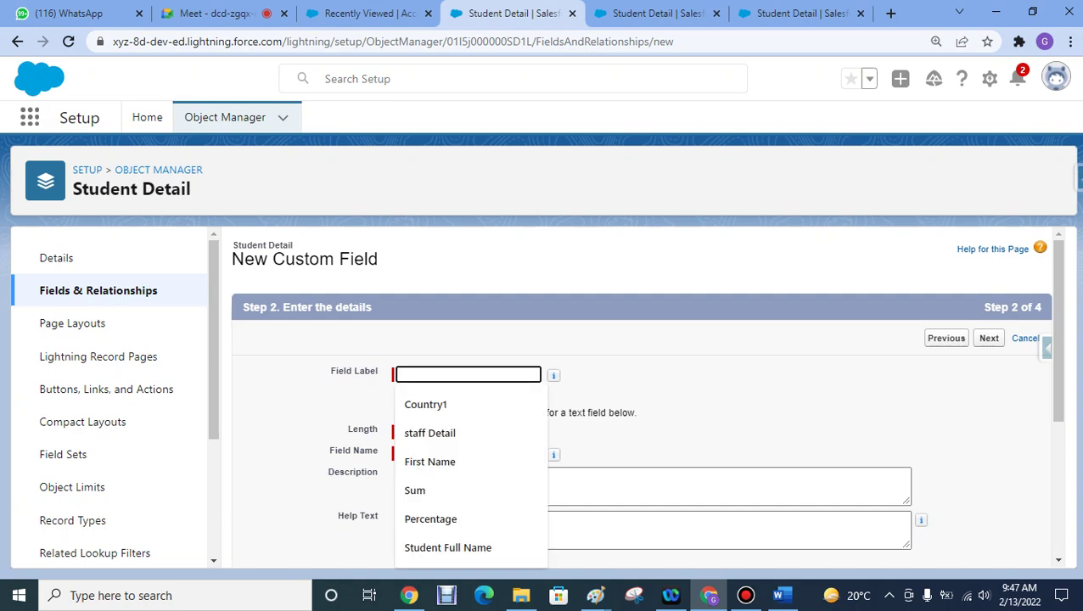
text(First )
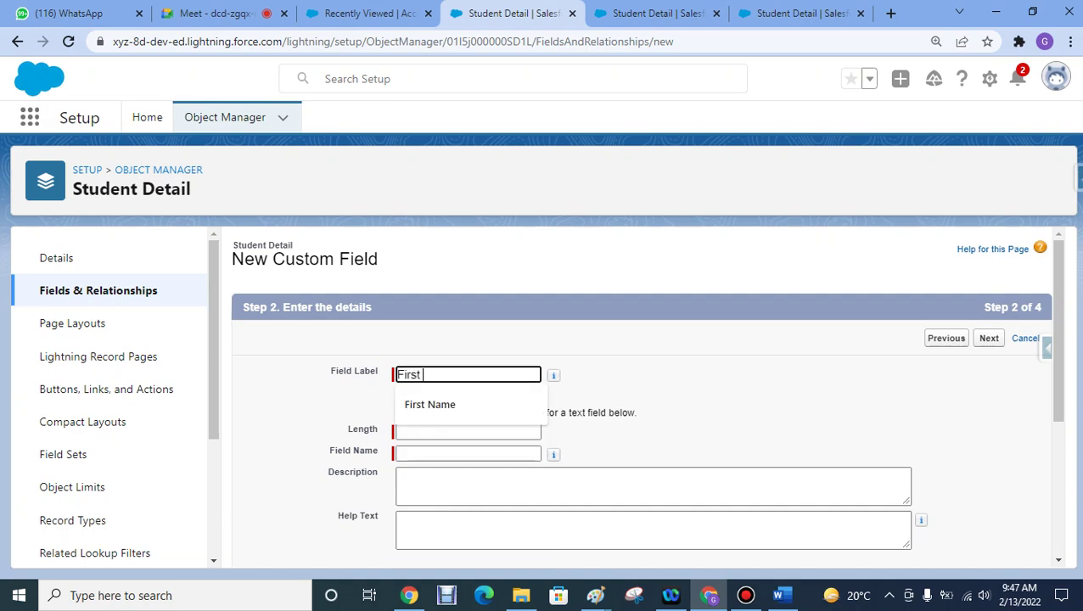
text(Name)
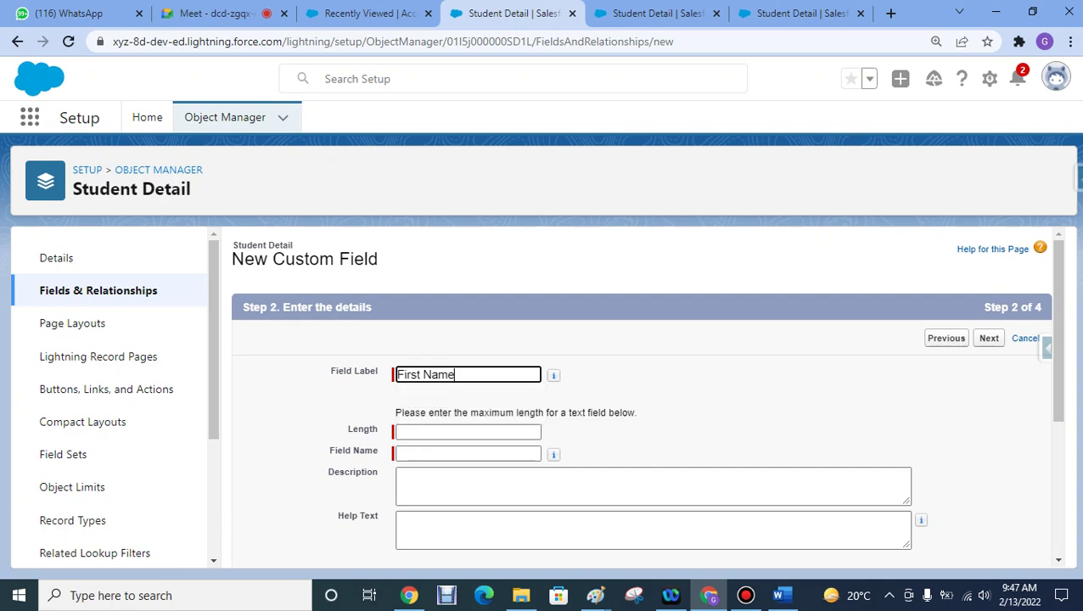
key(Tab)
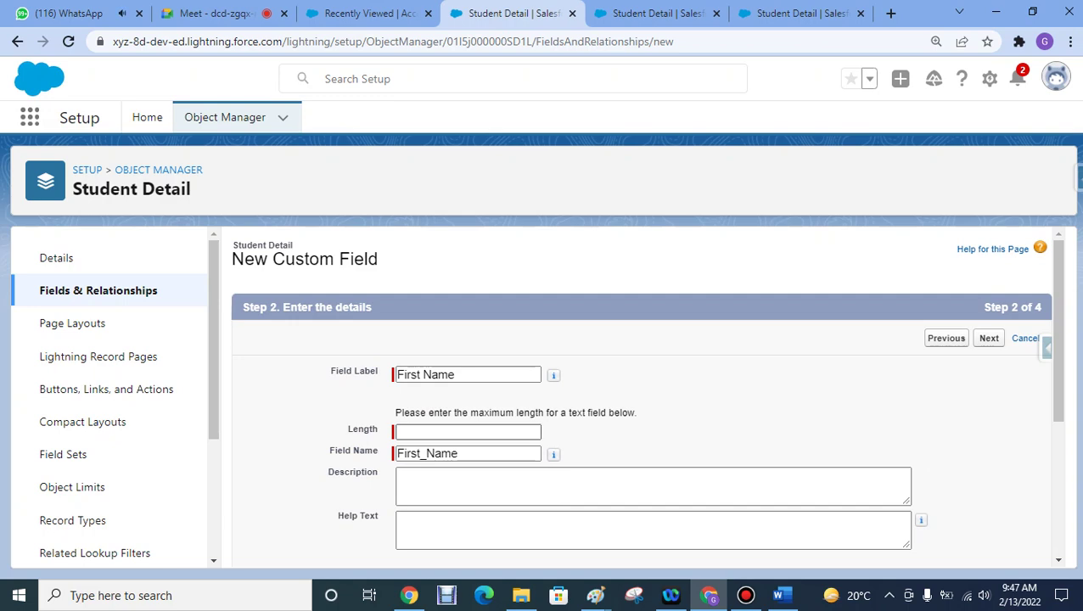
key(Down)
key(Down)
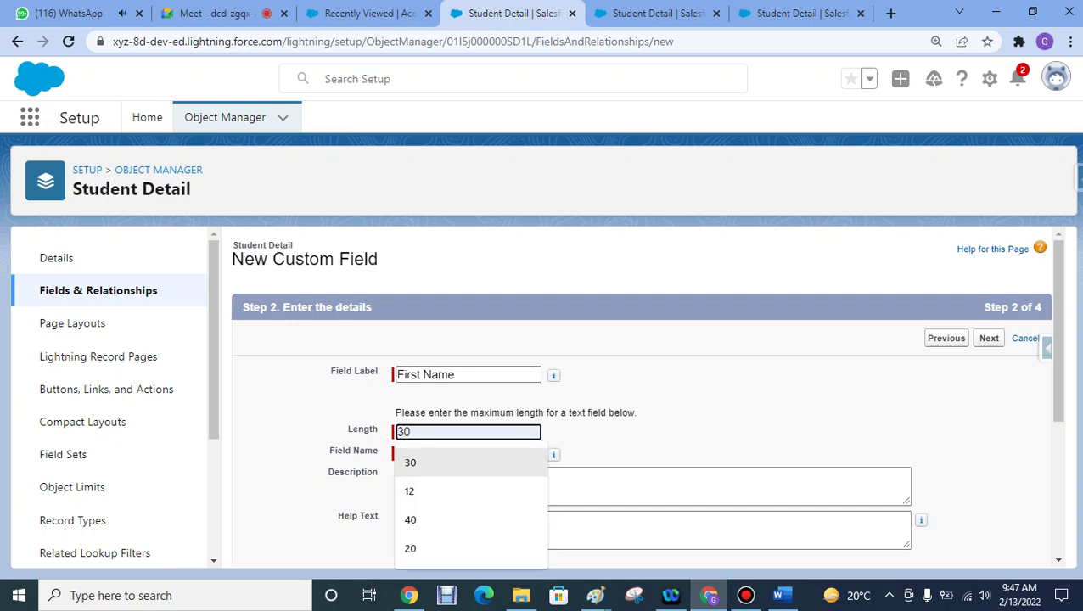
key(Return)
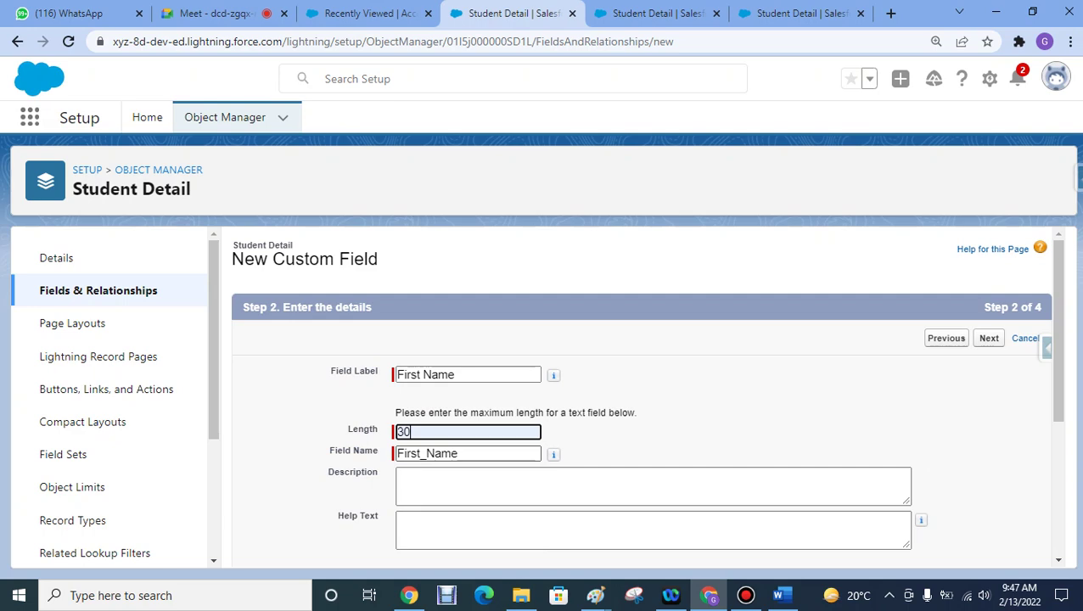
key(ctrl+a)
text(20)
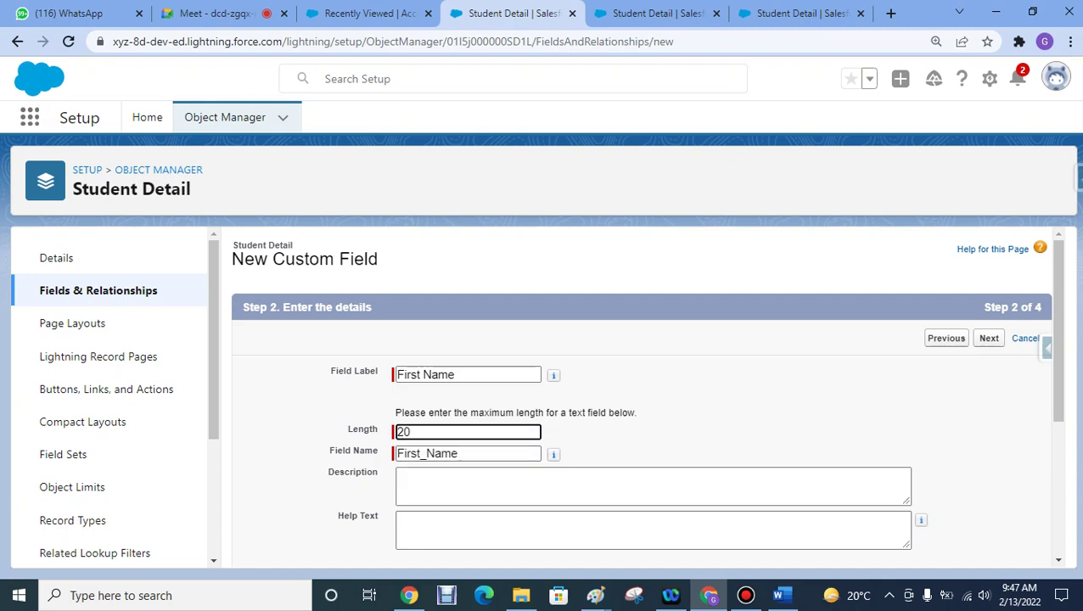
click(364, 13)
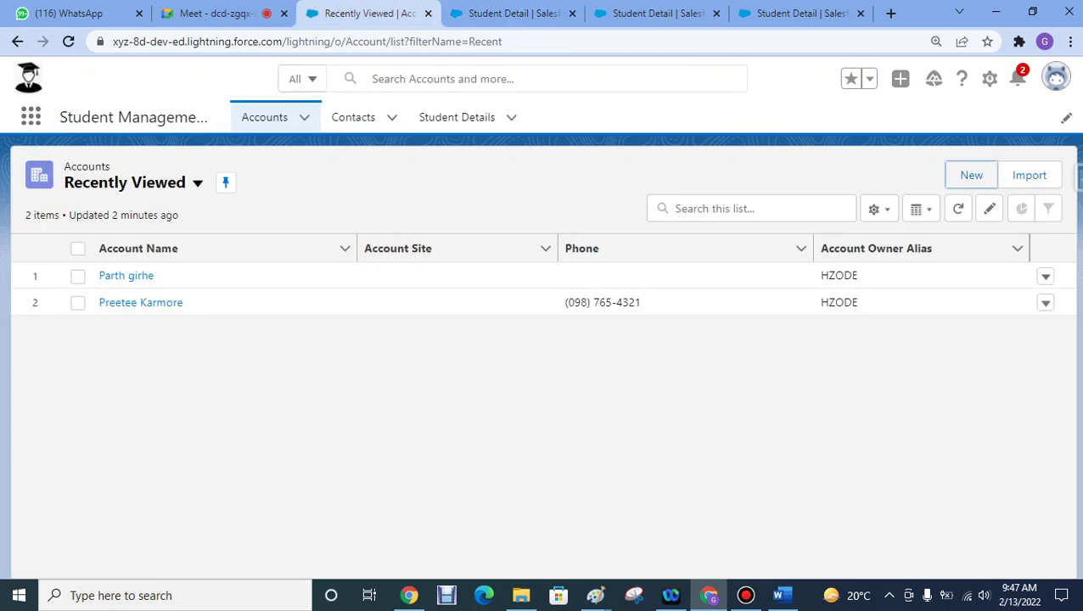
- From the Accounts list, open a new account form and close it without saving
click(264, 117)
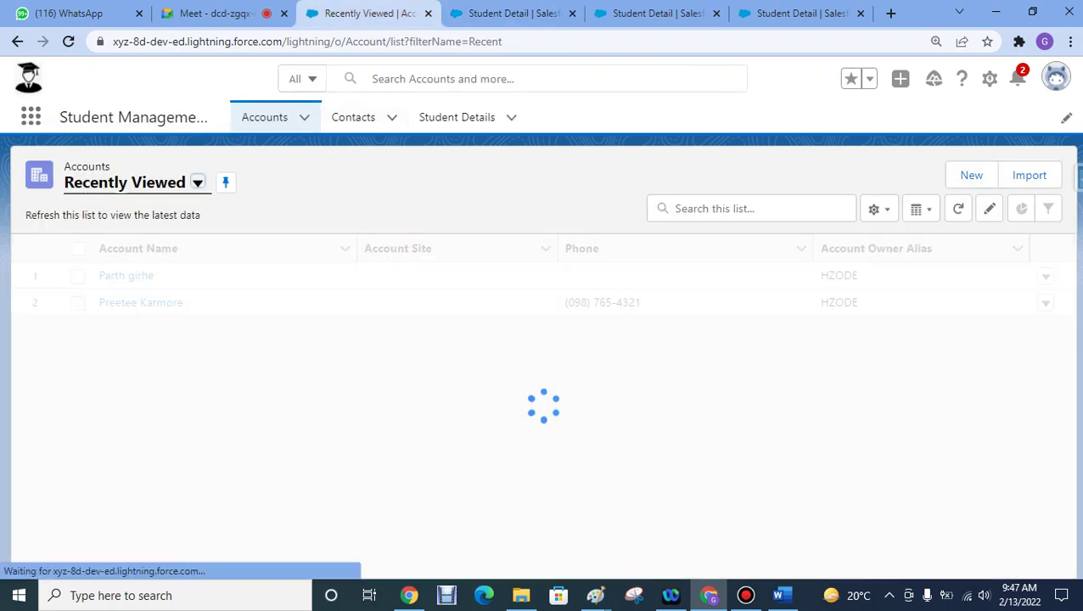
click(971, 175)
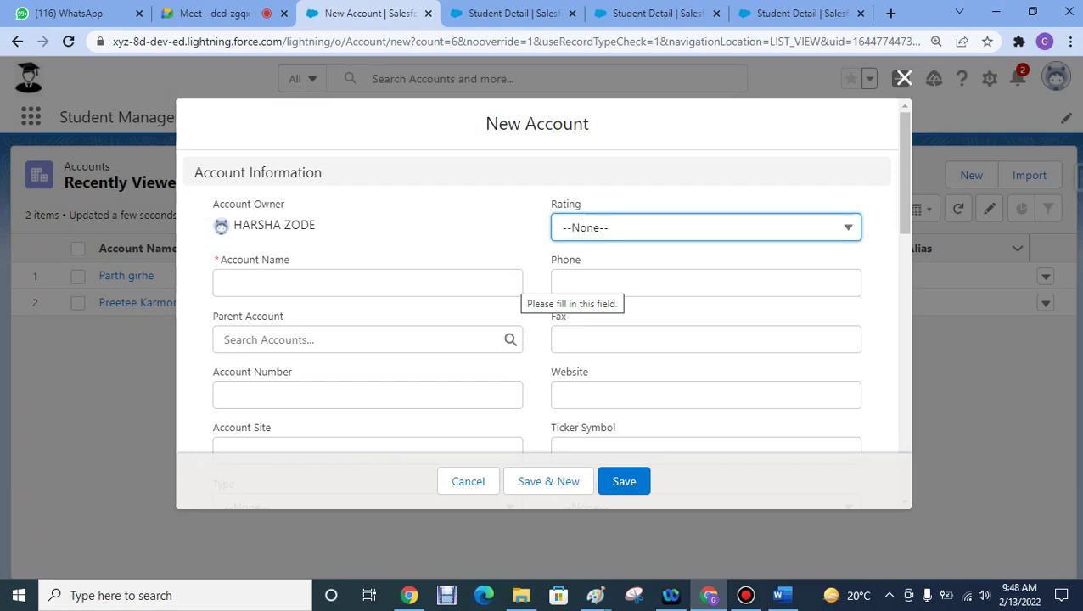
click(903, 78)
- Change the First Name field's length from 20 to 30
key(ctrl+Tab)
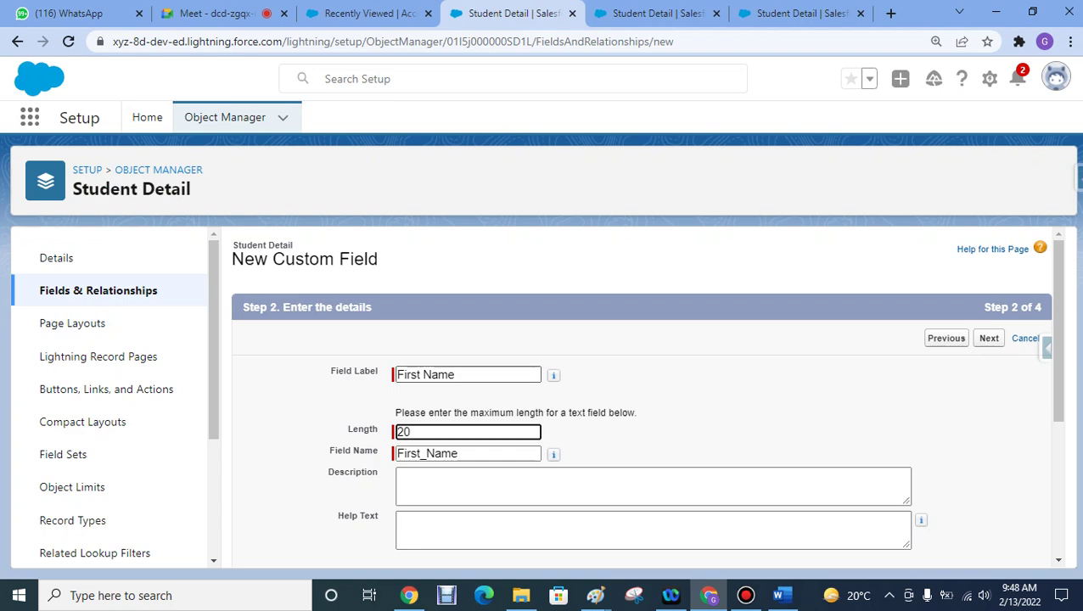
key(ctrl+a)
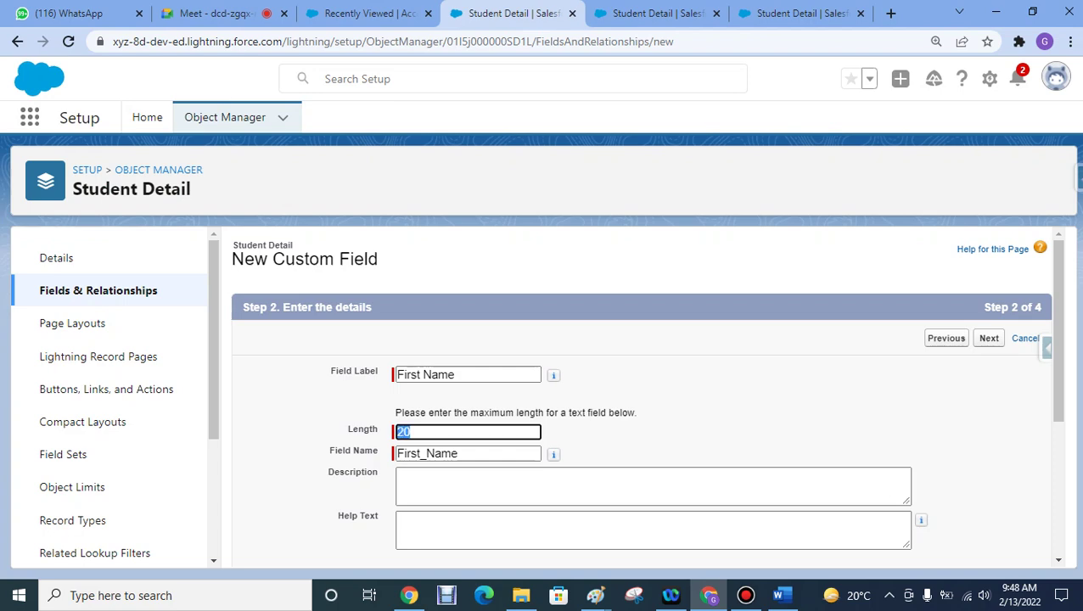
text(30)
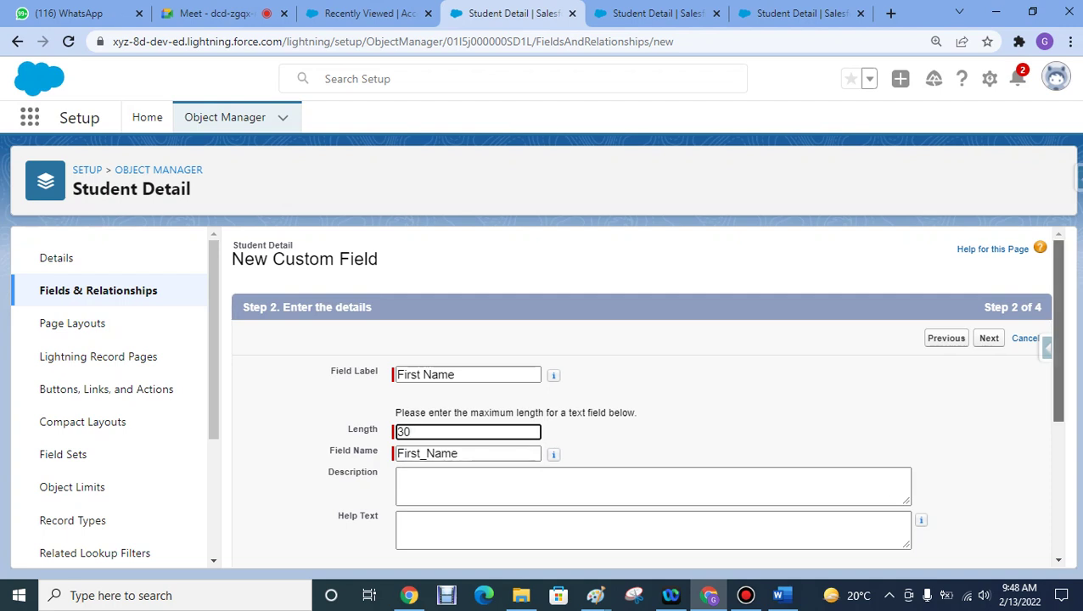
scroll(645, 390, down, 1)
scroll(645, 390, down, 2)
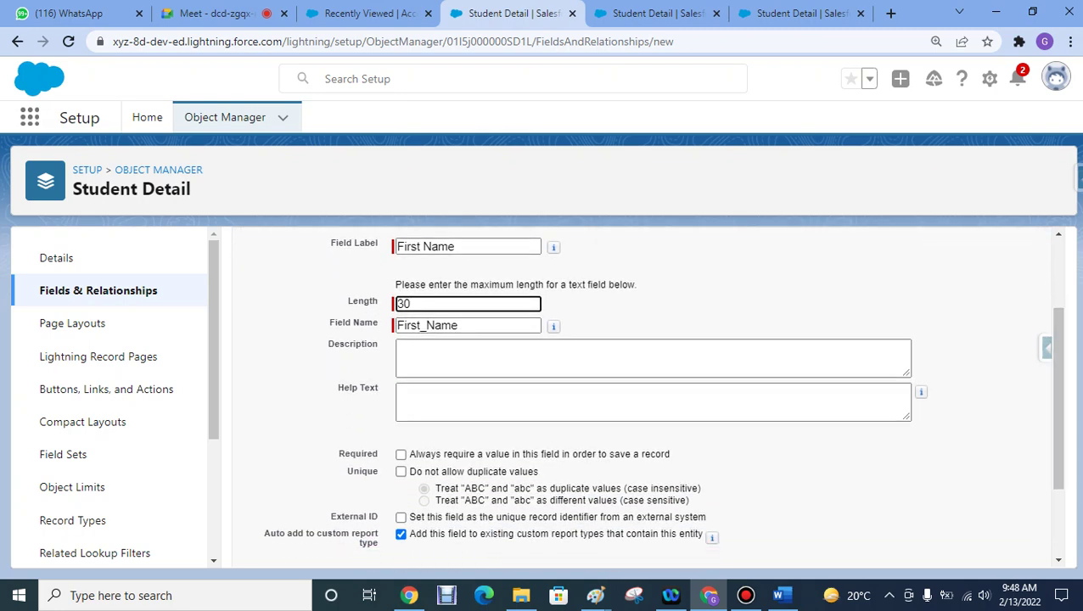
- Reload Accounts, open and cancel another new account form, then return to the field form
key(ctrl+shift+Tab)
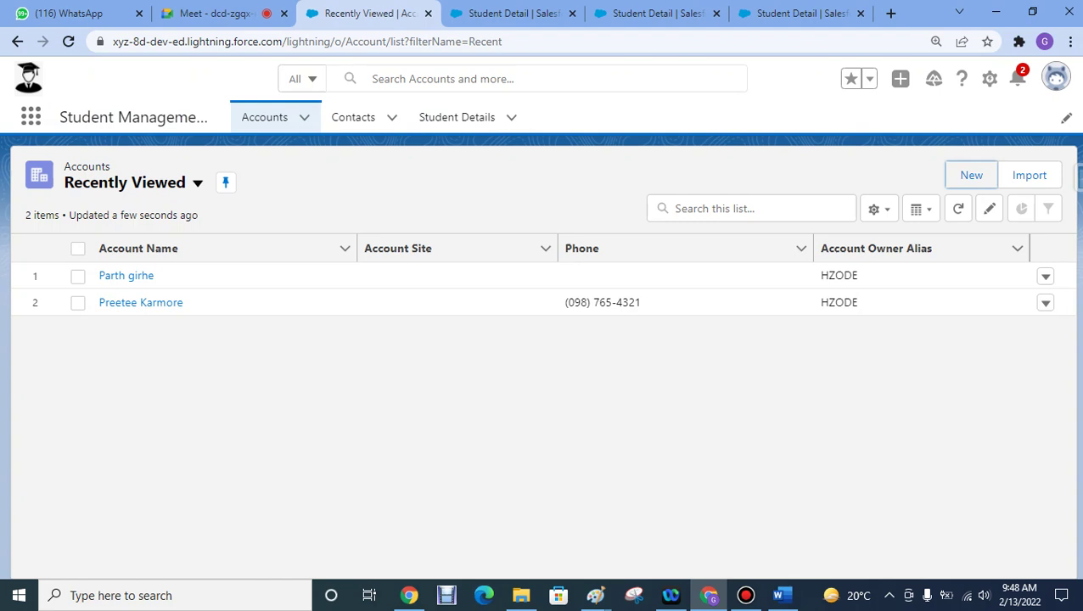
click(264, 117)
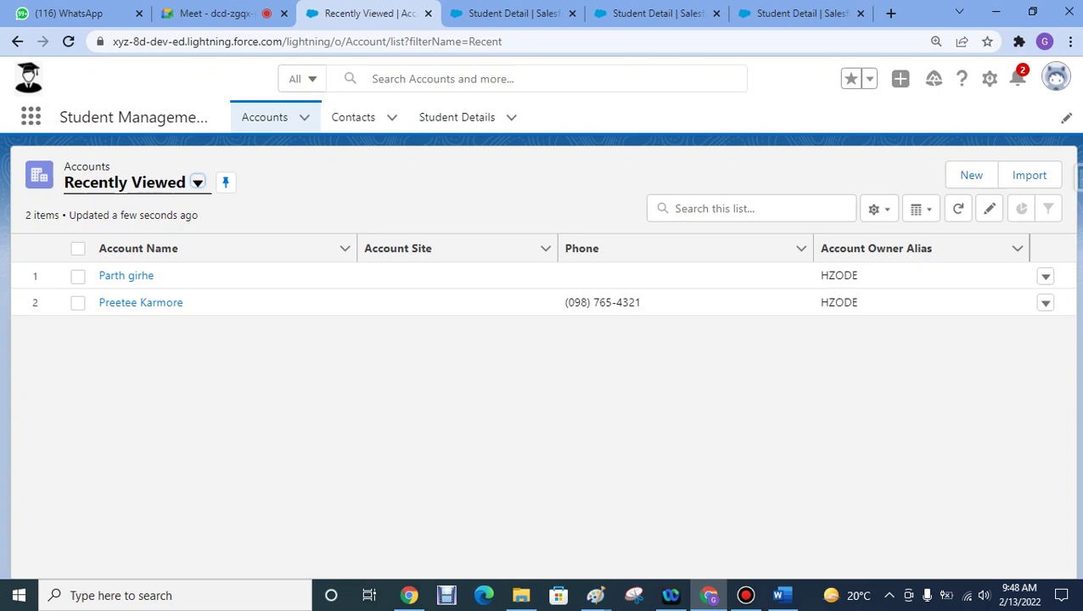
click(971, 174)
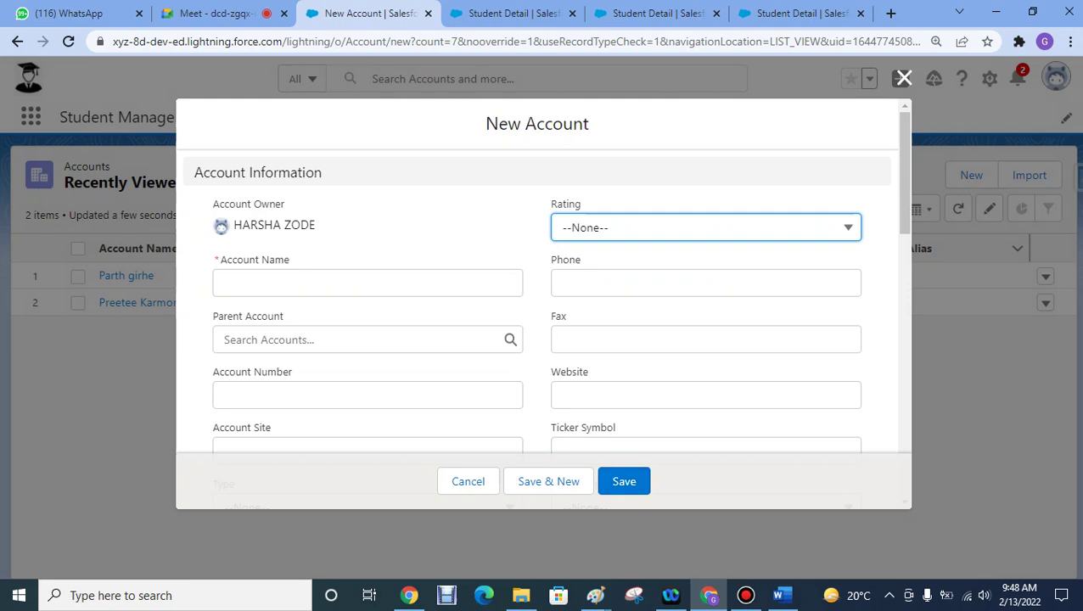
click(904, 78)
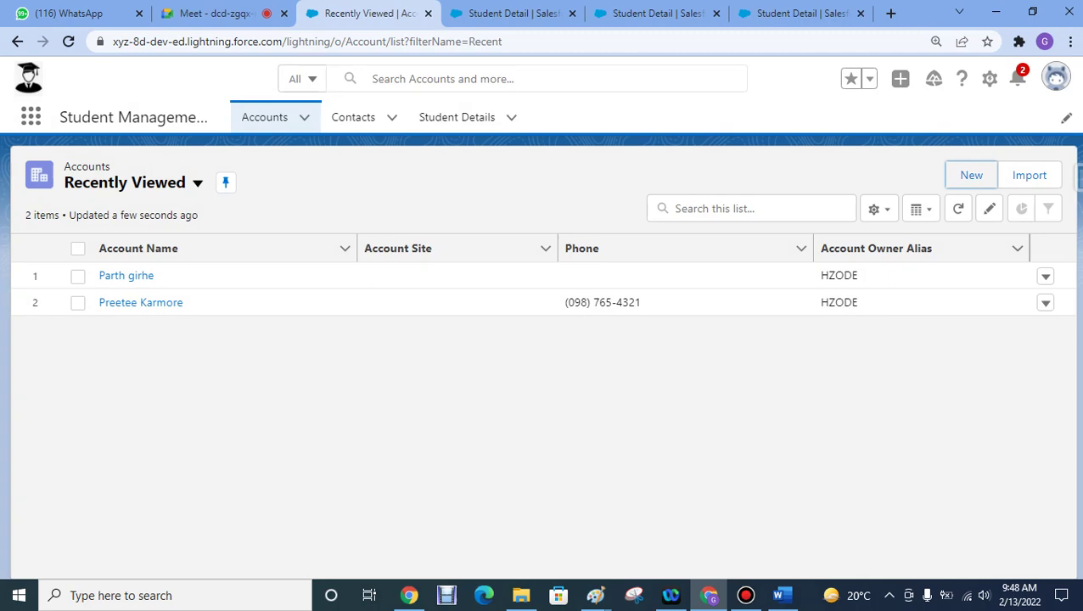
click(509, 12)
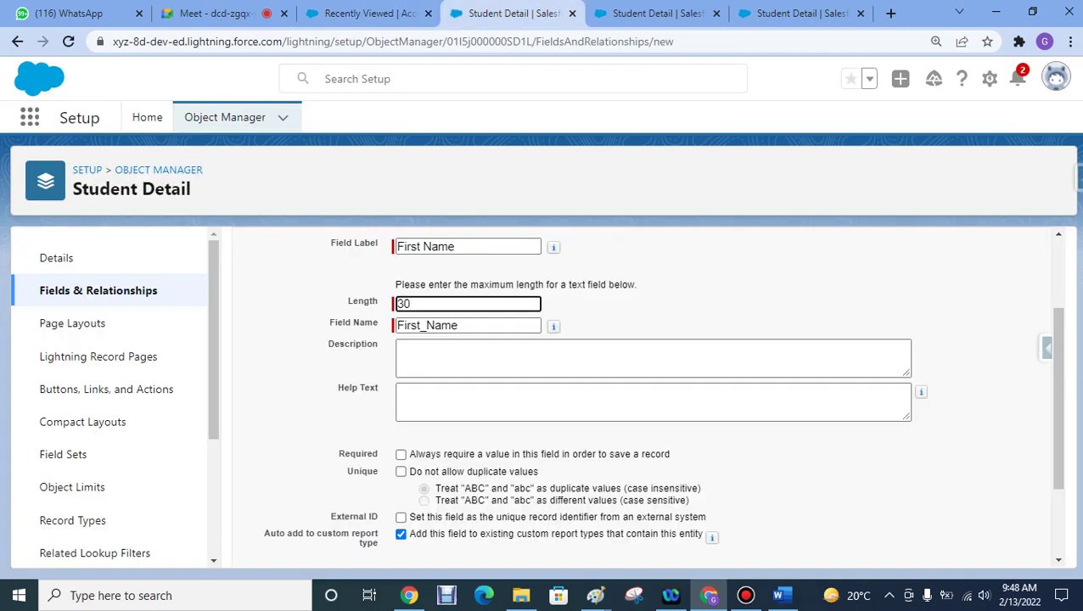
- Tick Required for First Name, toggle Unique on then off, and select the Default Value box
click(401, 454)
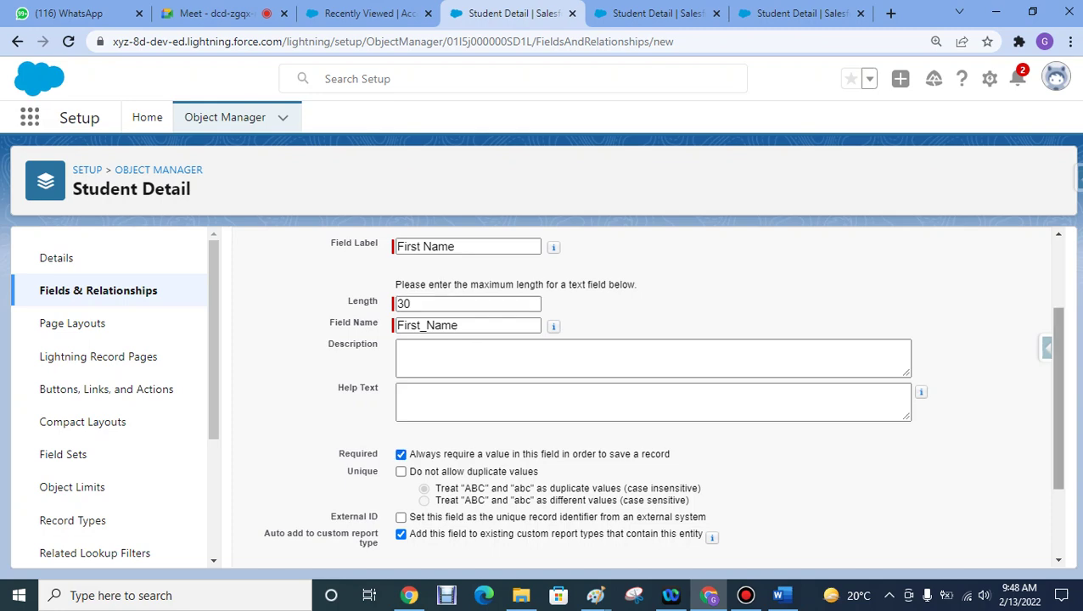
scroll(653, 399, down, 2)
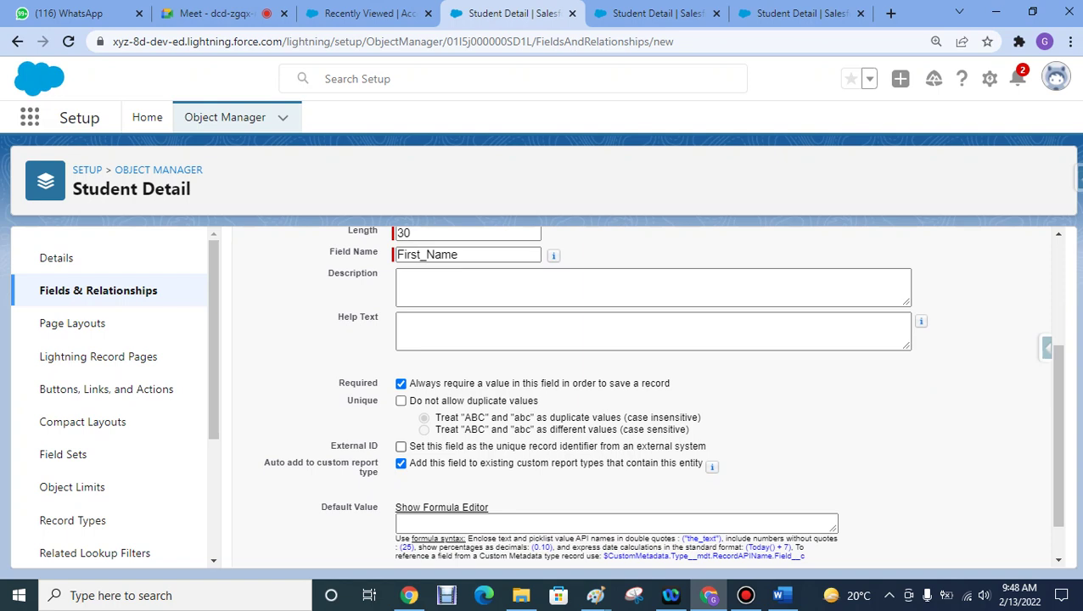
click(401, 400)
scroll(662, 407, up, 1)
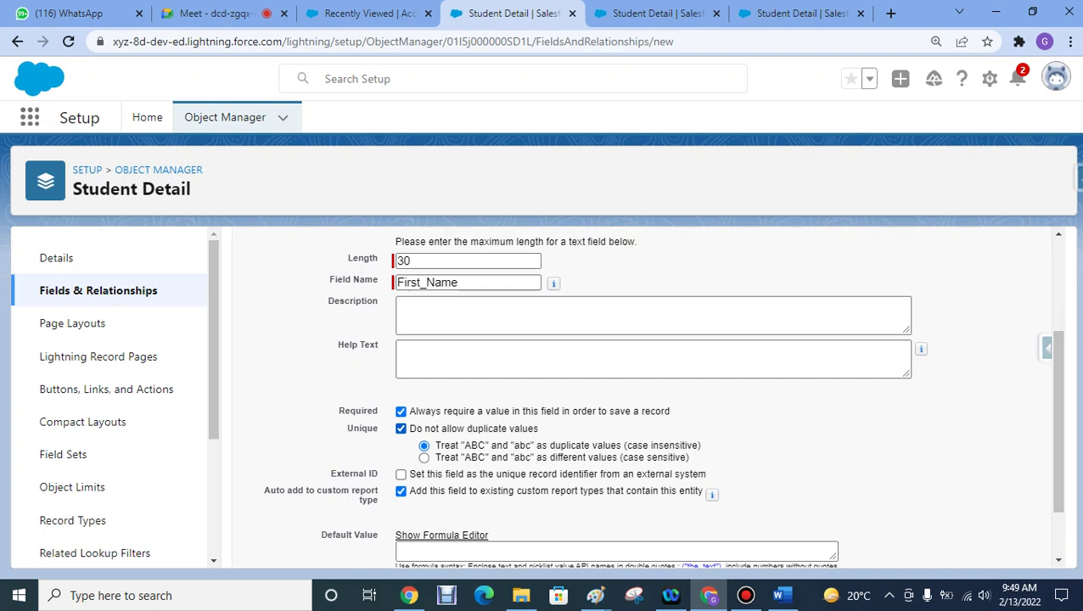
click(400, 428)
scroll(1058, 424, down, 1)
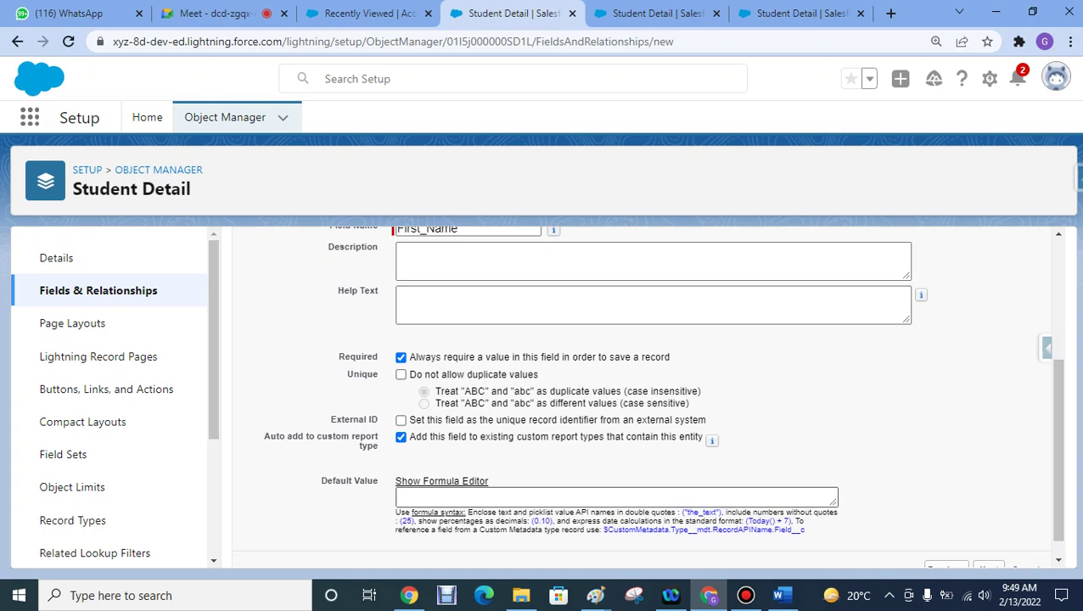
click(397, 496)
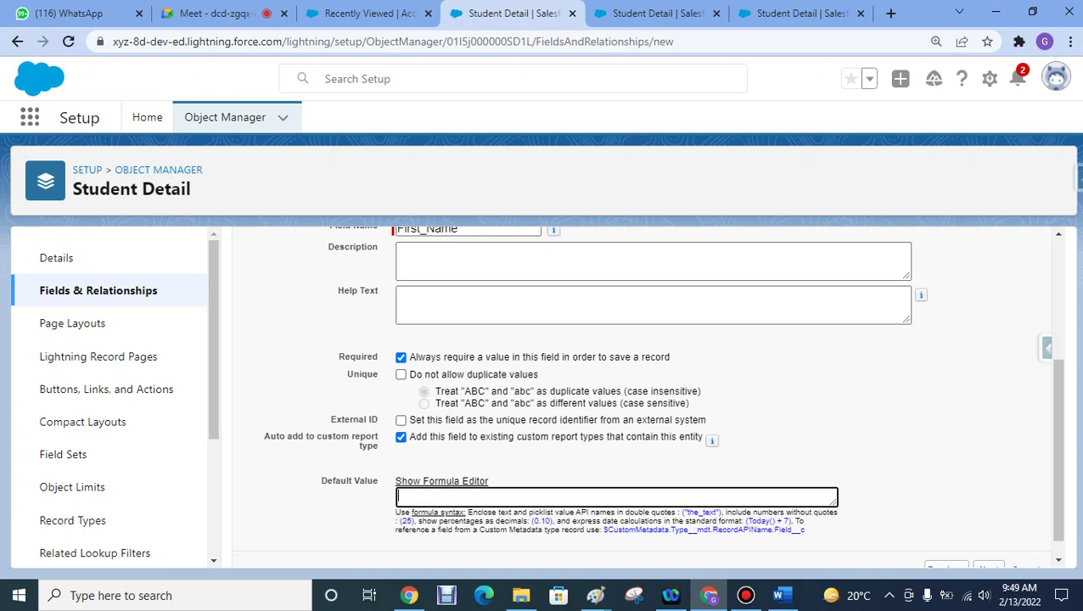
- Enter 'Enter Your First Name' as the default value and try advancing the wizard
text(Enter Your First Name)
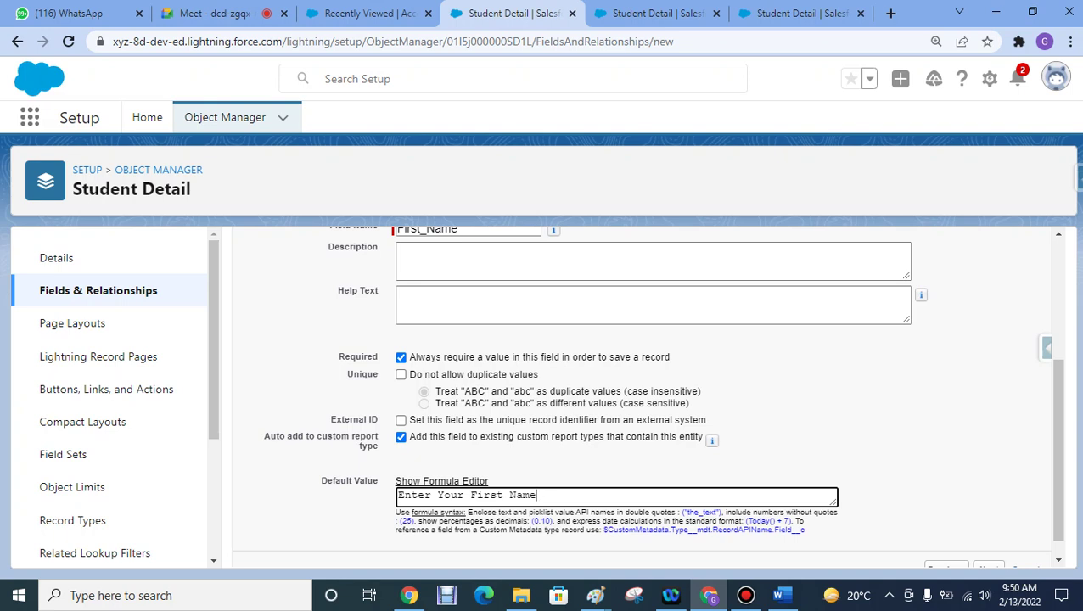
scroll(647, 394, down, 1)
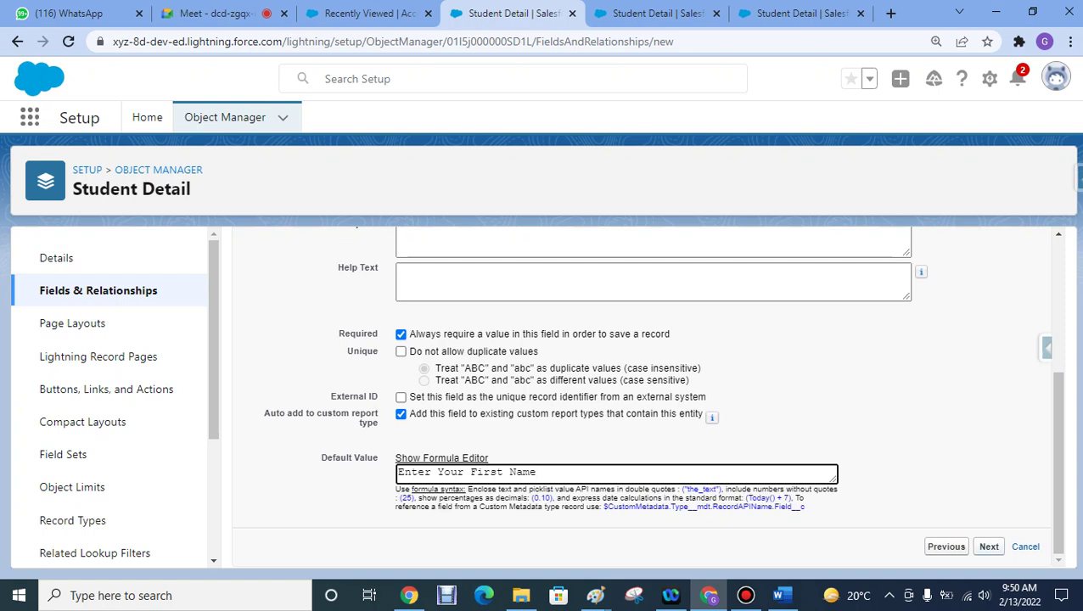
click(988, 546)
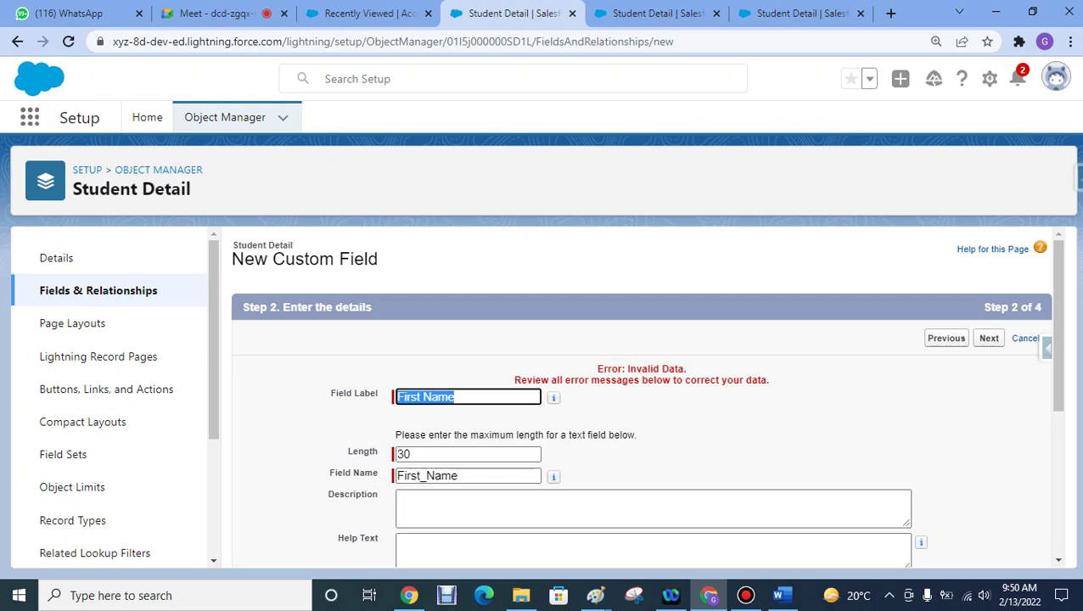
- Delete the invalid default value and advance to the field-level security step
scroll(644, 395, down, 3)
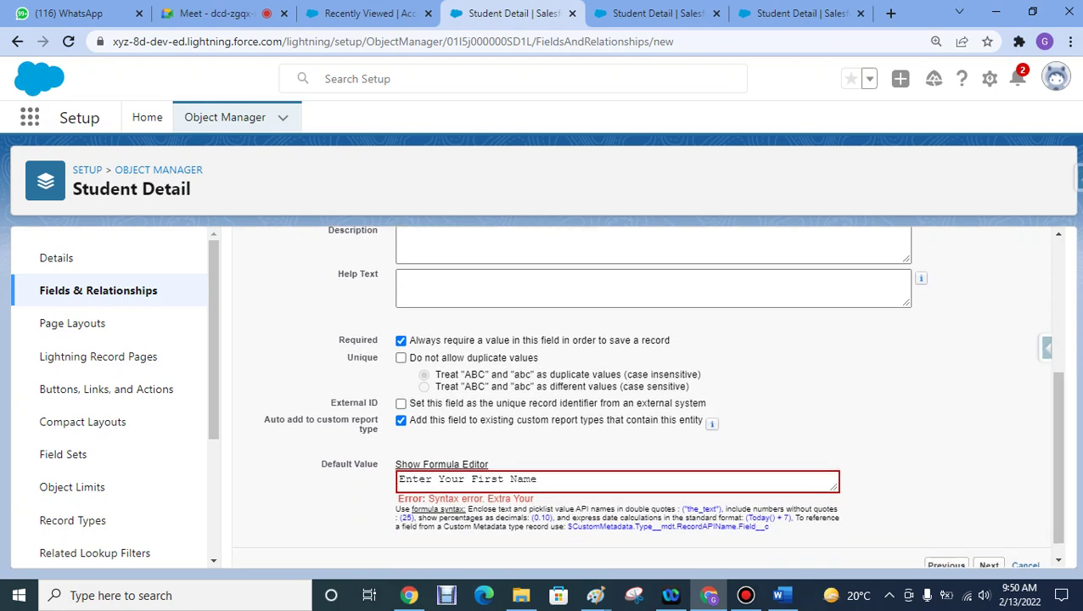
drag(538, 479, 397, 480)
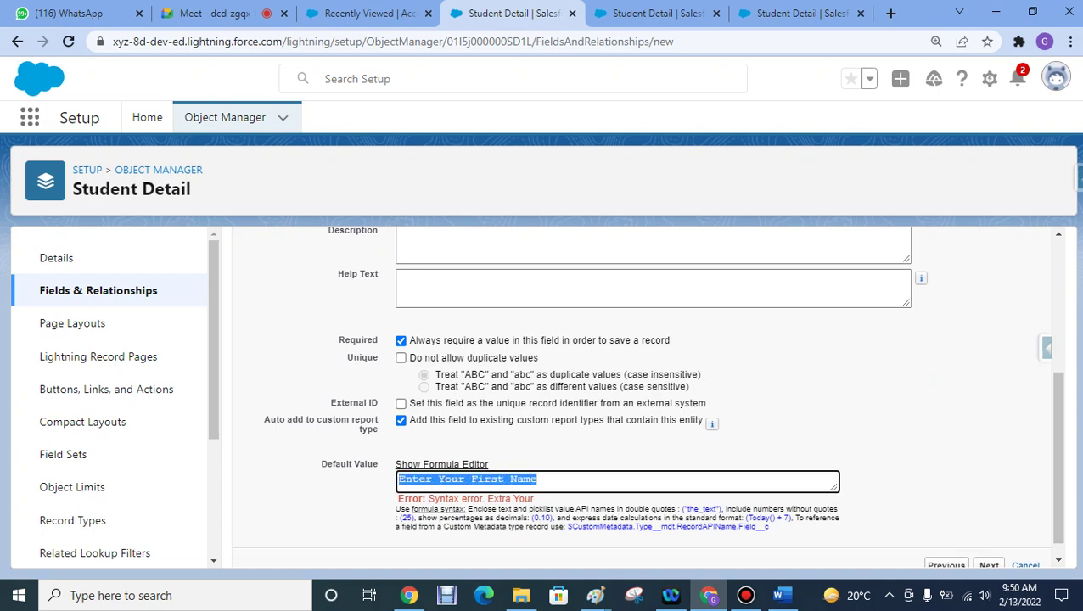
key(BackSpace)
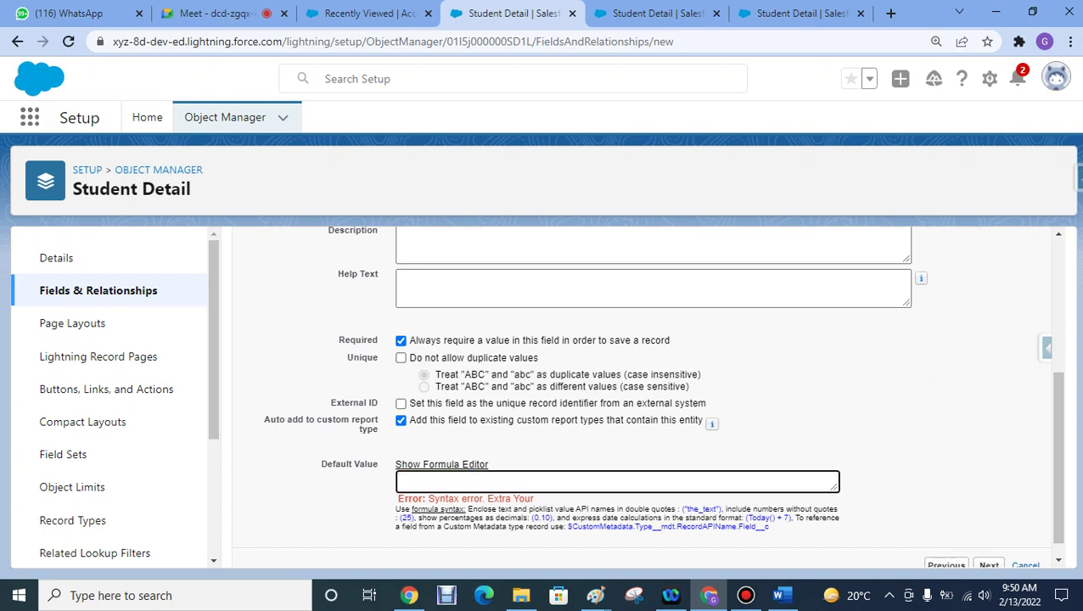
scroll(646, 395, down, 1)
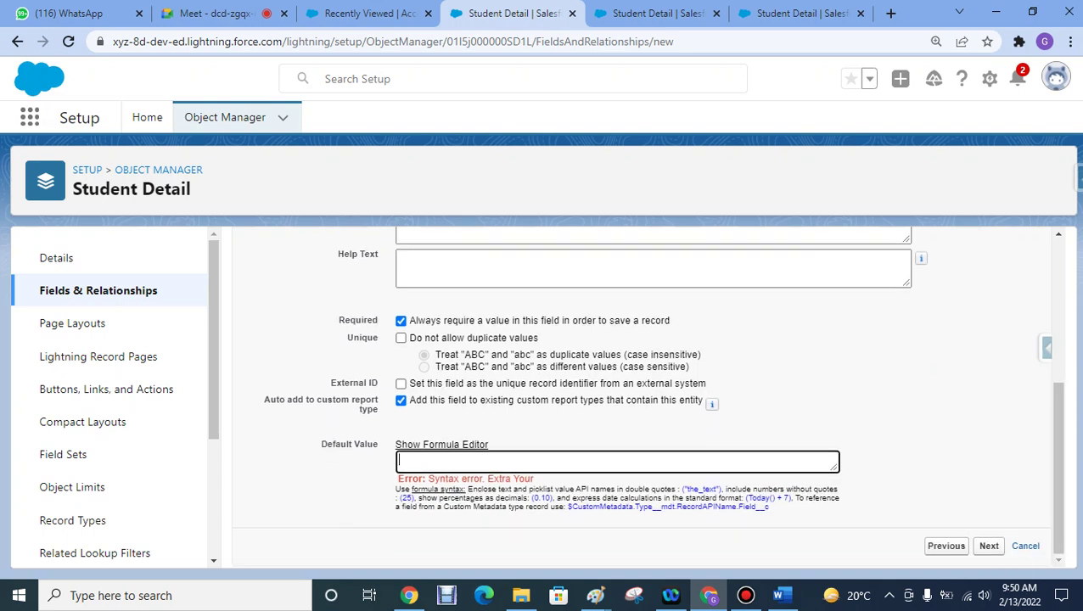
click(988, 546)
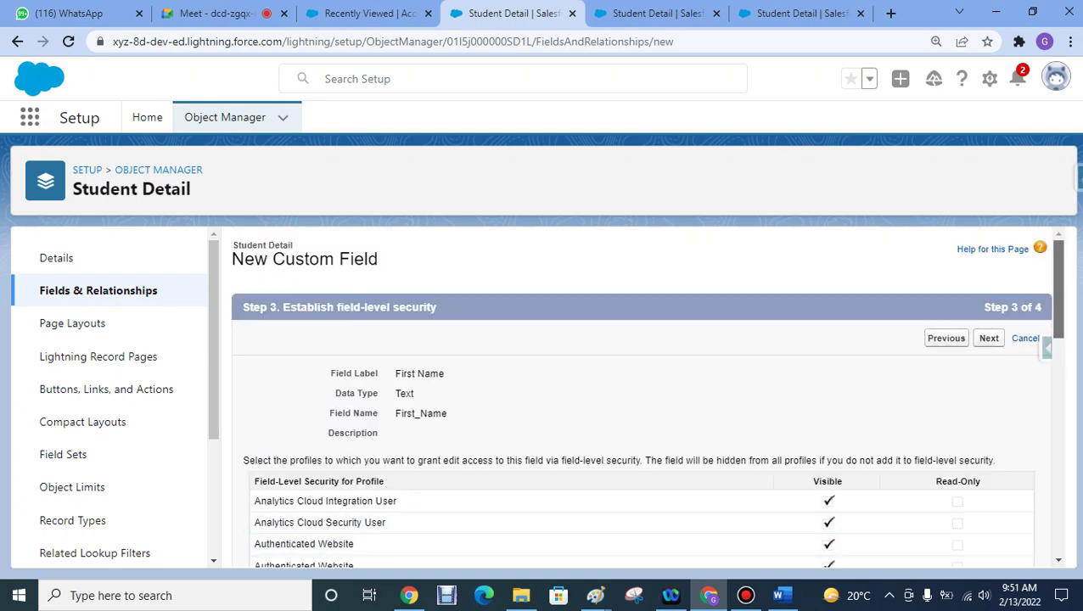
scroll(645, 396, down, 3)
scroll(645, 395, down, 5)
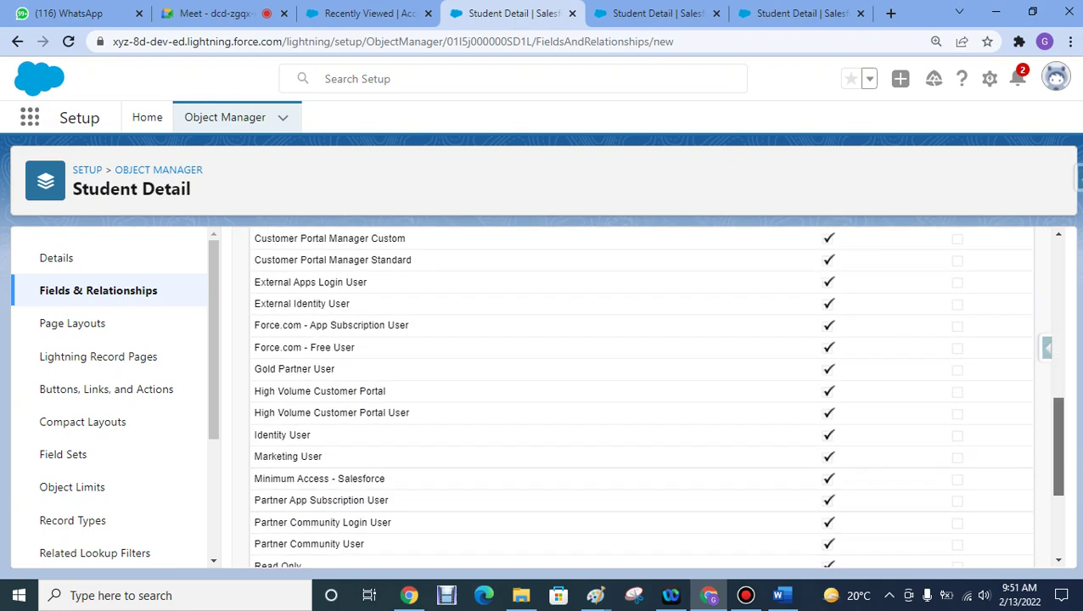
scroll(644, 396, down, 2)
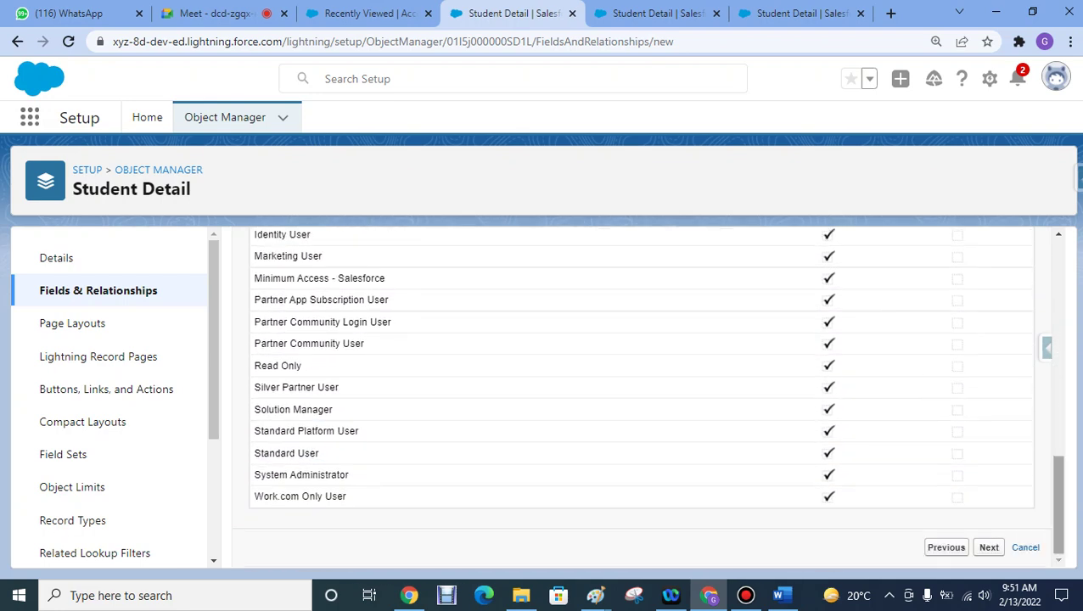
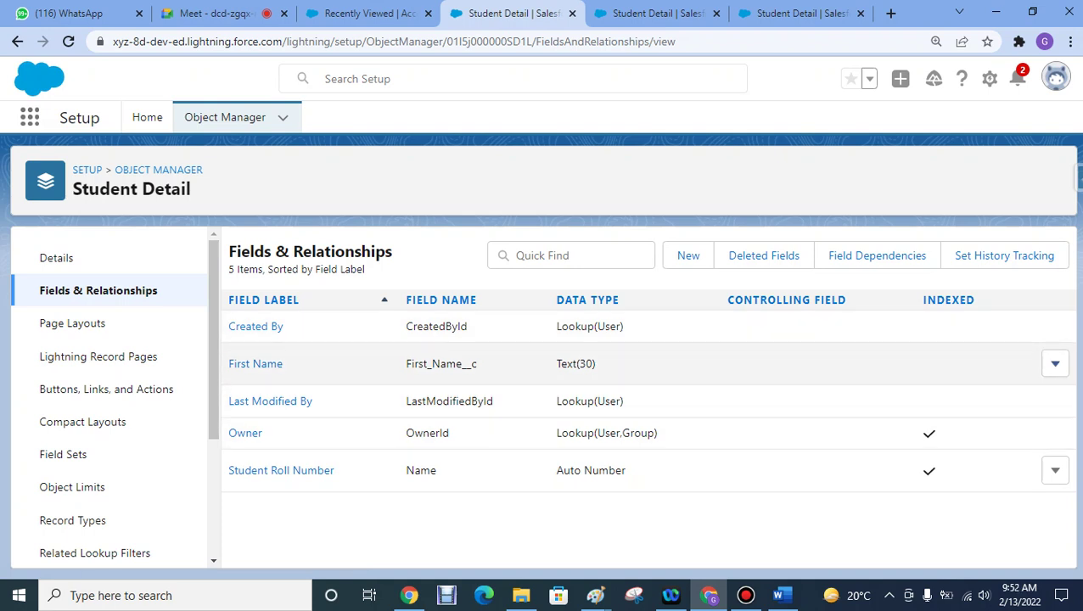
- Leave the First Name field's actions unused and go to the Recently Viewed Accounts list
click(1054, 363)
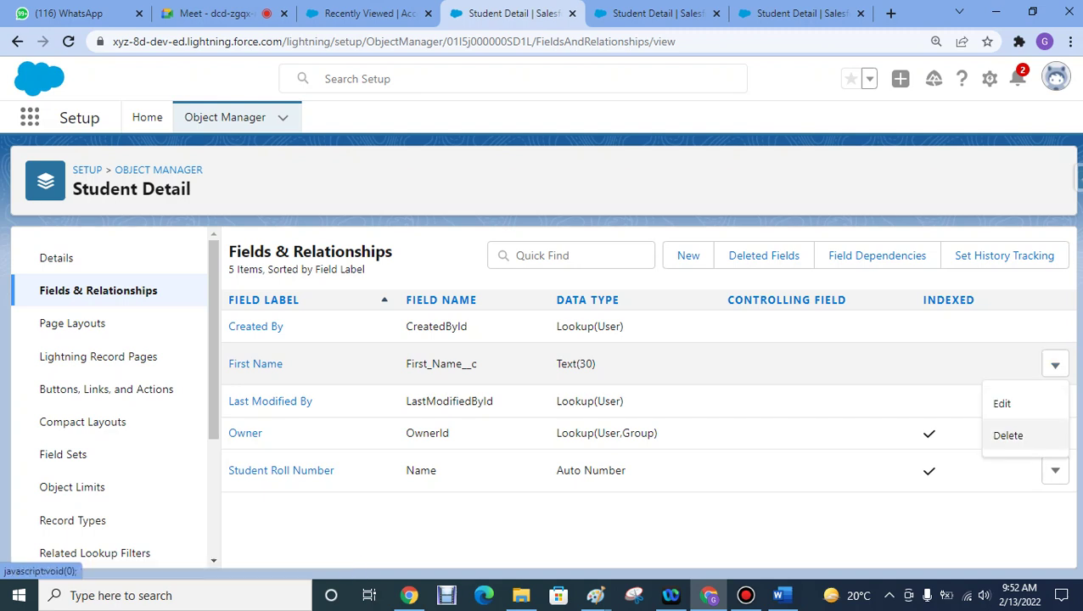
click(1001, 404)
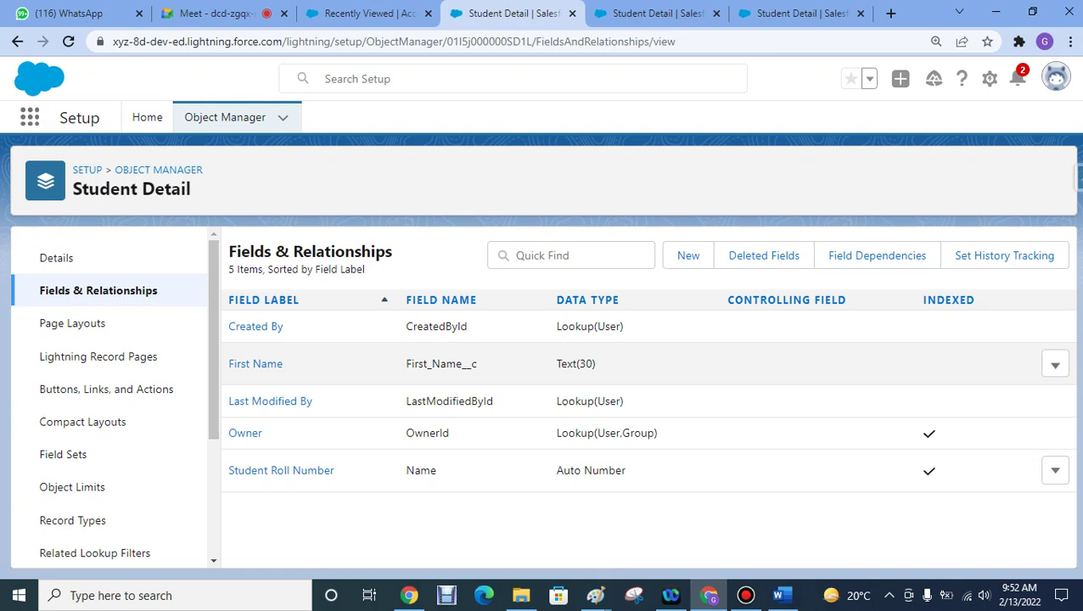
click(365, 13)
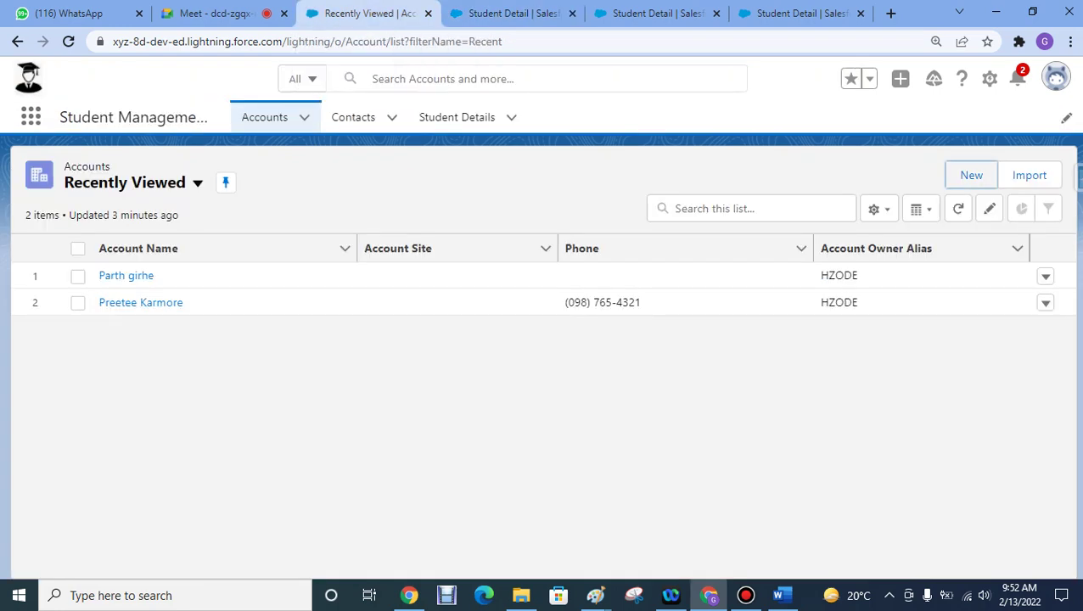
- Reload the app and open the Student Details list, which shows 0 items
click(509, 13)
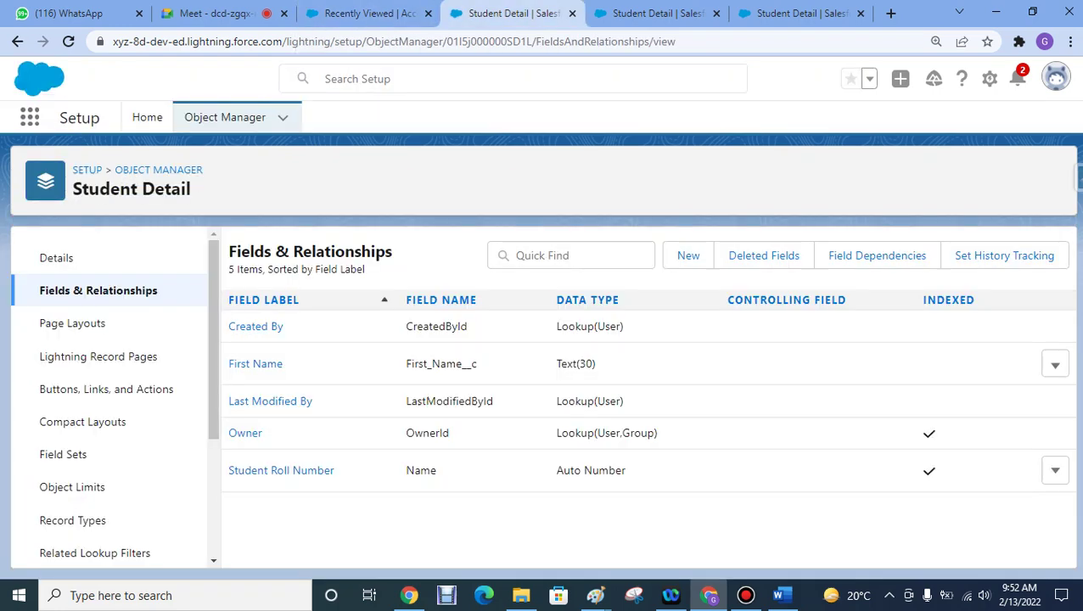
click(365, 13)
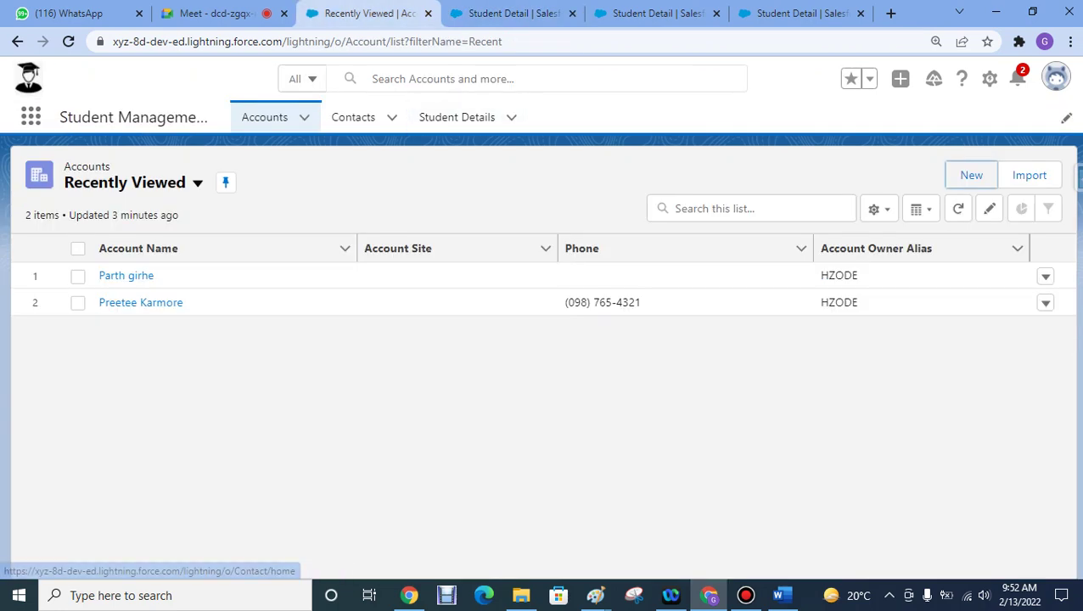
key(F5)
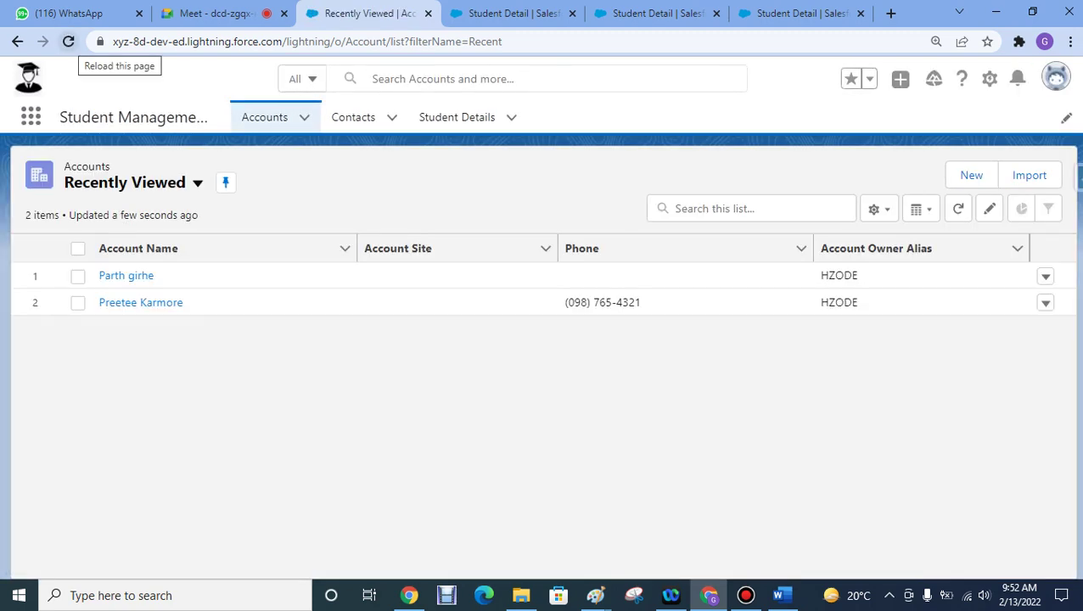
click(68, 40)
click(456, 117)
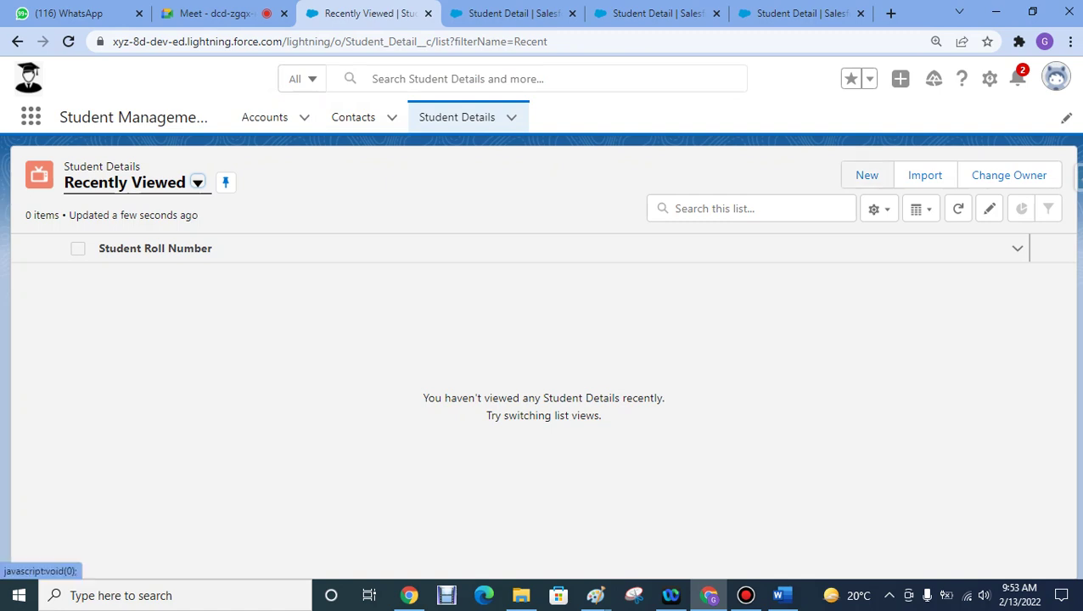
- Create and save a Student Detail record with the student's first name, then check it in Student Details
click(866, 175)
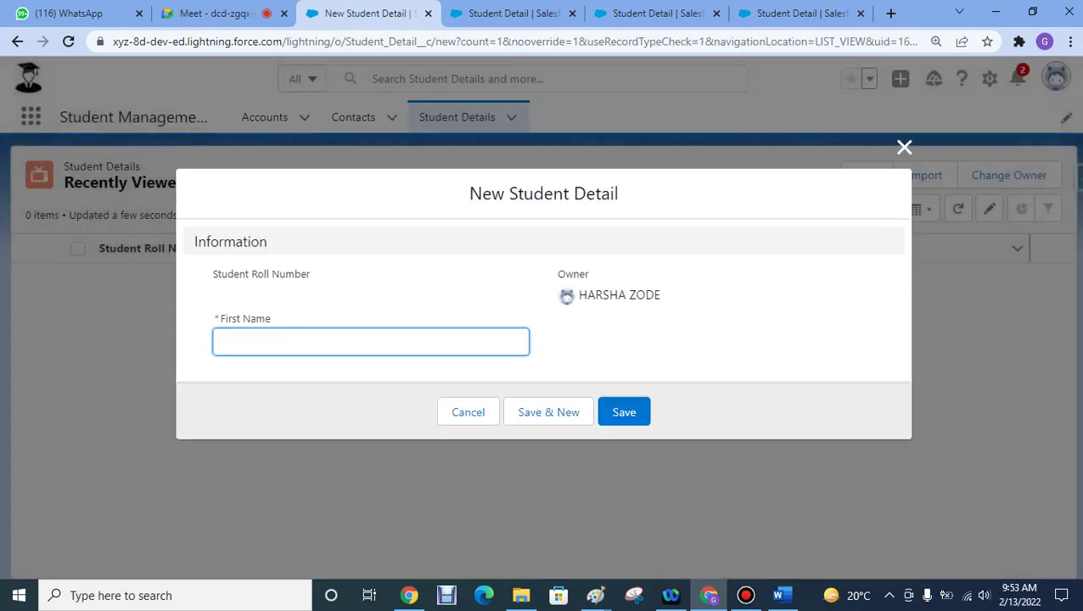
text(G)
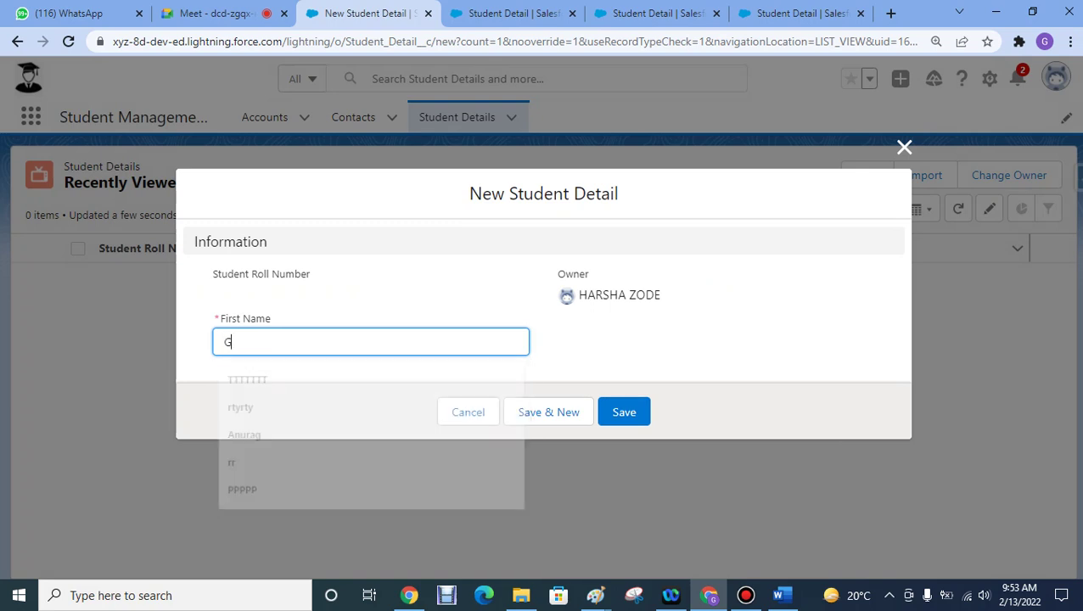
text(aurishanka)
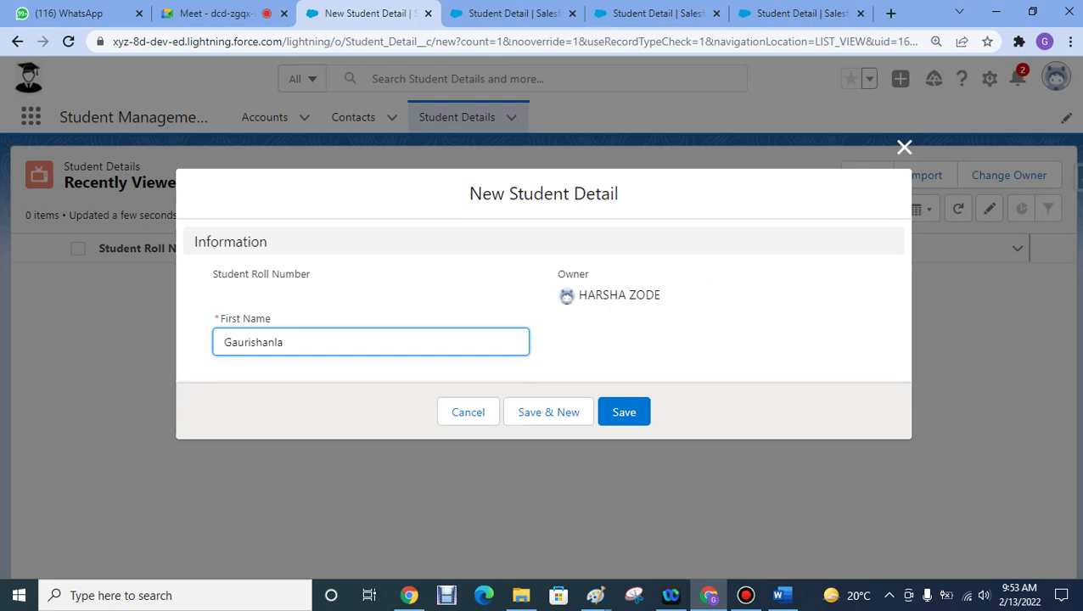
key(ctrl+a)
key(Right)
text(kar)
click(624, 412)
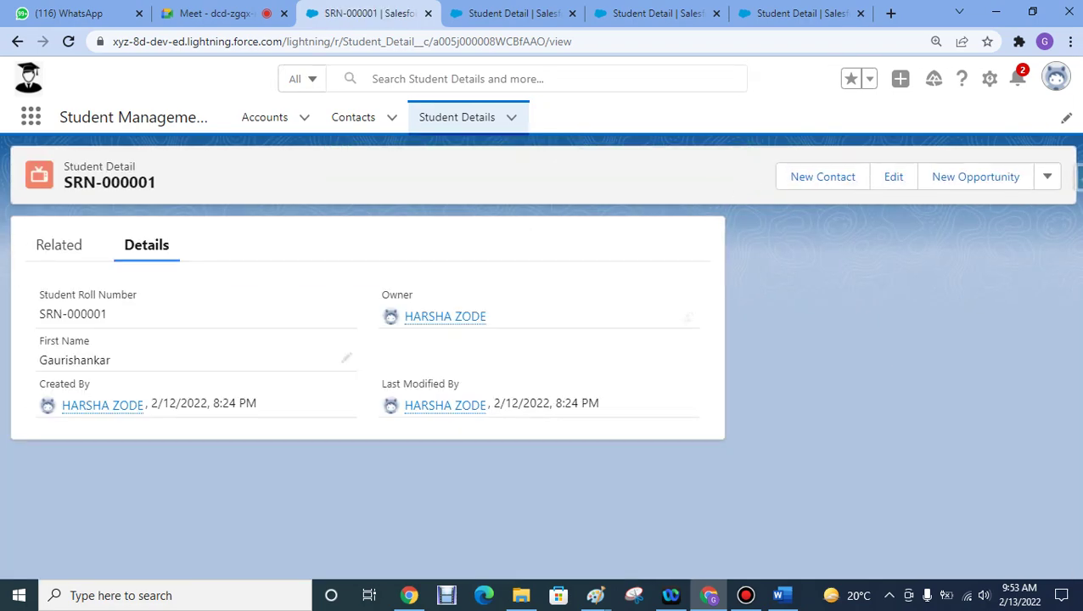
click(456, 117)
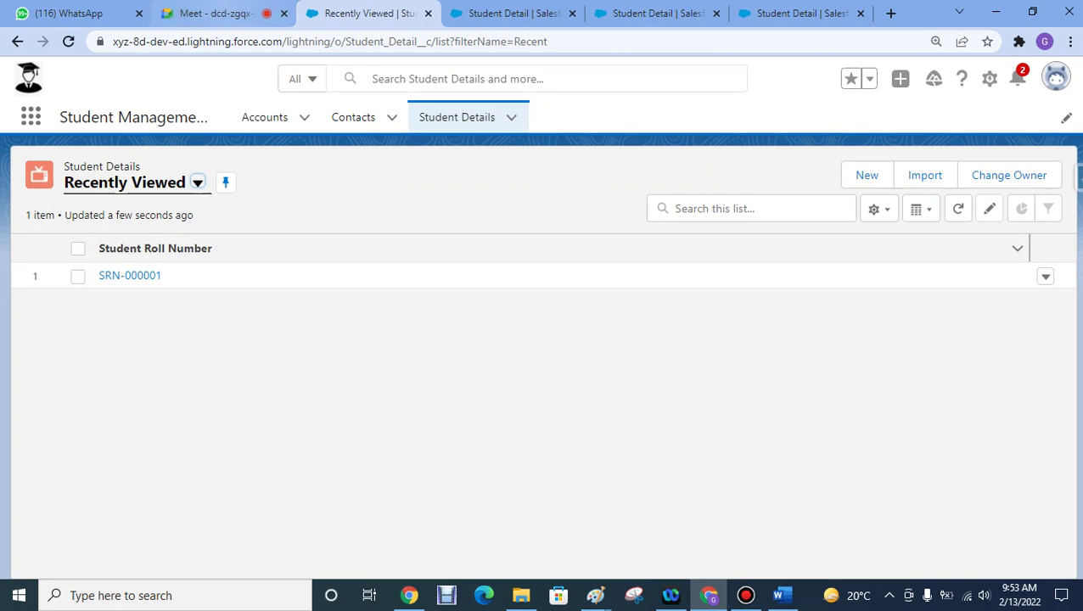
click(212, 13)
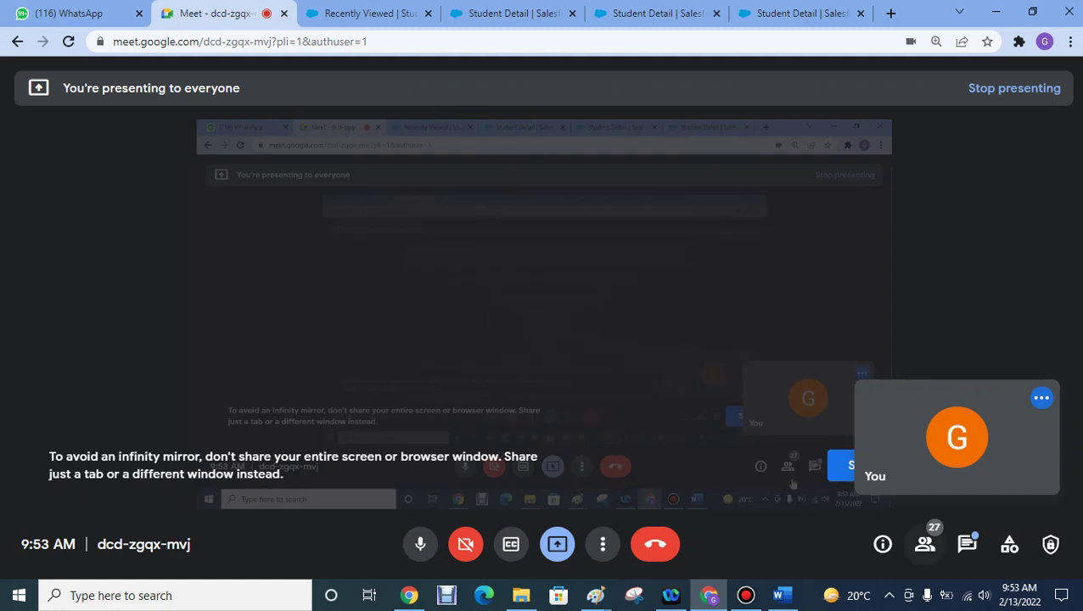
- Show the People panel in the Meet call and scroll through the participant list
click(924, 544)
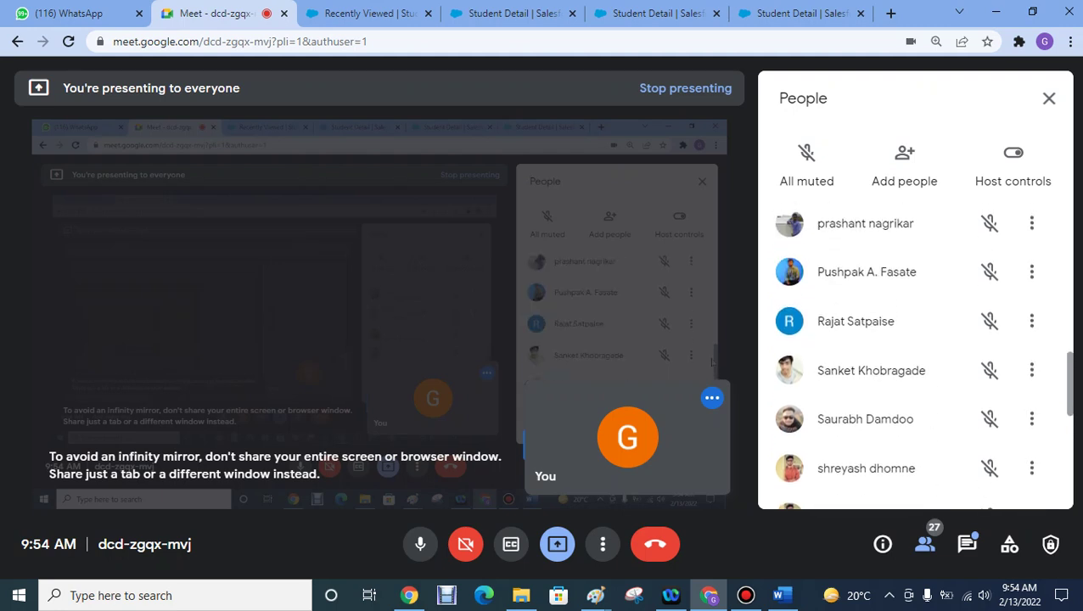
scroll(1058, 359, up, 3)
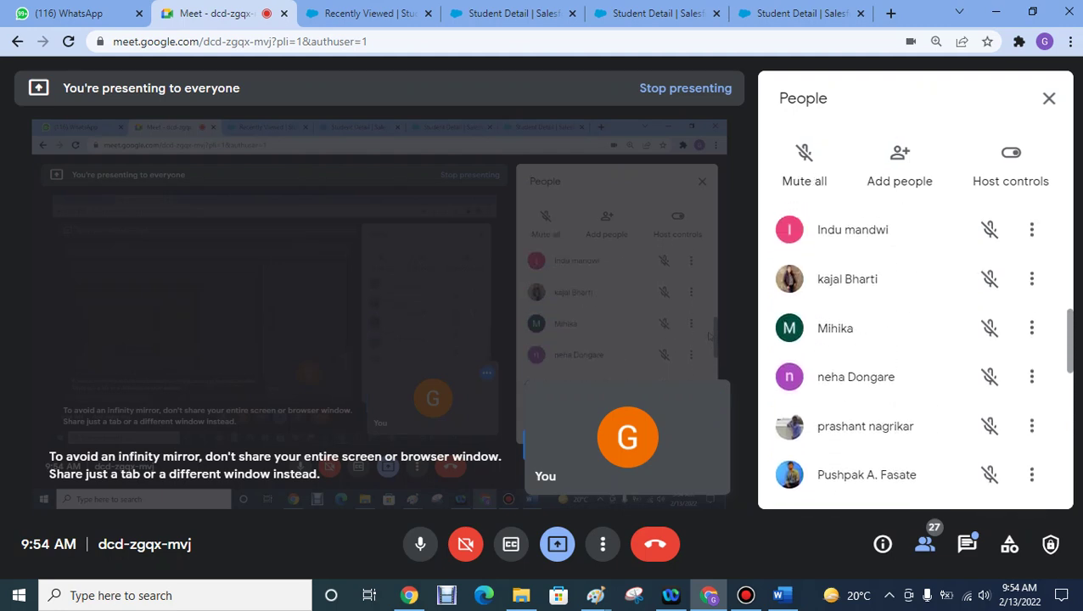
scroll(1052, 307, up, 3)
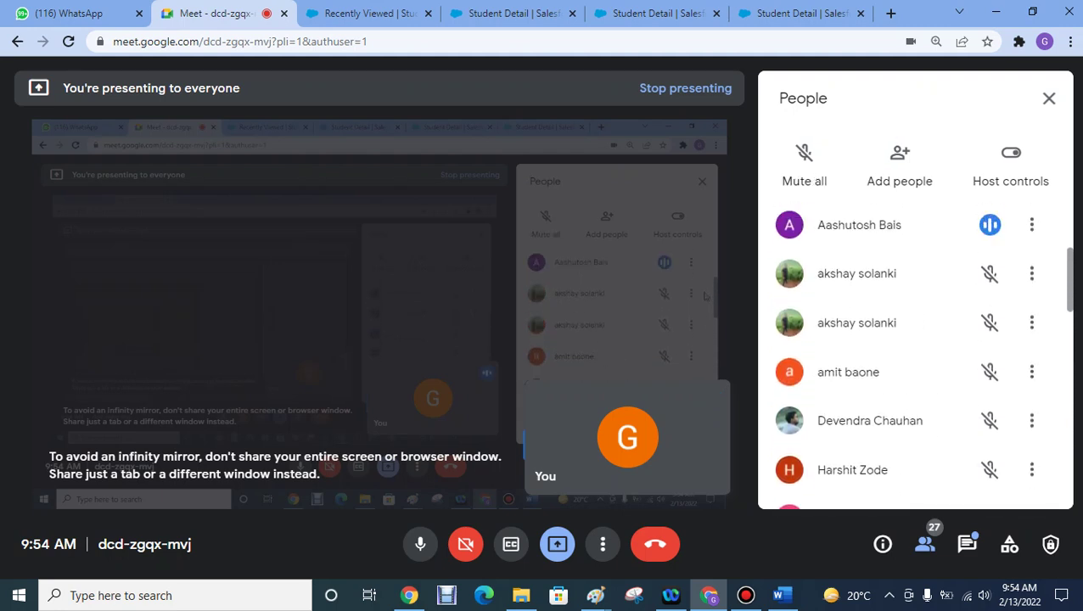
scroll(1052, 271, up, 3)
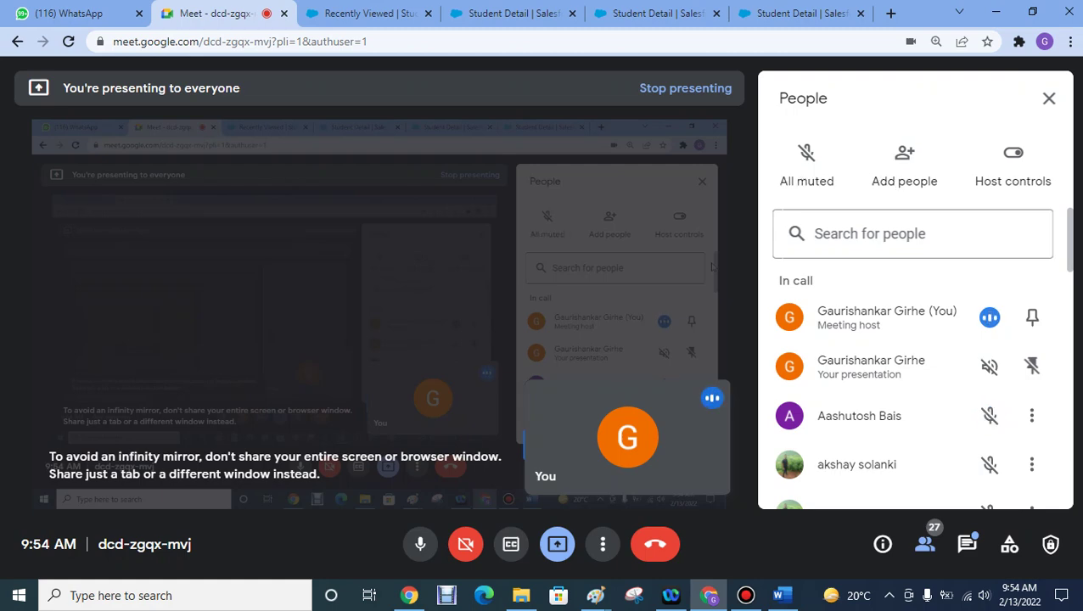
scroll(1061, 254, down, 3)
scroll(1060, 297, down, 2)
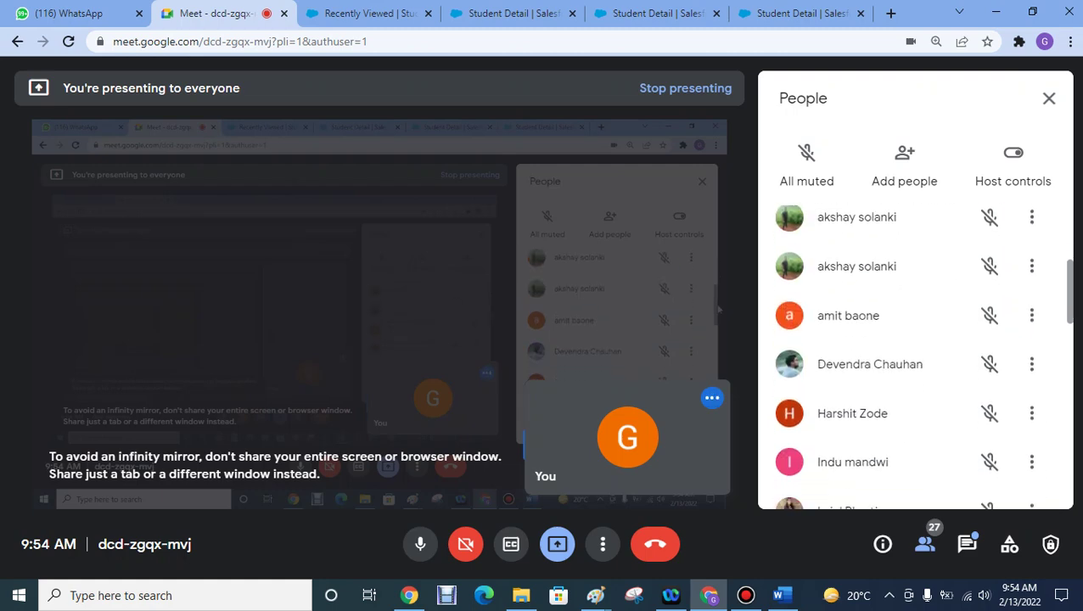